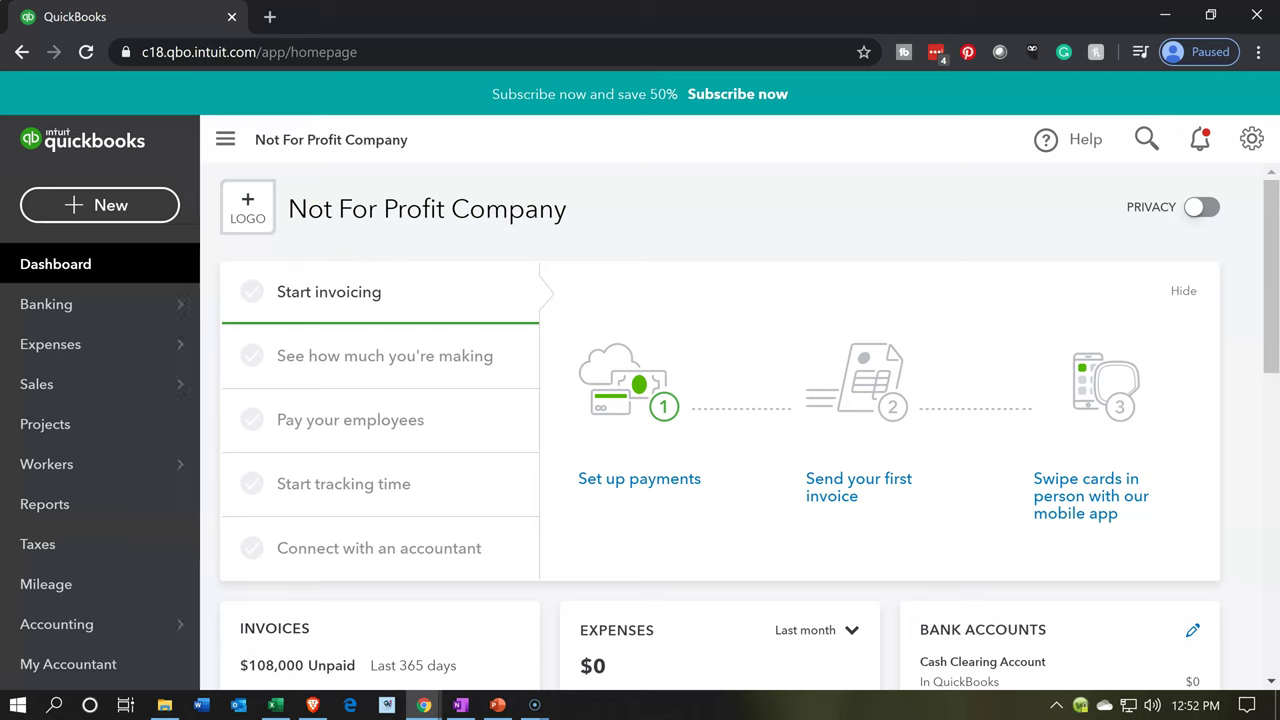
Switch to the Problem 1 14nn workbook in Excel and bring the problem data on sheet 6 into view
{"action": "left_click", "coordinate": [276, 705]}
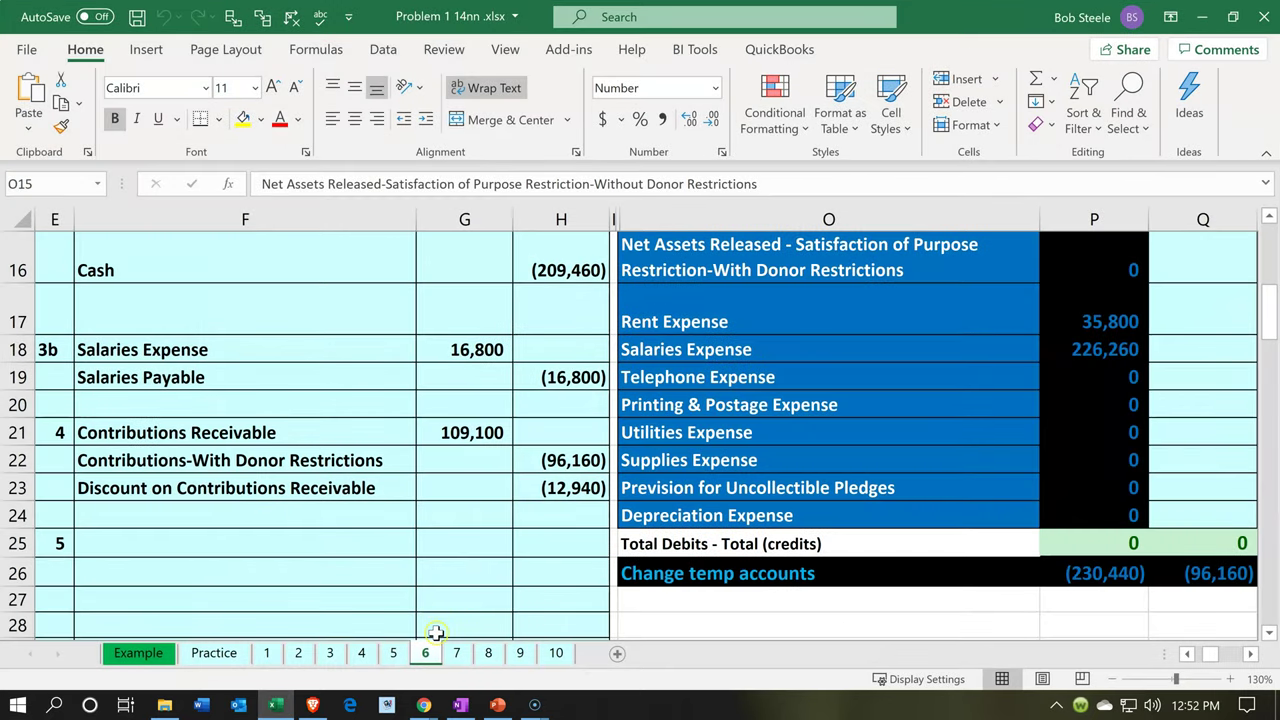
{"action": "left_click", "coordinate": [358, 490]}
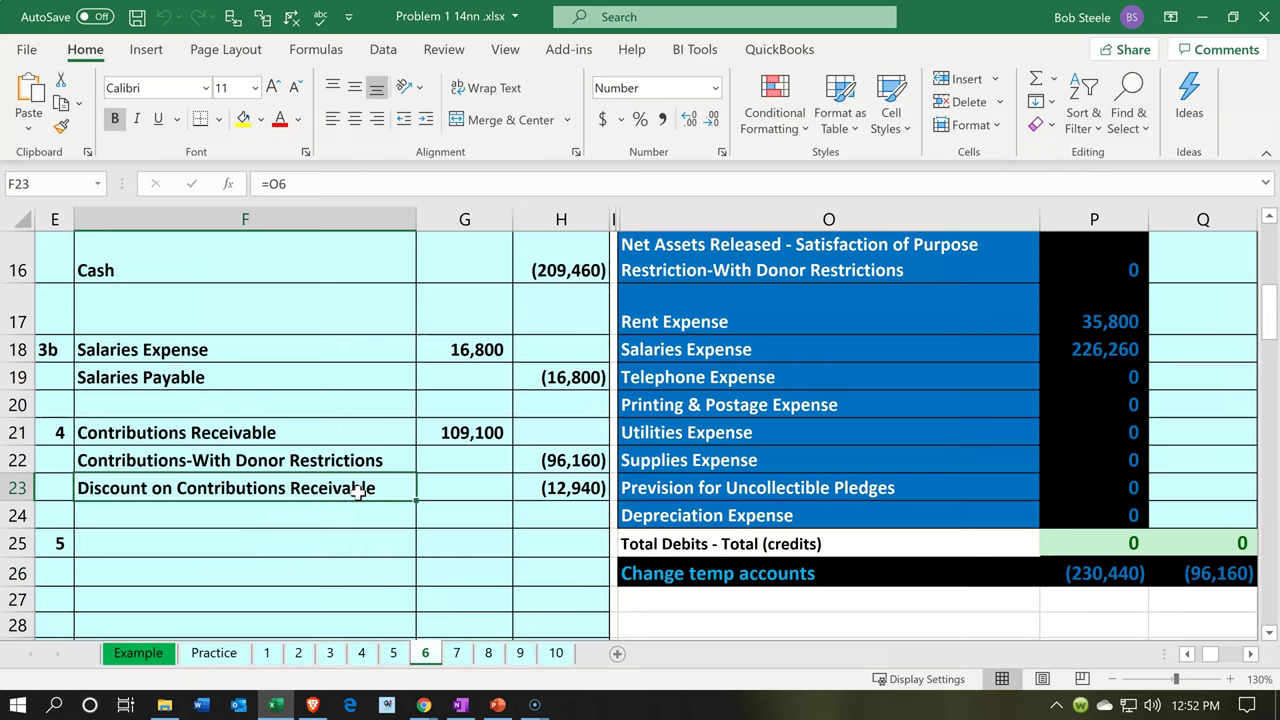
{"action": "key", "text": "Left"}
{"action": "key", "text": "Left"}
{"action": "key", "text": "Left"}
{"action": "key", "text": "Left"}
{"action": "key", "text": "Left"}
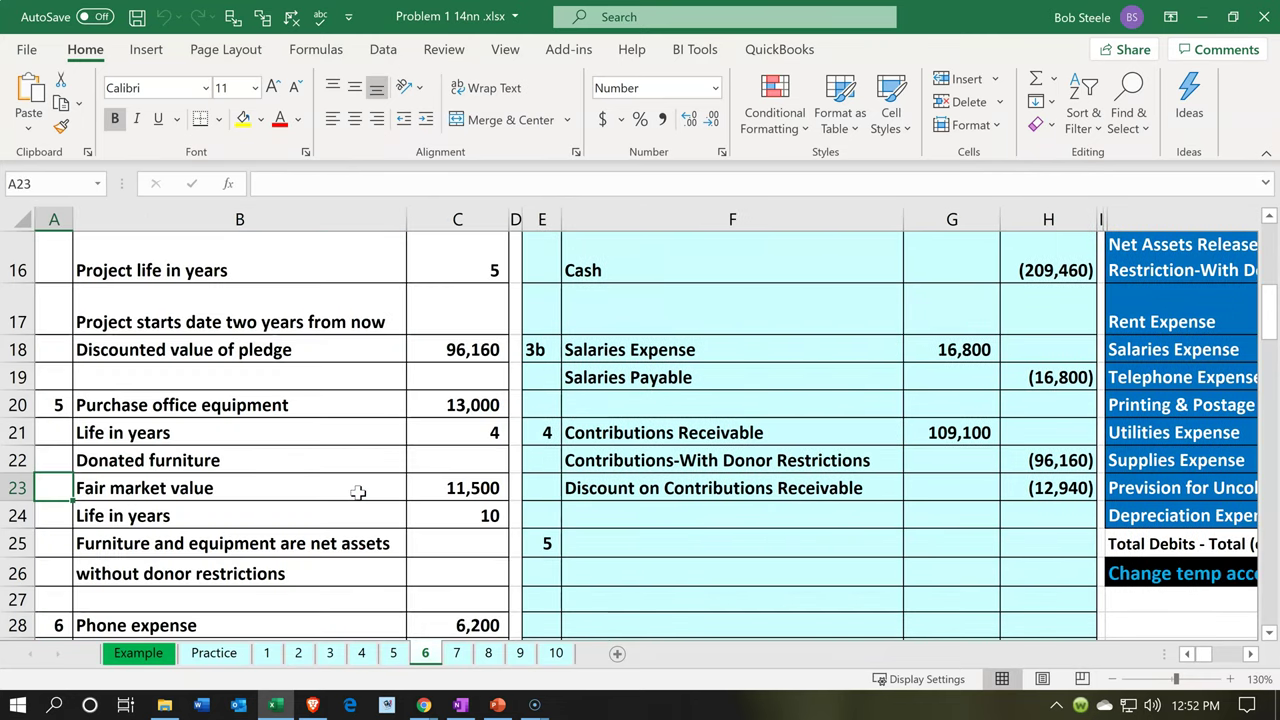
{"action": "scroll", "coordinate": [358, 492], "scroll_direction": "up", "scroll_amount": 1}
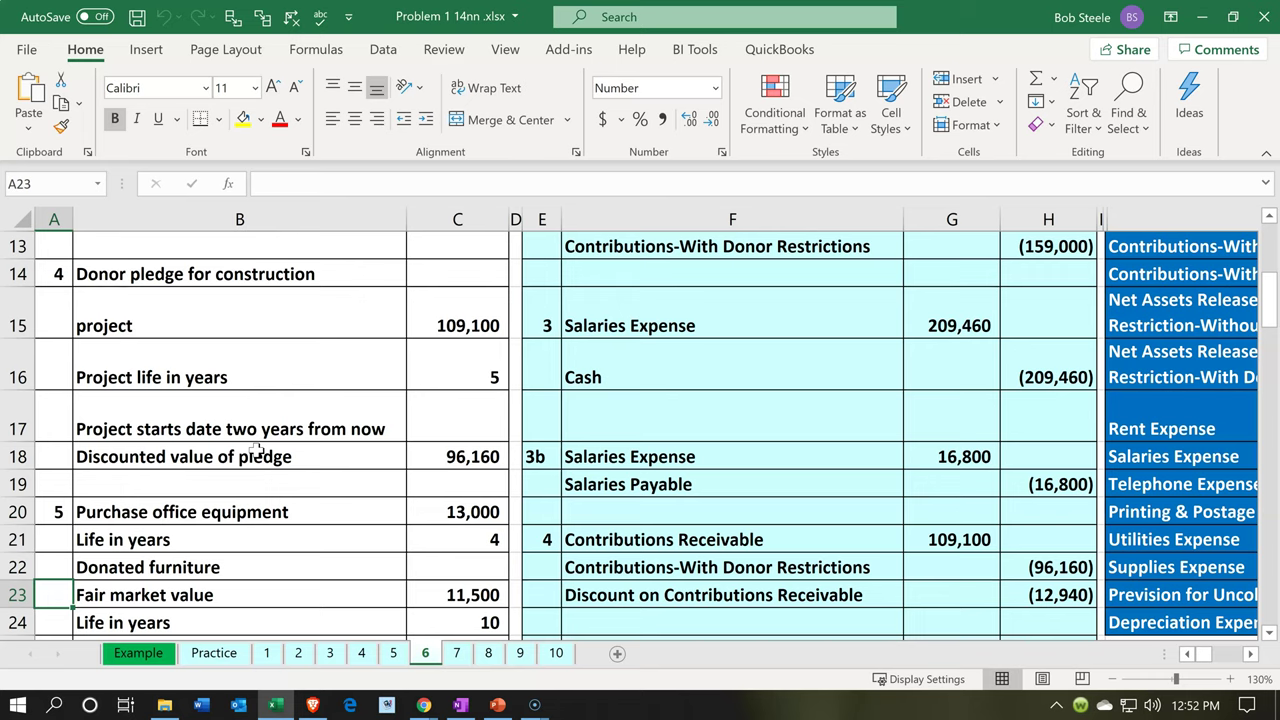
Compare the construction project pledge amount in C15 with the discounted value of the pledge in C18
{"action": "left_click", "coordinate": [418, 447]}
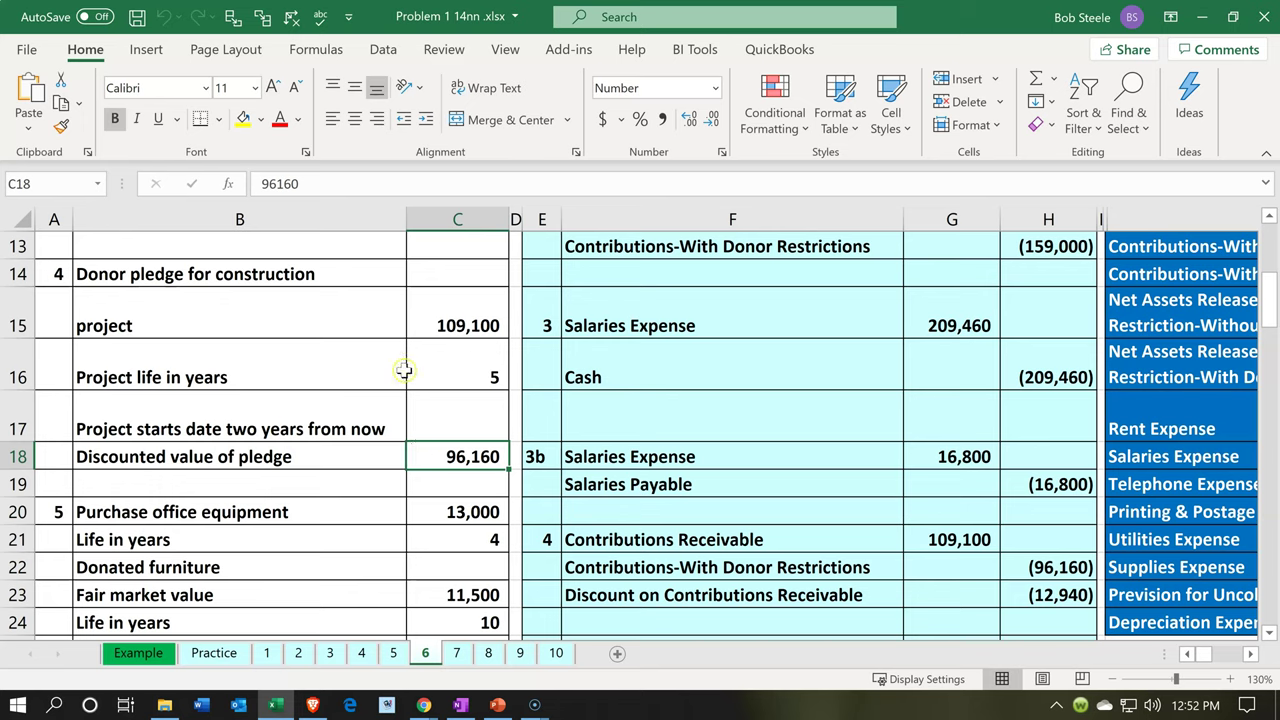
{"action": "left_click", "coordinate": [430, 318]}
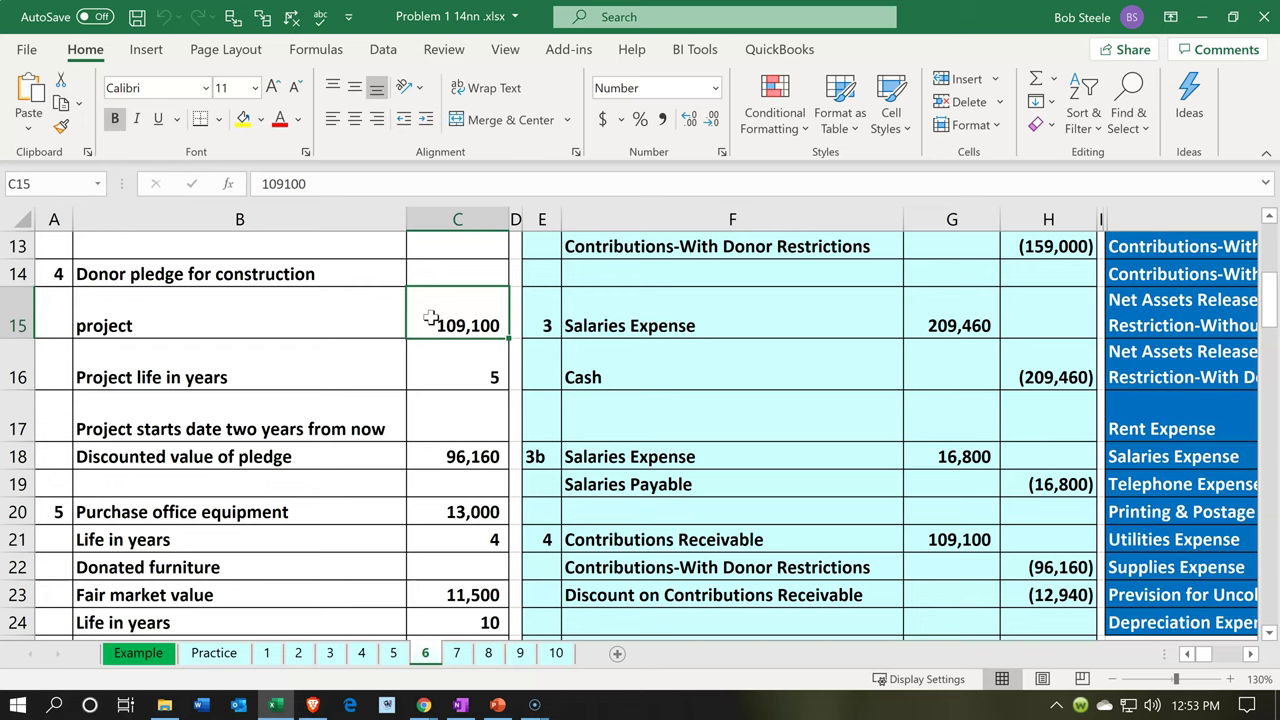
{"action": "left_click", "coordinate": [432, 446]}
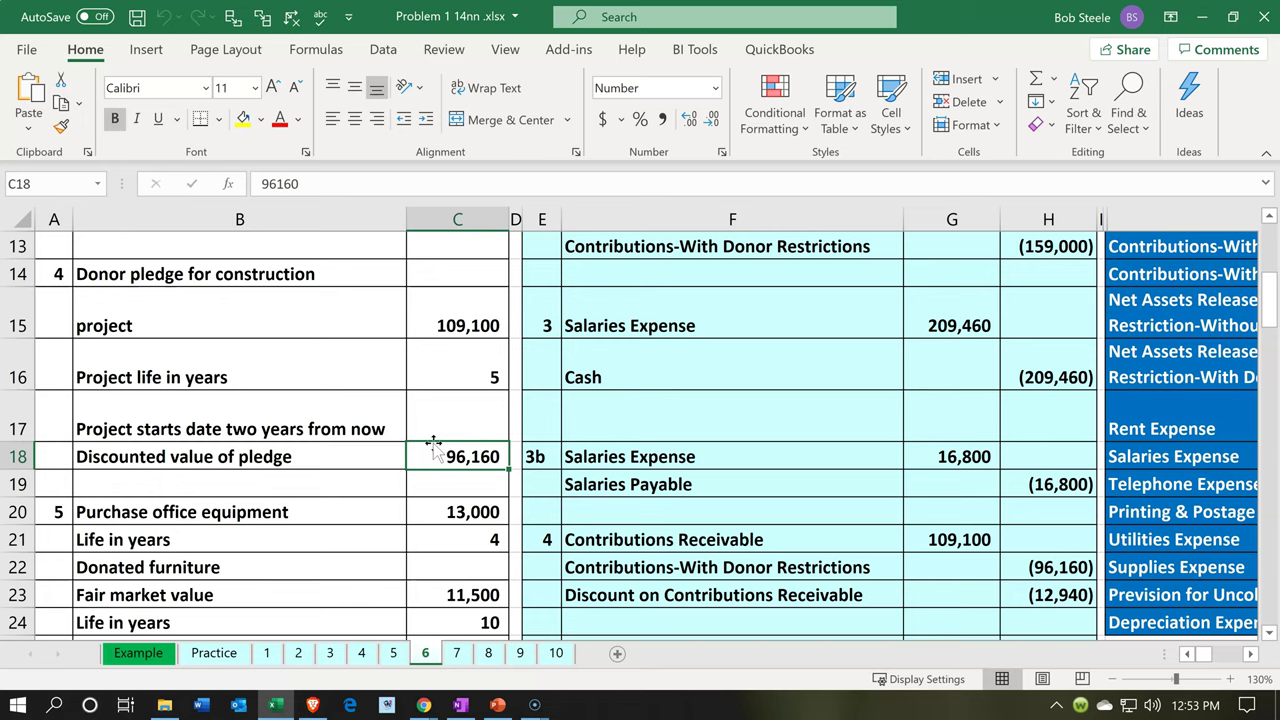
{"action": "left_click_drag", "start_coordinate": [432, 446], "coordinate": [443, 311]}
{"action": "left_click", "coordinate": [443, 311]}
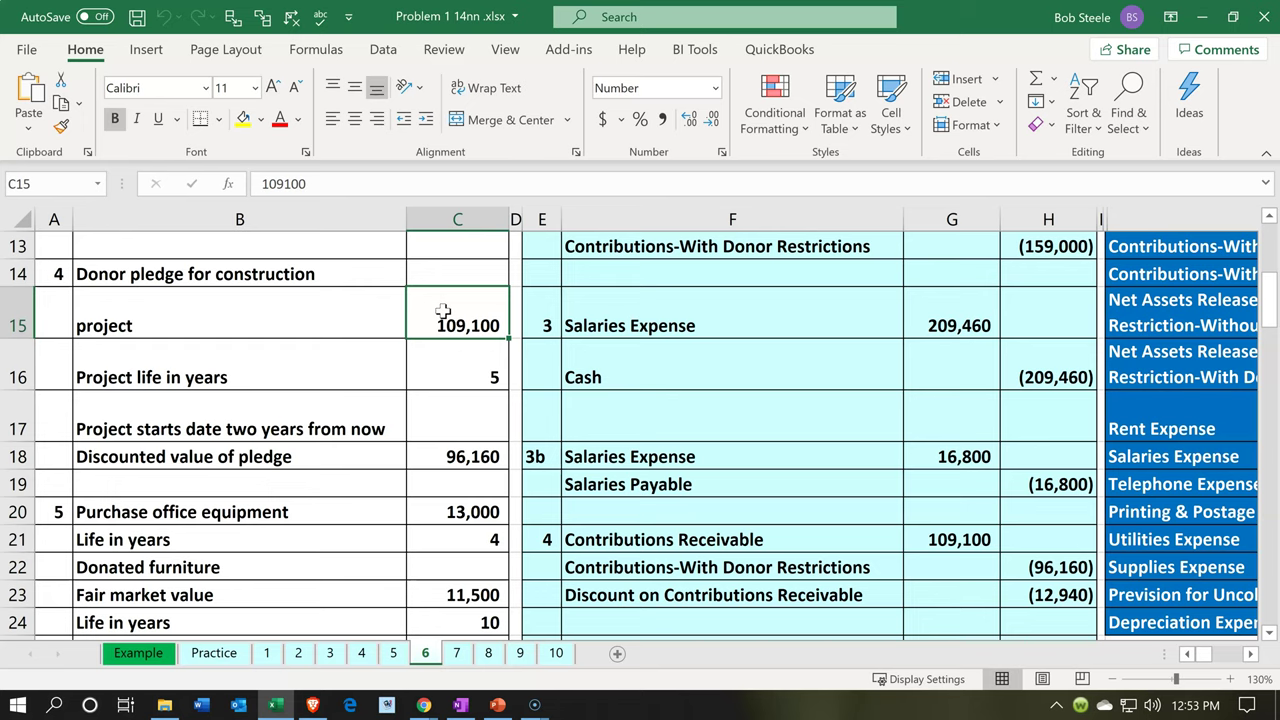
{"action": "left_click", "coordinate": [453, 449]}
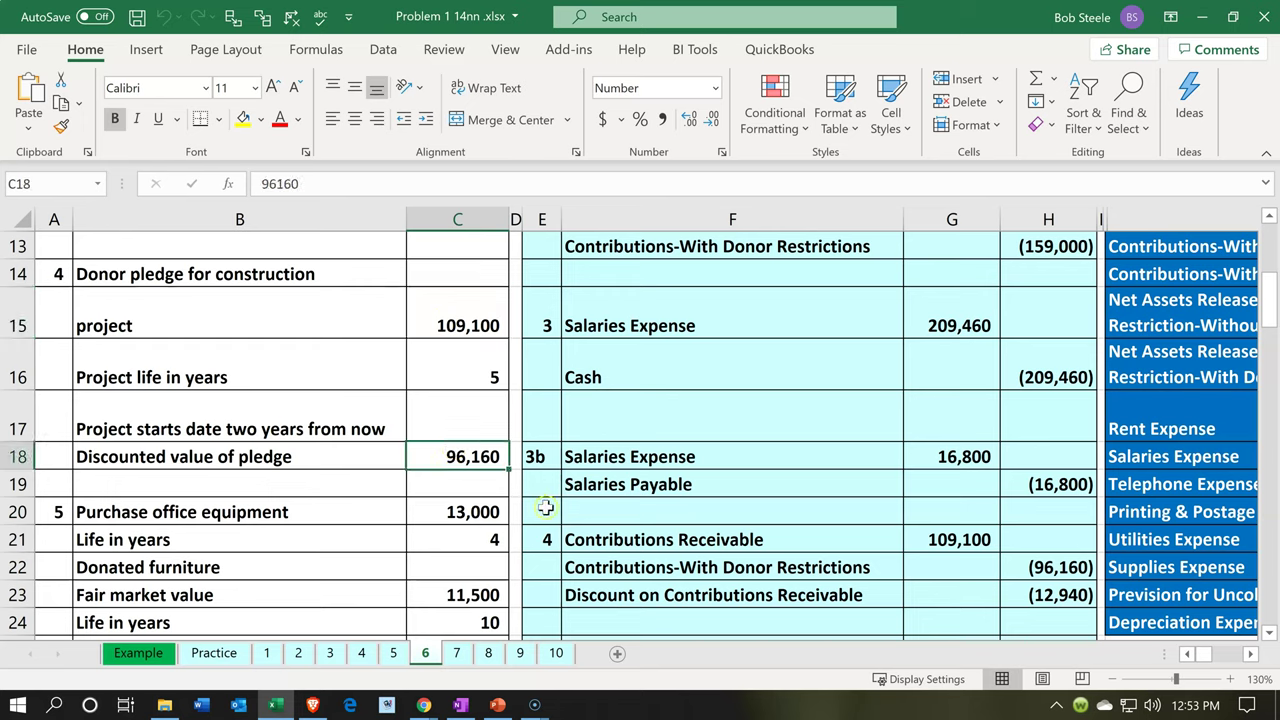
Examine journal entry 4: the Contributions Receivable debit, the restricted contributions credit and the discount formula in H23
{"action": "left_click", "coordinate": [574, 532]}
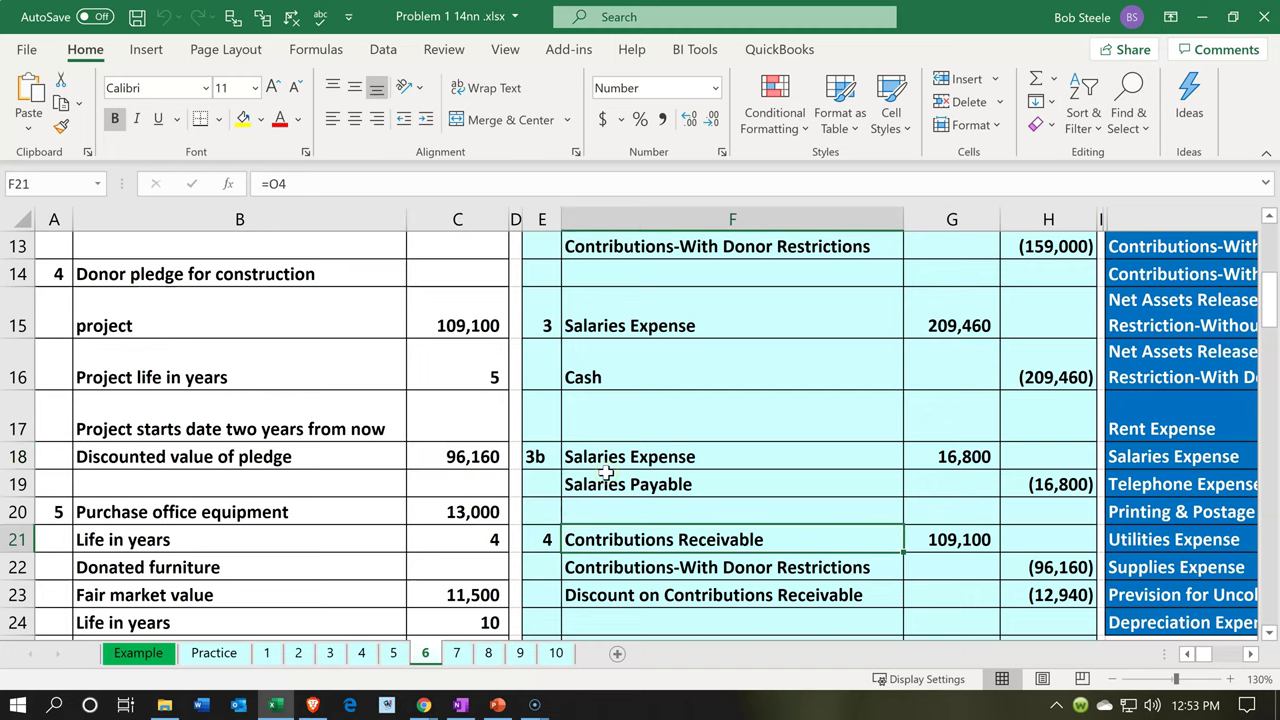
{"action": "scroll", "coordinate": [606, 474], "scroll_direction": "down", "scroll_amount": 1}
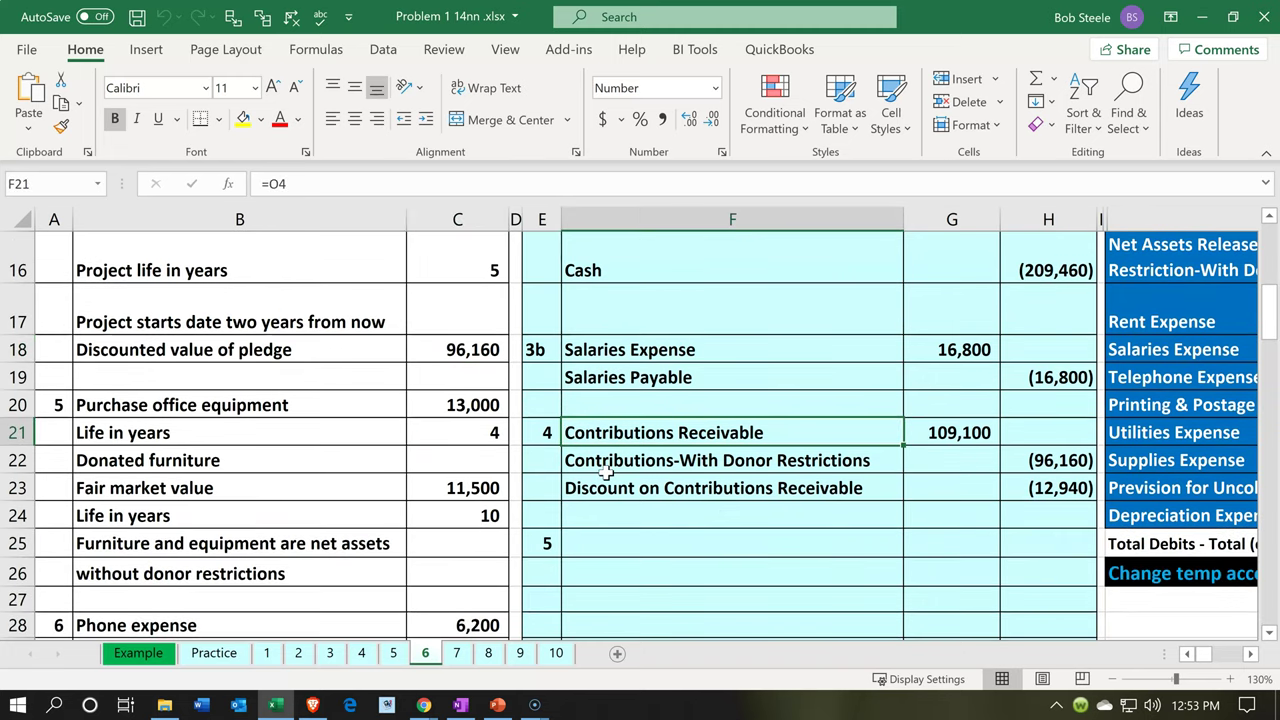
{"action": "key", "text": "Right"}
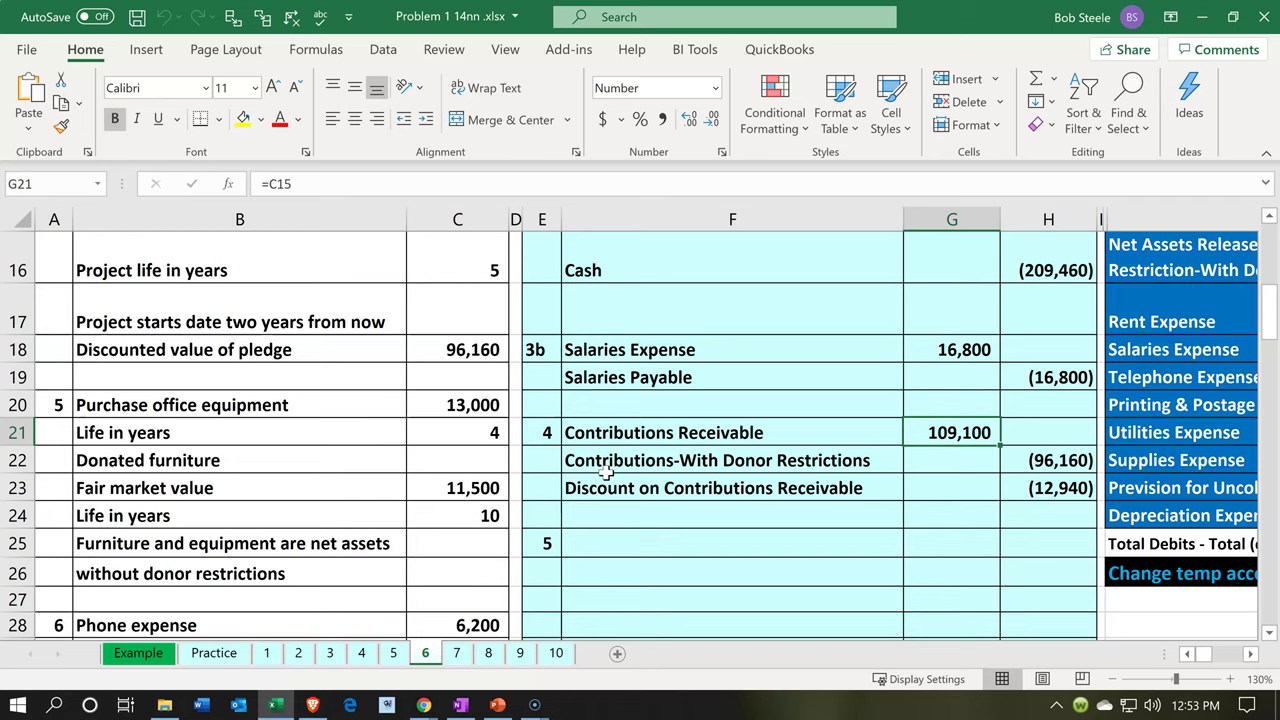
{"action": "key", "text": "Down"}
{"action": "key", "text": "Right"}
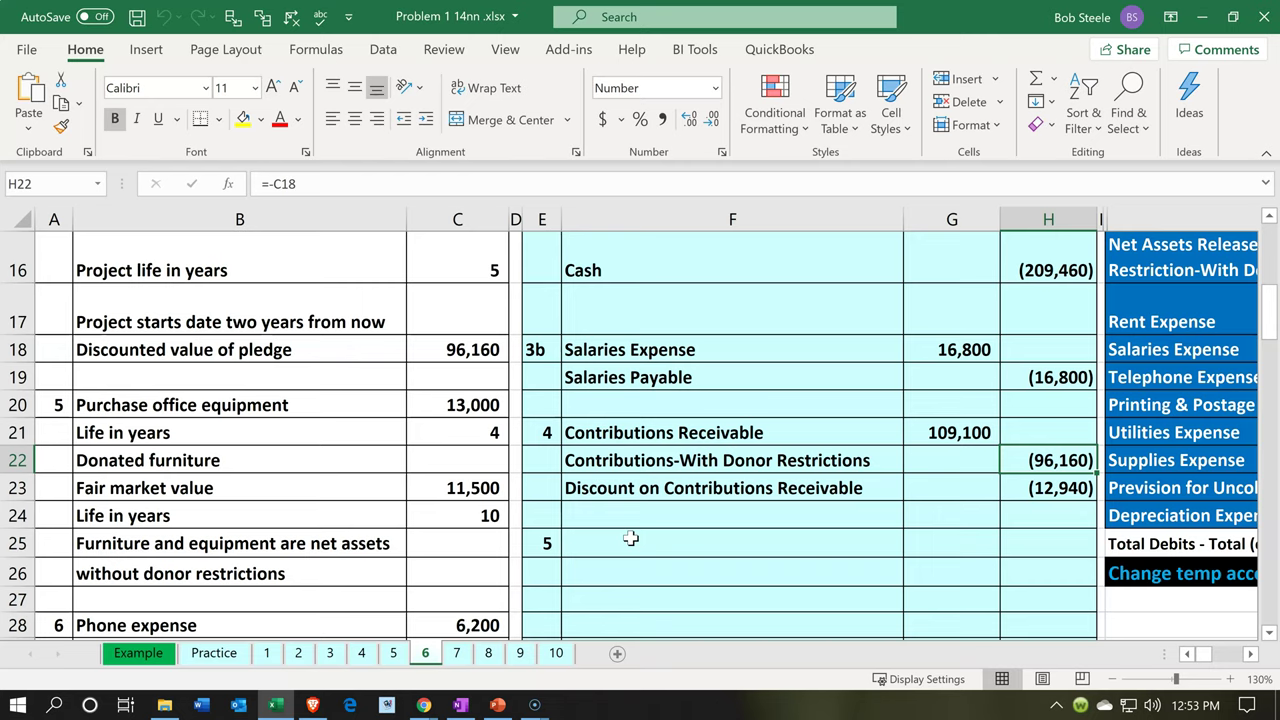
{"action": "key", "text": "Down"}
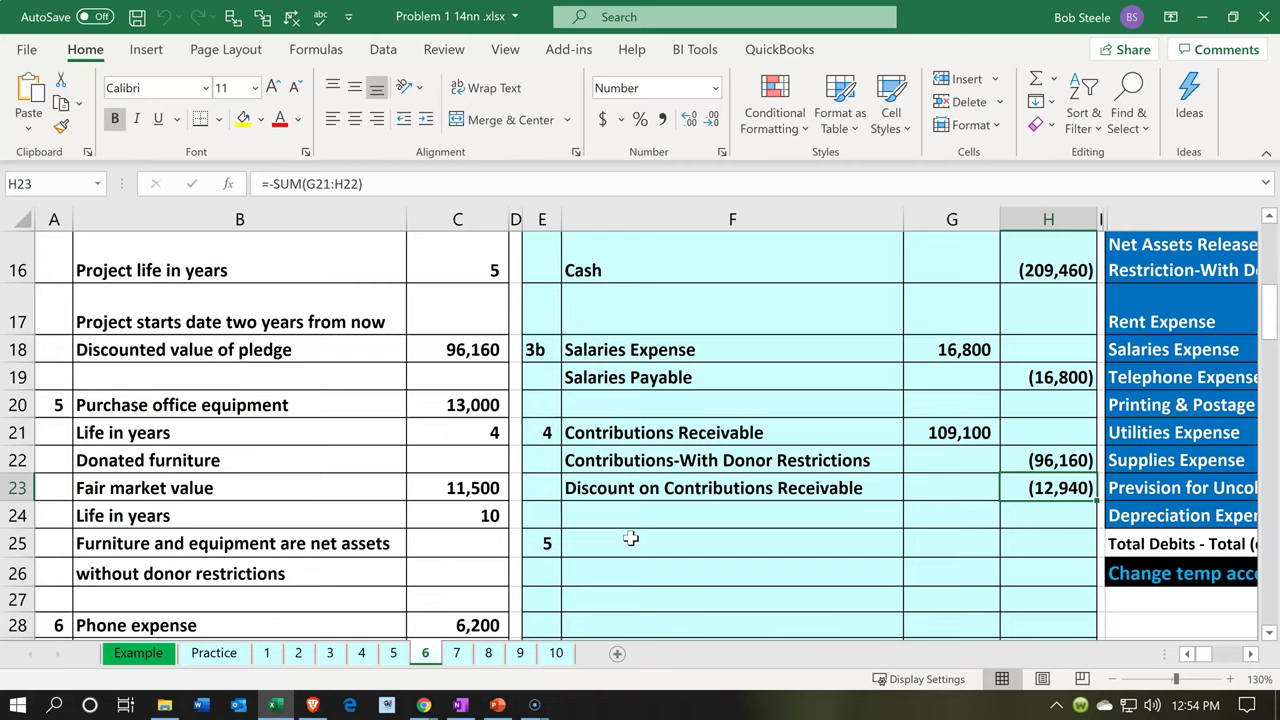
Examine how entry 4 posts to Contributions Receivable and Contributions-With Donor Restrictions in the trial balance, including the totals rows
{"action": "key", "text": "Right"}
{"action": "key", "text": "Right"}
{"action": "key", "text": "Right"}
{"action": "key", "text": "Right"}
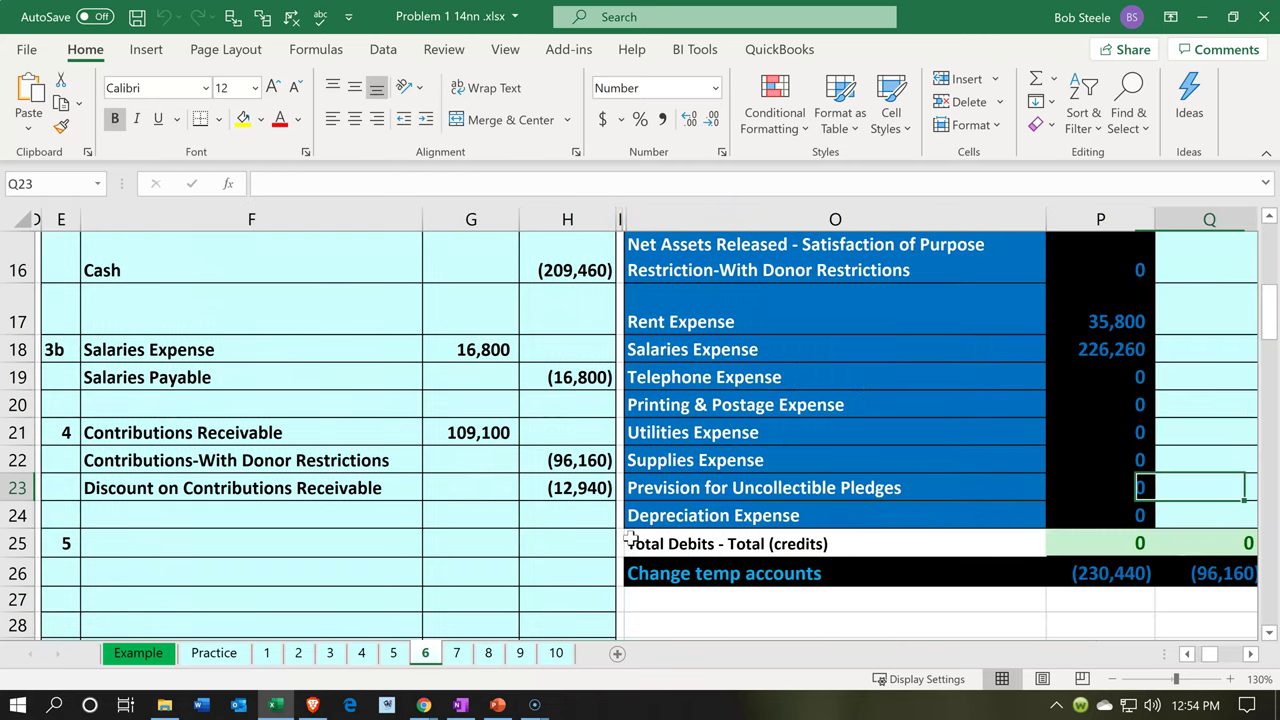
{"action": "key", "text": "Right"}
{"action": "scroll", "coordinate": [630, 540], "scroll_direction": "up", "scroll_amount": 5}
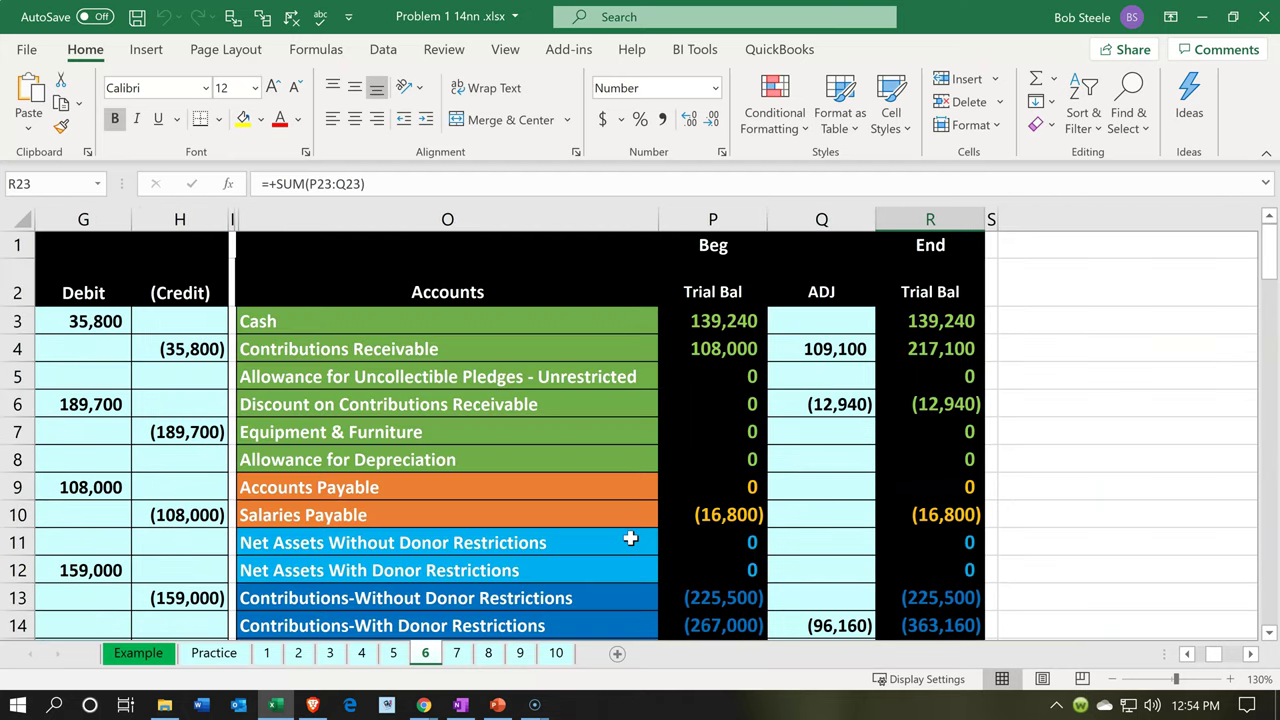
{"action": "left_click", "coordinate": [903, 349]}
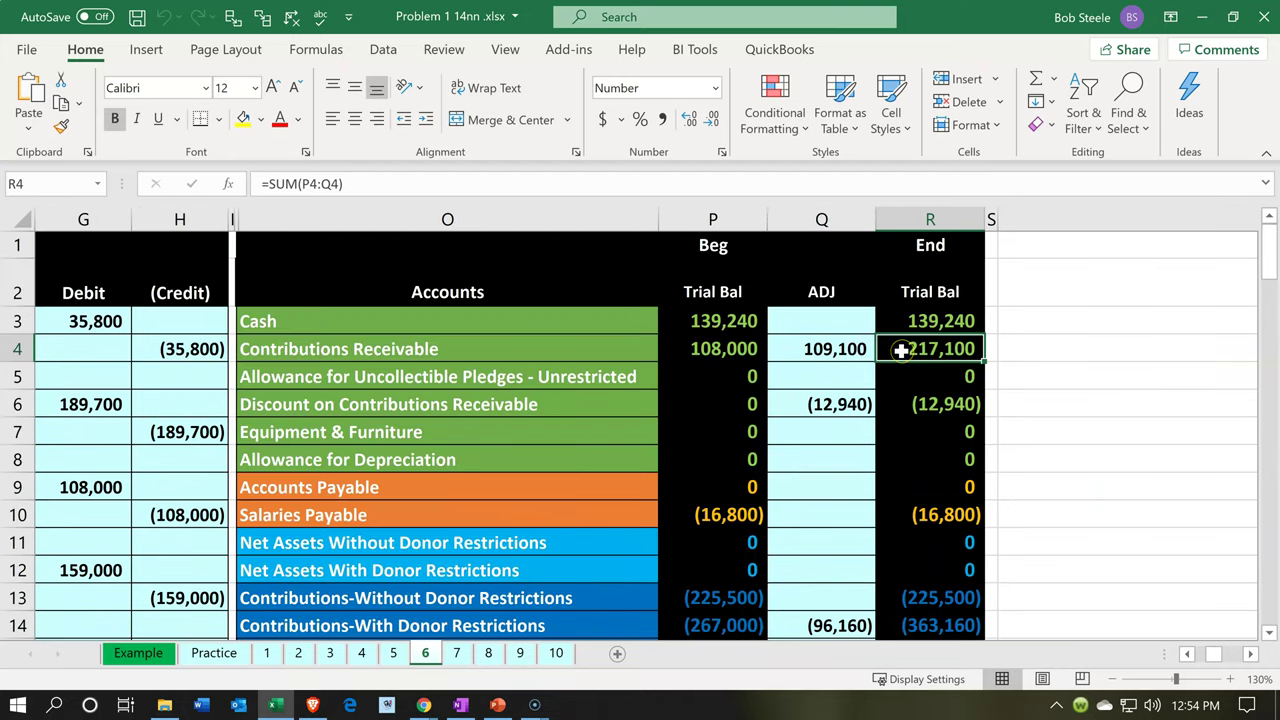
{"action": "key", "text": "Left"}
{"action": "key", "text": "Right"}
{"action": "scroll", "coordinate": [895, 455], "scroll_direction": "down", "scroll_amount": 1}
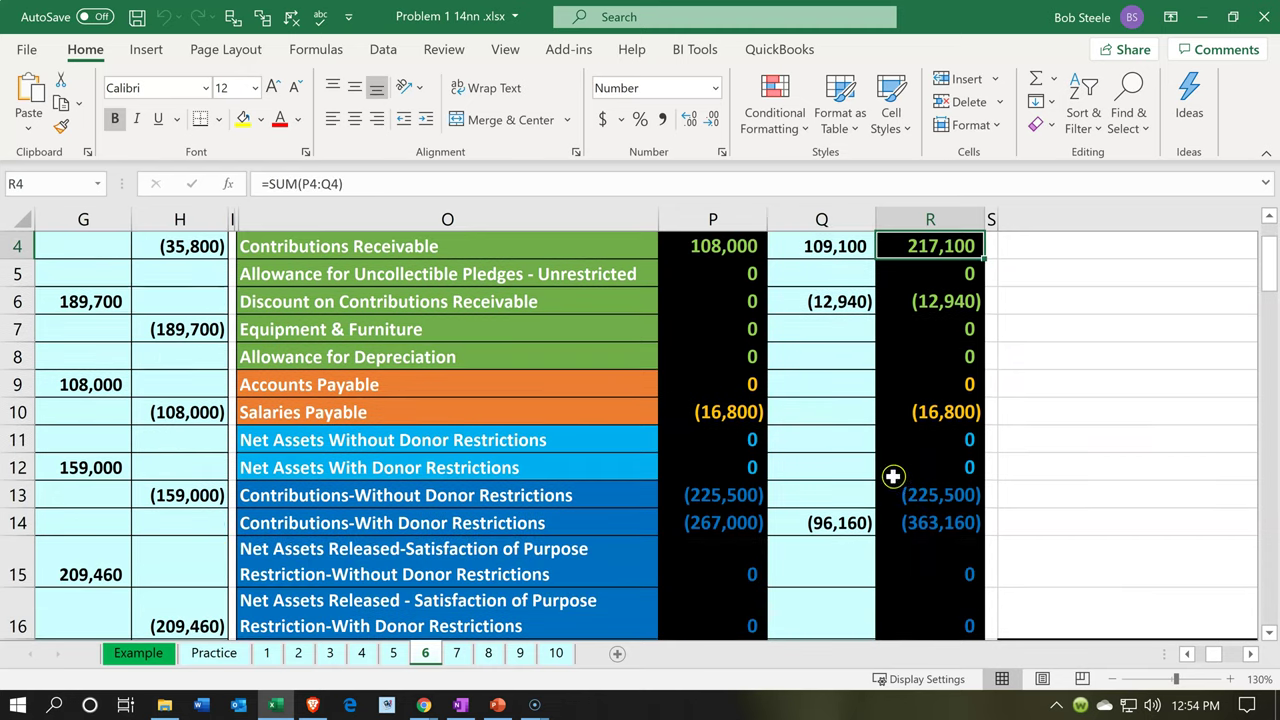
{"action": "left_click", "coordinate": [866, 536]}
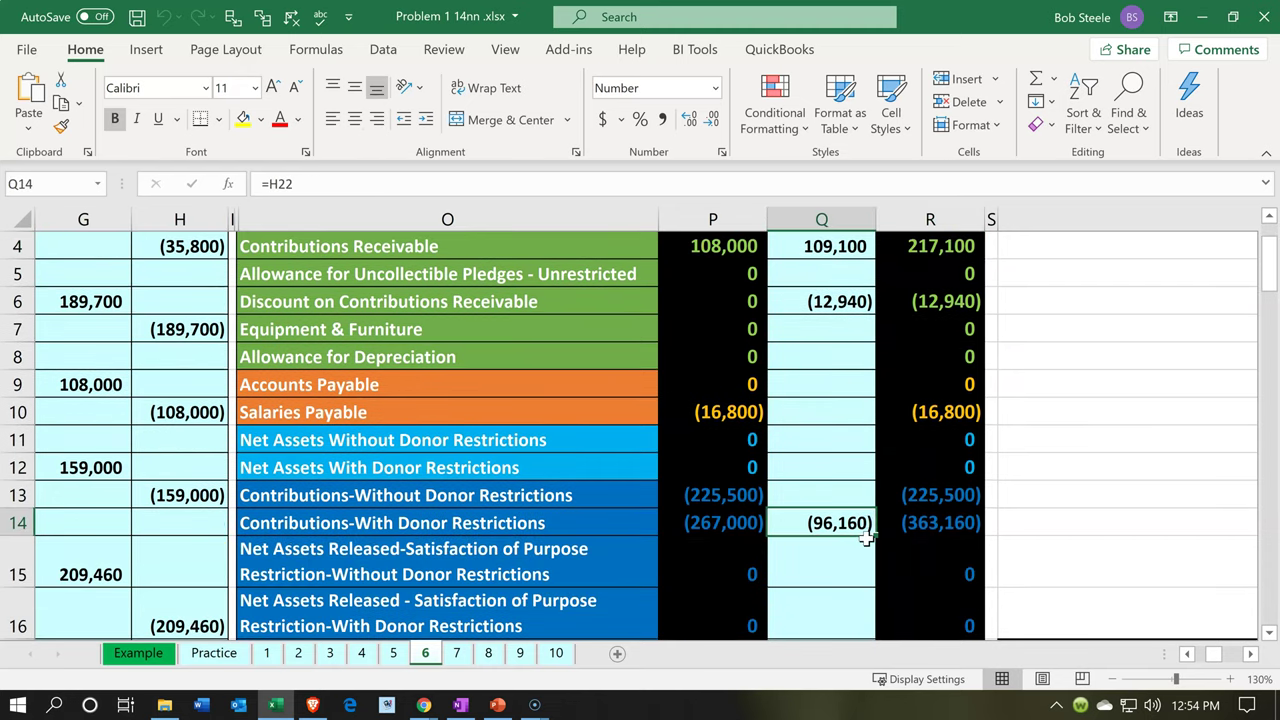
{"action": "key", "text": "Right"}
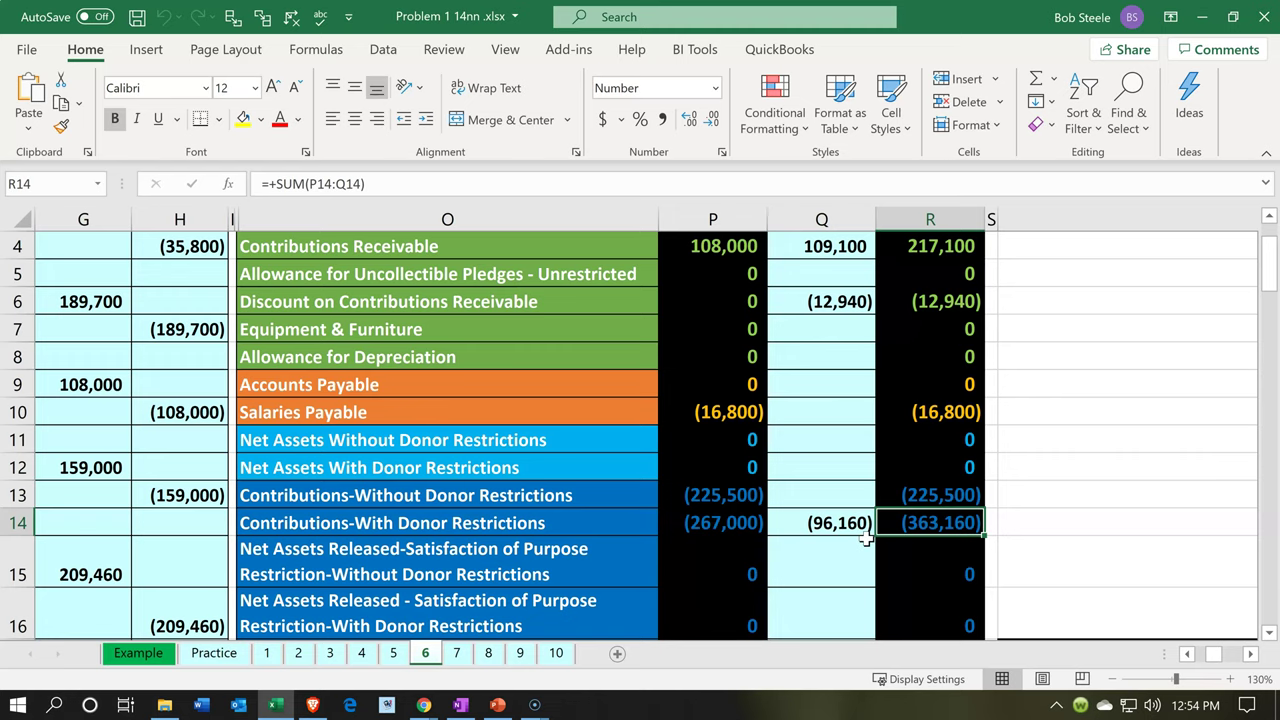
{"action": "scroll", "coordinate": [866, 538], "scroll_direction": "down", "scroll_amount": 4}
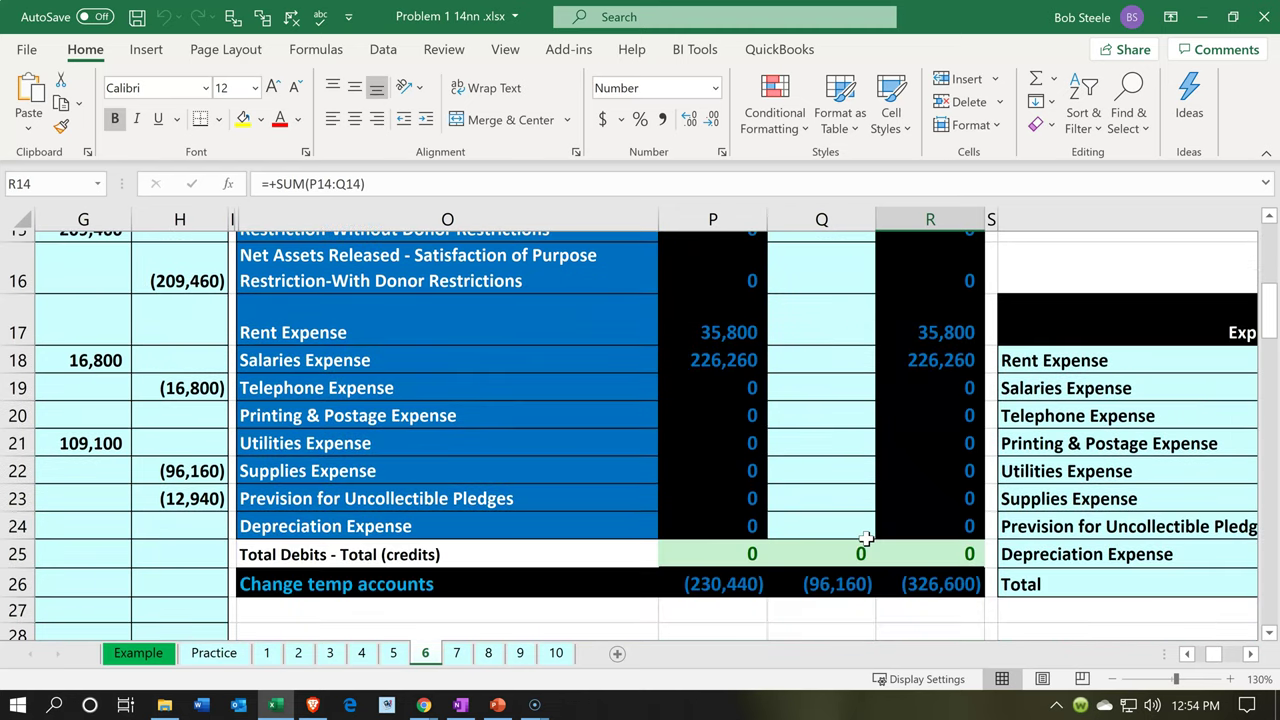
{"action": "scroll", "coordinate": [912, 573], "scroll_direction": "up", "scroll_amount": 4}
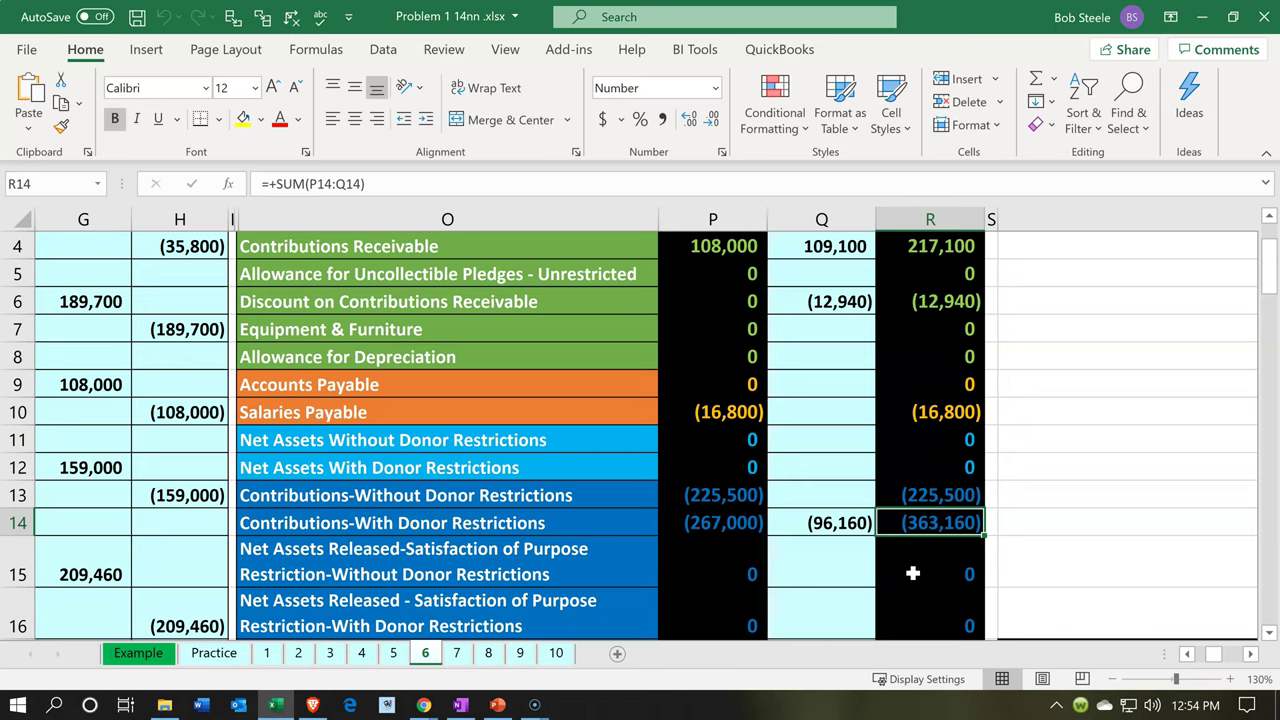
Inspect the adjustment and ending balance of Discount on Contributions Receivable, plus the Allowance for Uncollectible Pledges row
{"action": "left_click", "coordinate": [821, 309]}
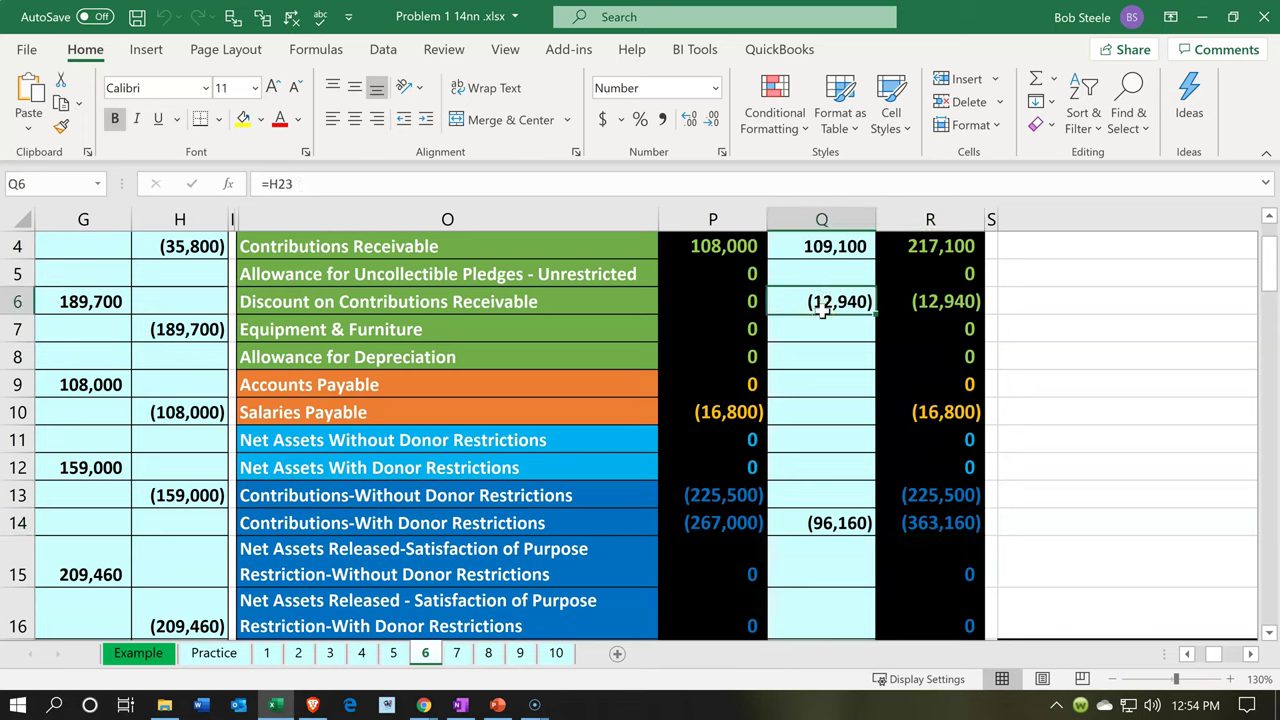
{"action": "key", "text": "Right"}
{"action": "scroll", "coordinate": [821, 310], "scroll_direction": "up", "scroll_amount": 1}
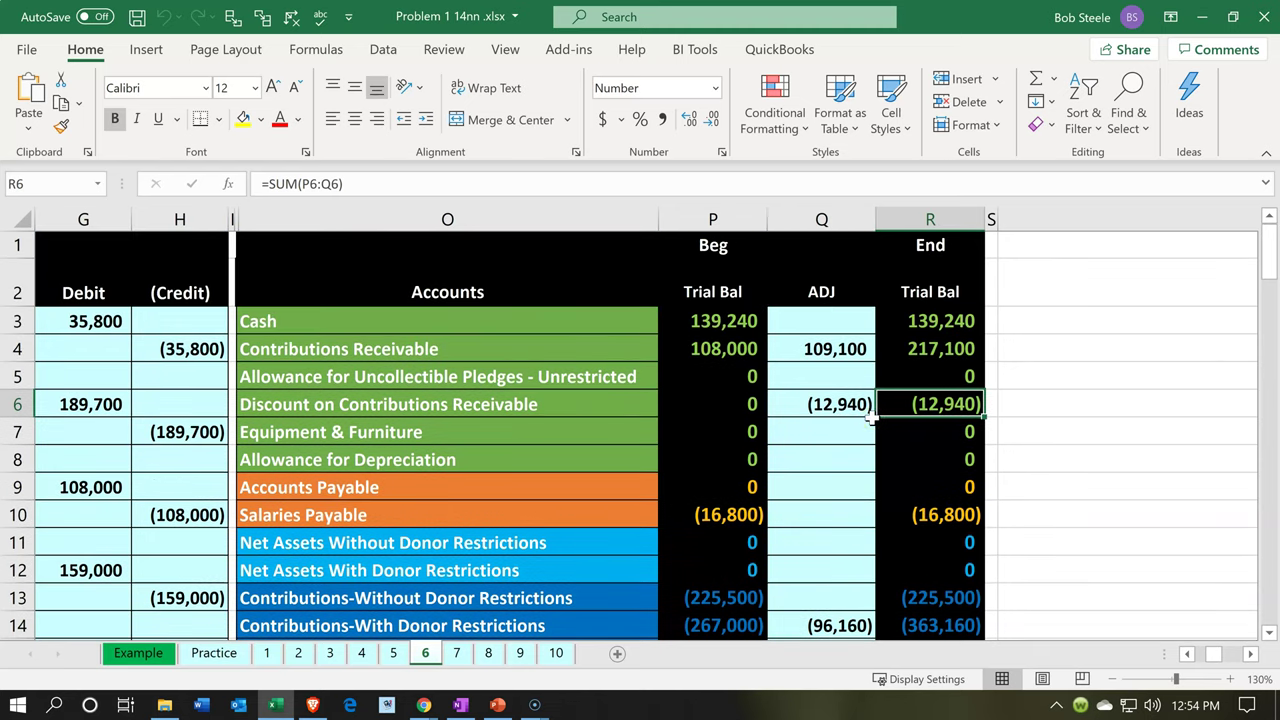
{"action": "left_click", "coordinate": [640, 379]}
{"action": "key", "text": "Right"}
{"action": "key", "text": "Right"}
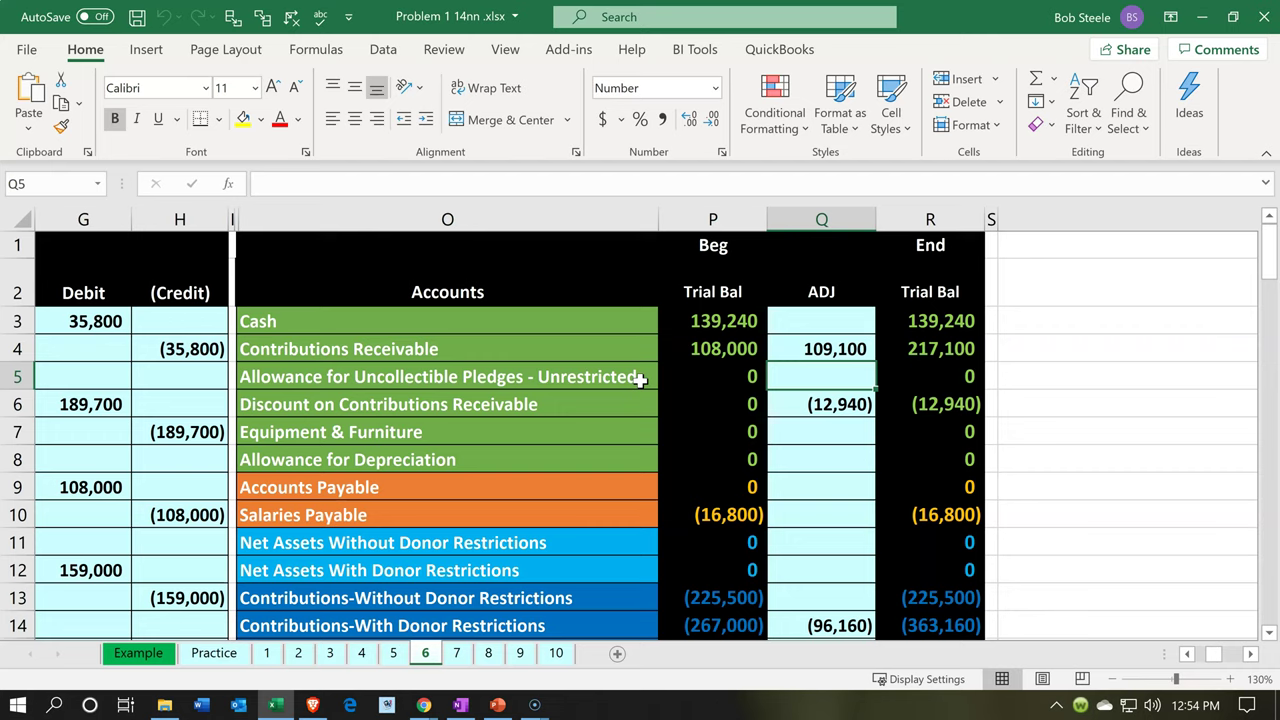
Check the net receivable sums for rows 4 to 6 in the ending balance and adjustment columns
{"action": "left_click", "coordinate": [907, 353]}
{"action": "left_click_drag", "start_coordinate": [907, 353], "coordinate": [896, 406]}
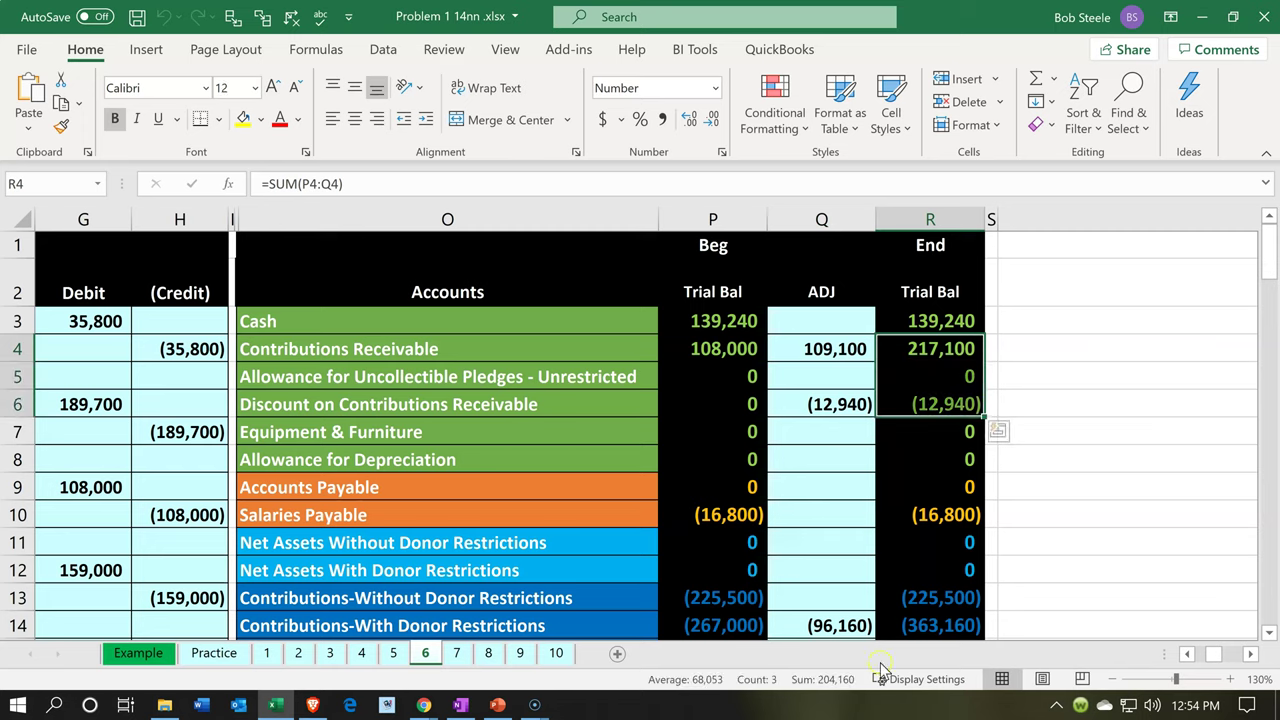
{"action": "left_click_drag", "start_coordinate": [777, 349], "coordinate": [783, 407]}
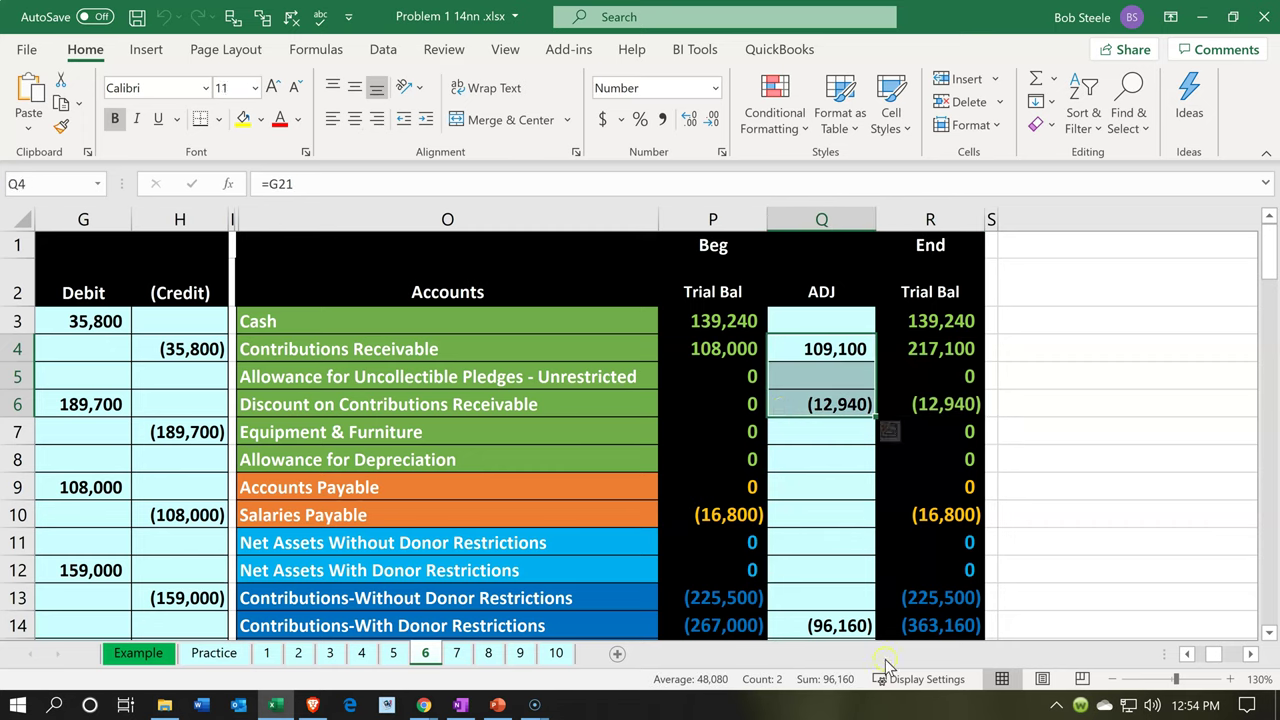
{"action": "left_click", "coordinate": [817, 350]}
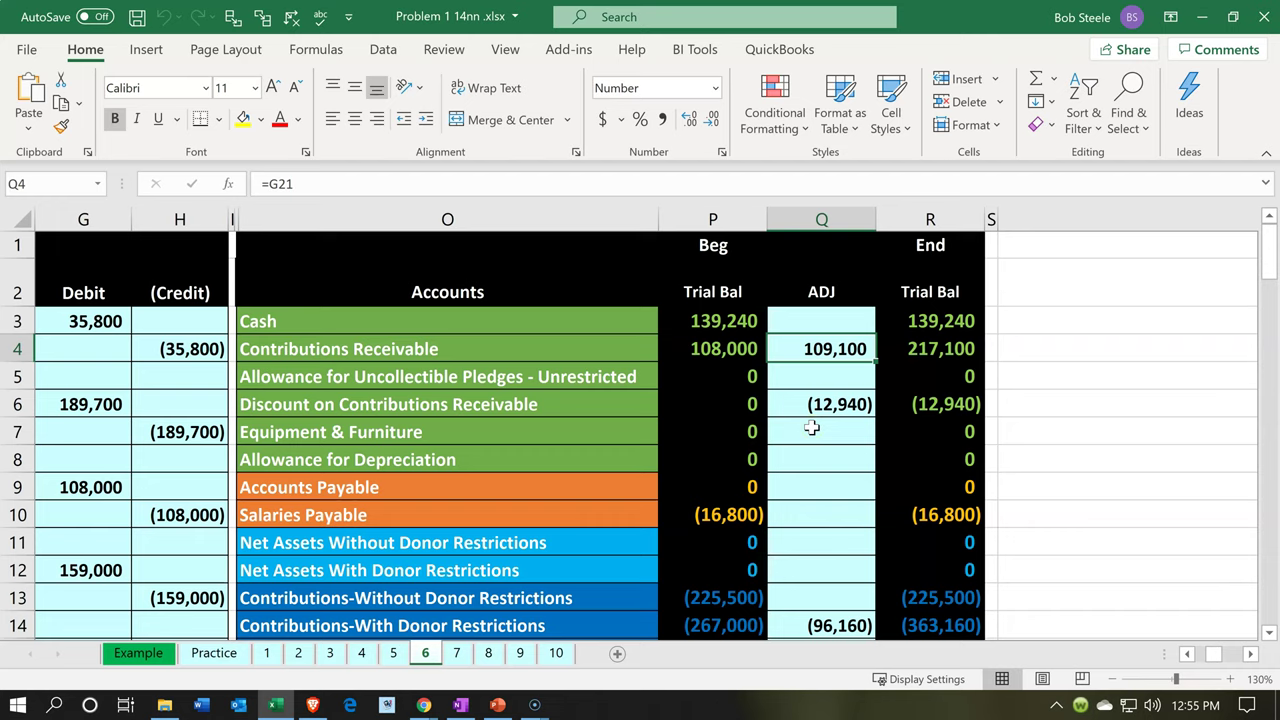
Review the ending balances of Contributions Receivable, its discount account and Contributions-With Donor Restrictions, ending on account name cell O14
{"action": "key", "text": "Right"}
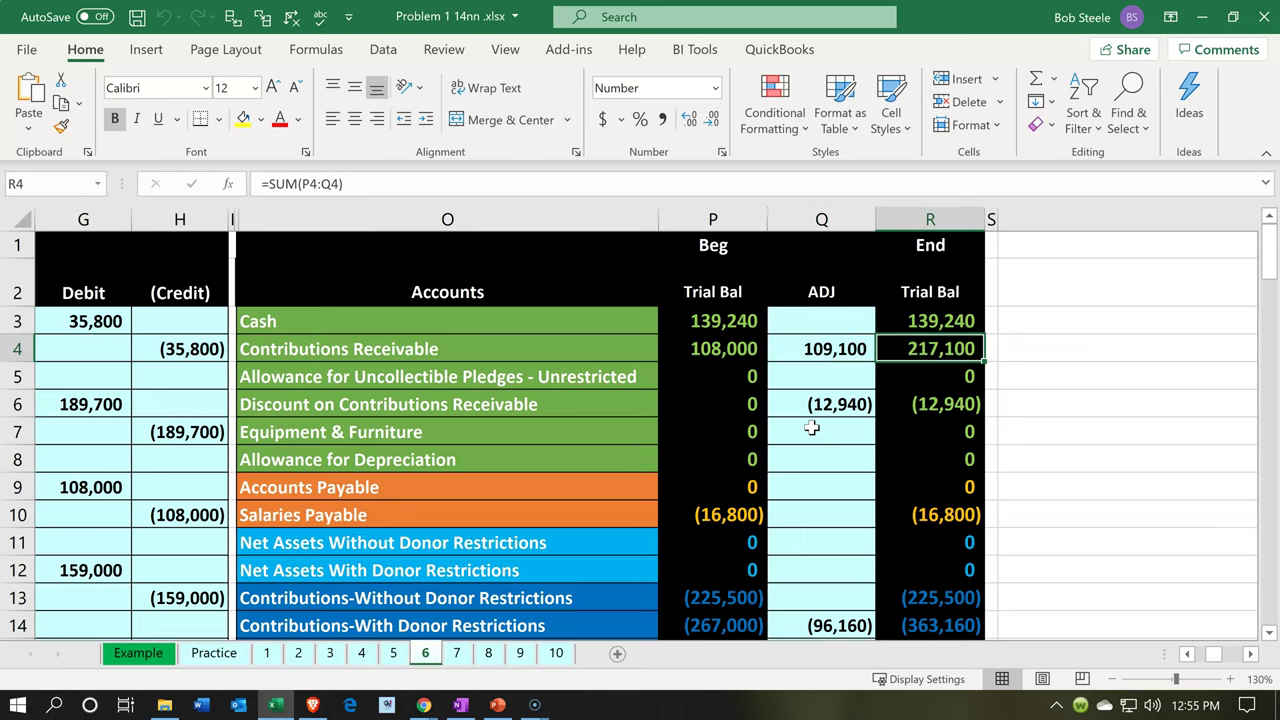
{"action": "key", "text": "Down"}
{"action": "key", "text": "Down"}
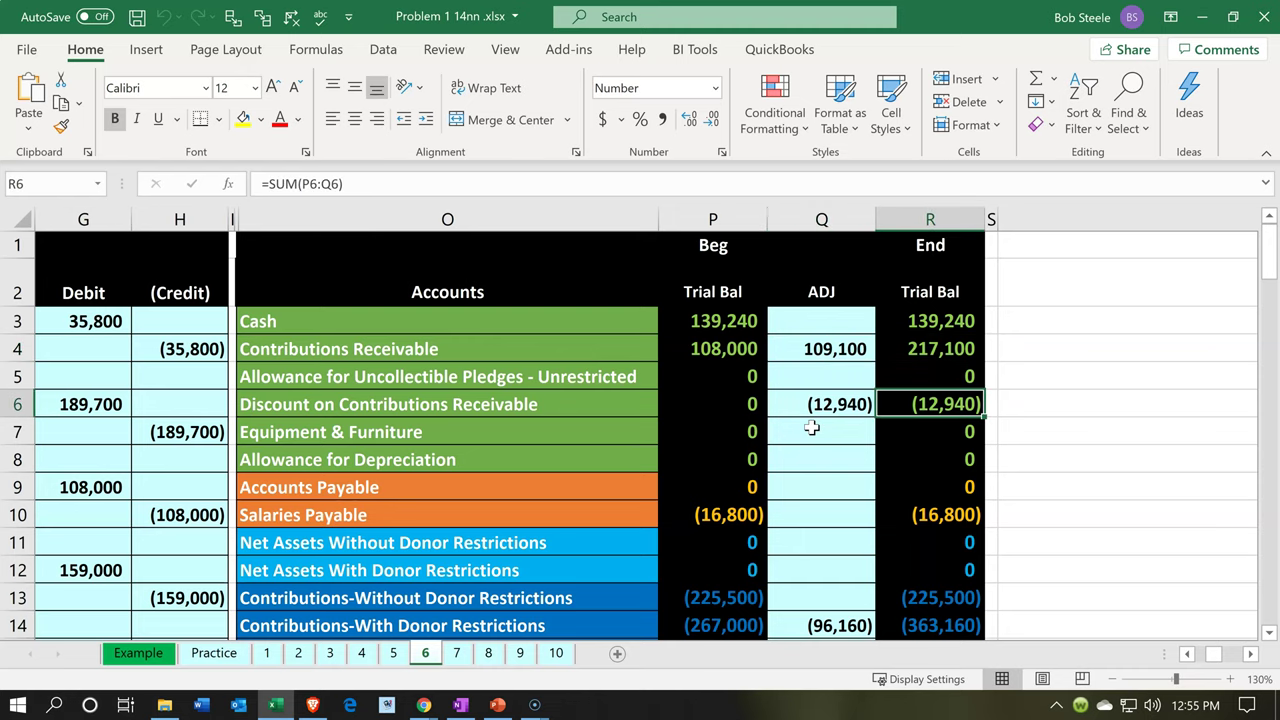
{"action": "scroll", "coordinate": [812, 427], "scroll_direction": "down", "scroll_amount": 1}
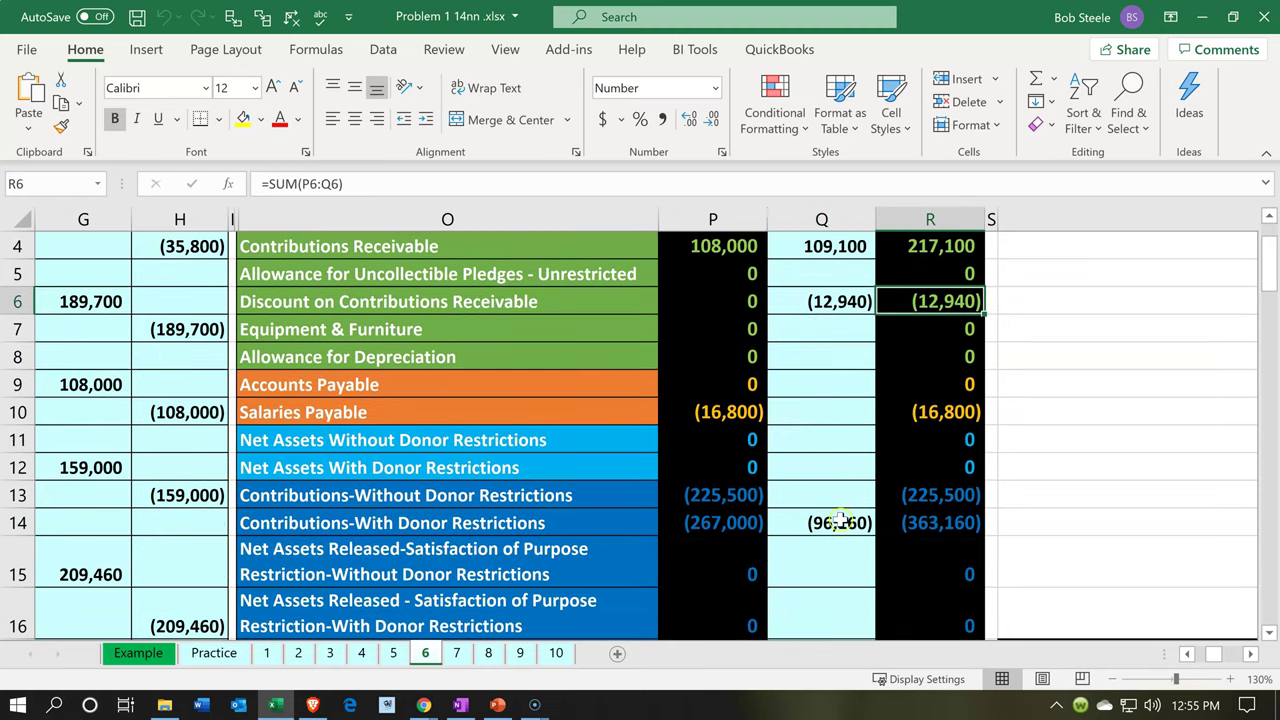
{"action": "left_click", "coordinate": [878, 523]}
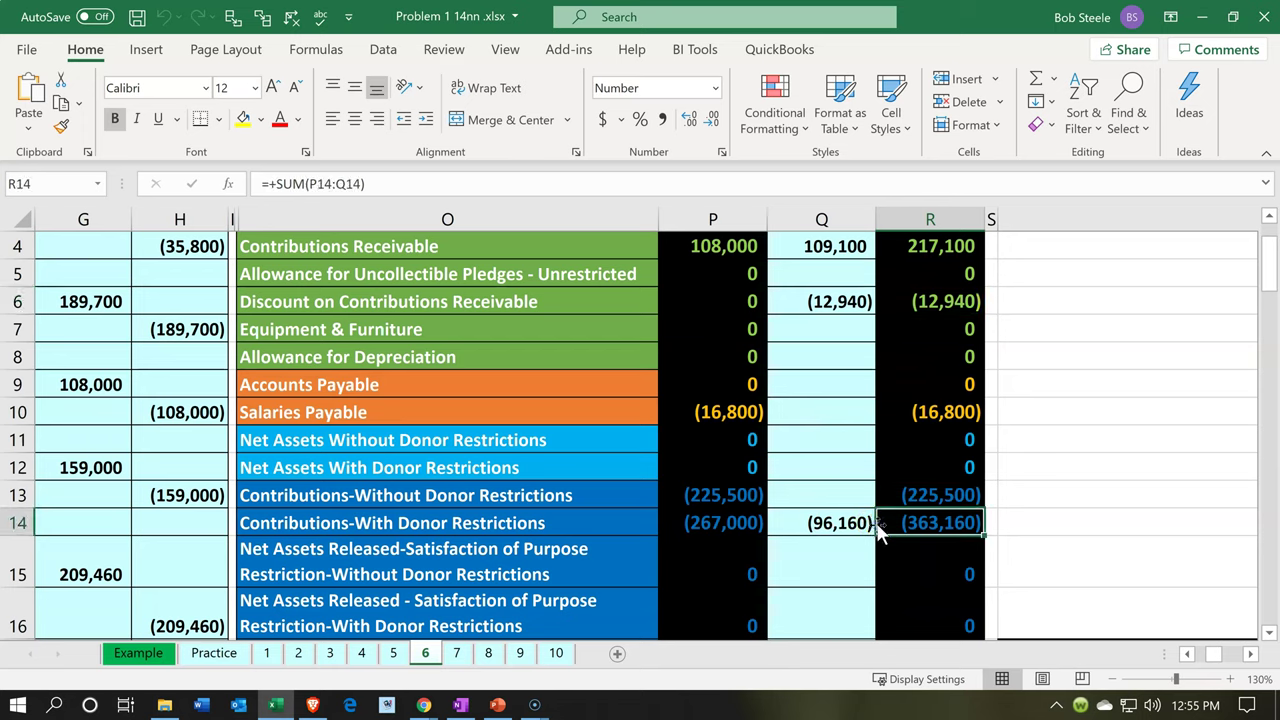
{"action": "key", "text": "Left"}
{"action": "key", "text": "Left"}
{"action": "key", "text": "Left"}
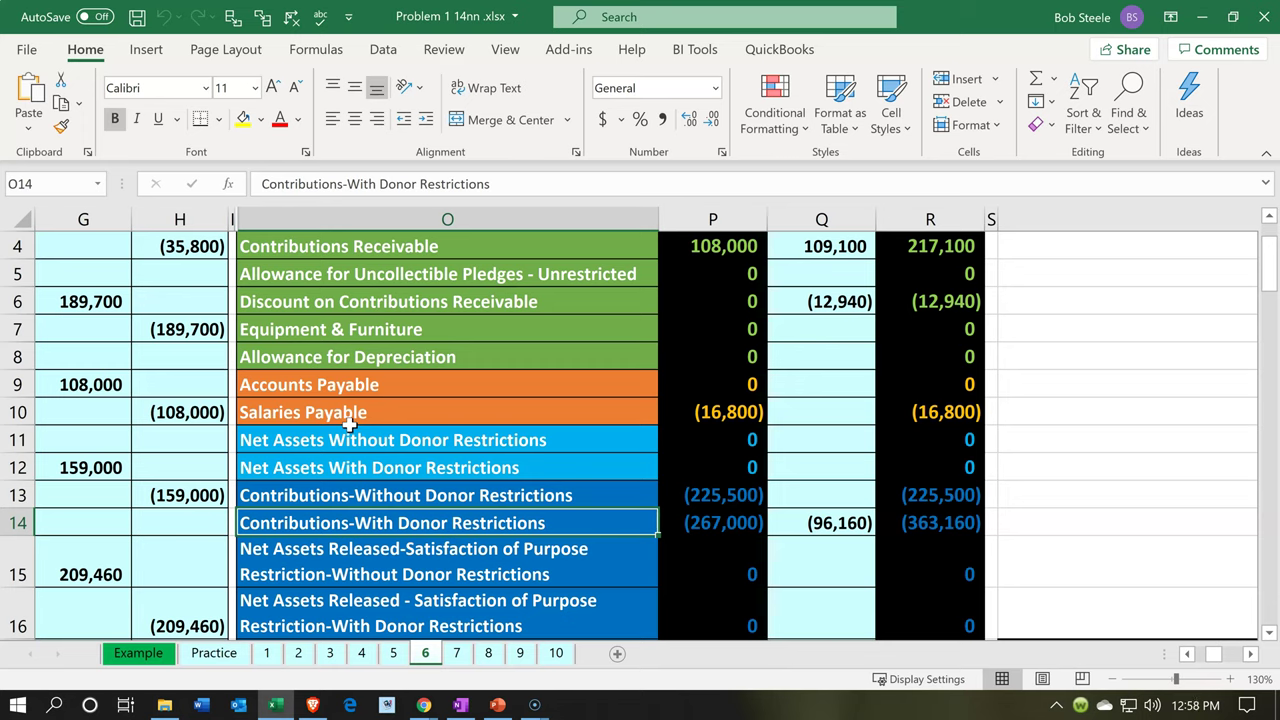
Switch from Excel to the QuickBooks Online homepage of the not-for-profit company
{"action": "left_click", "coordinate": [276, 706]}
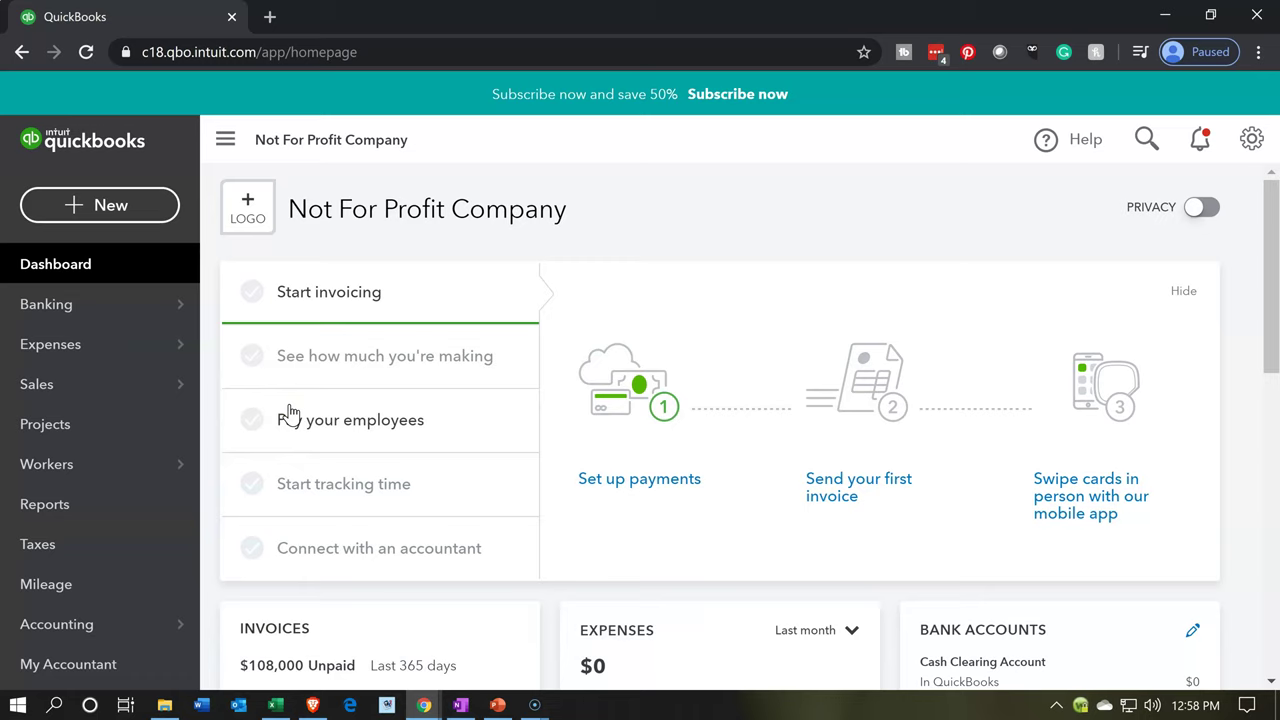
{"action": "left_click", "coordinate": [132, 222]}
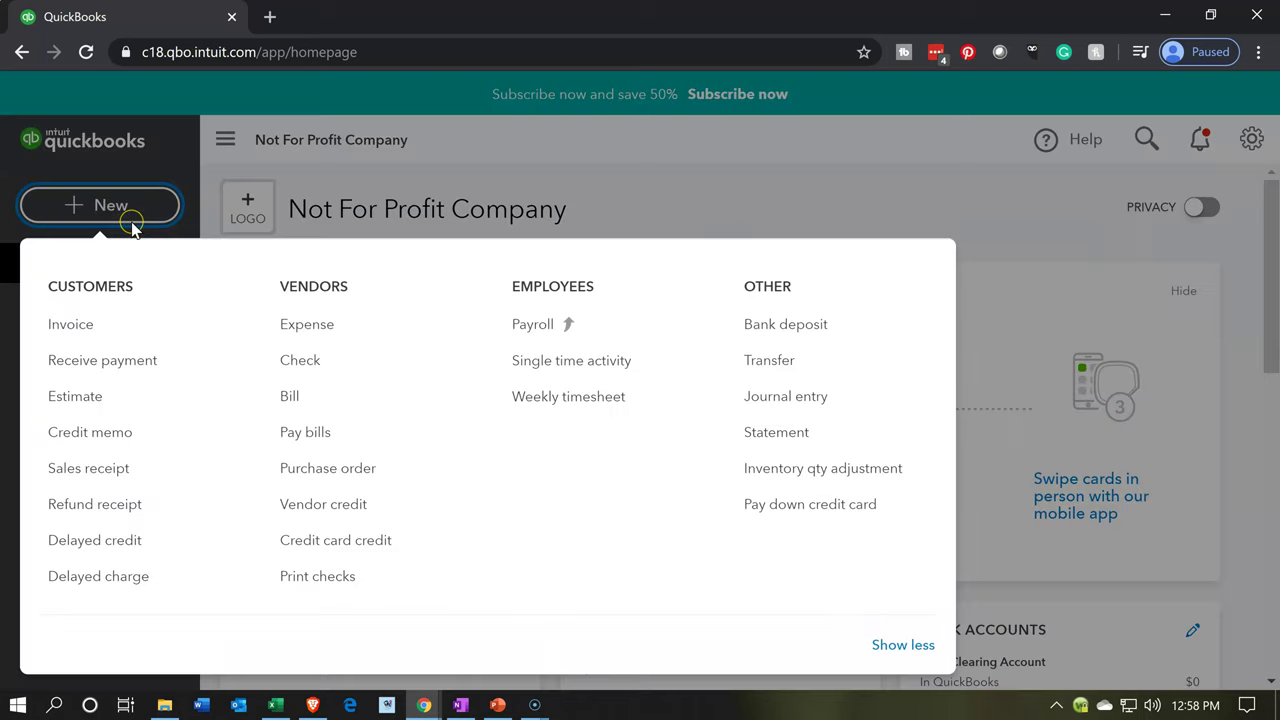
{"action": "left_click", "coordinate": [110, 343]}
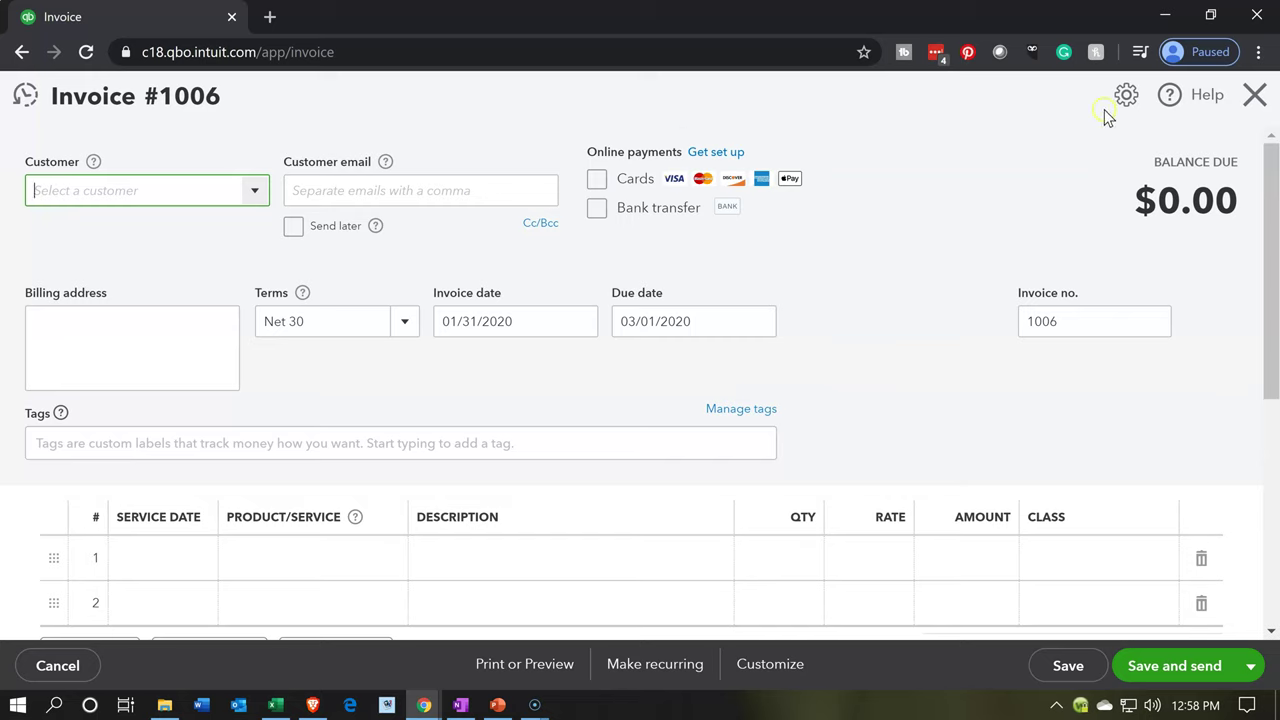
{"action": "left_click", "coordinate": [1258, 97]}
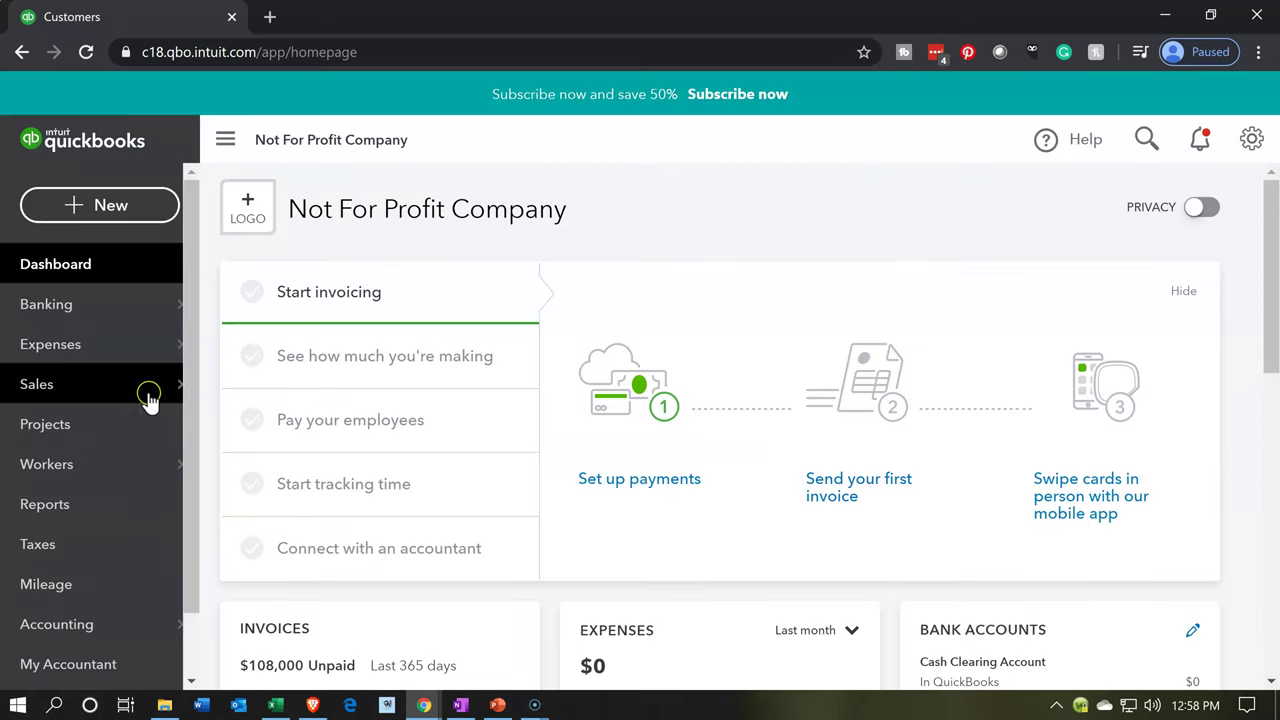
Create and save a customer in the sales customer list with the company and display name Long Term Project - Restricted
{"action": "mouse_move", "coordinate": [80, 389]}
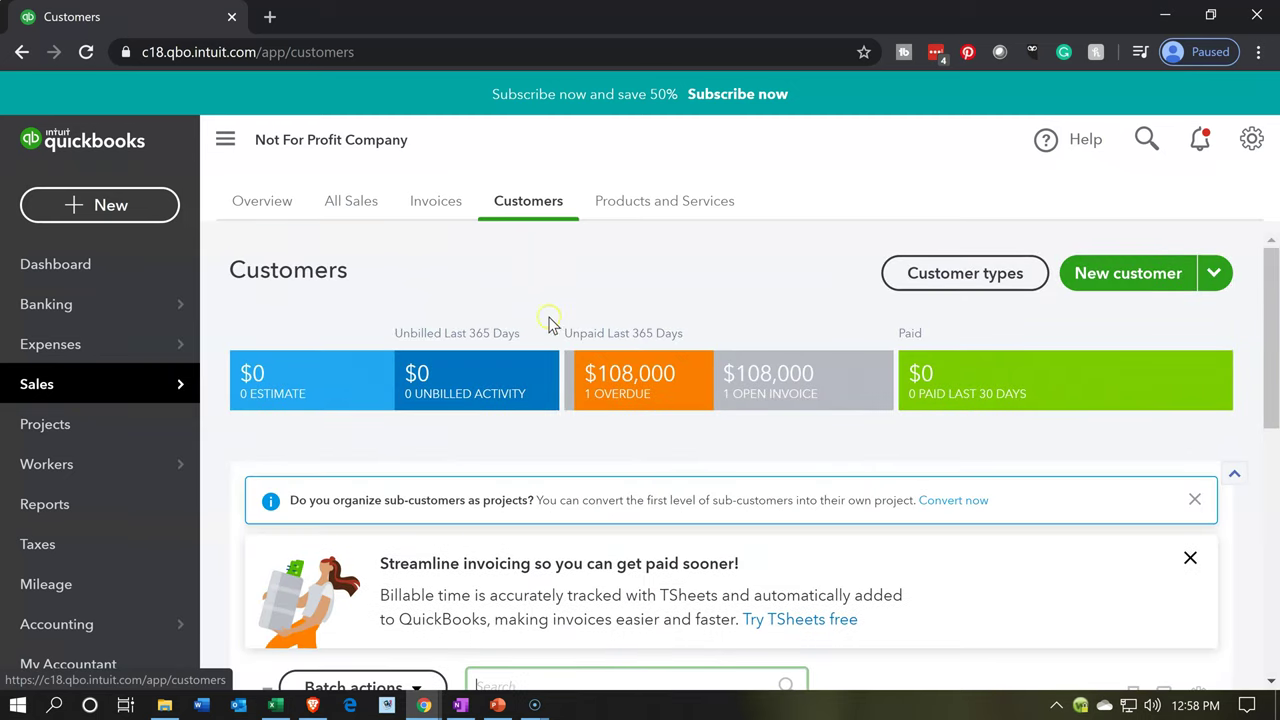
{"action": "scroll", "coordinate": [550, 330], "scroll_direction": "down", "scroll_amount": 2}
{"action": "scroll", "coordinate": [548, 343], "scroll_direction": "down", "scroll_amount": 3}
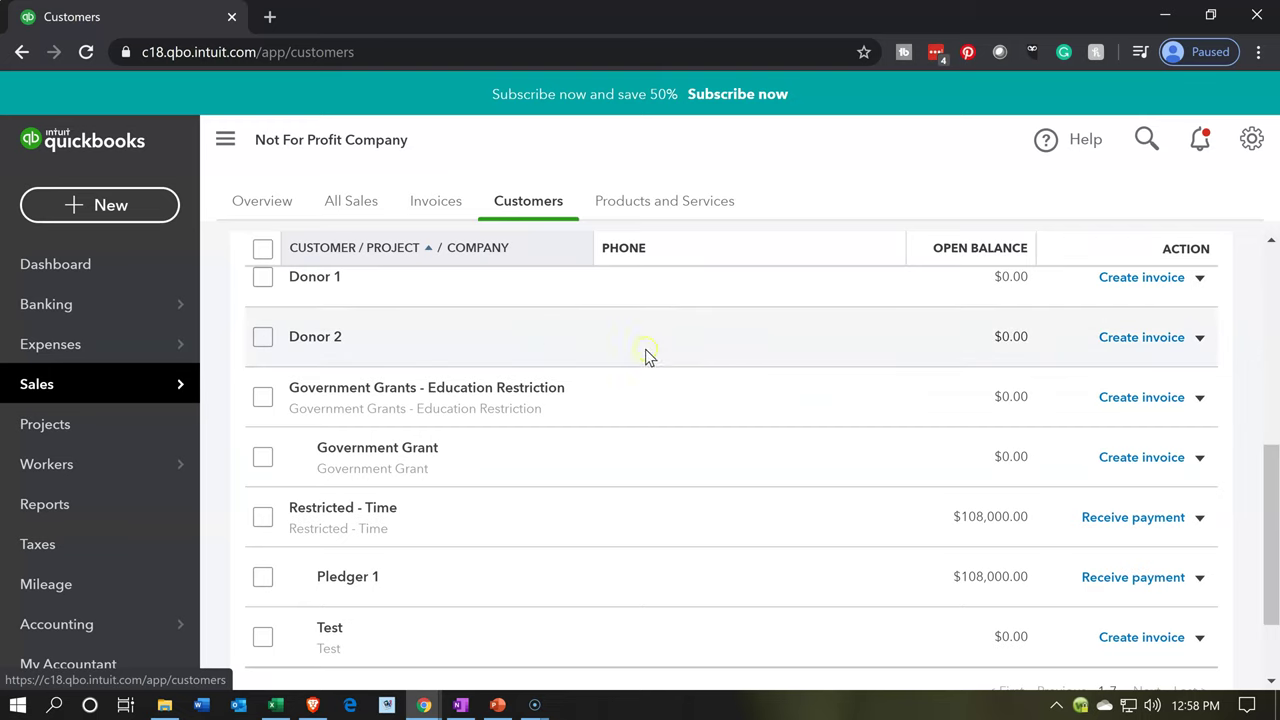
{"action": "scroll", "coordinate": [686, 385], "scroll_direction": "up", "scroll_amount": 1}
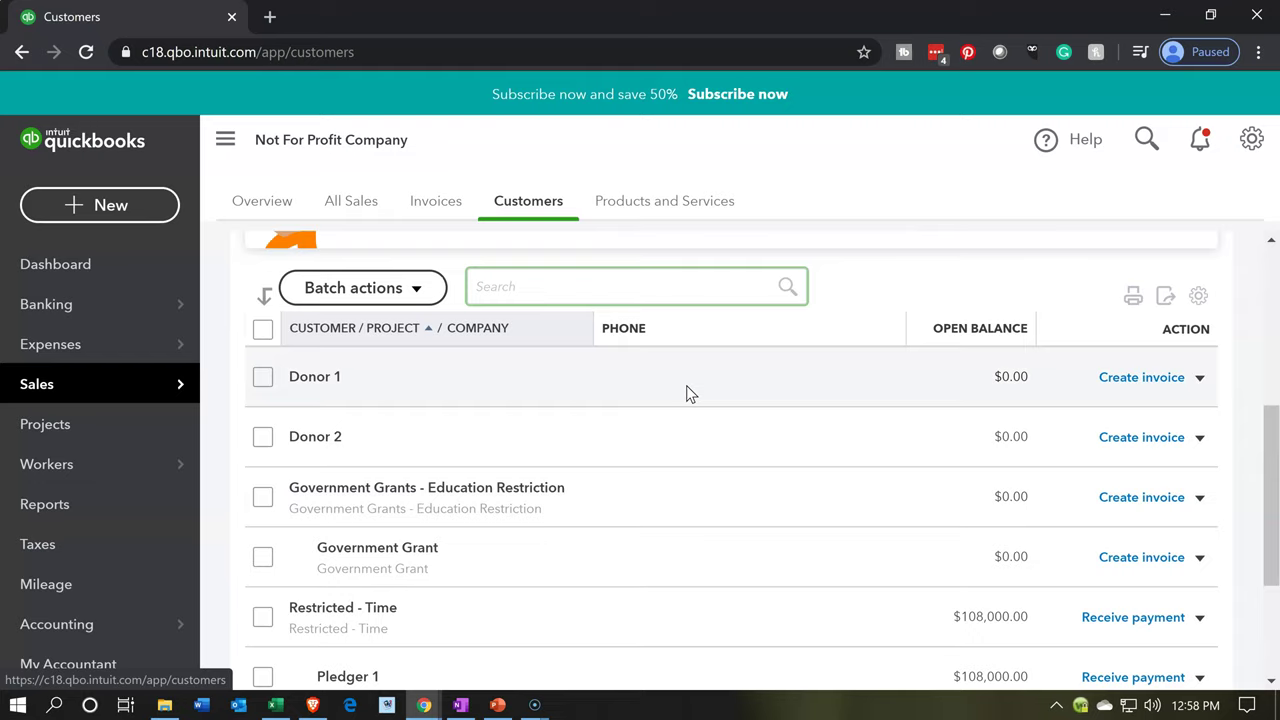
{"action": "scroll", "coordinate": [686, 391], "scroll_direction": "up", "scroll_amount": 4}
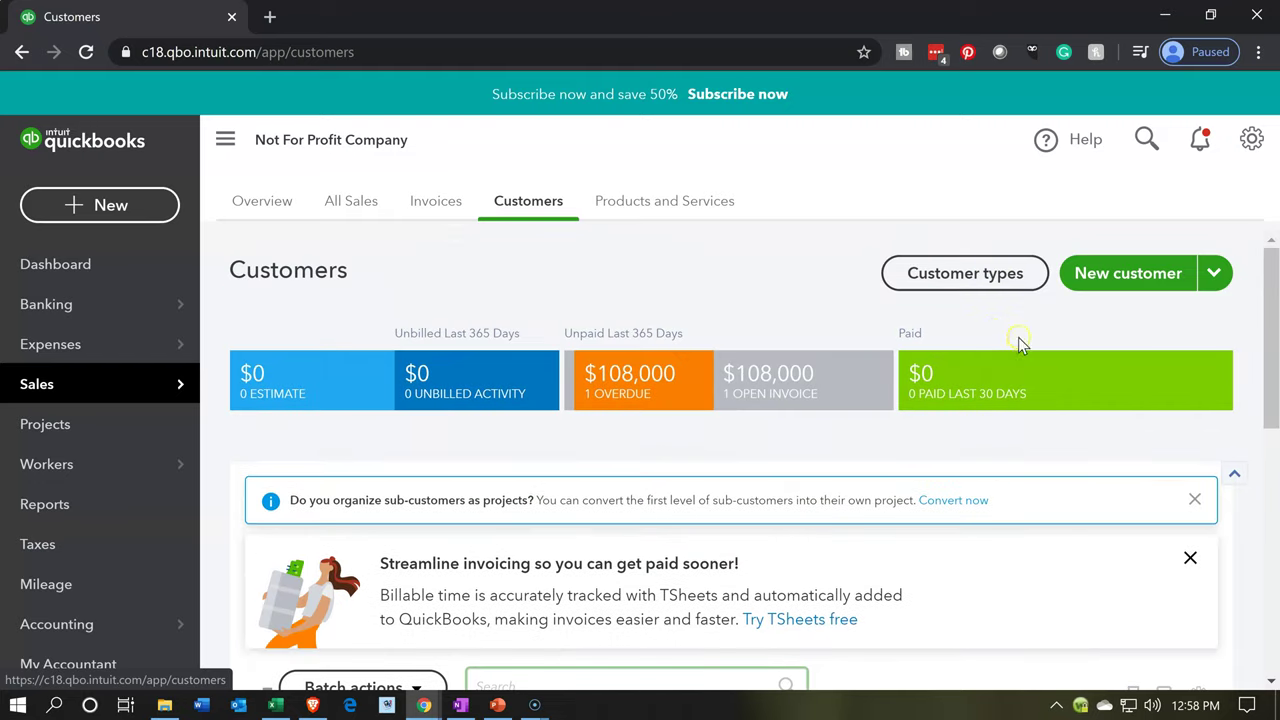
{"action": "left_click", "coordinate": [1093, 280]}
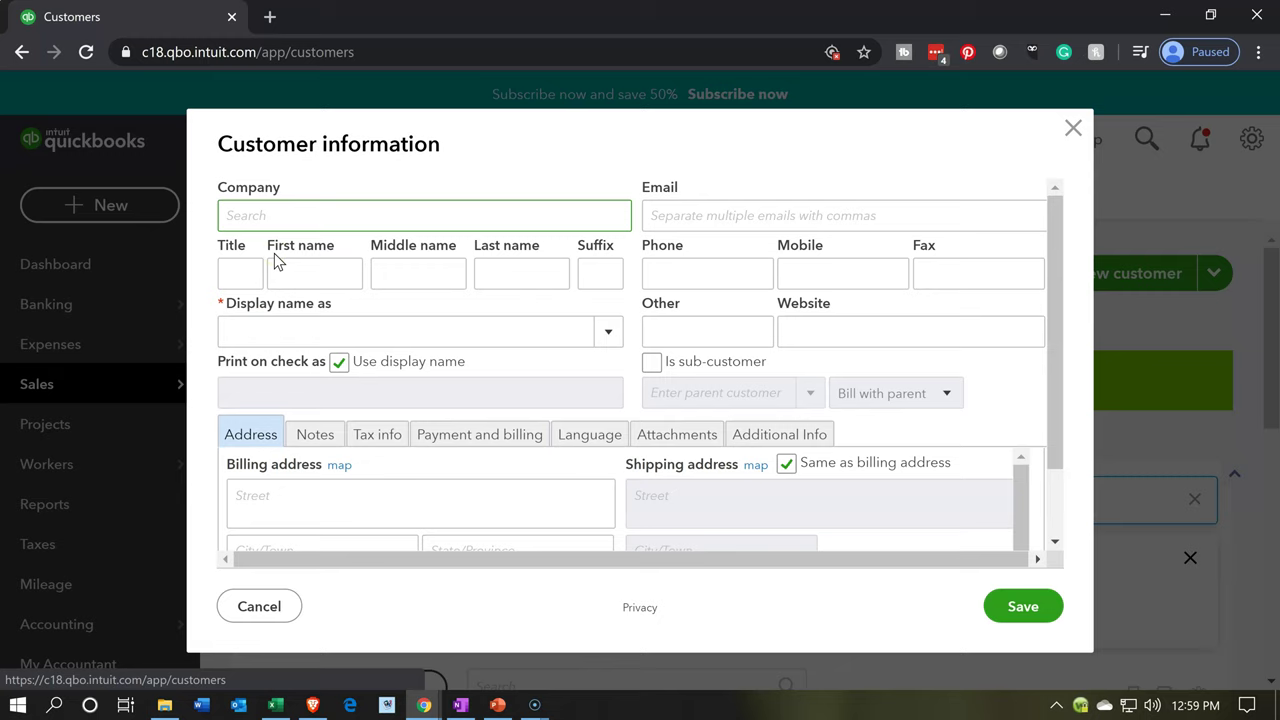
{"action": "type", "text": "c"}
{"action": "key", "text": "BackSpace"}
{"action": "type", "text": "Long Term Project -  Restricted"}
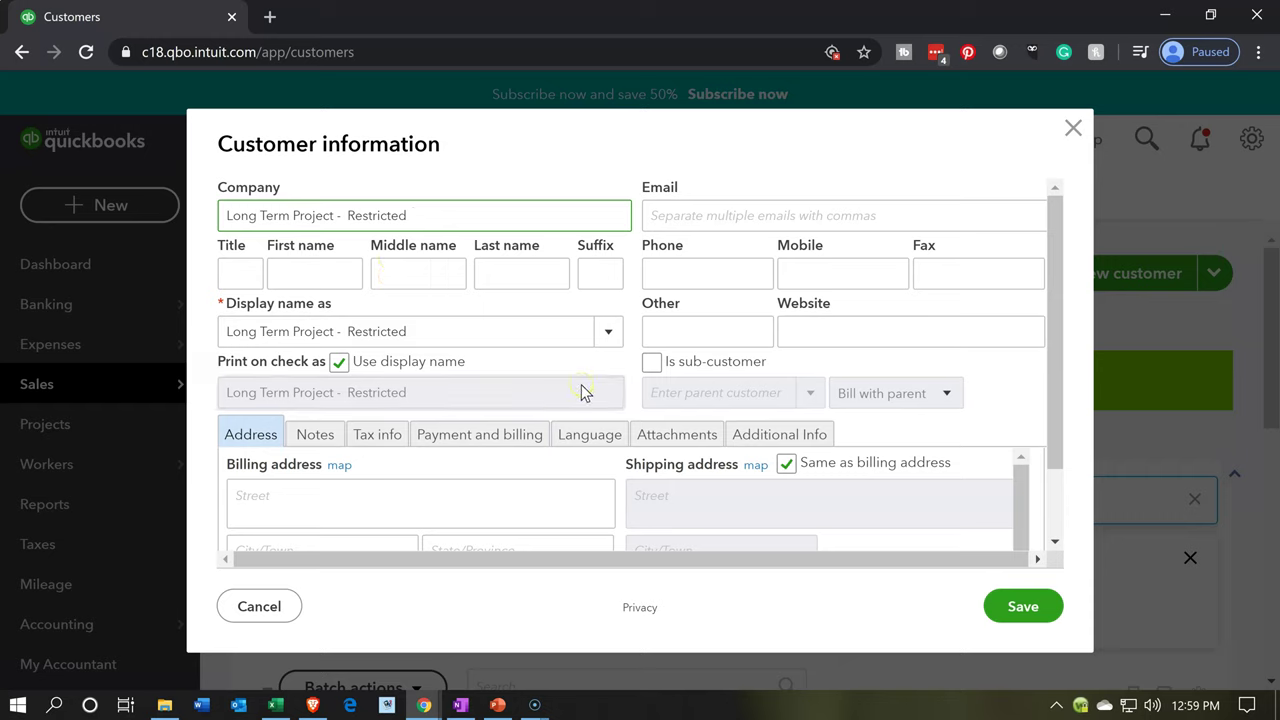
{"action": "left_click", "coordinate": [1048, 605]}
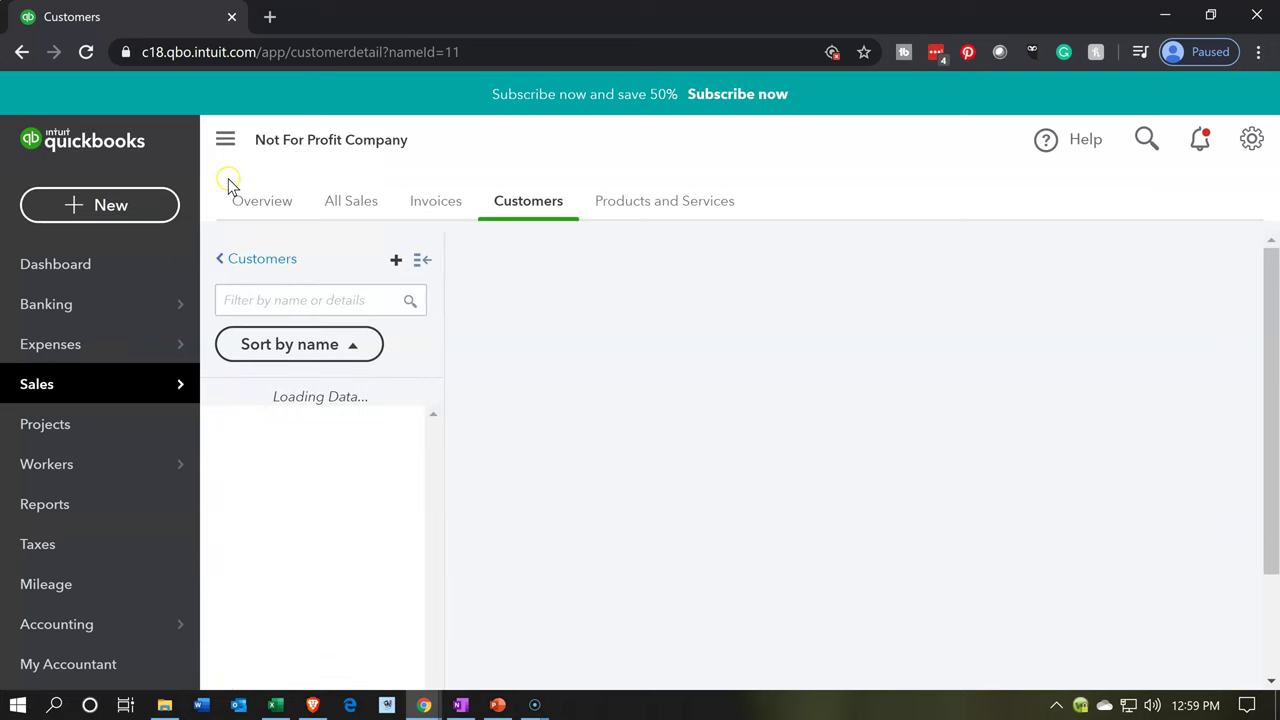
Collapse the navigation menu and return to the full customer list to look through its entries
{"action": "left_click", "coordinate": [224, 141]}
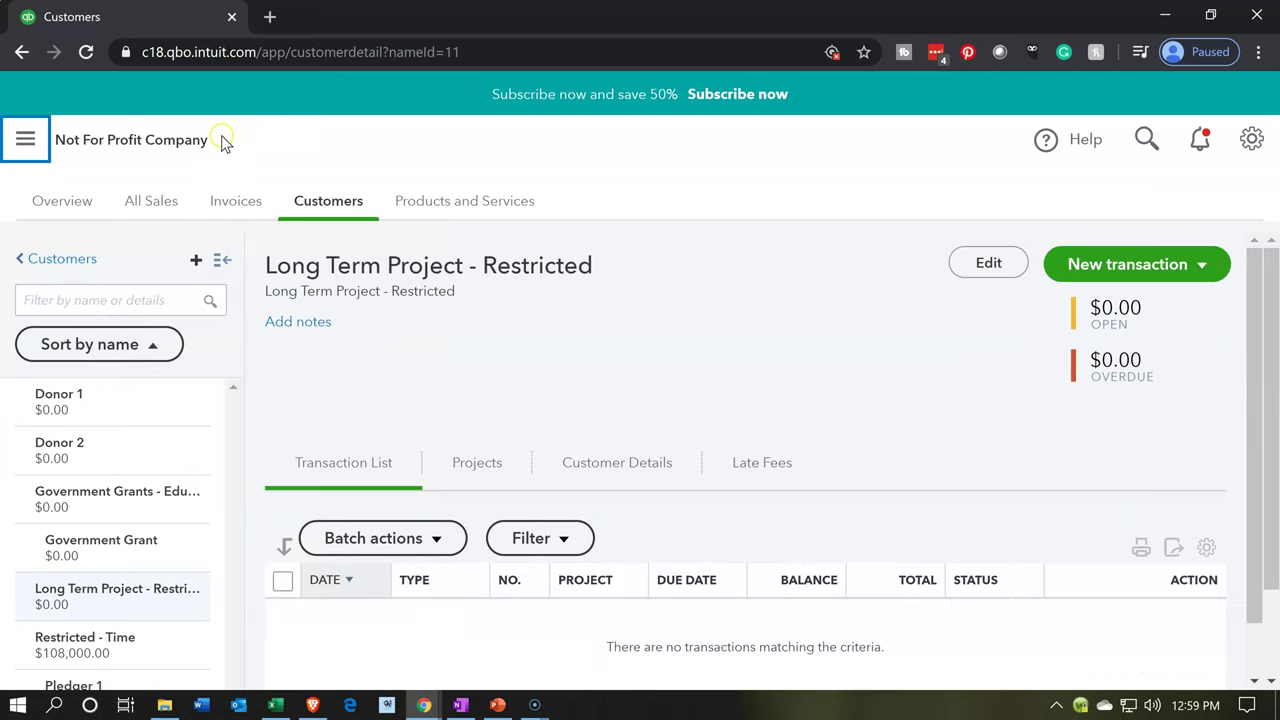
{"action": "left_click", "coordinate": [316, 221]}
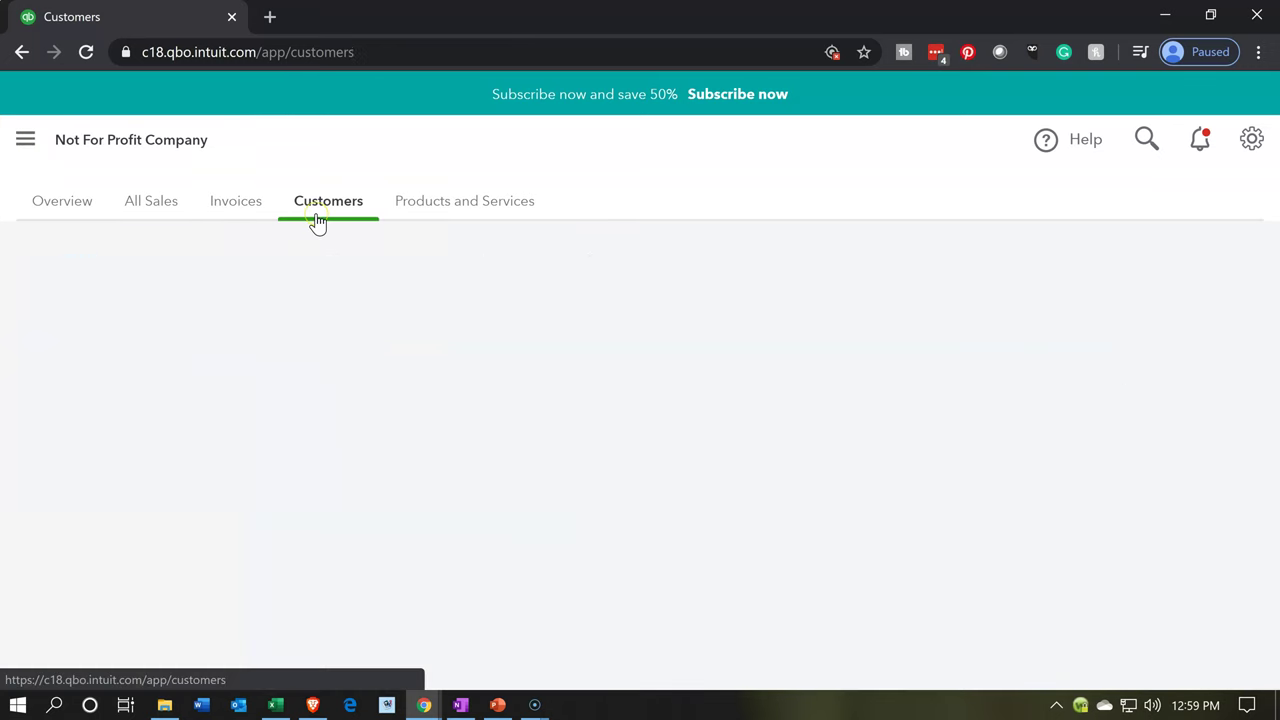
{"action": "scroll", "coordinate": [380, 420], "scroll_direction": "down", "scroll_amount": 6}
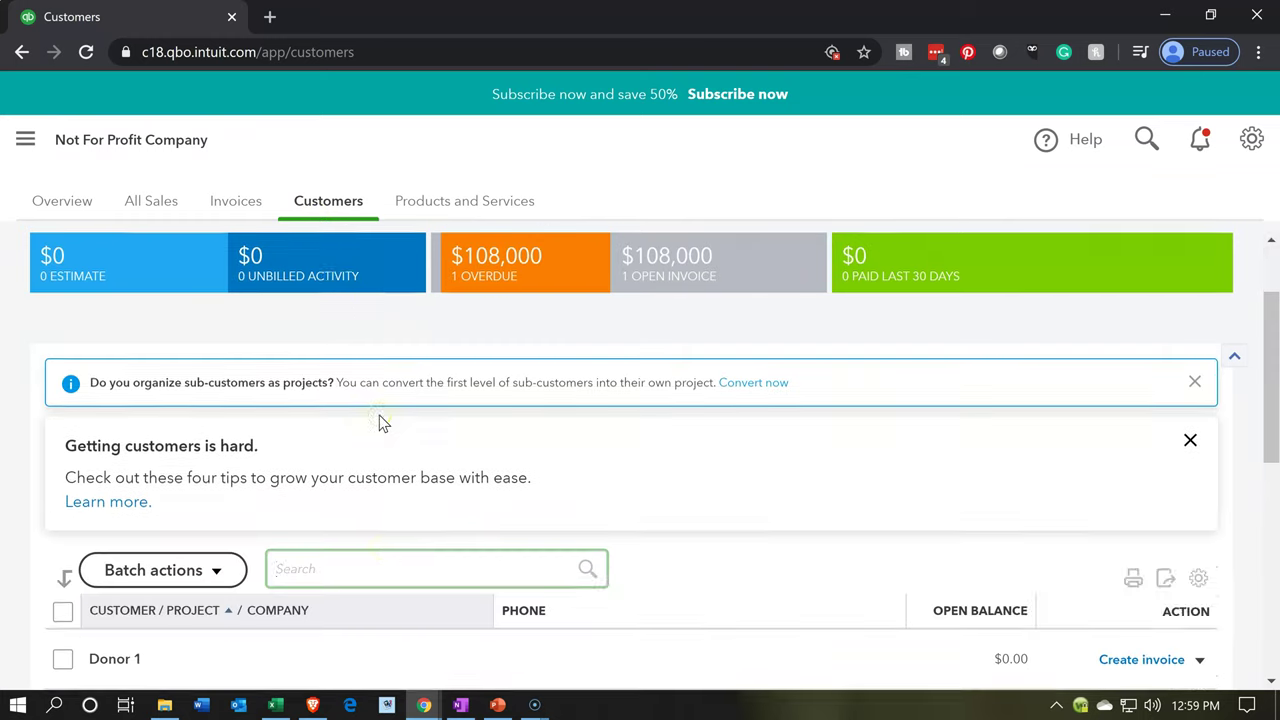
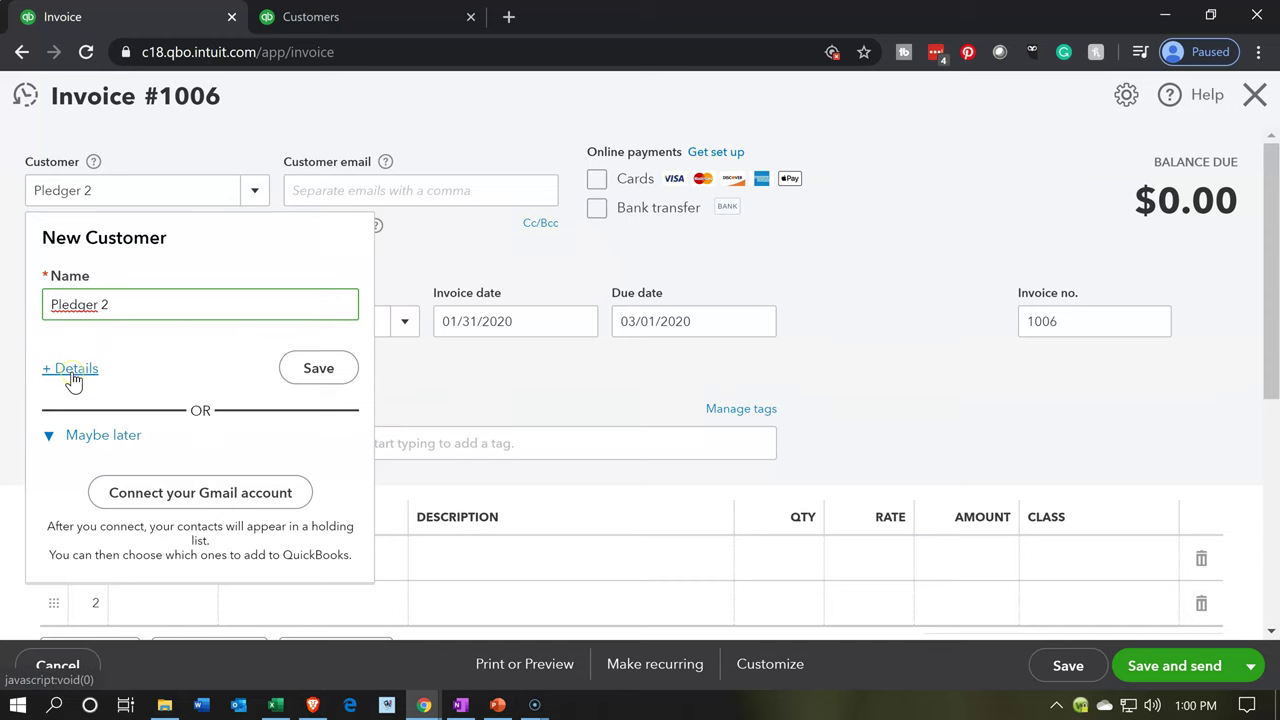
Save new customer Pledger 2 as a sub-customer of Long Term Project - Restricted, with billing set to Bill this customer
{"action": "left_click", "coordinate": [72, 372]}
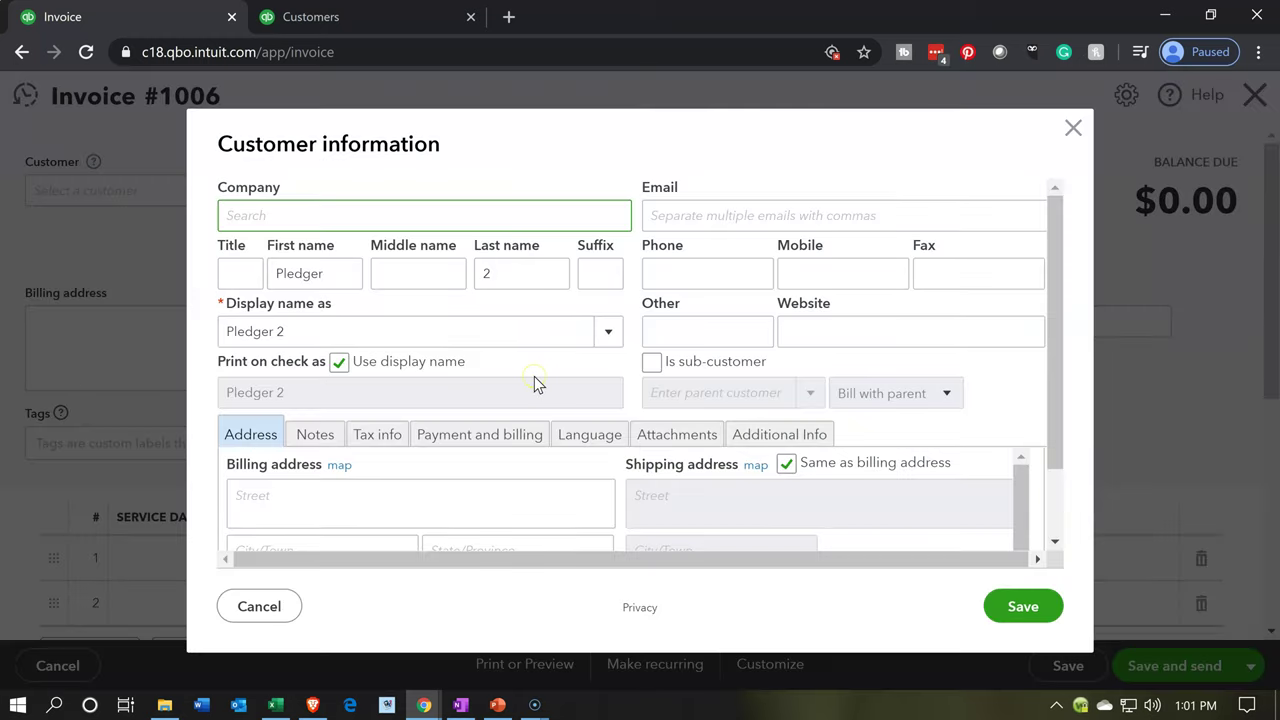
{"action": "left_click", "coordinate": [651, 364]}
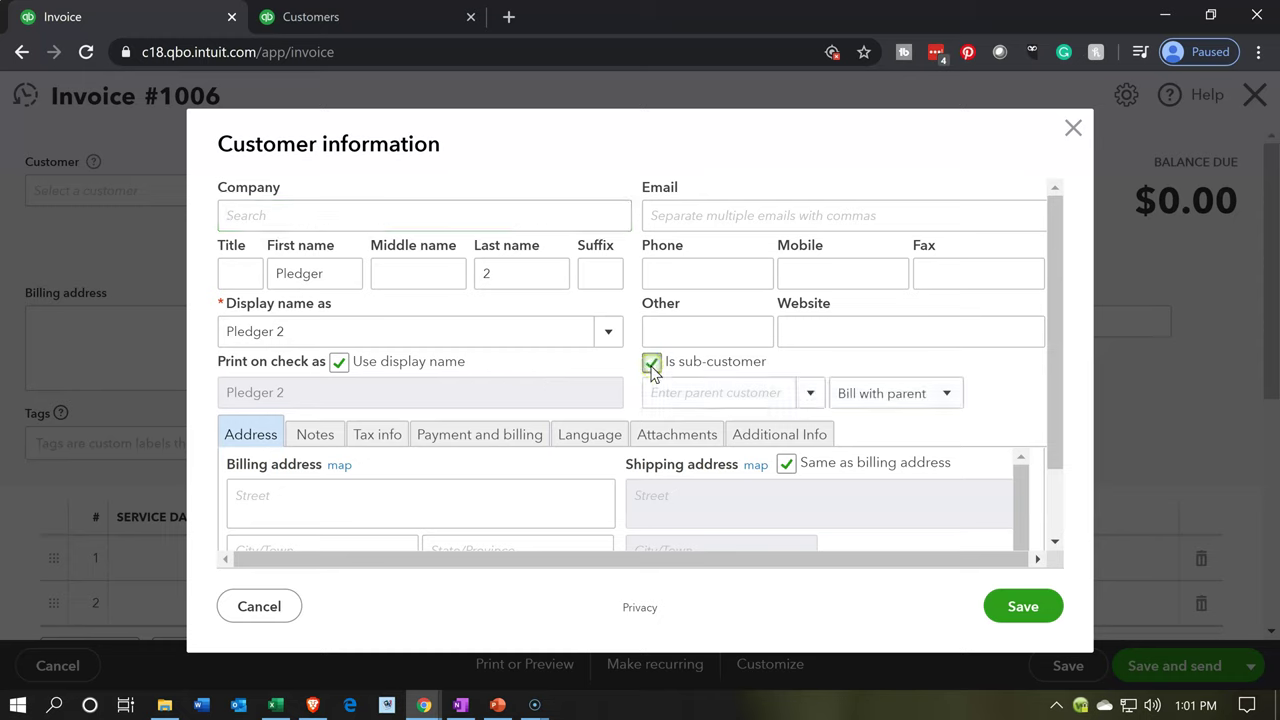
{"action": "left_click", "coordinate": [811, 394]}
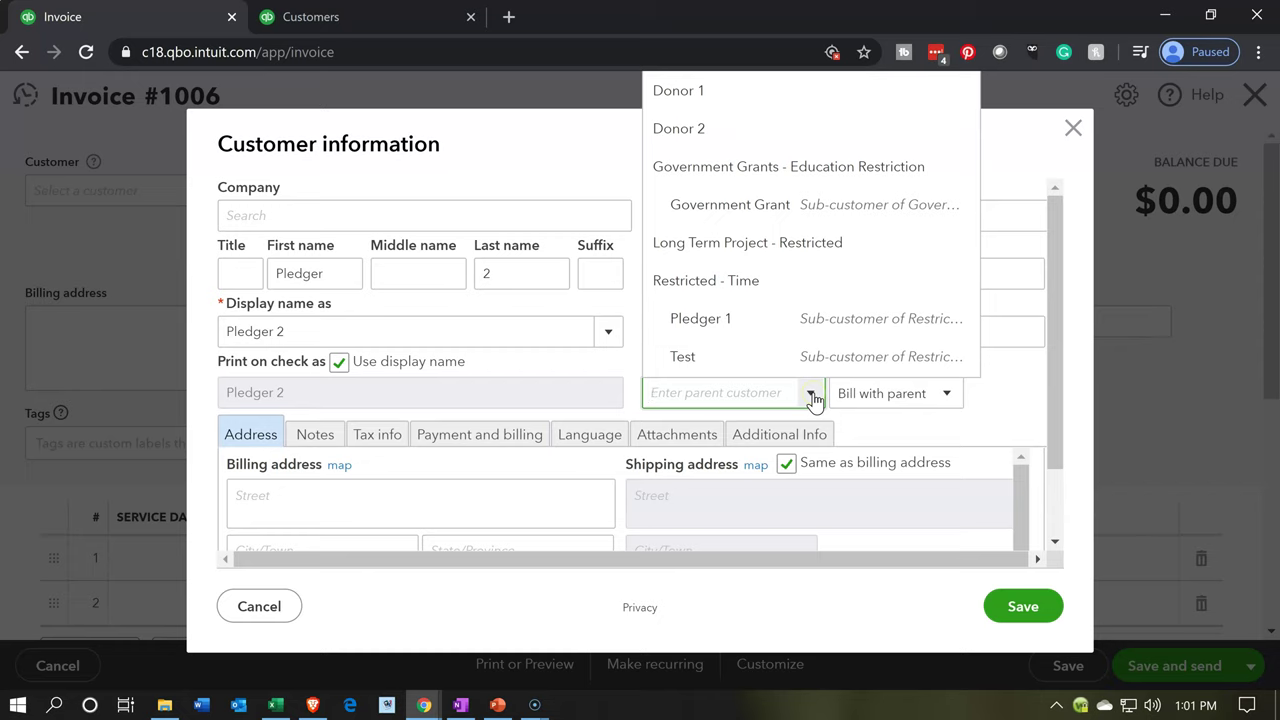
{"action": "left_click", "coordinate": [785, 243]}
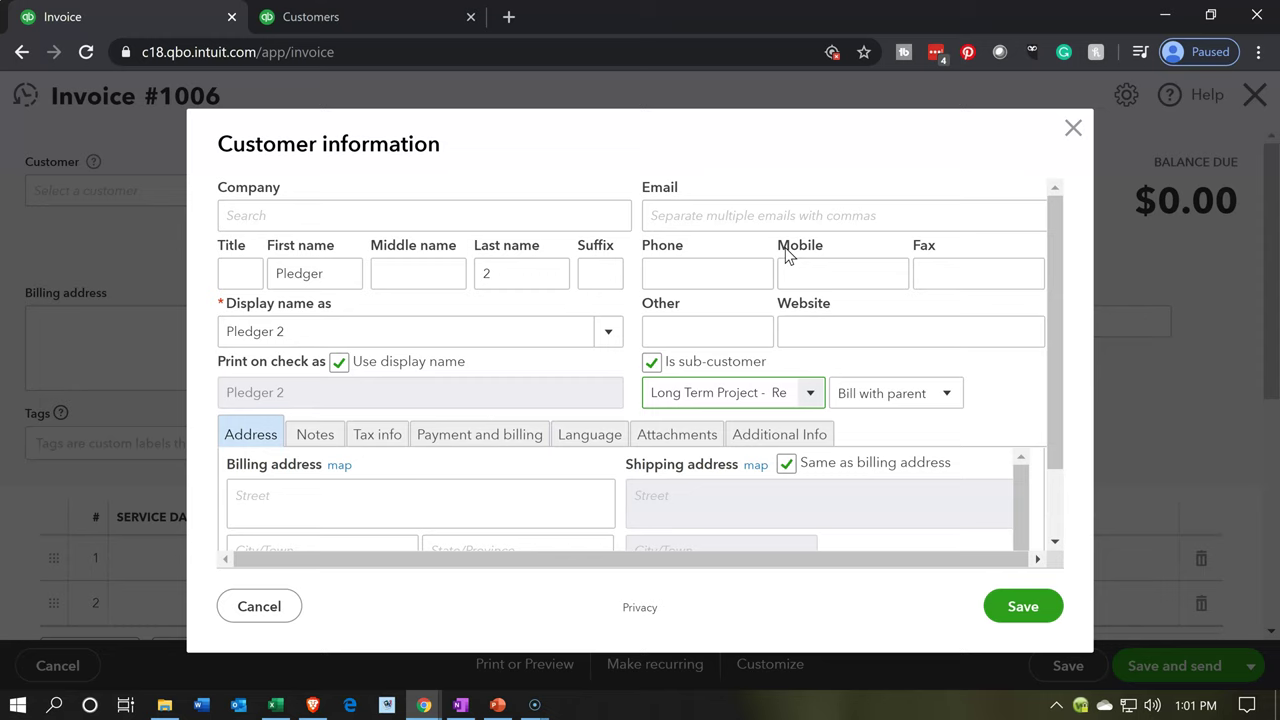
{"action": "left_click", "coordinate": [944, 407]}
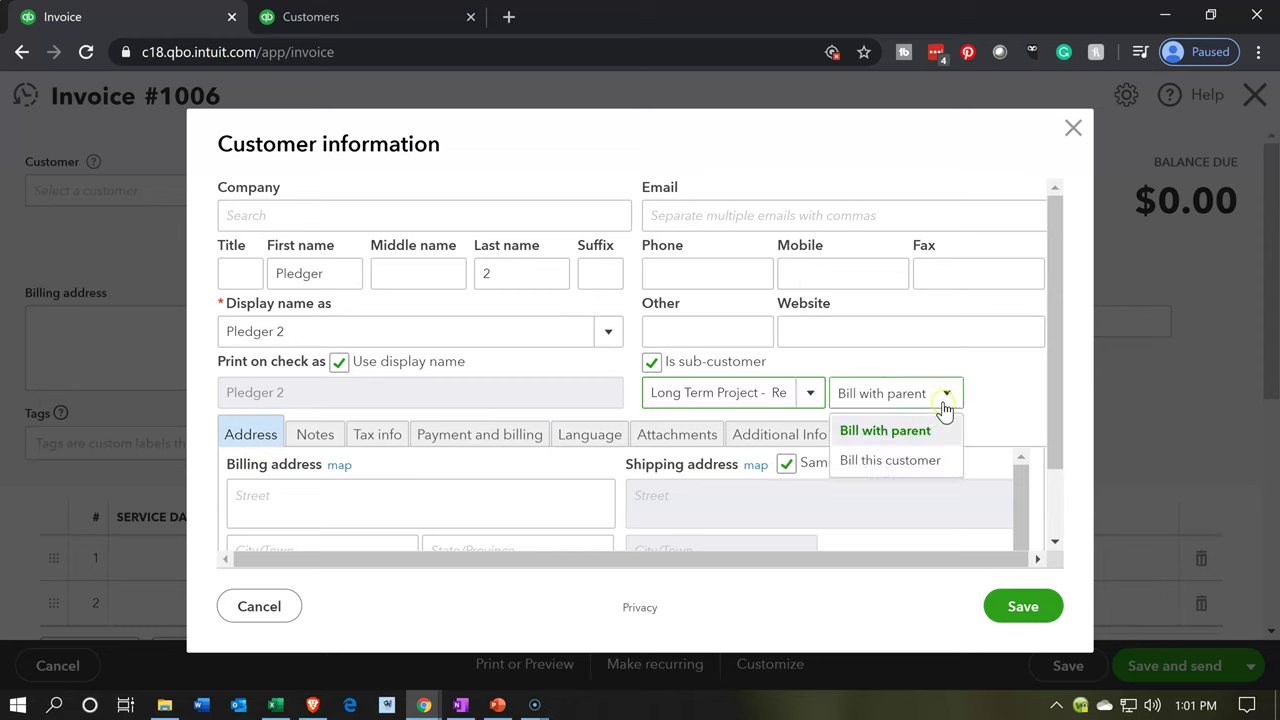
{"action": "left_click", "coordinate": [927, 465]}
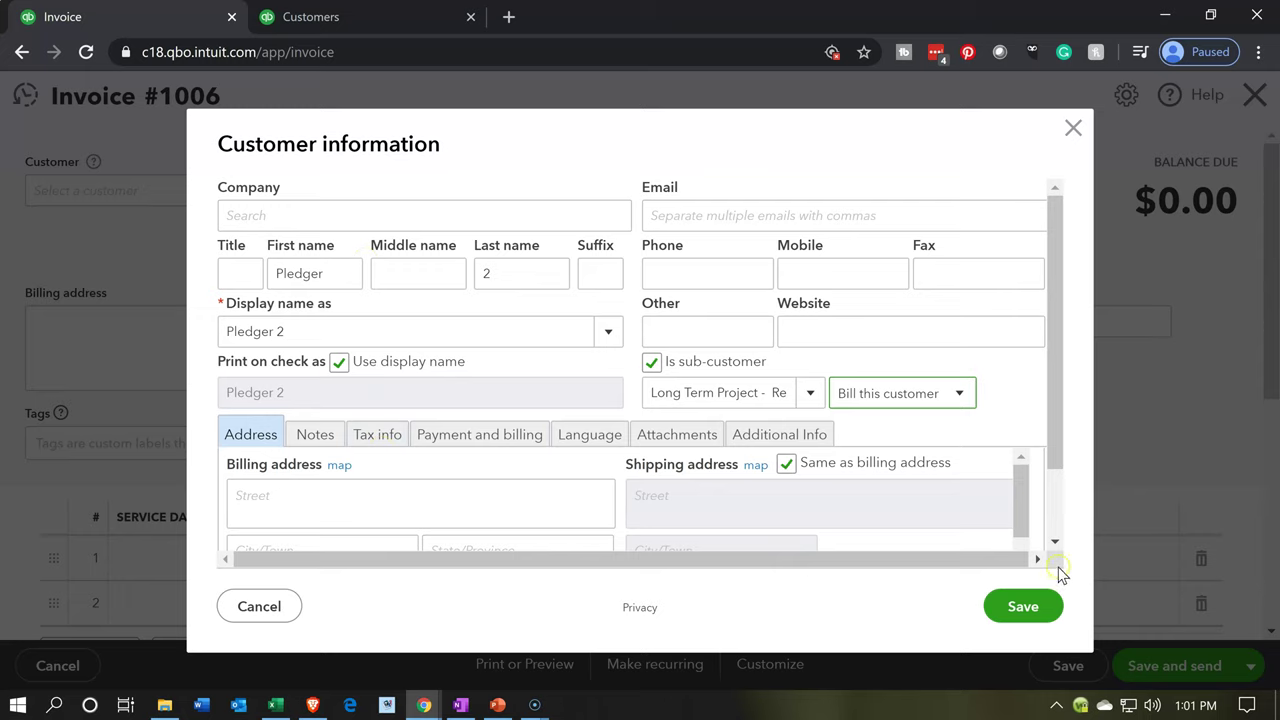
{"action": "left_click", "coordinate": [1040, 603]}
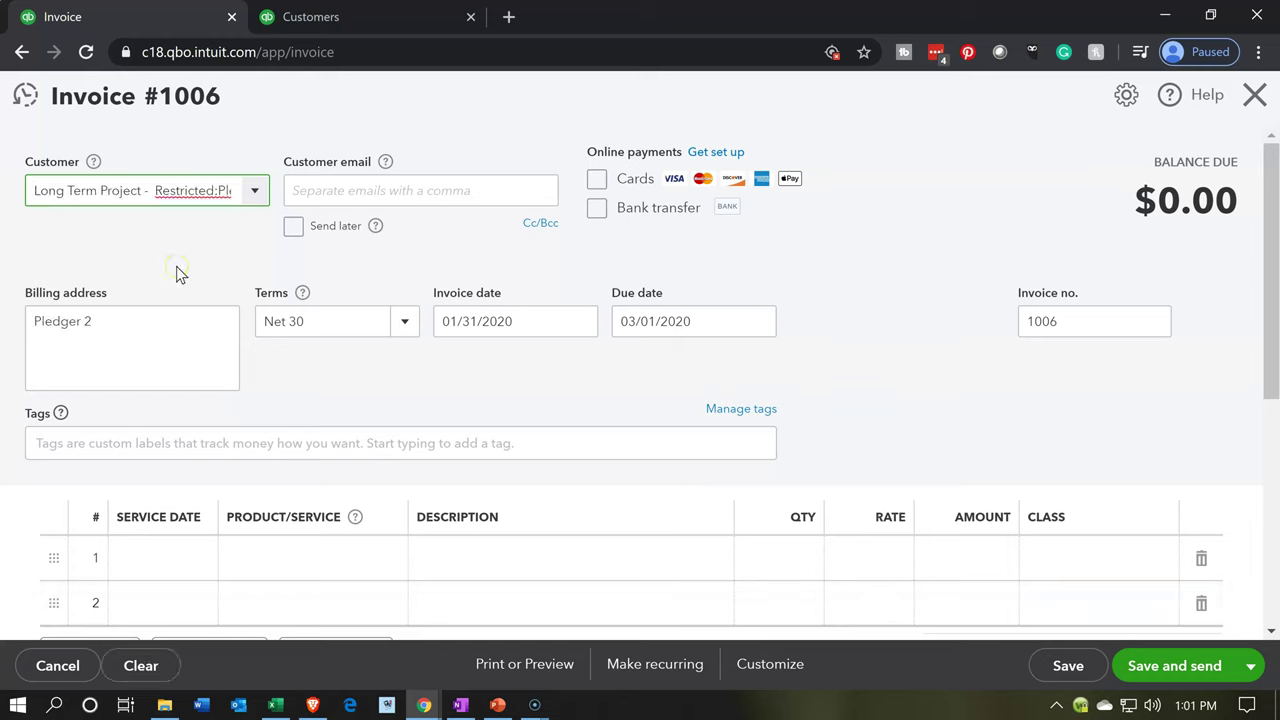
Set the invoice date to 01/07/2020, leaving the customer email, billing address, Net 30 terms and invoice number as they are
{"action": "left_click", "coordinate": [342, 200]}
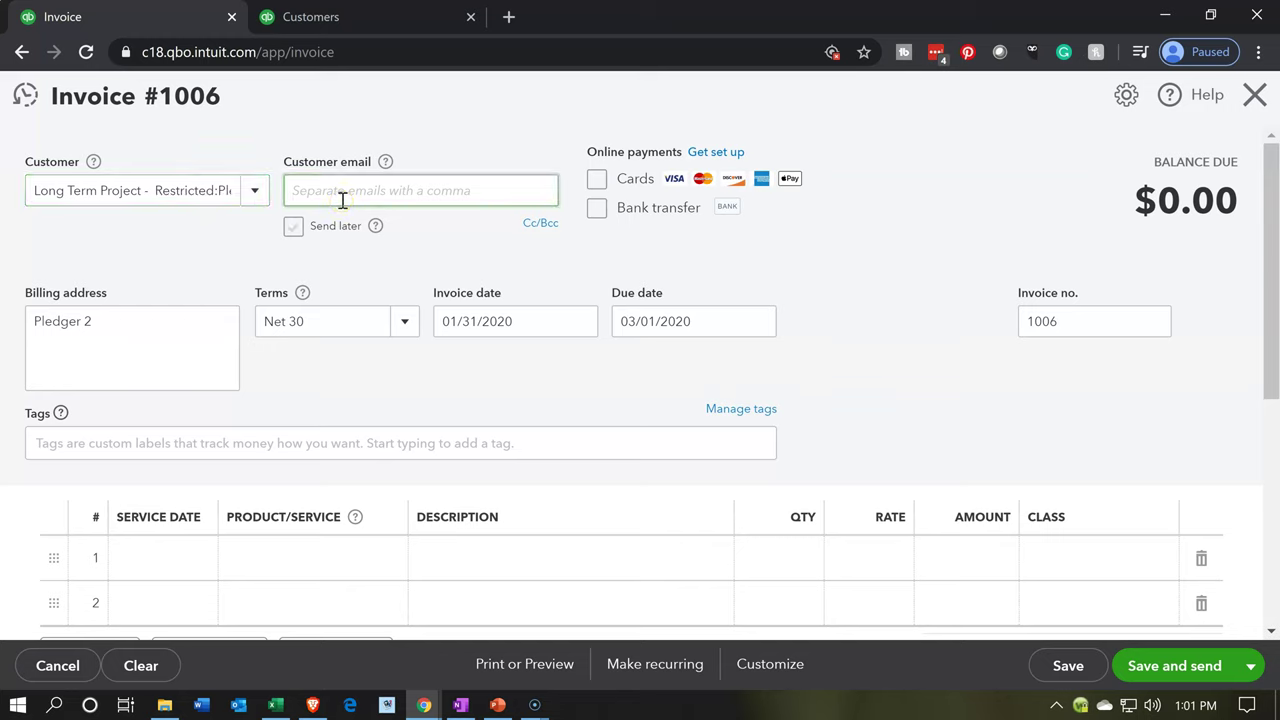
{"action": "left_click", "coordinate": [181, 335]}
{"action": "left_click", "coordinate": [130, 324]}
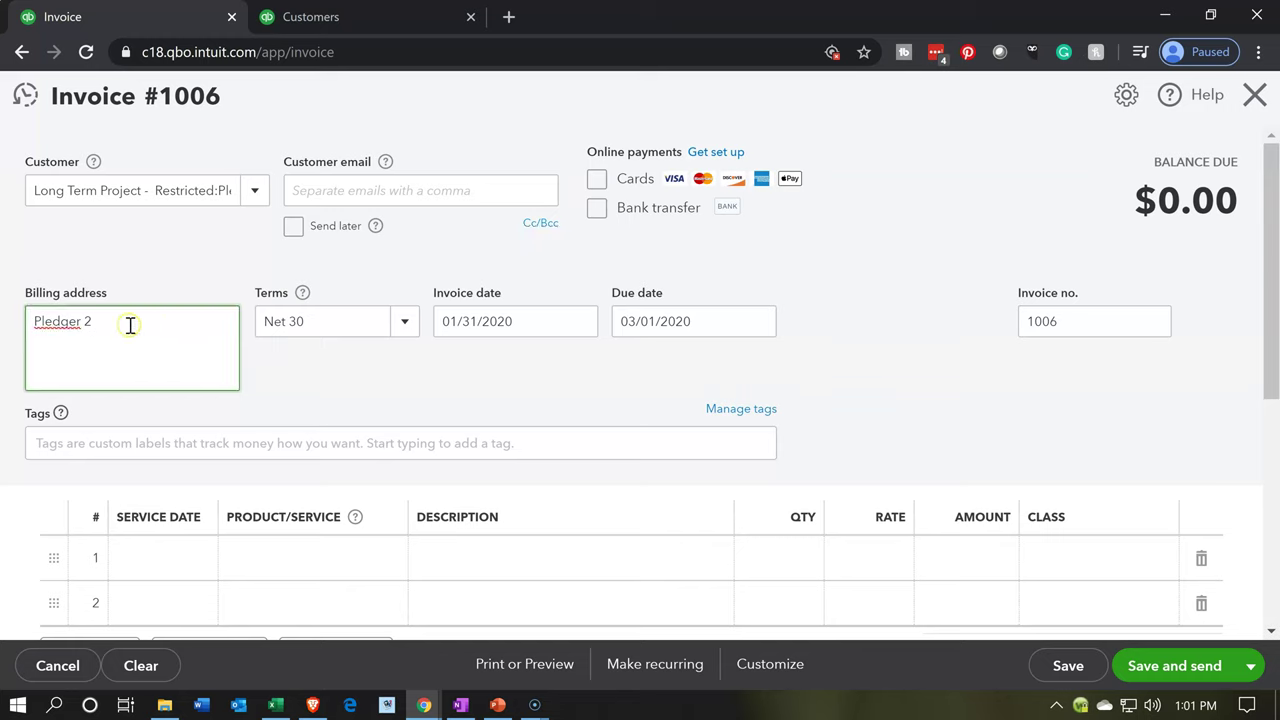
{"action": "key", "text": "Tab"}
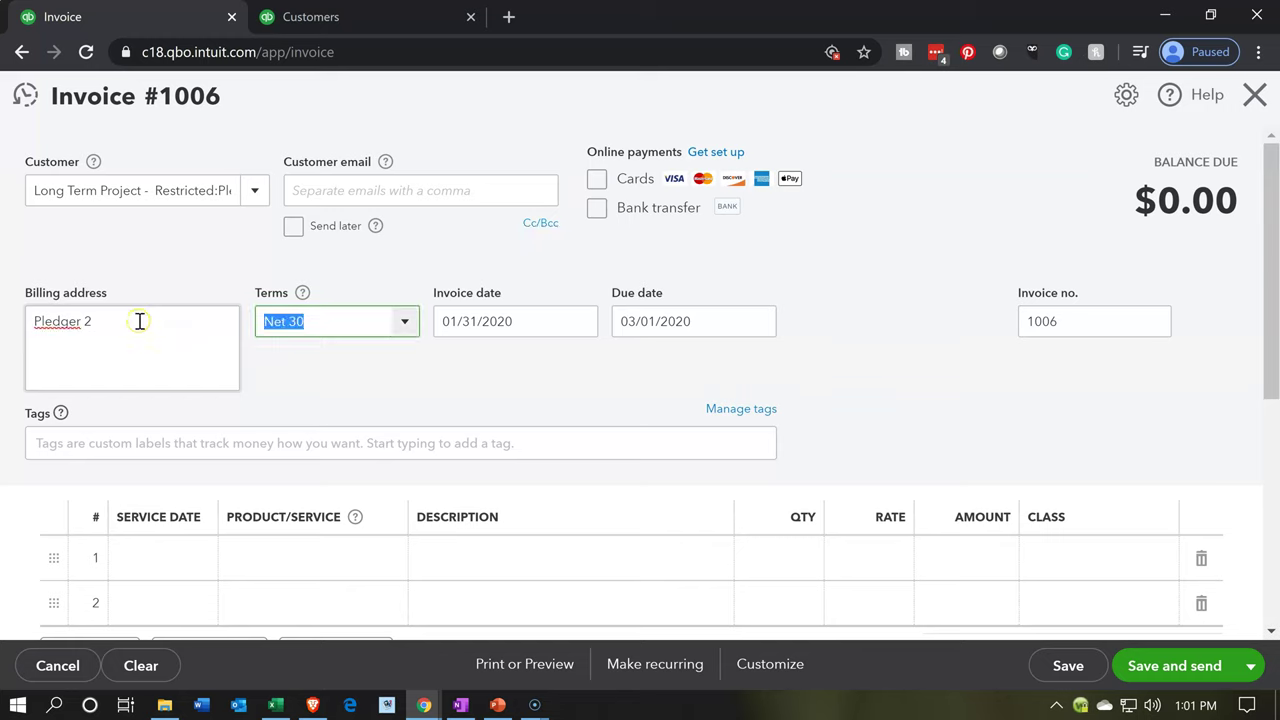
{"action": "key", "text": "Tab"}
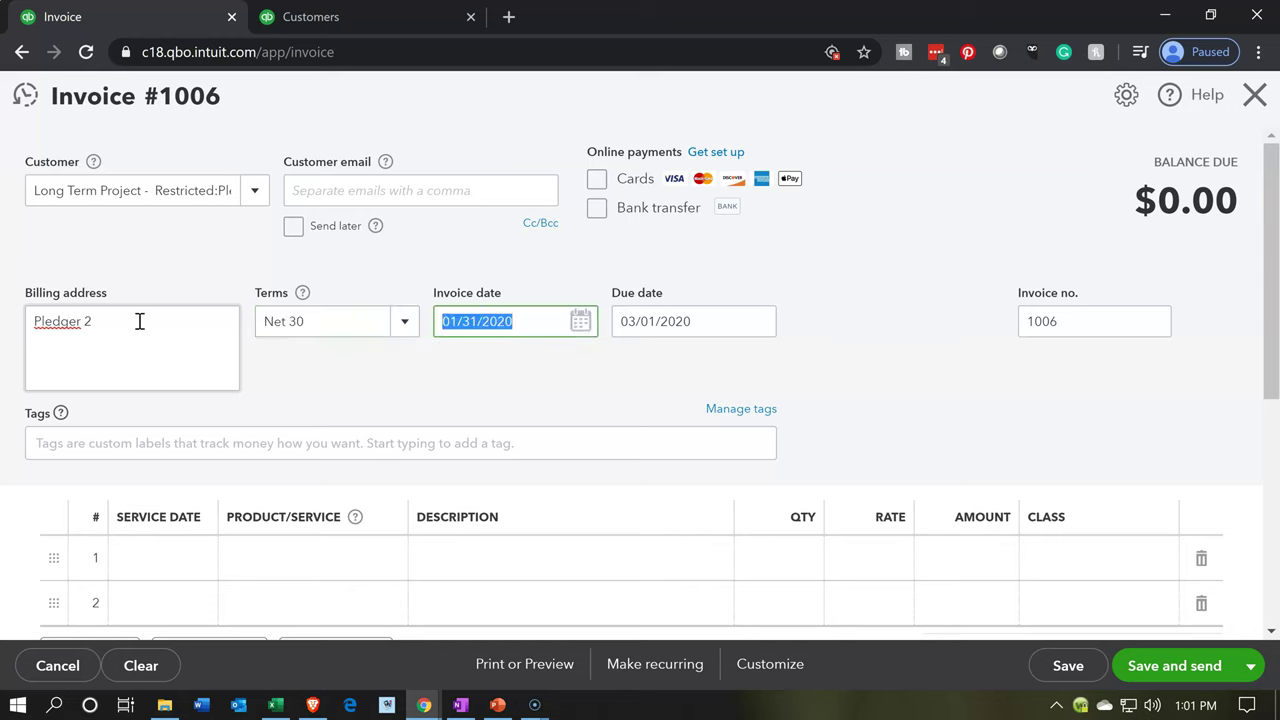
{"action": "type", "text": "01"}
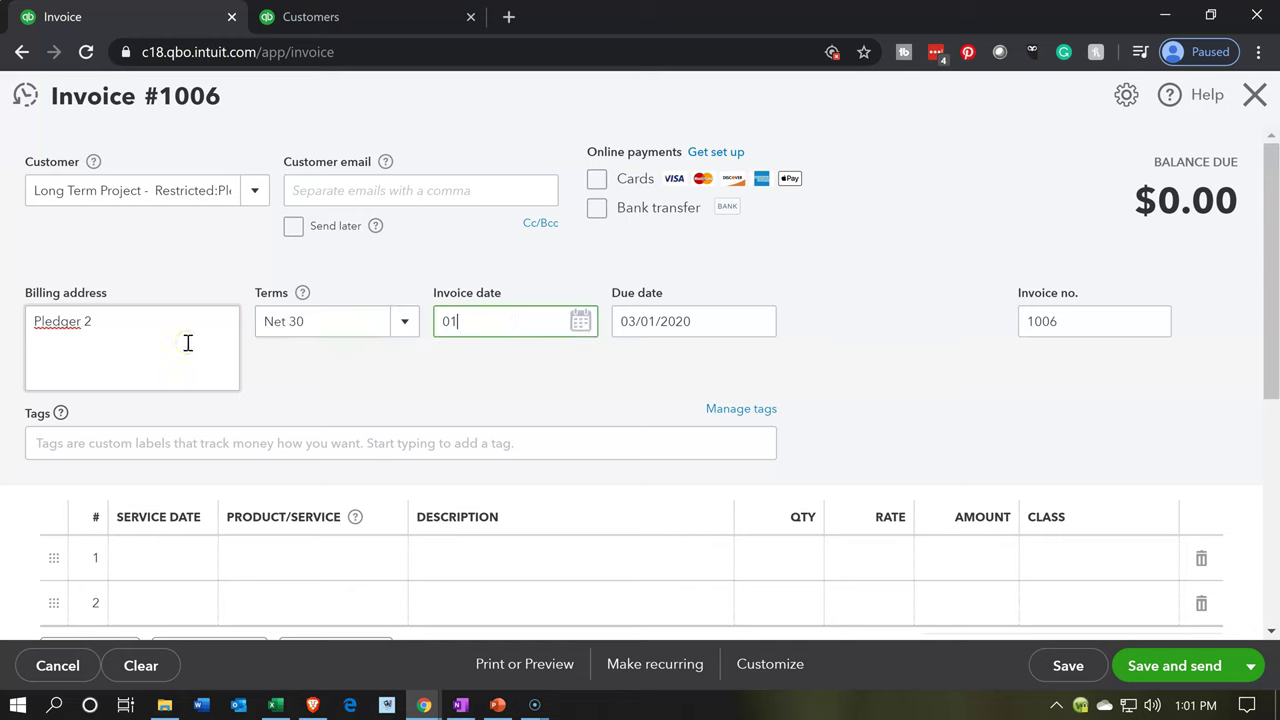
{"action": "type", "text": "/07"}
{"action": "key", "text": "Tab"}
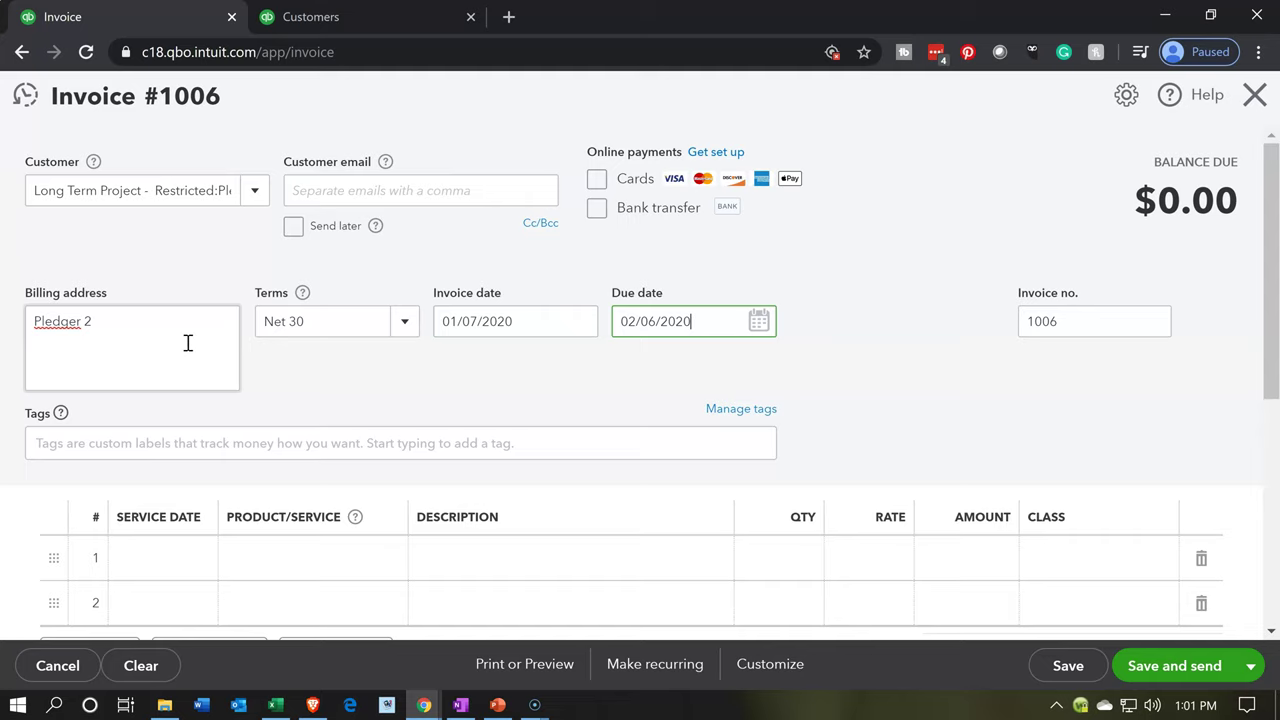
{"action": "key", "text": "Tab"}
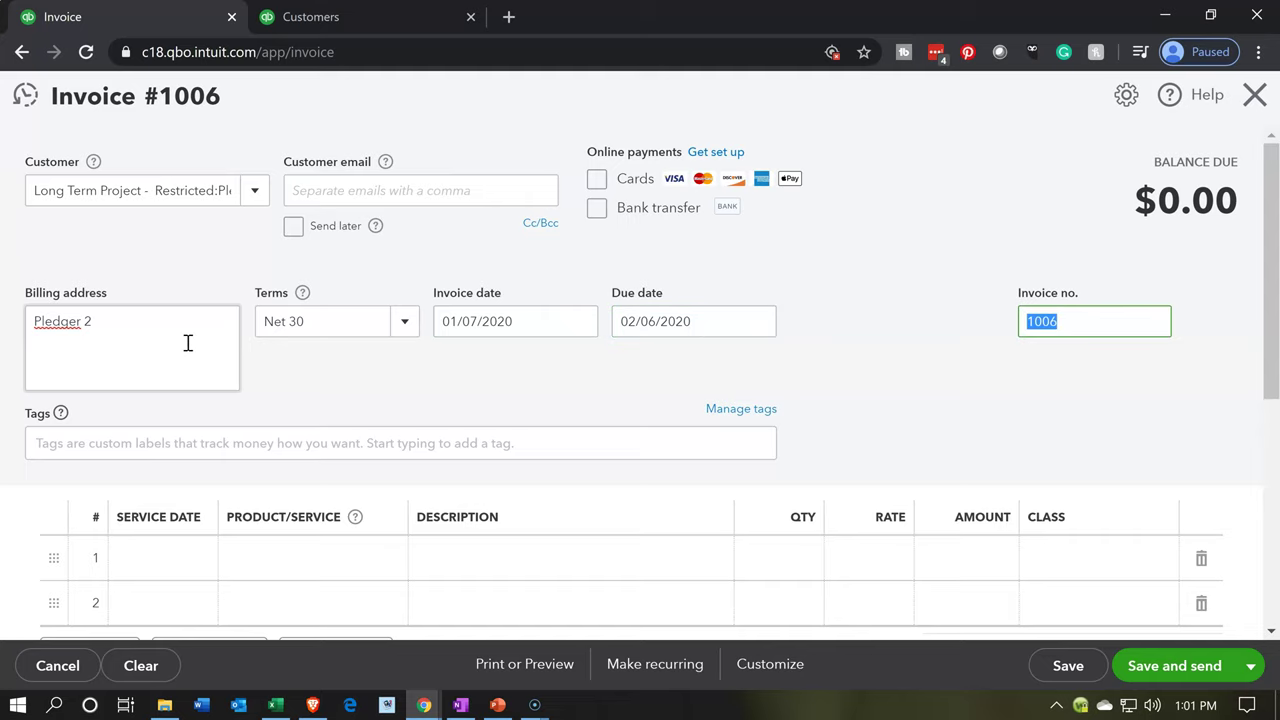
{"action": "left_click", "coordinate": [512, 391]}
Give the first invoice line the service date 01/01/2020 and the product/service Pledge
{"action": "scroll", "coordinate": [512, 384], "scroll_direction": "down", "scroll_amount": 1}
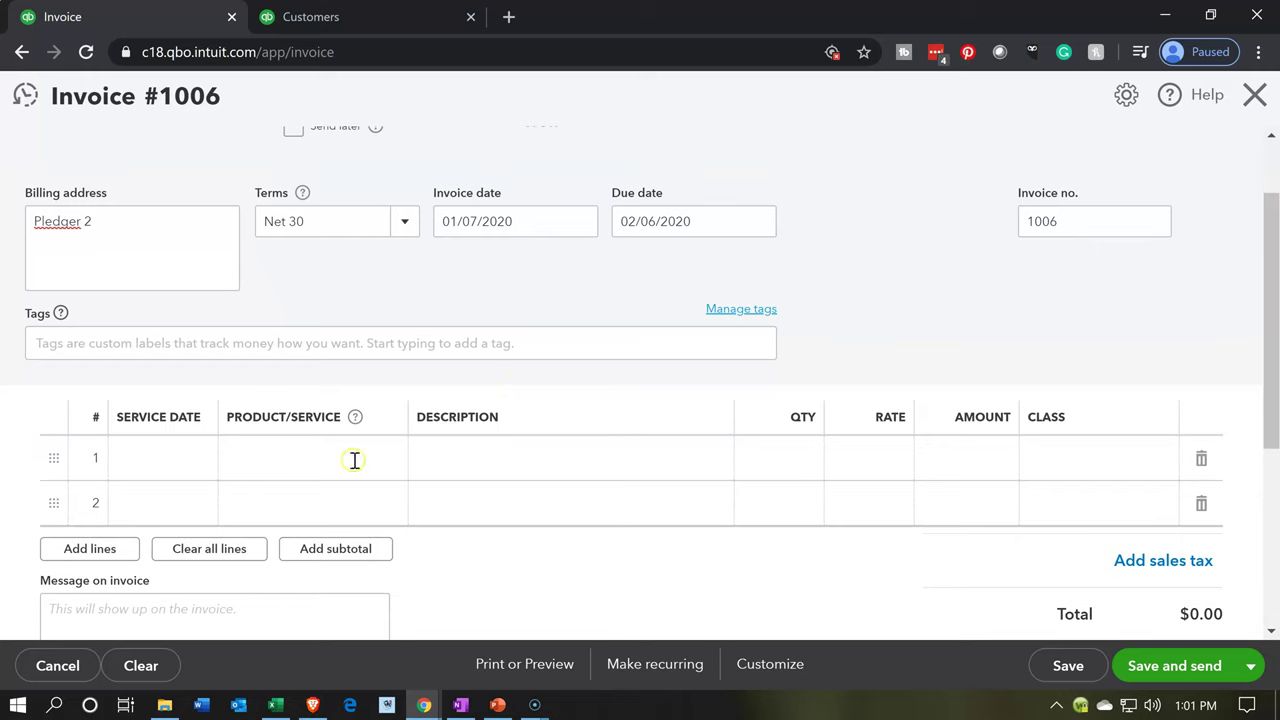
{"action": "left_click", "coordinate": [176, 468]}
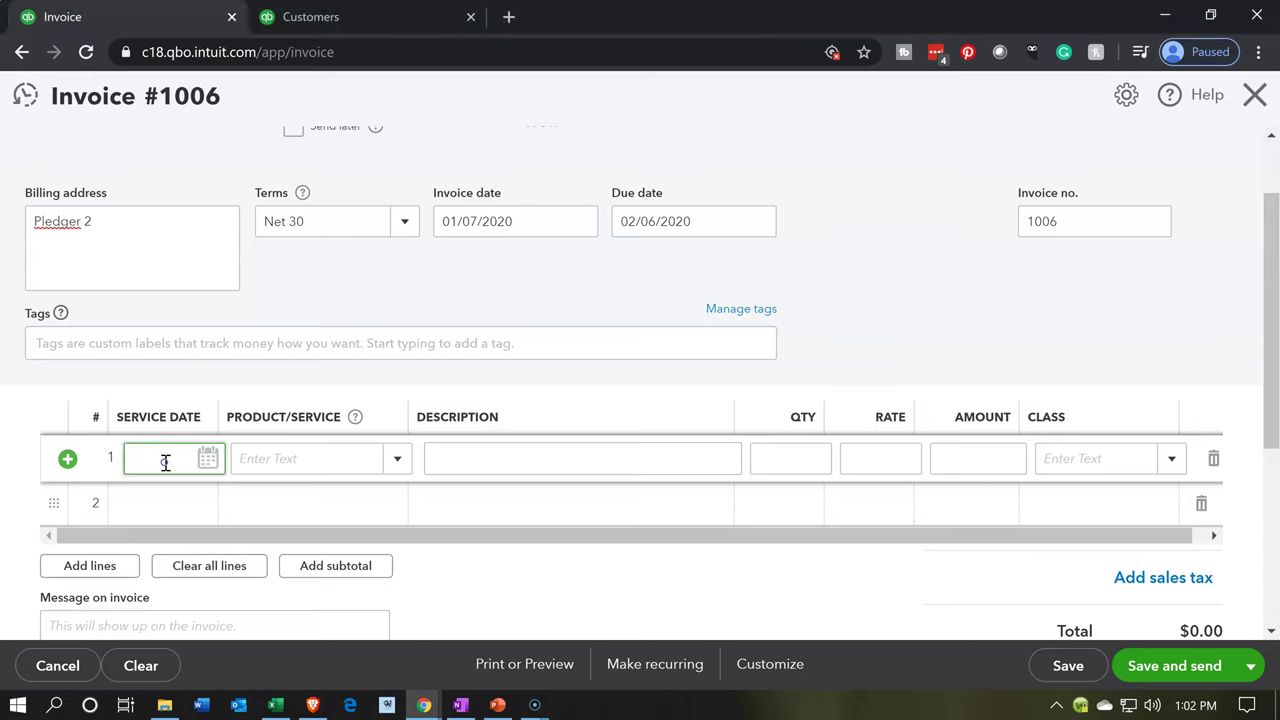
{"action": "type", "text": "le"}
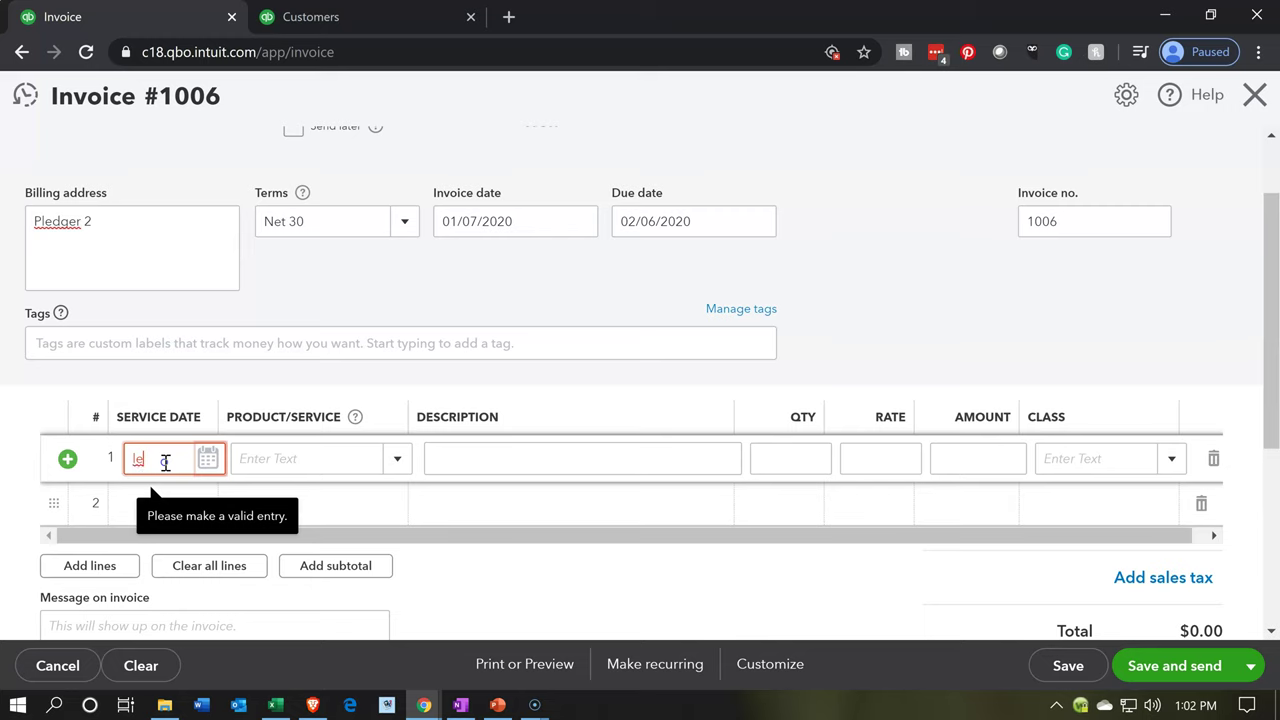
{"action": "key", "text": "BackSpace"}
{"action": "key", "text": "BackSpace"}
{"action": "type", "text": "01/07/2020"}
{"action": "key", "text": "Tab"}
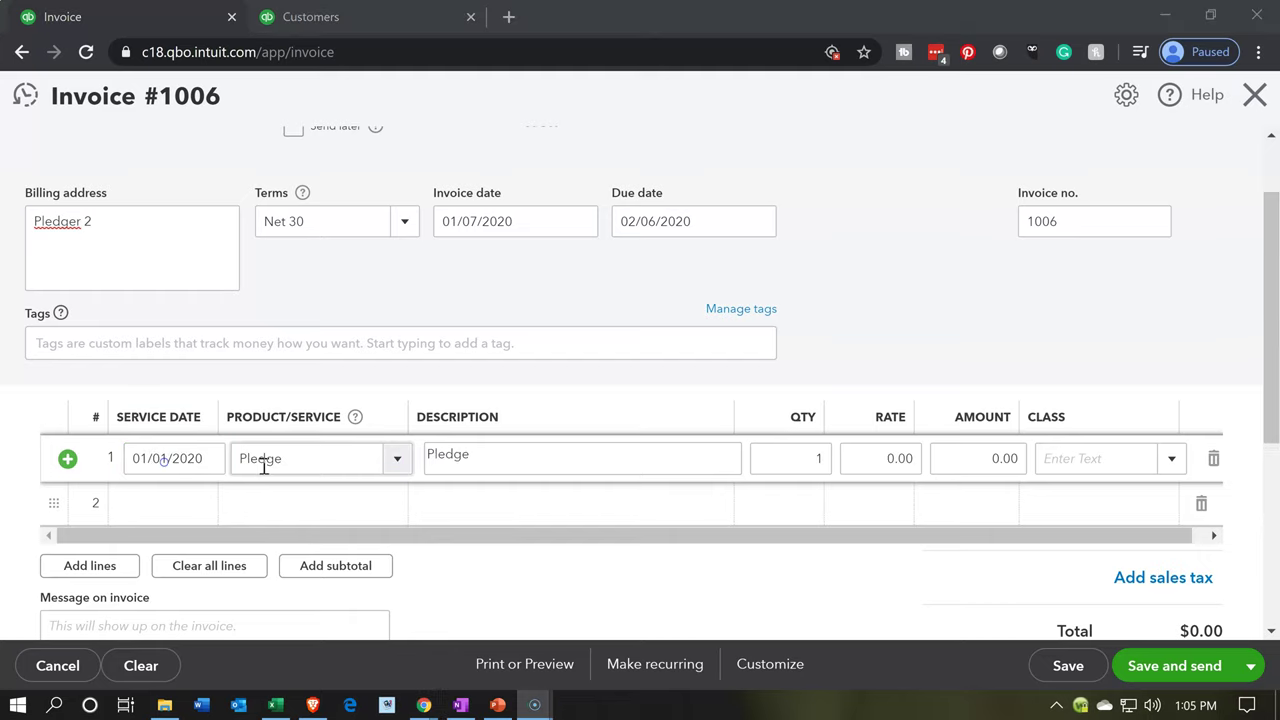
{"action": "left_click", "coordinate": [319, 458]}
{"action": "left_click", "coordinate": [593, 485]}
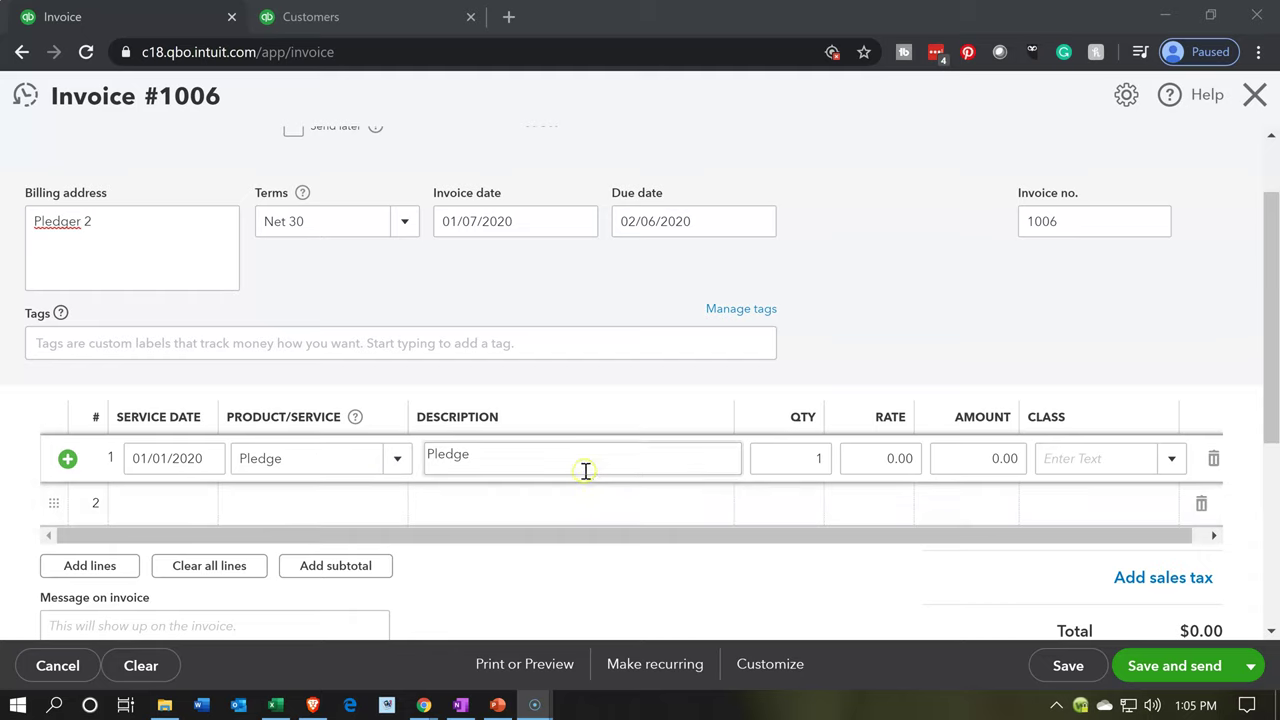
{"action": "left_click", "coordinate": [586, 468]}
{"action": "key", "text": "Tab"}
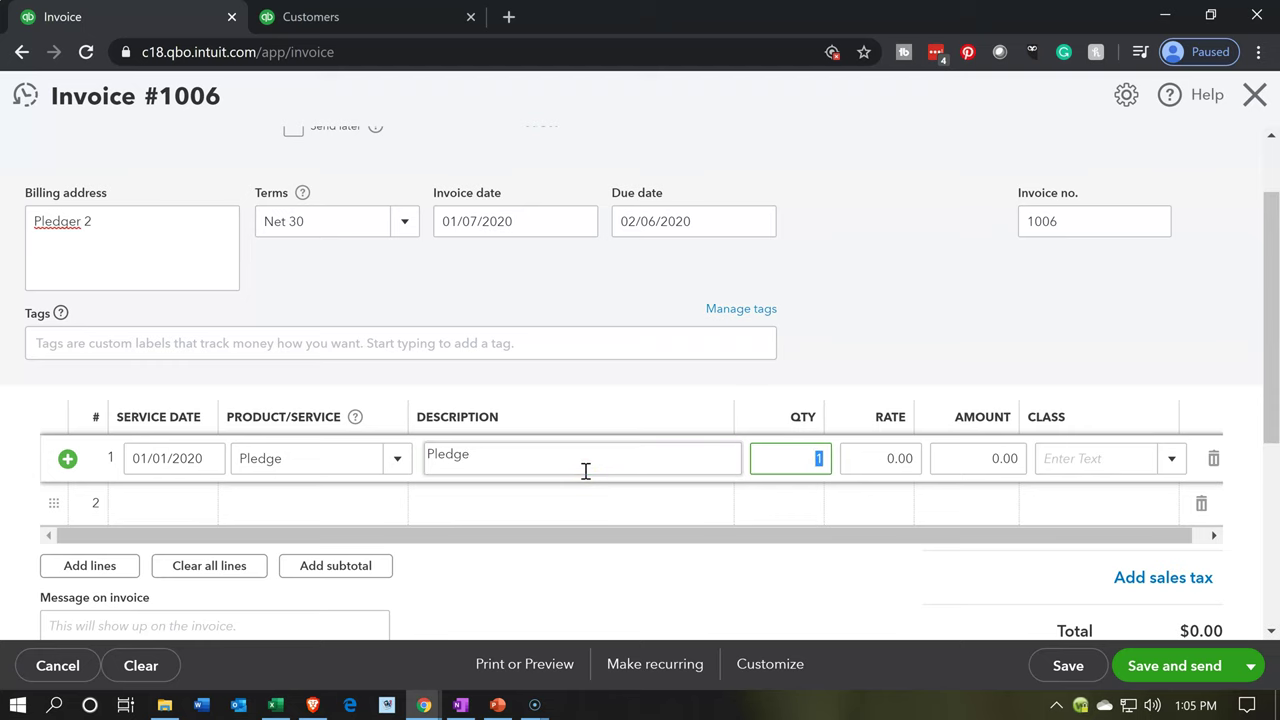
Switch to the Excel worksheet and examine journal entry 4 for the contributions receivable and discount amounts
{"action": "left_click", "coordinate": [276, 705]}
{"action": "left_click", "coordinate": [271, 545]}
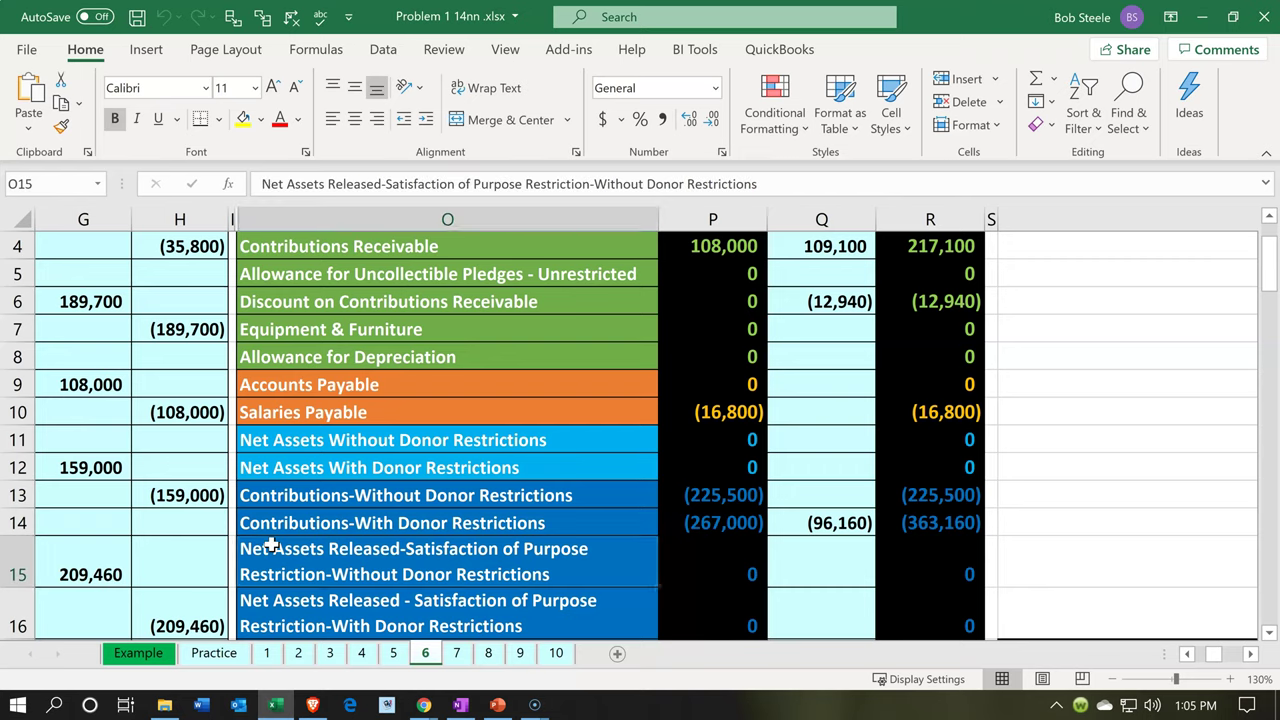
{"action": "key", "text": "Left"}
{"action": "key", "text": "Left"}
{"action": "key", "text": "Left"}
{"action": "key", "text": "Left"}
{"action": "key", "text": "Left"}
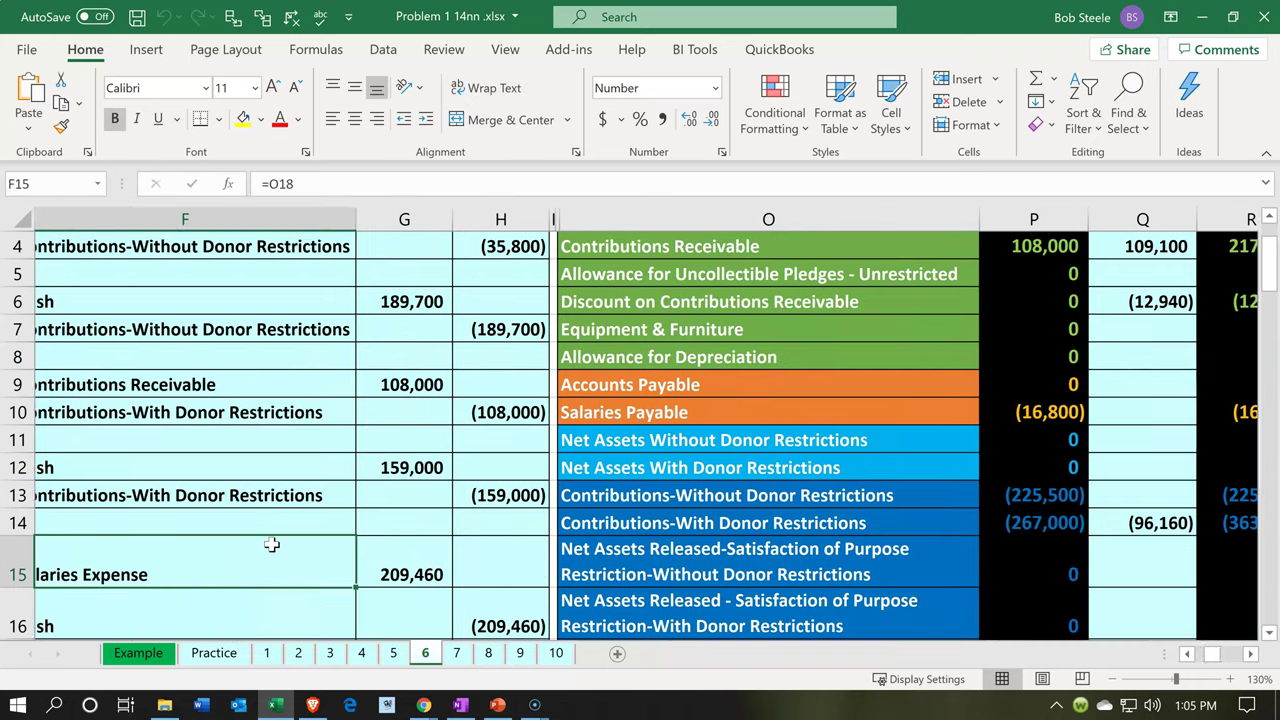
{"action": "scroll", "coordinate": [271, 540], "scroll_direction": "down", "scroll_amount": 3}
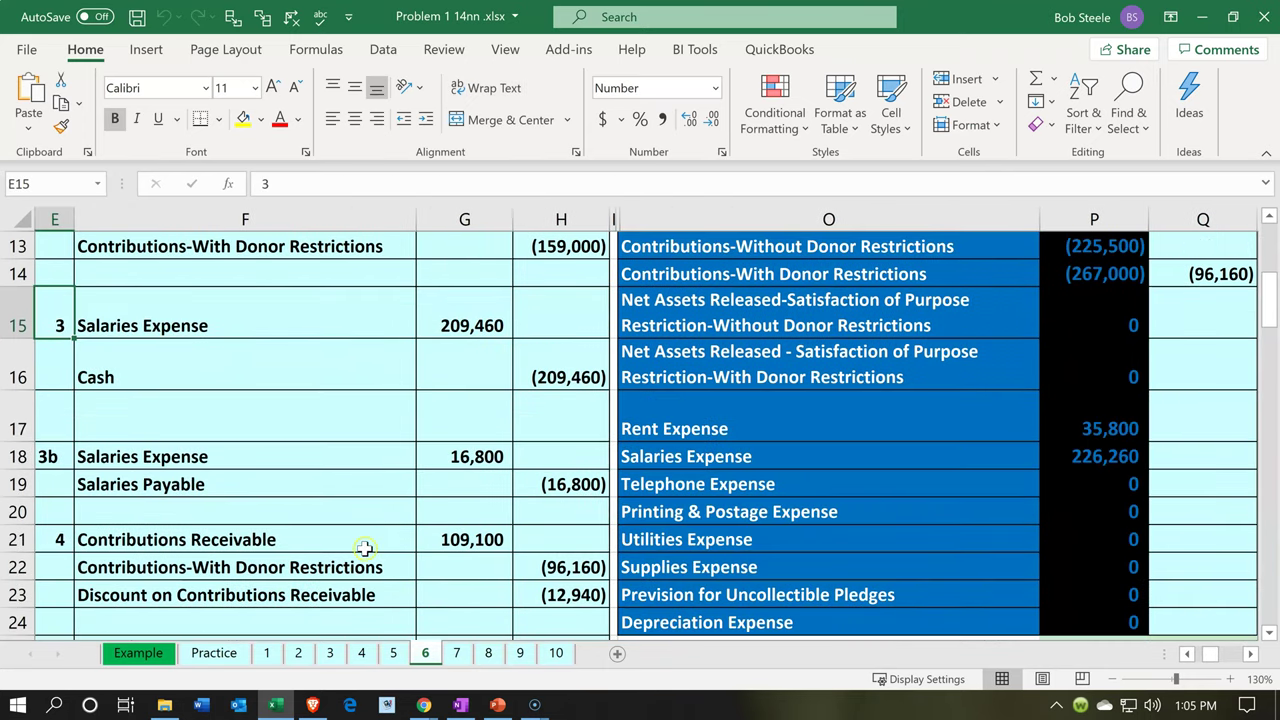
Return to the QuickBooks invoice and set the rate of the Pledge line to 109,100
{"action": "left_click", "coordinate": [288, 696]}
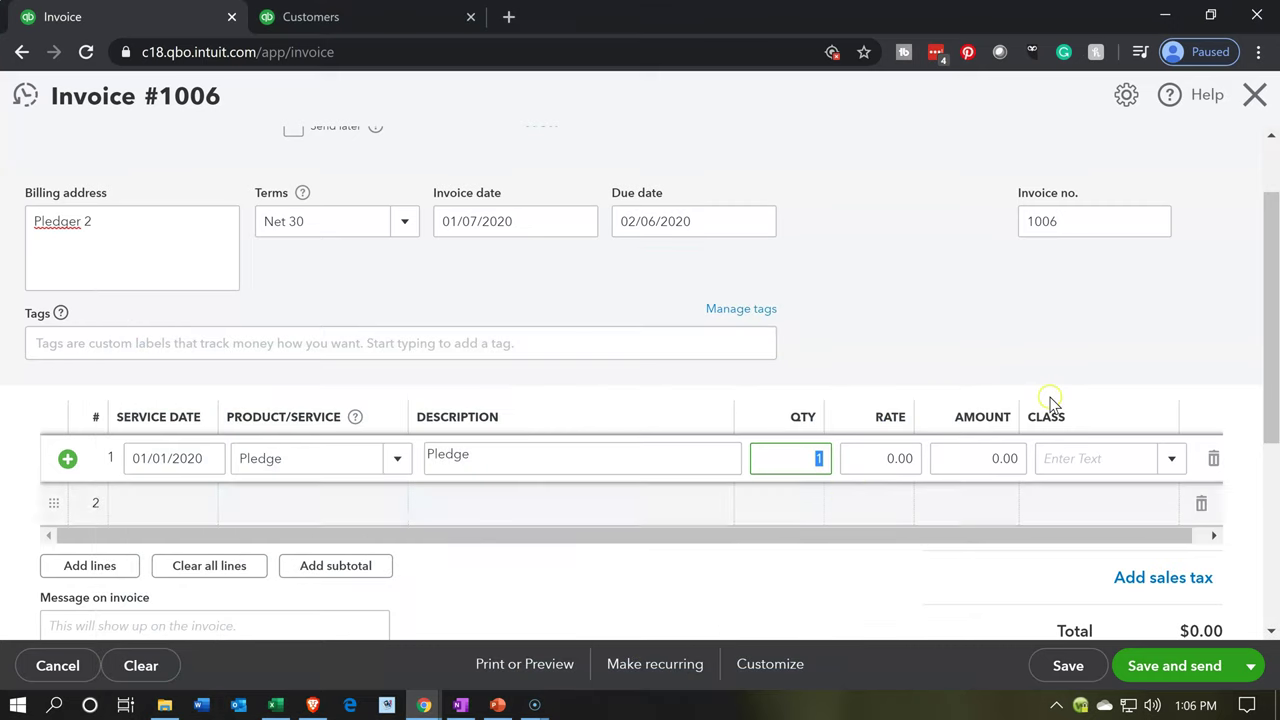
{"action": "left_click", "coordinate": [880, 458]}
{"action": "type", "text": "10"}
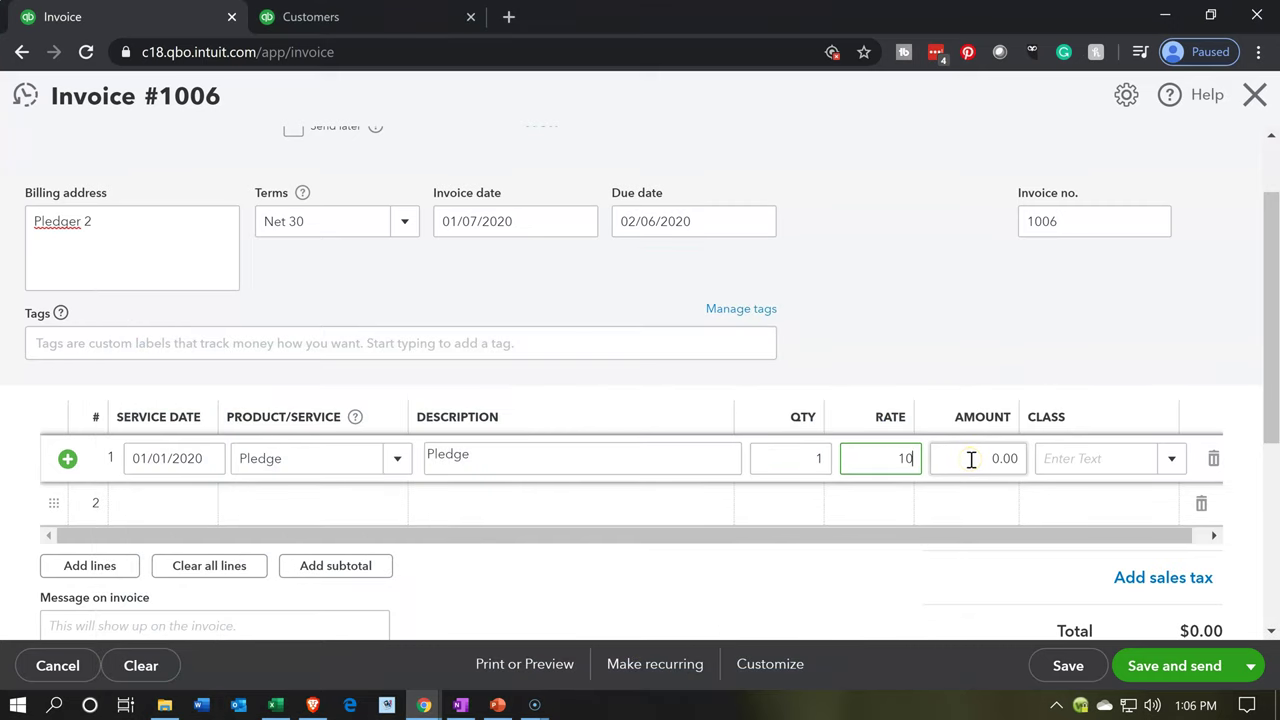
{"action": "type", "text": "9100"}
{"action": "key", "text": "Return"}
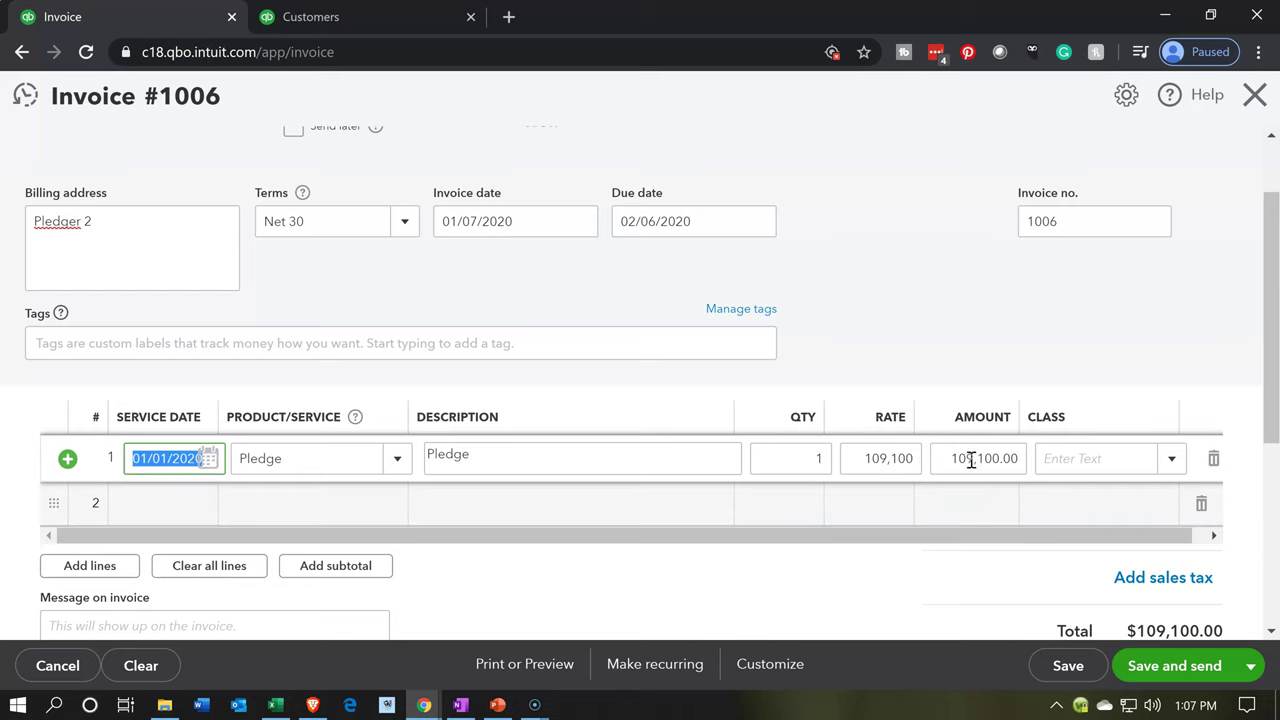
Check the classes offered for the Pledge line and open the company's Classes list alongside the invoice
{"action": "left_click", "coordinate": [1186, 458]}
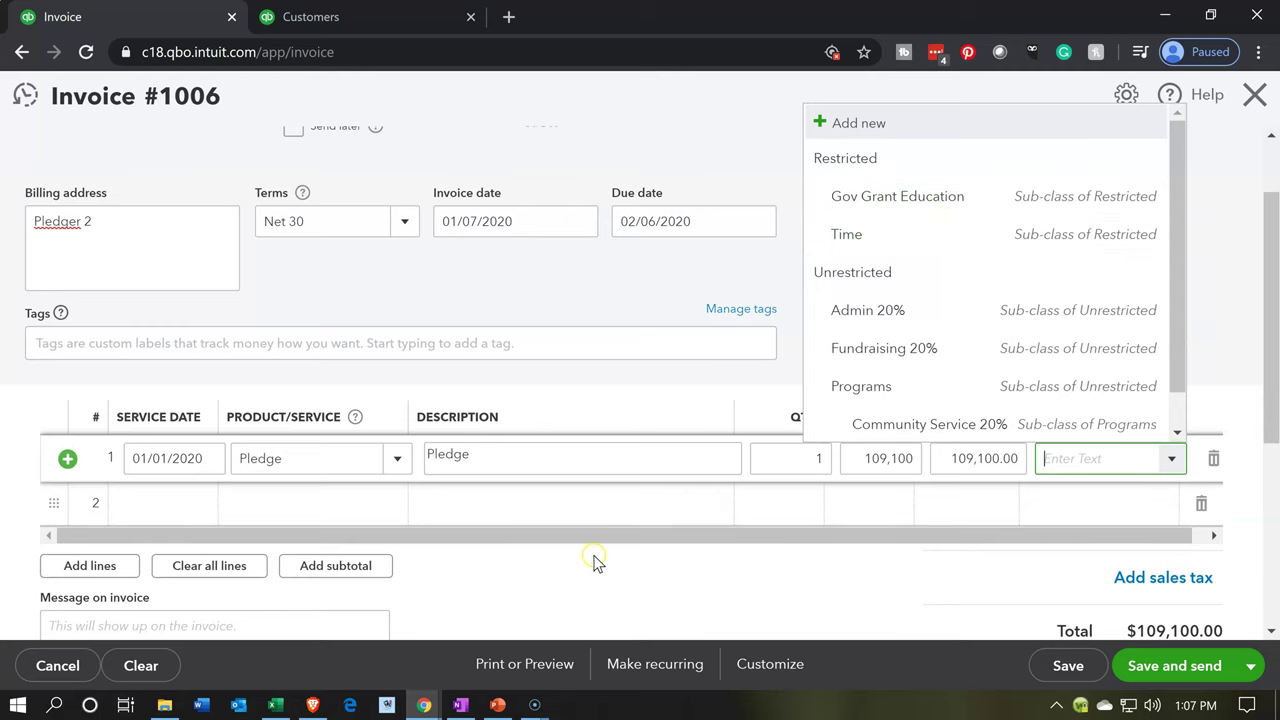
{"action": "left_click", "coordinate": [571, 618]}
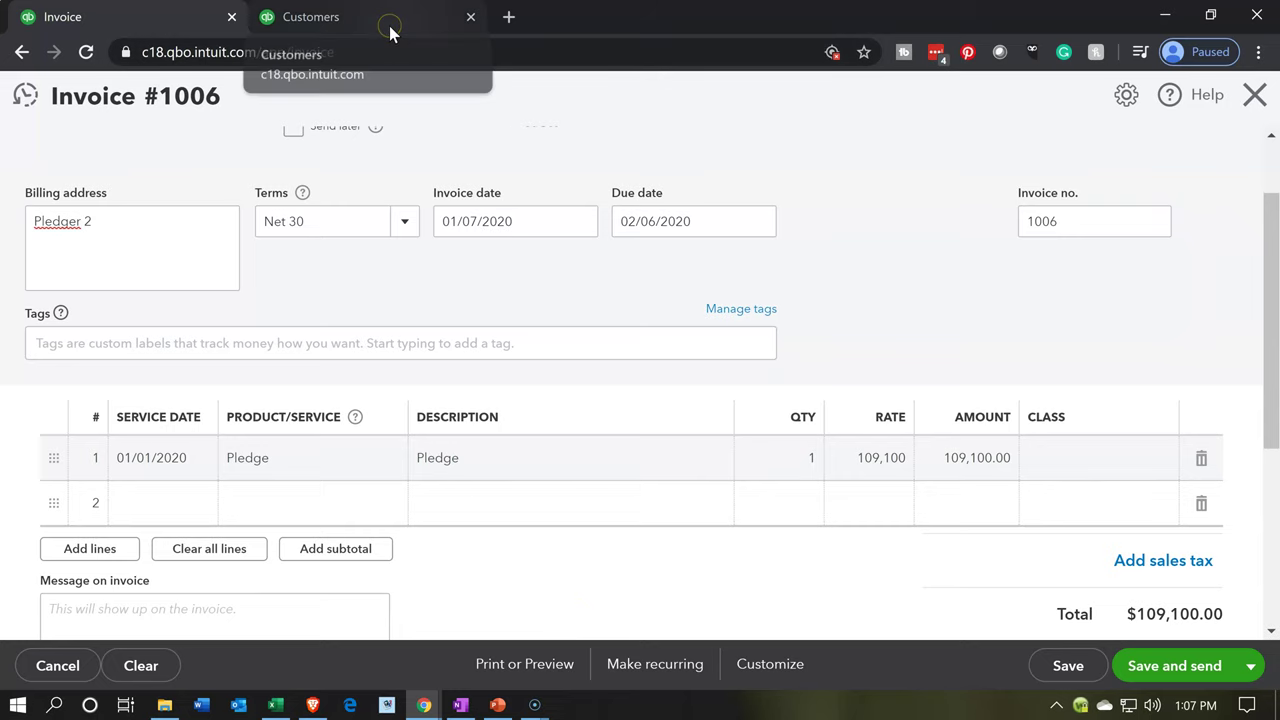
{"action": "left_click", "coordinate": [390, 33]}
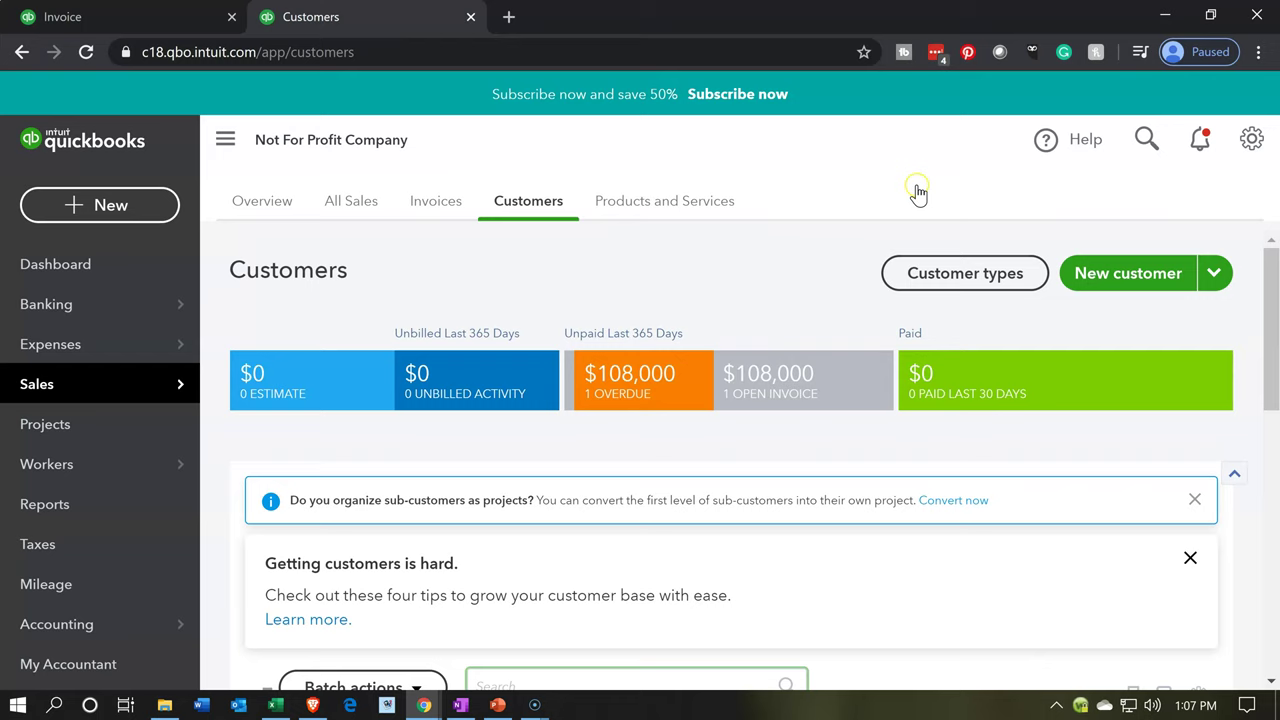
{"action": "left_click", "coordinate": [1251, 144]}
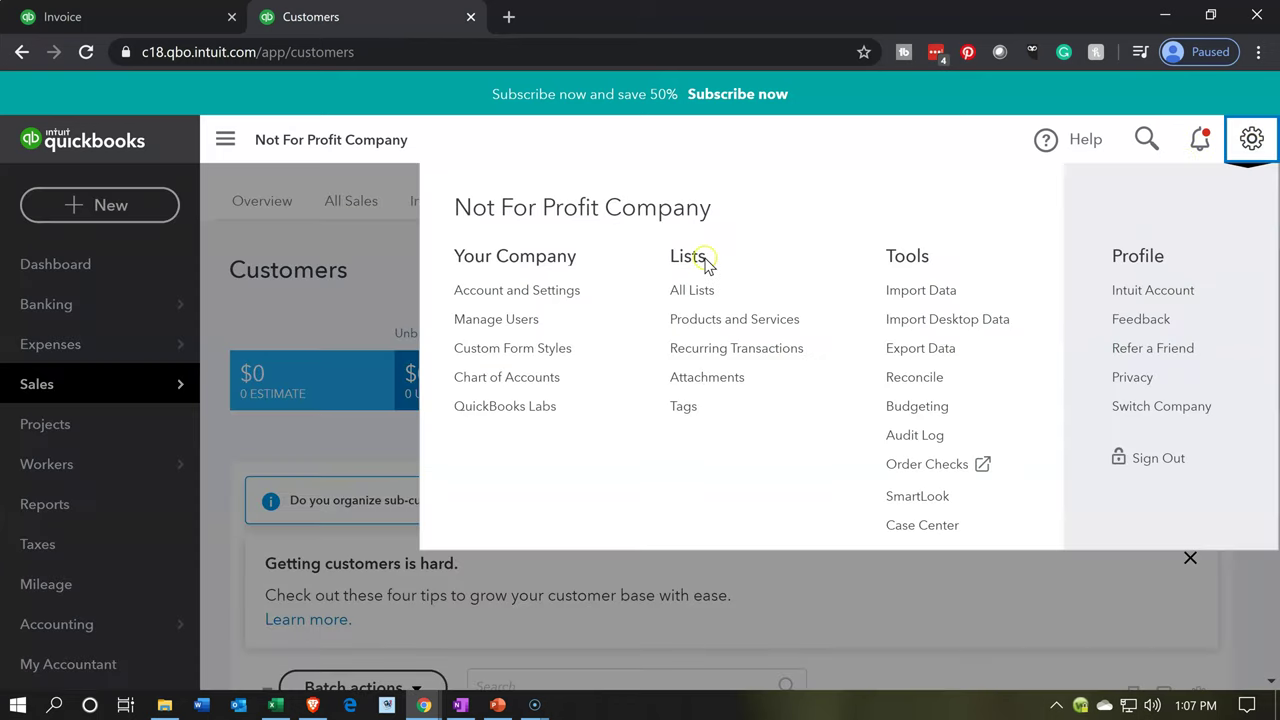
{"action": "left_click", "coordinate": [700, 294]}
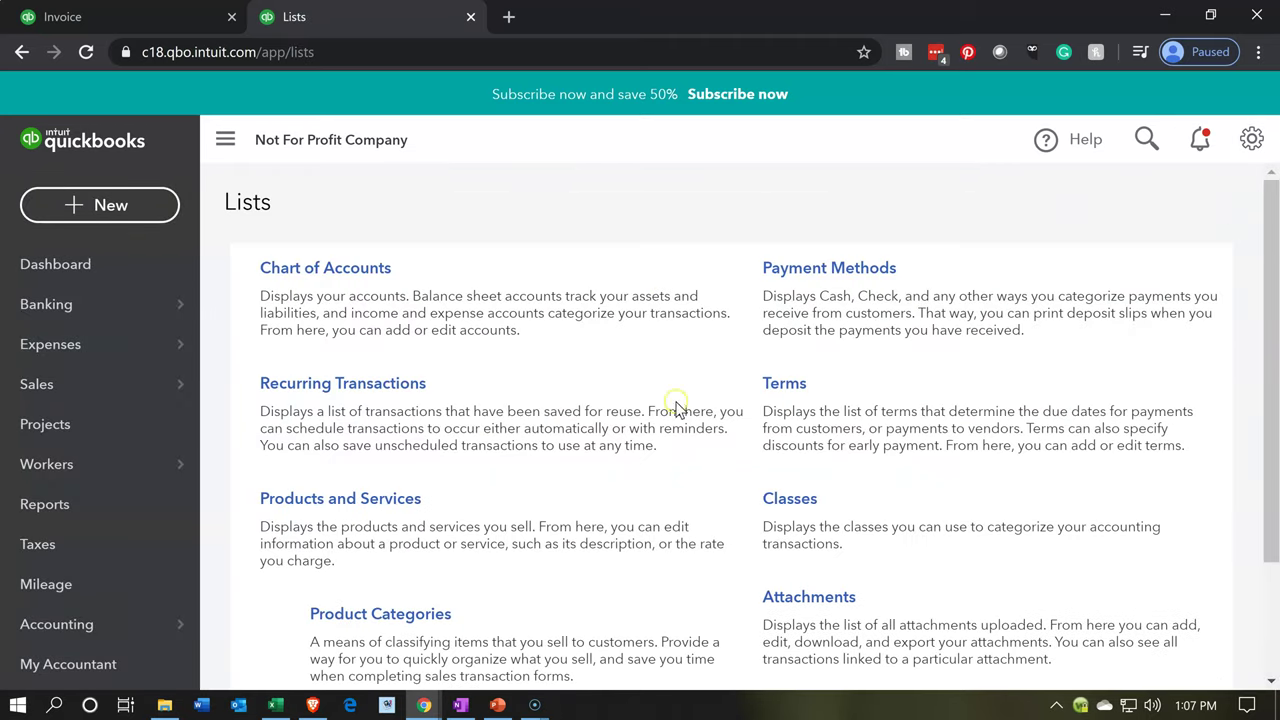
{"action": "left_click", "coordinate": [781, 507]}
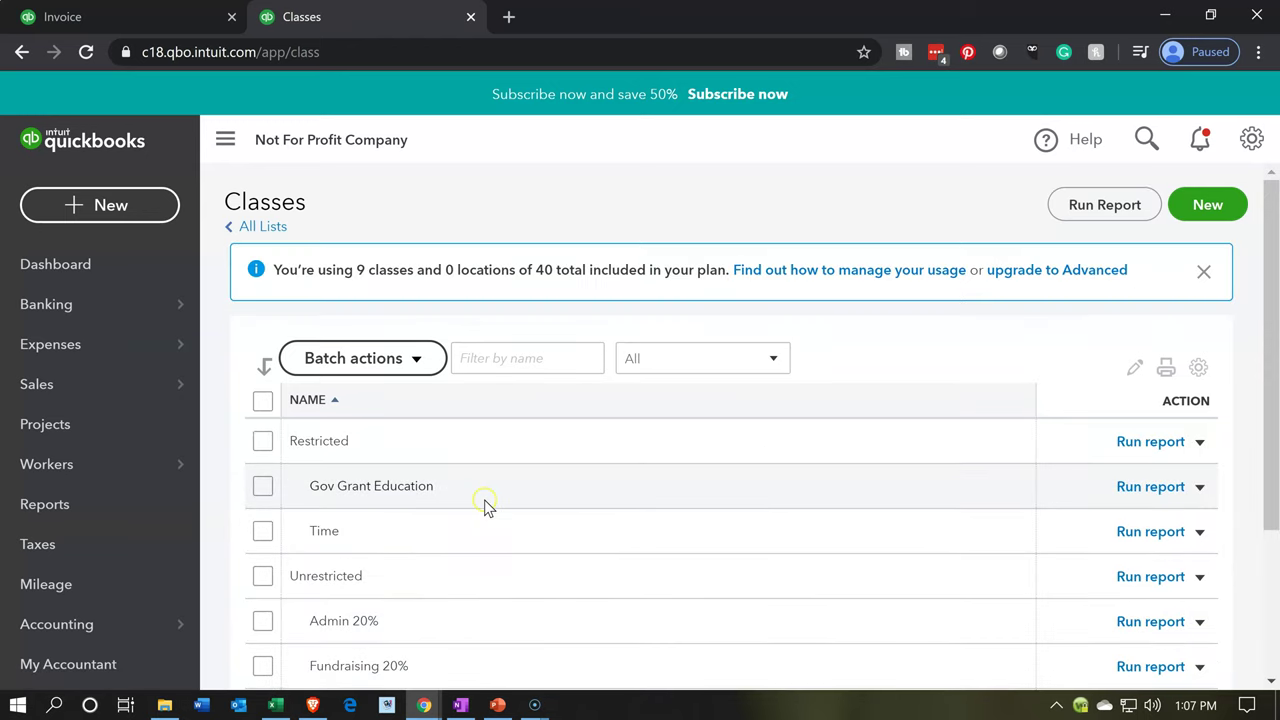
{"action": "left_click", "coordinate": [379, 465]}
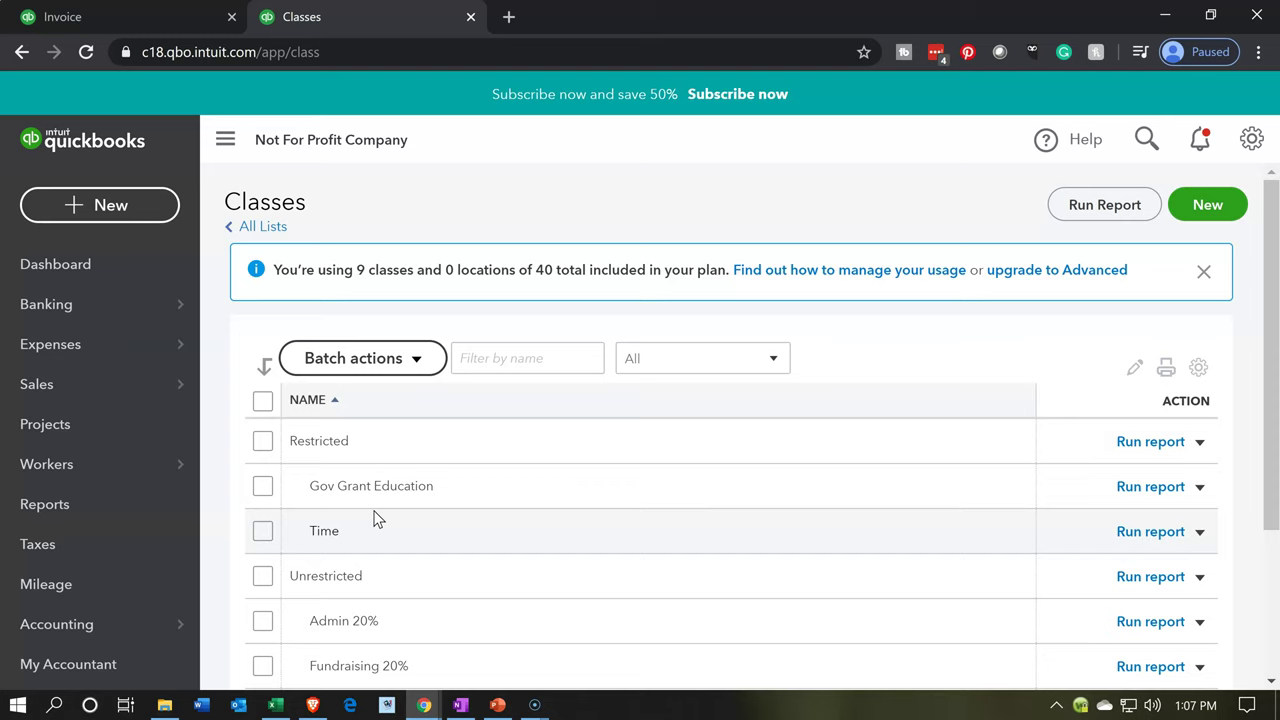
Create and save a new class named Long Term Project as a sub-class of Restricted
{"action": "left_click", "coordinate": [1208, 206]}
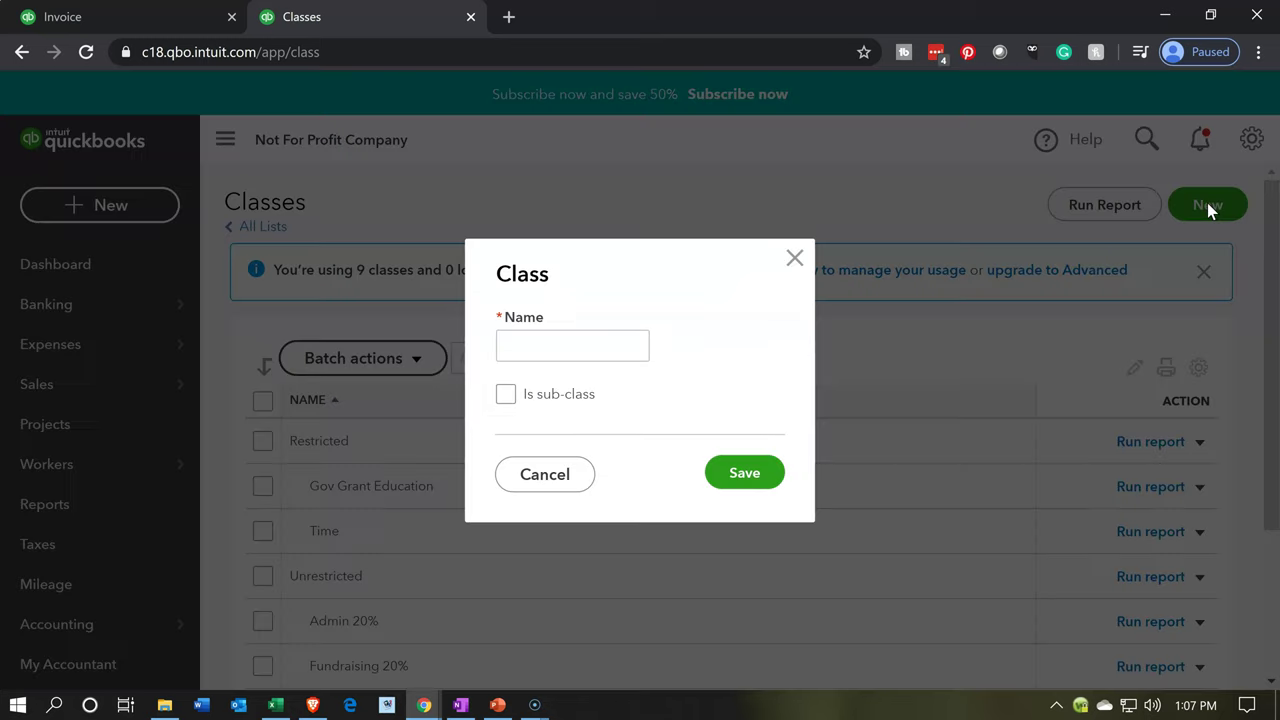
{"action": "left_click", "coordinate": [617, 353]}
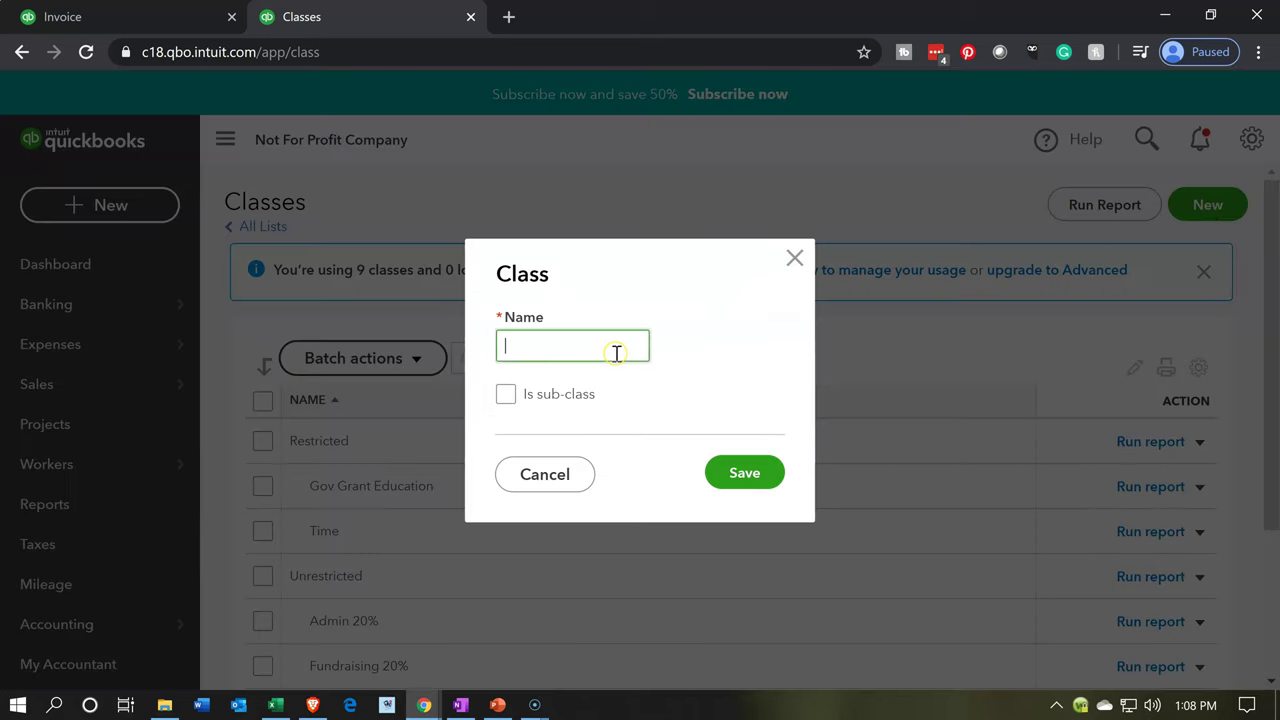
{"action": "type", "text": "Long Term Project"}
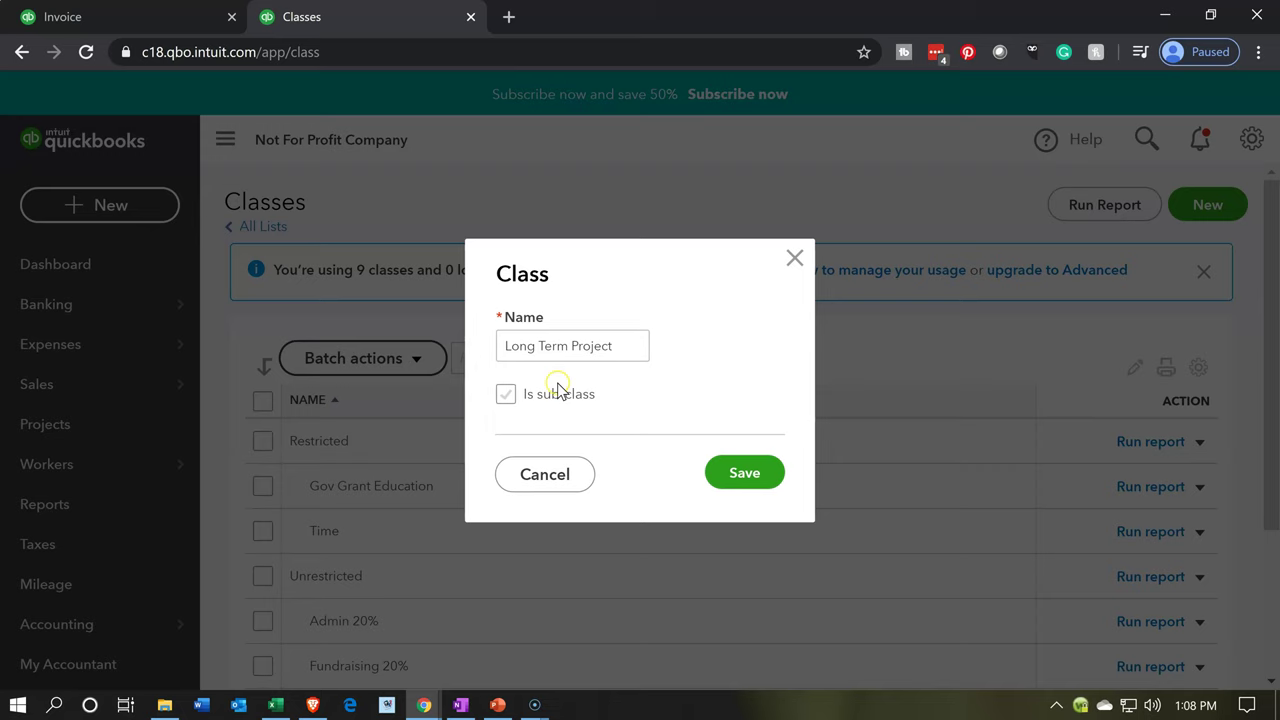
{"action": "left_click", "coordinate": [505, 395]}
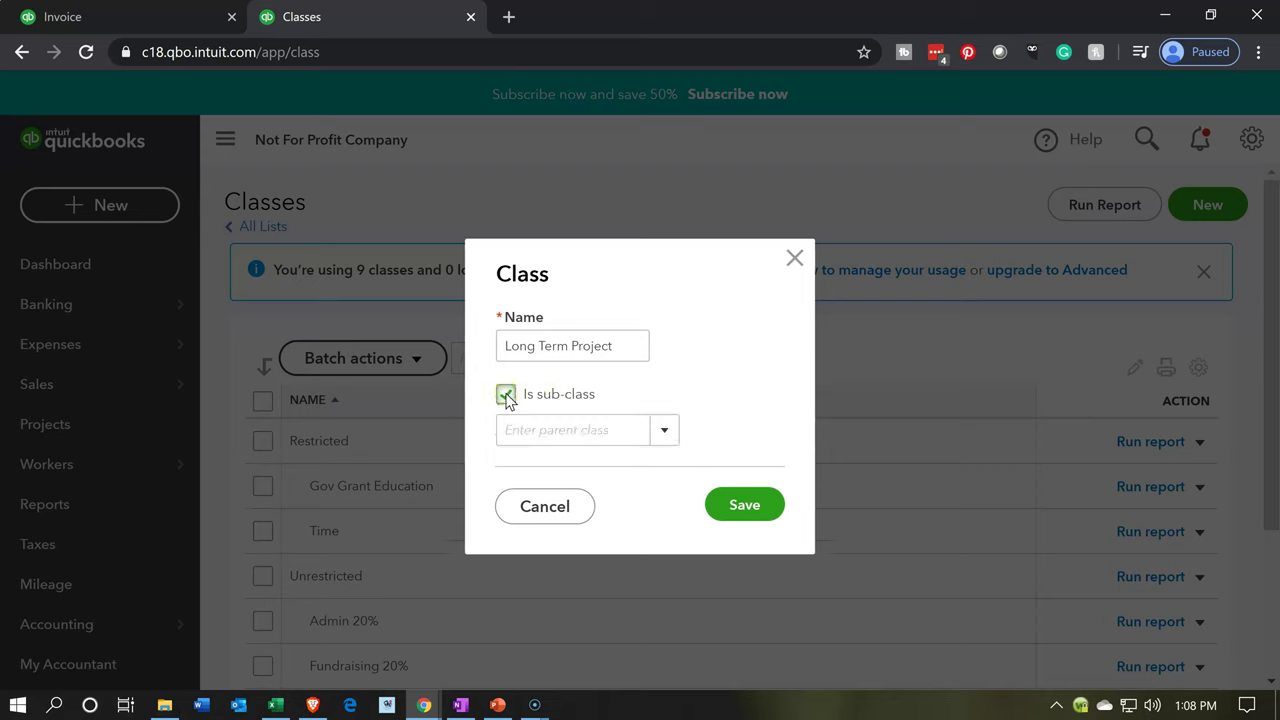
{"action": "left_click", "coordinate": [654, 438]}
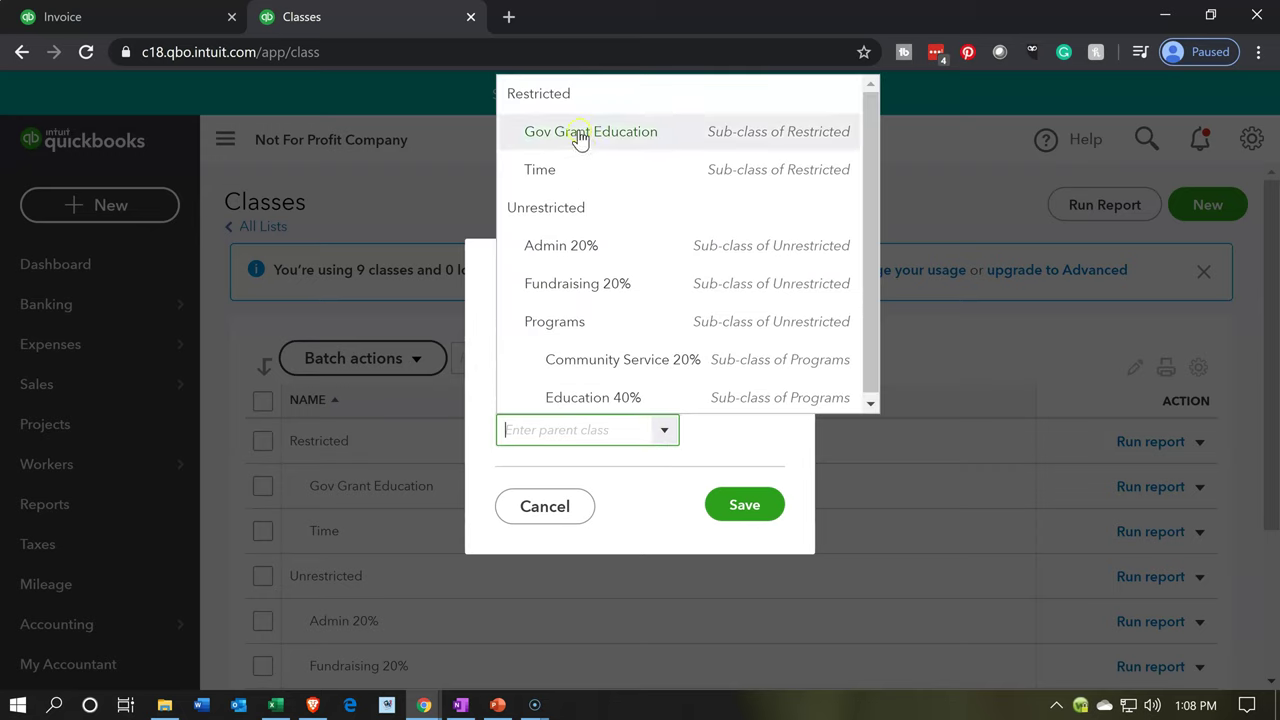
{"action": "left_click", "coordinate": [582, 90]}
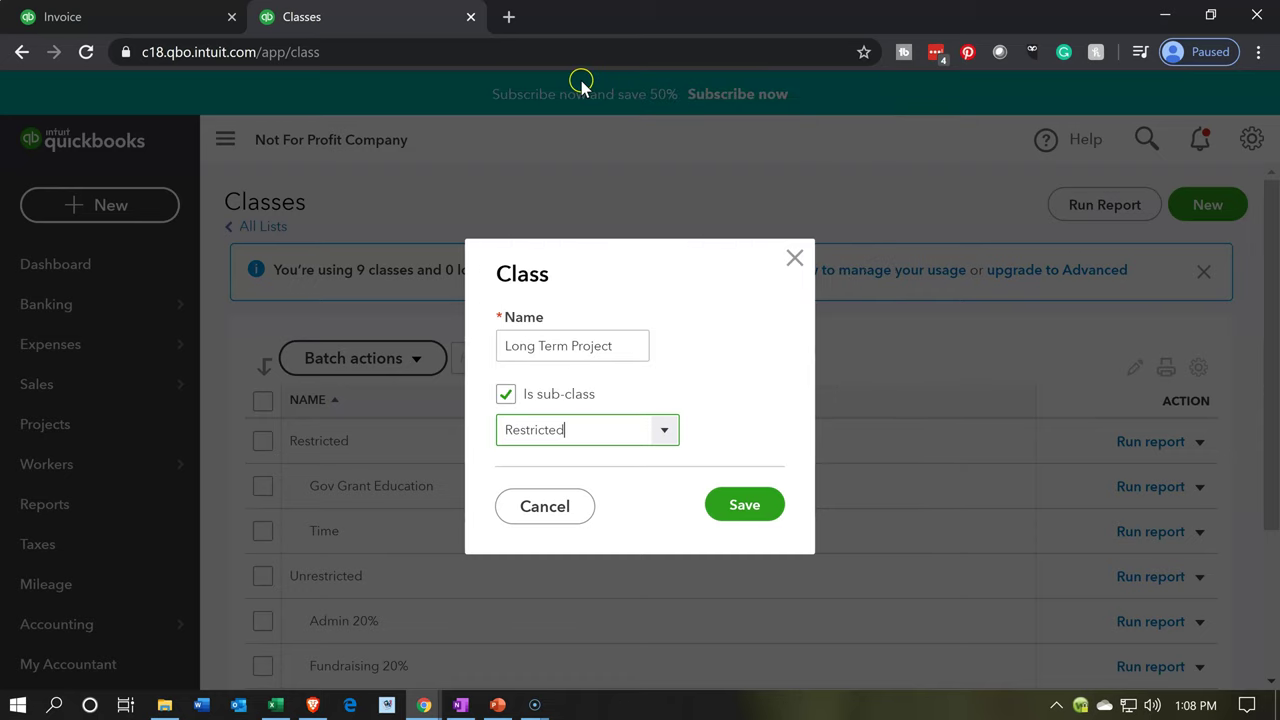
{"action": "left_click", "coordinate": [746, 505]}
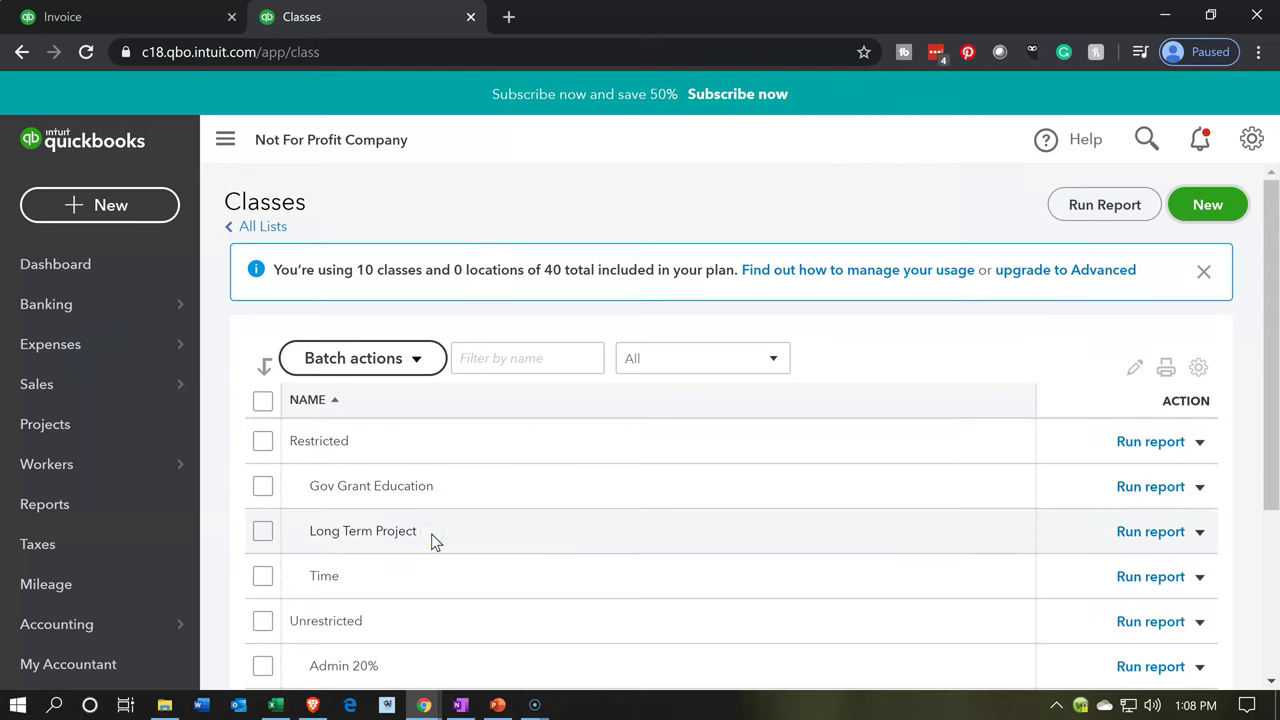
Return to the invoice and assign the class Restricted:Long Term Project to the Pledge line
{"action": "left_click", "coordinate": [161, 15]}
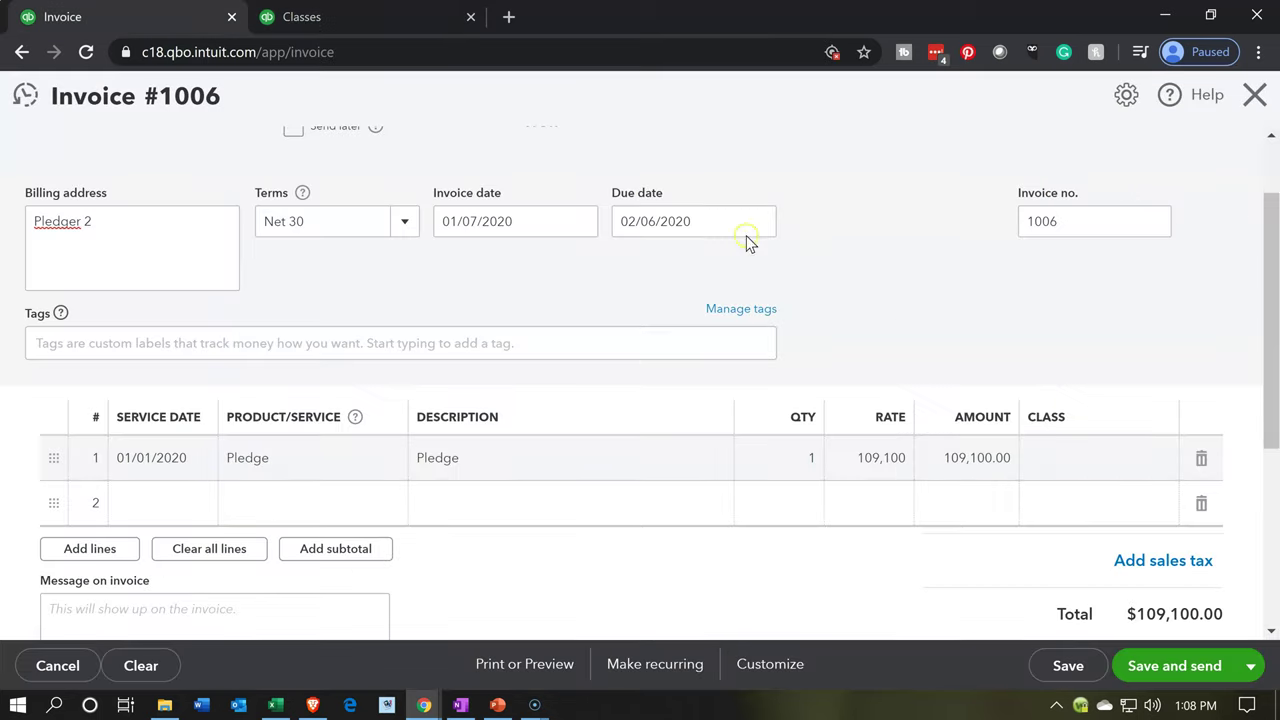
{"action": "left_click", "coordinate": [1068, 457]}
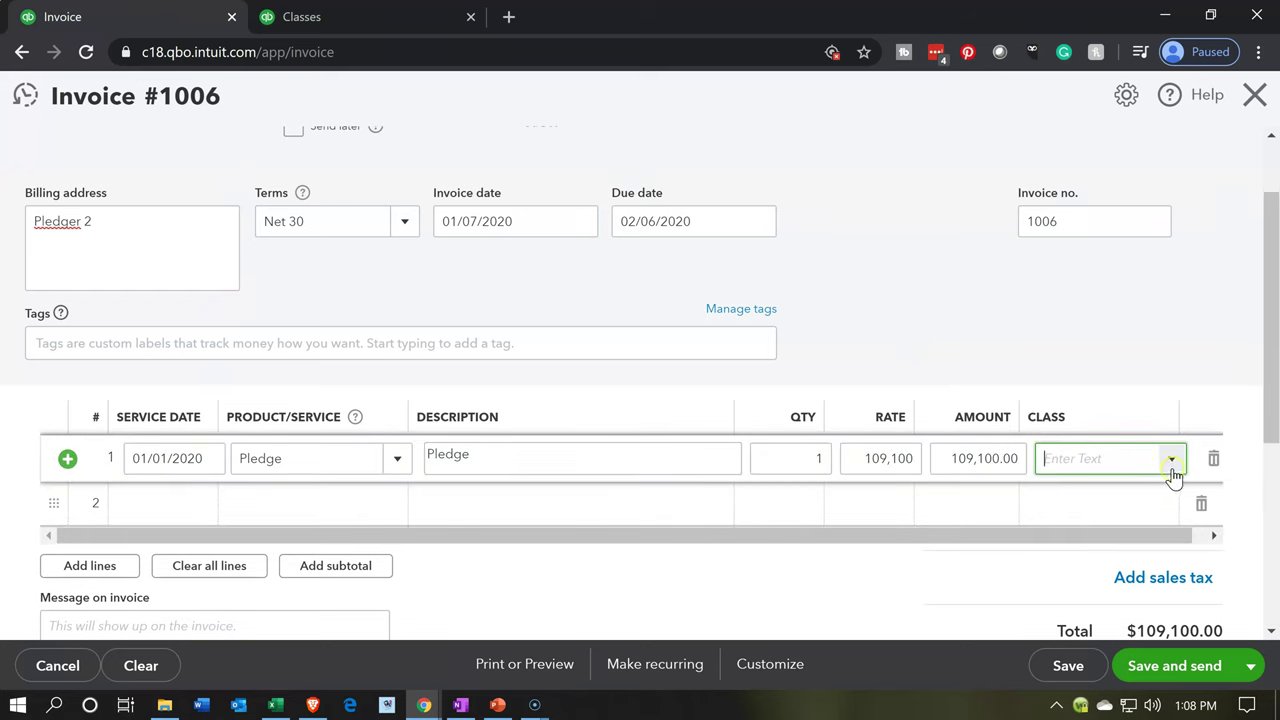
{"action": "left_click", "coordinate": [1175, 470]}
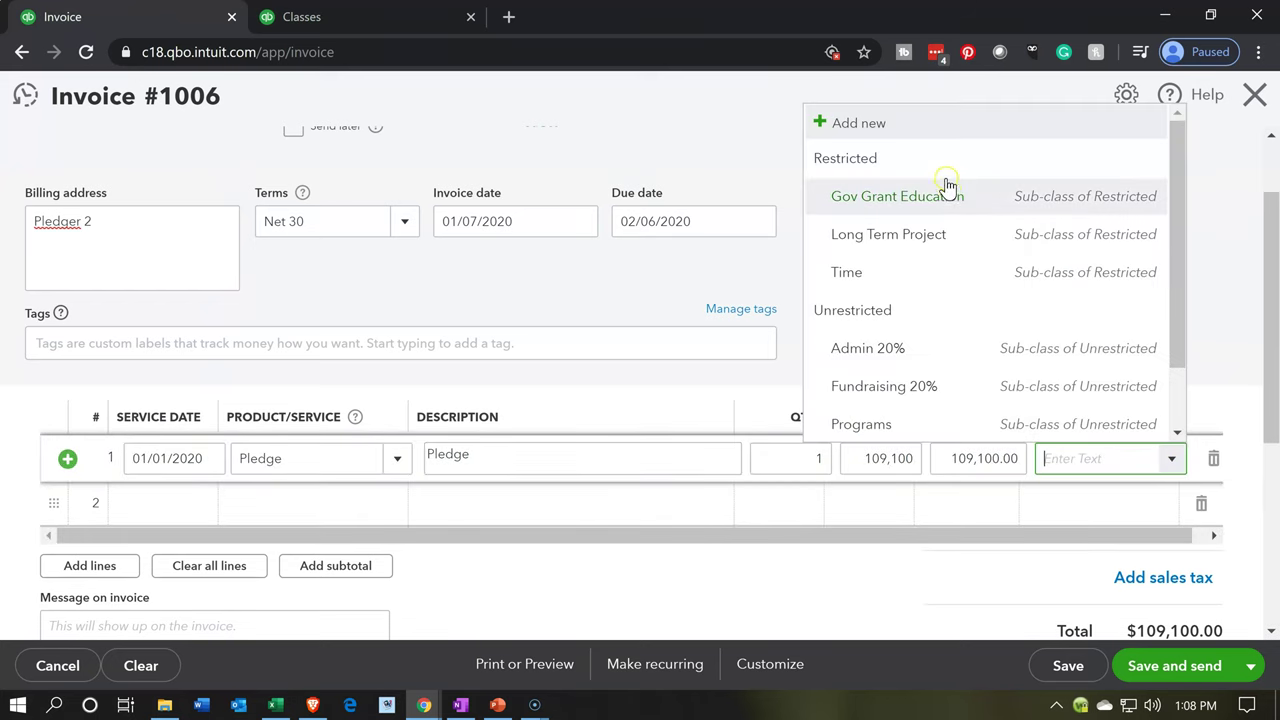
{"action": "left_click", "coordinate": [932, 228]}
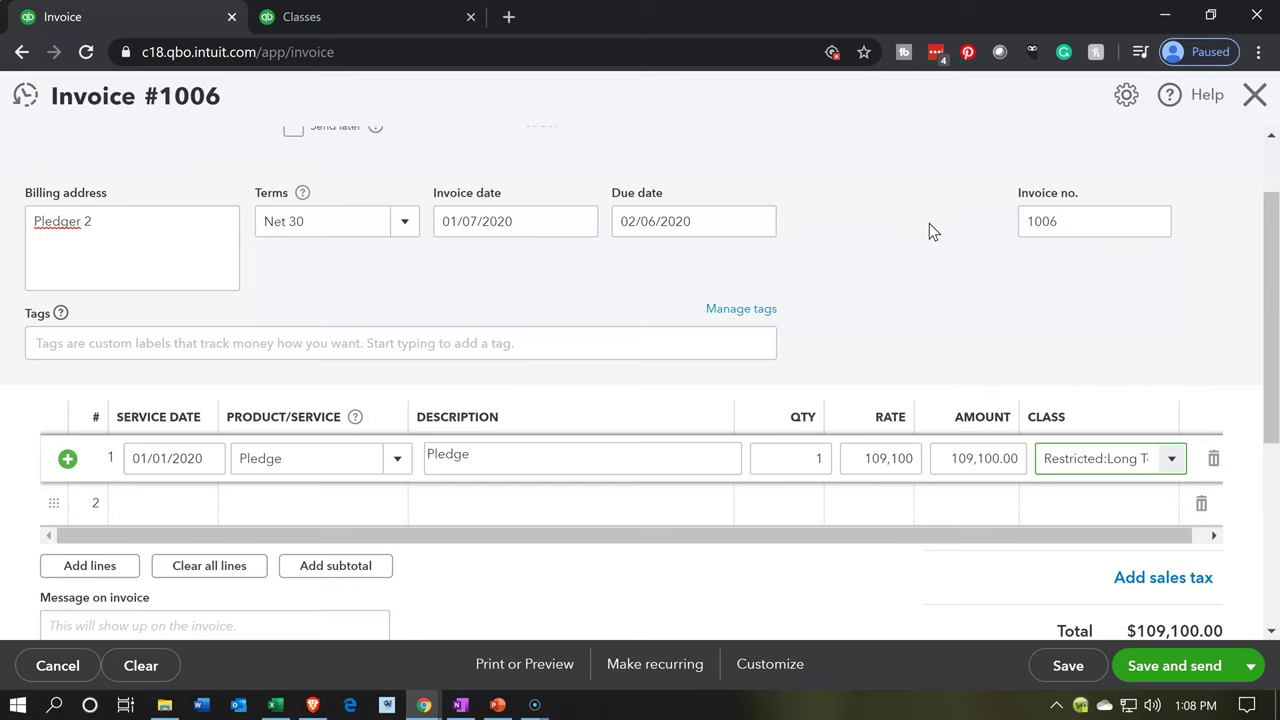
Give the second invoice line the service date 01/01/2020 and start a new product/service named Discount of type Service
{"action": "left_click", "coordinate": [197, 507]}
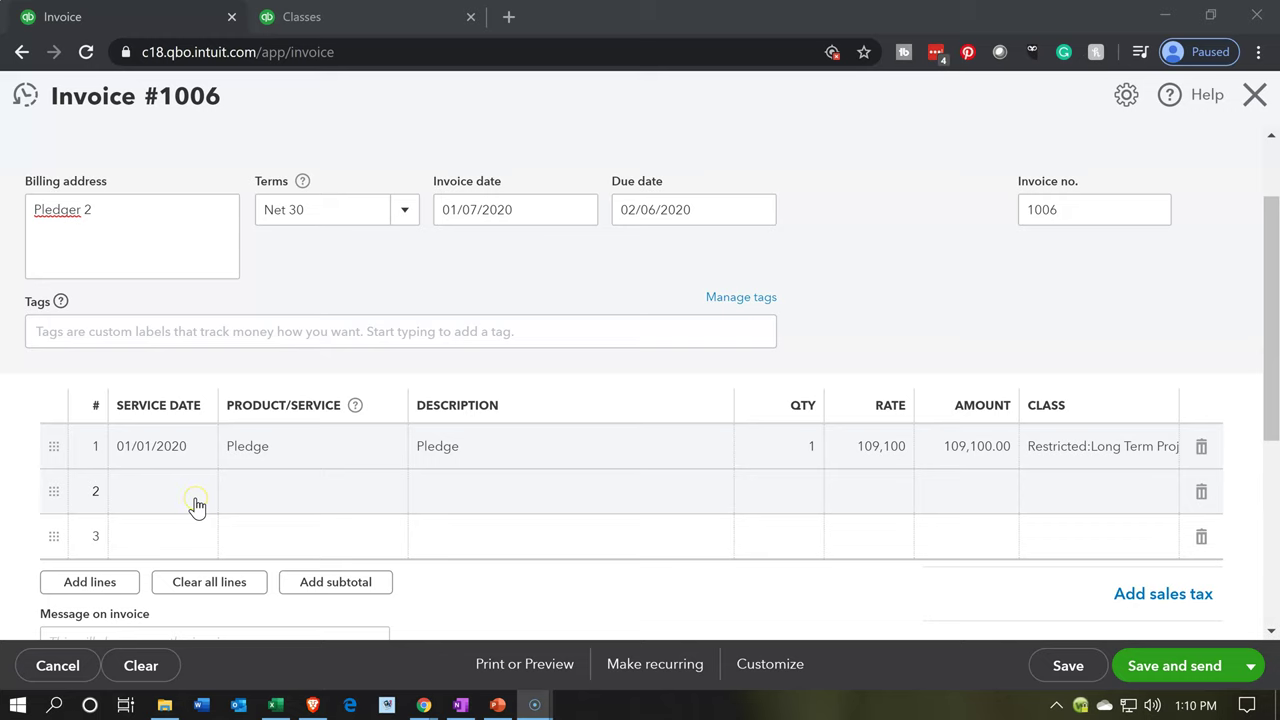
{"action": "type", "text": "010120"}
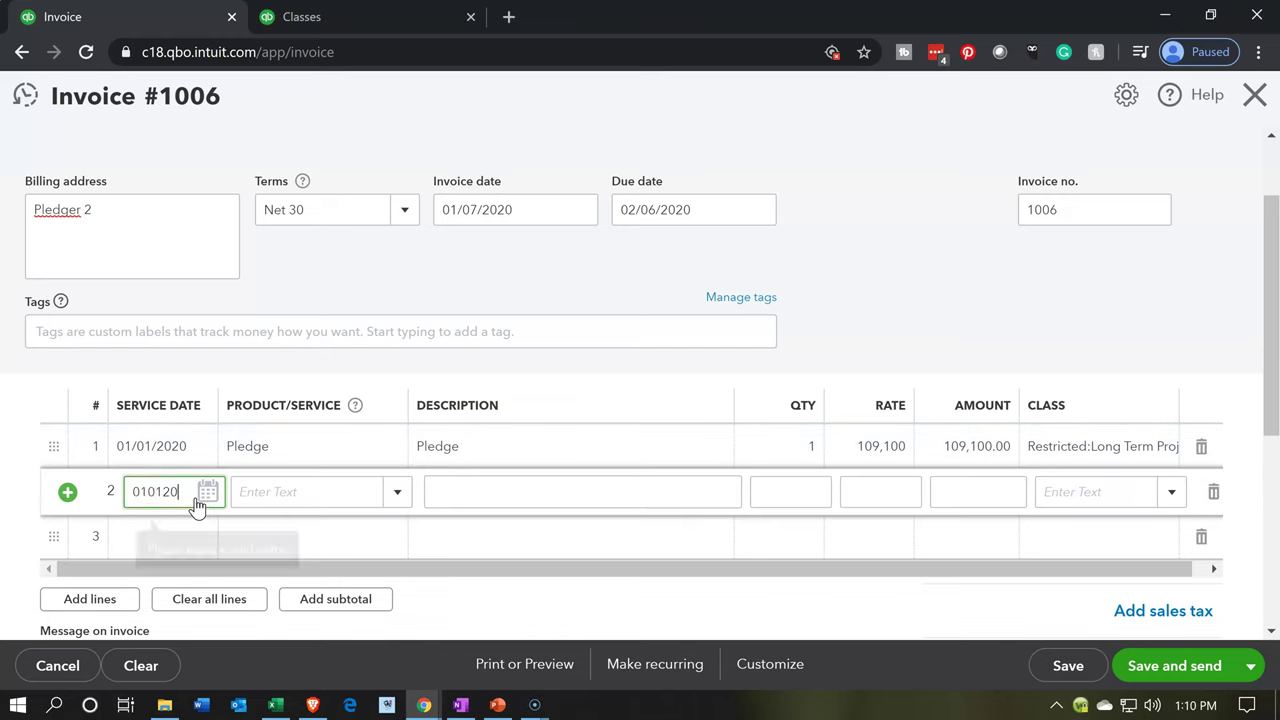
{"action": "key", "text": "Tab"}
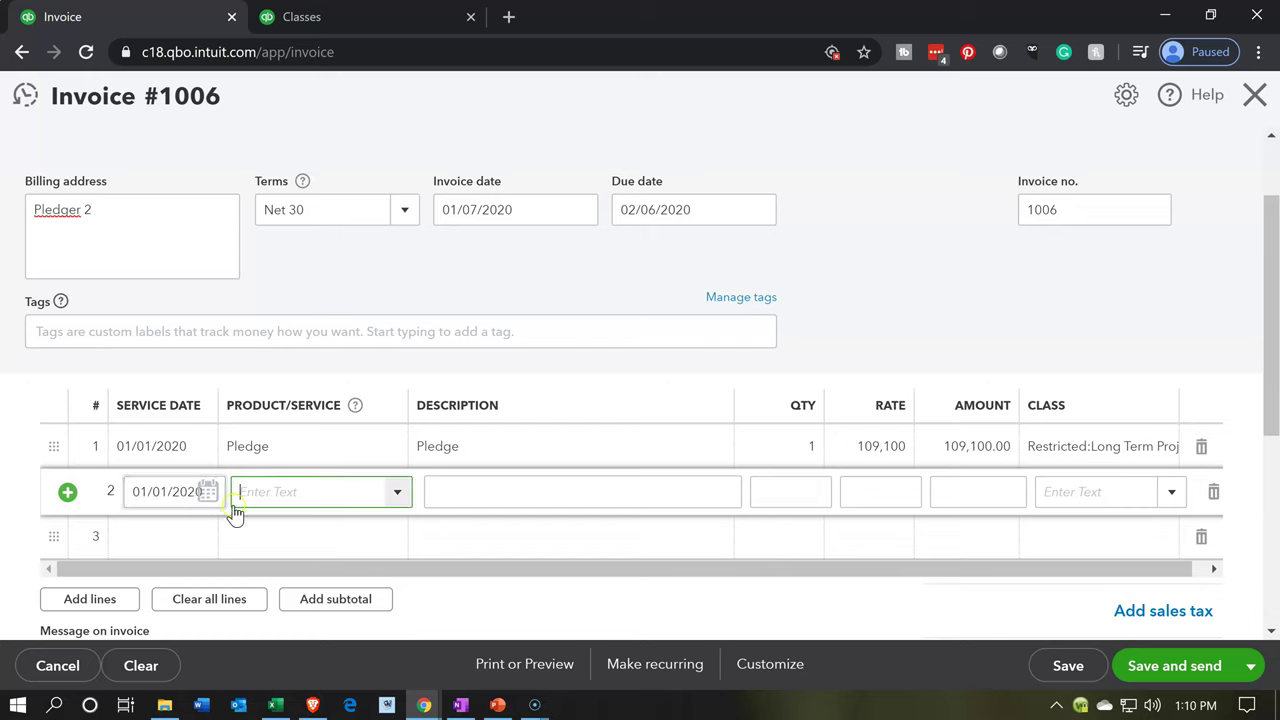
{"action": "type", "text": "Discount"}
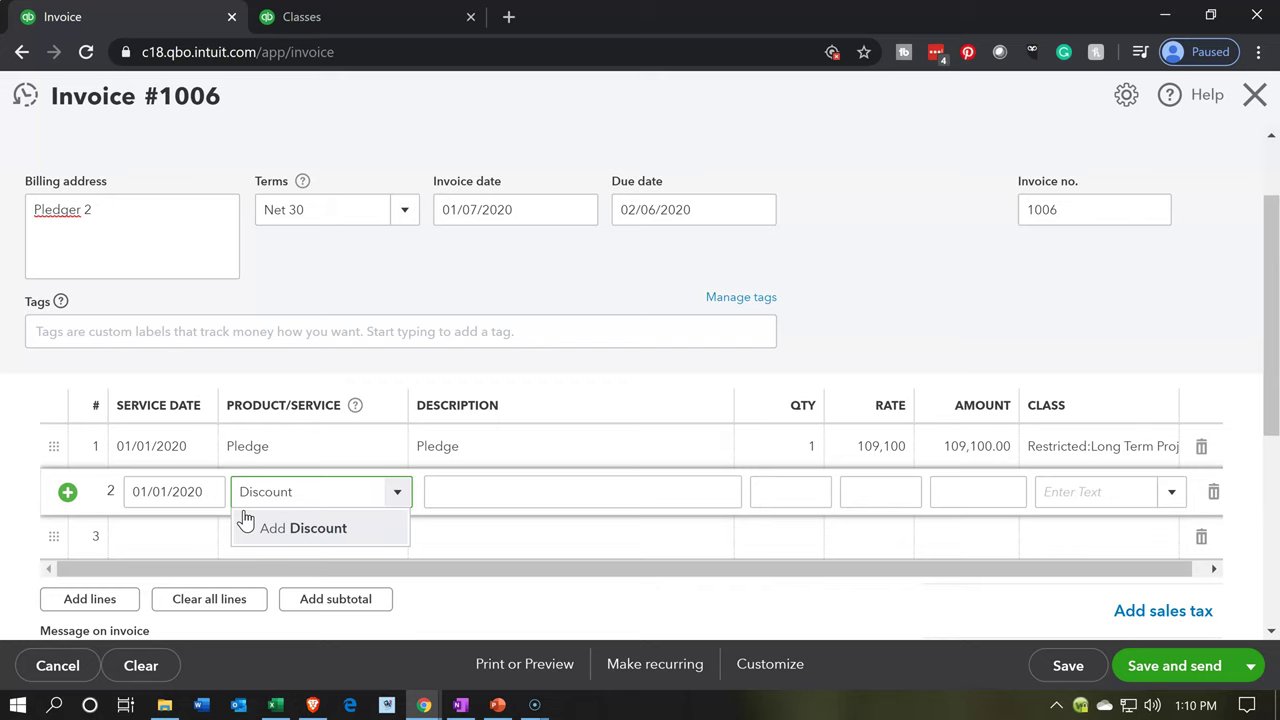
{"action": "left_click", "coordinate": [245, 518]}
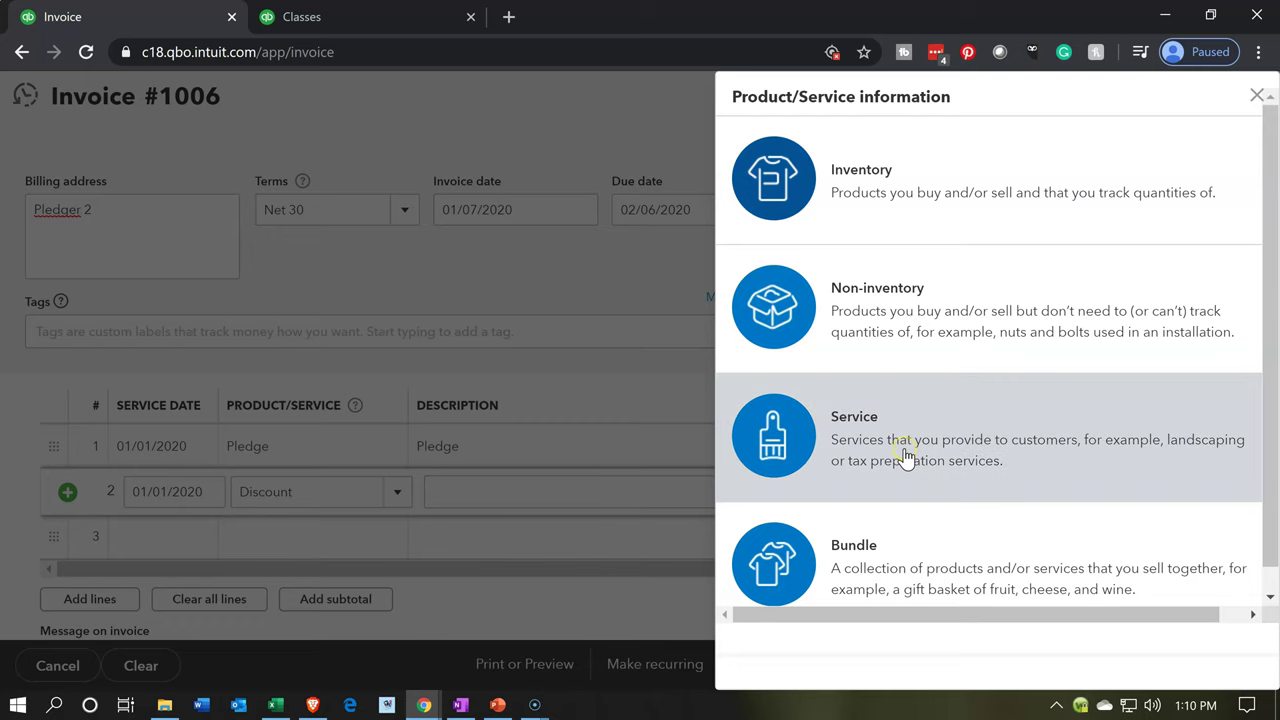
{"action": "left_click", "coordinate": [905, 456]}
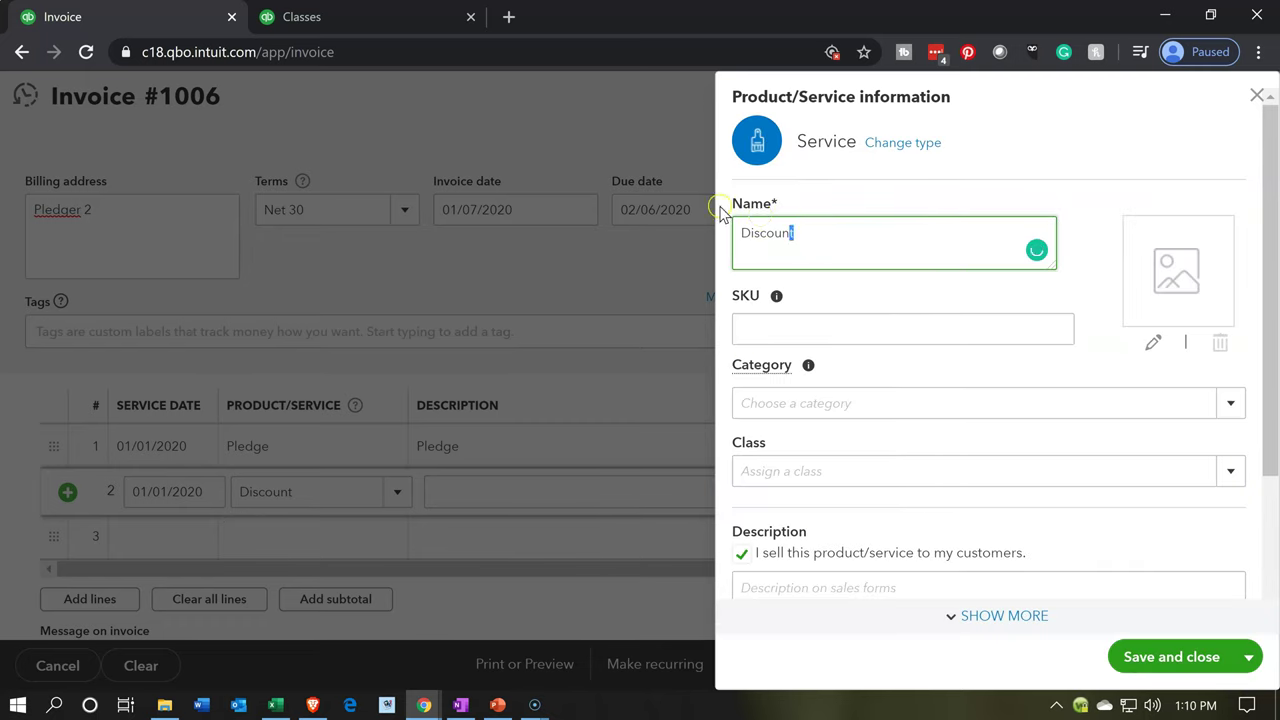
Copy the item name Discount into the new service's sales description
{"action": "key", "text": "ctrl+a"}
{"action": "key", "text": "ctrl+c"}
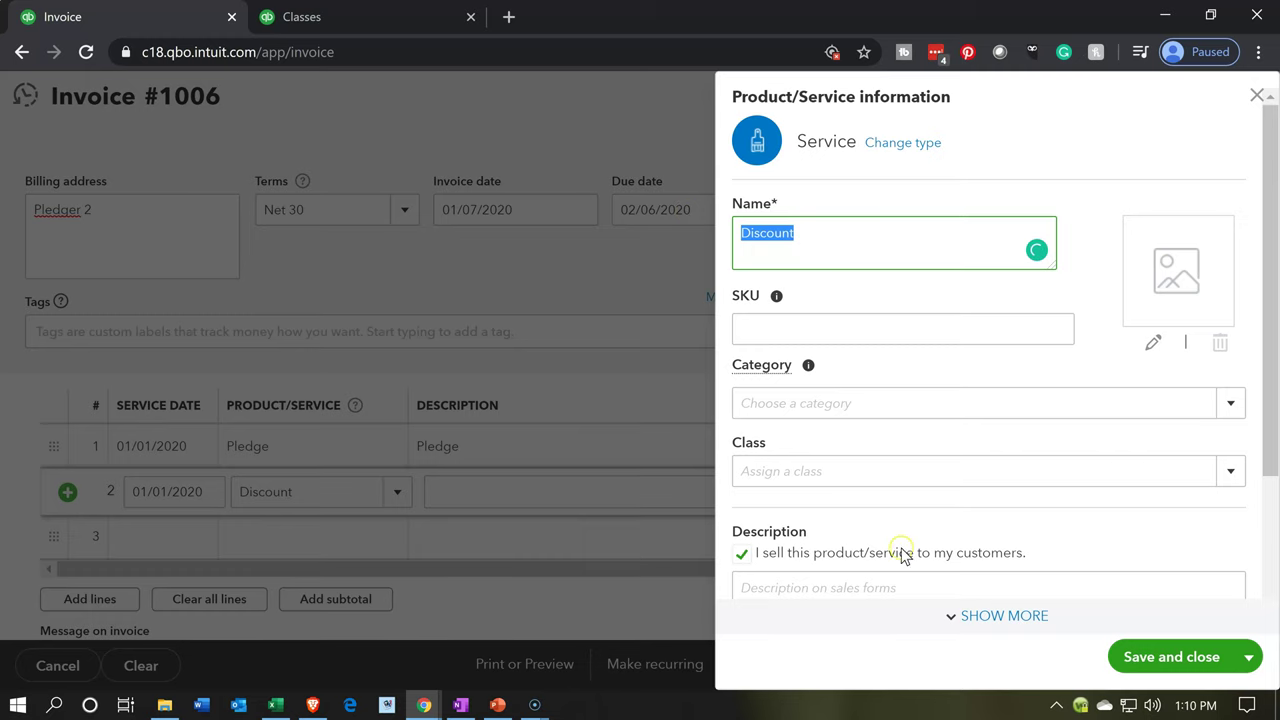
{"action": "scroll", "coordinate": [862, 532], "scroll_direction": "down", "scroll_amount": 1}
{"action": "left_click", "coordinate": [814, 497]}
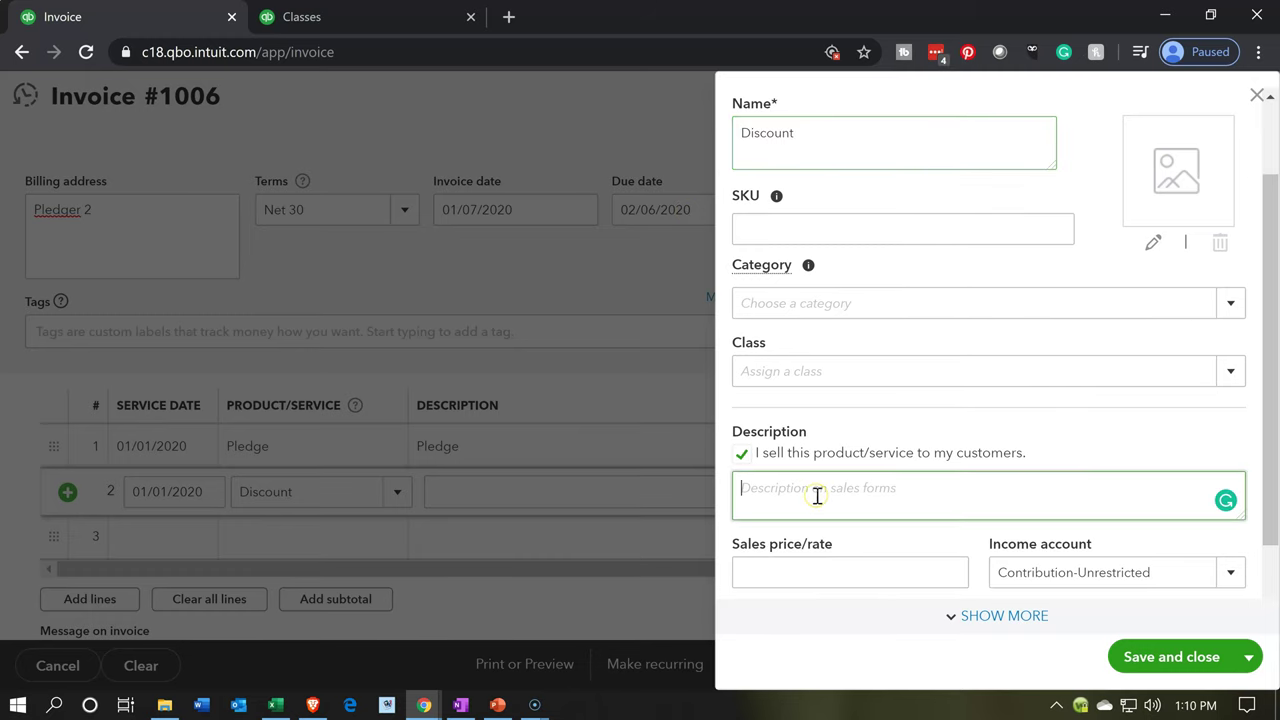
{"action": "key", "text": "ctrl+v"}
{"action": "scroll", "coordinate": [817, 496], "scroll_direction": "down", "scroll_amount": 1}
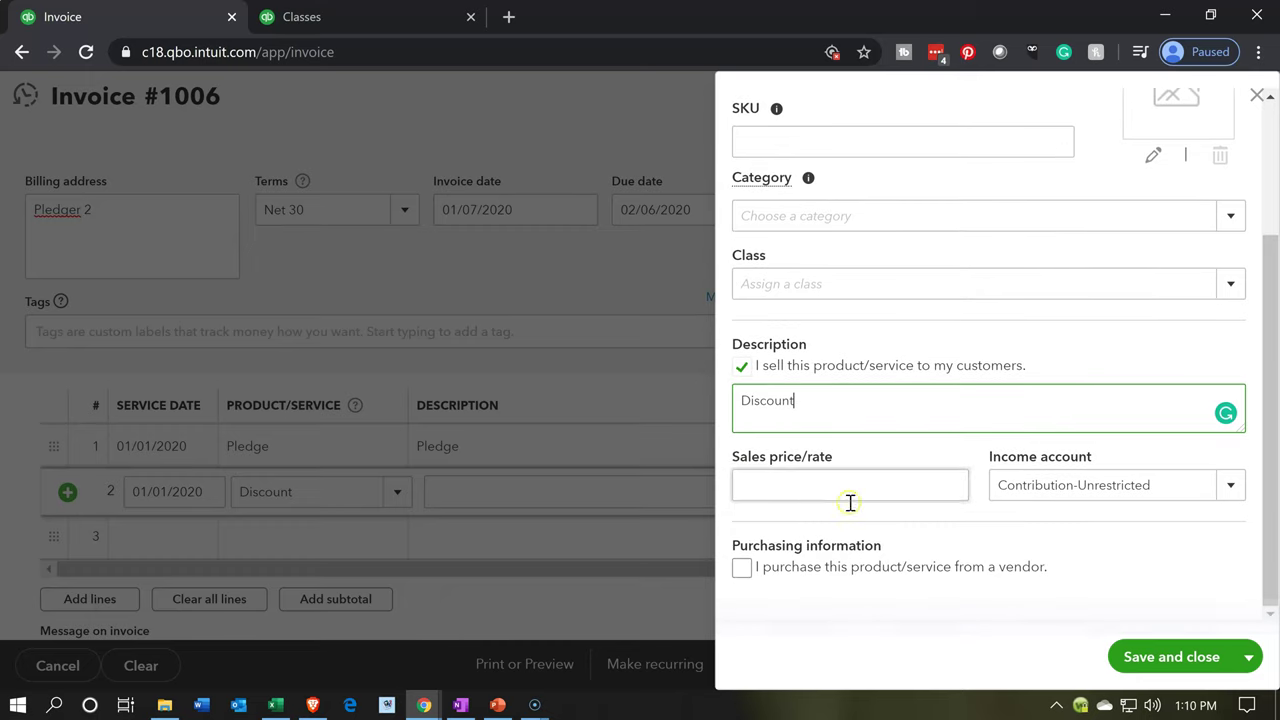
Start adding a new account for the Discount service's income account
{"action": "left_click", "coordinate": [1226, 505]}
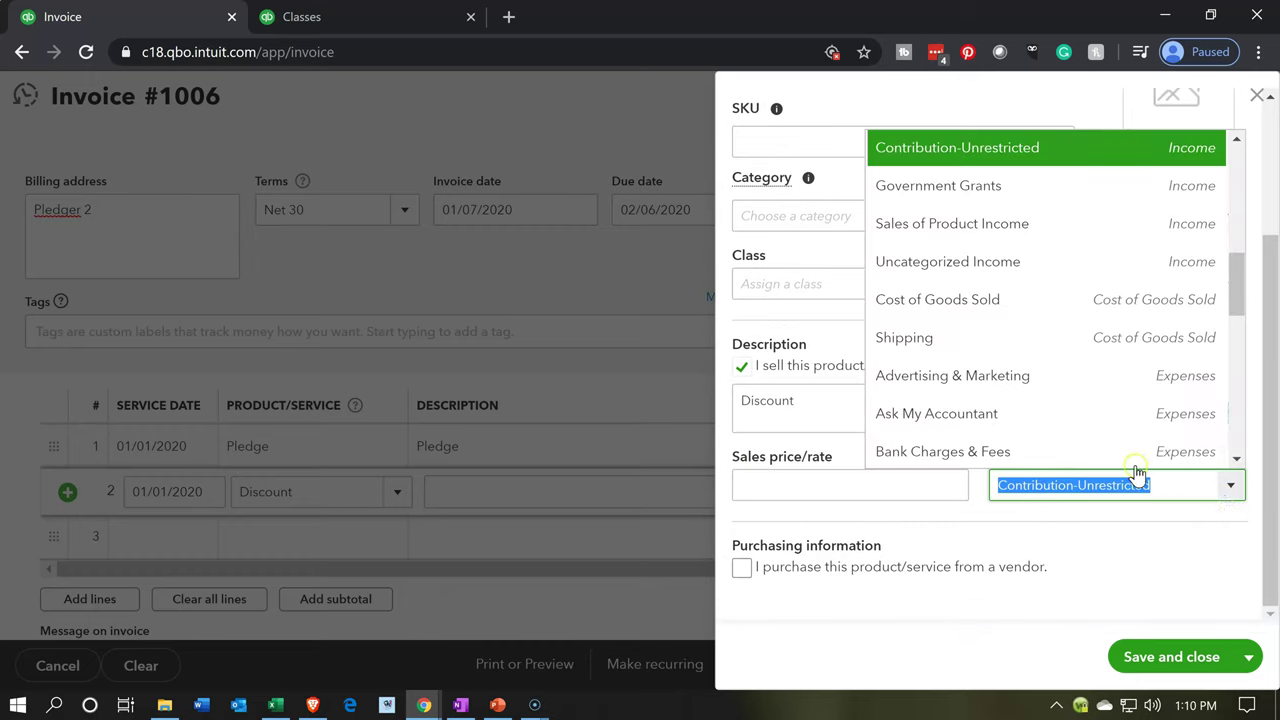
{"action": "scroll", "coordinate": [1078, 421], "scroll_direction": "down", "scroll_amount": 7}
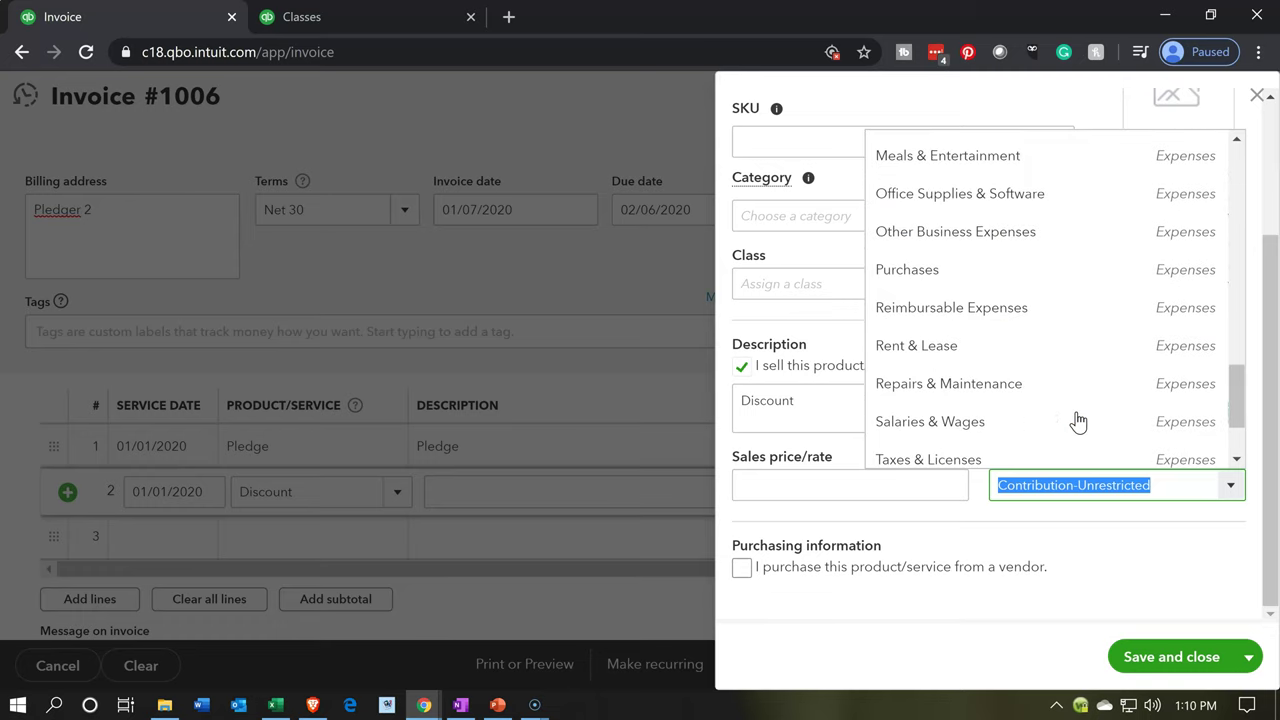
{"action": "scroll", "coordinate": [1075, 423], "scroll_direction": "up", "scroll_amount": 10}
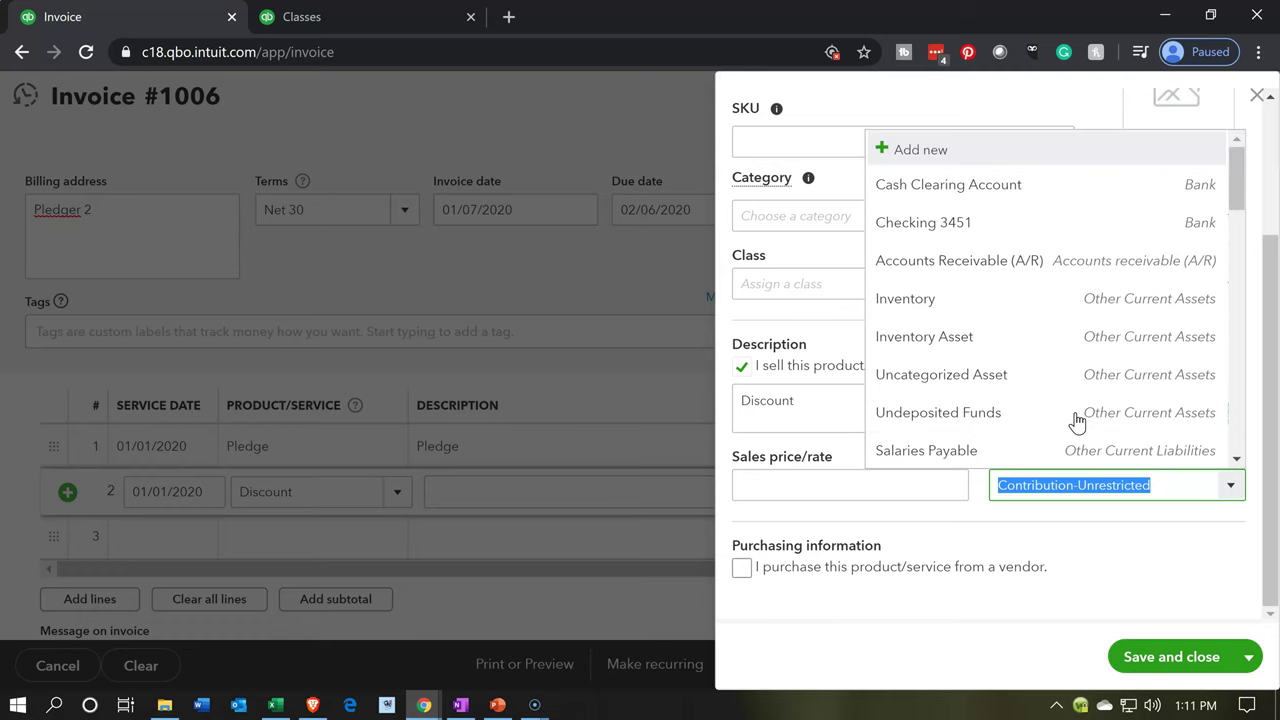
{"action": "left_click", "coordinate": [933, 150]}
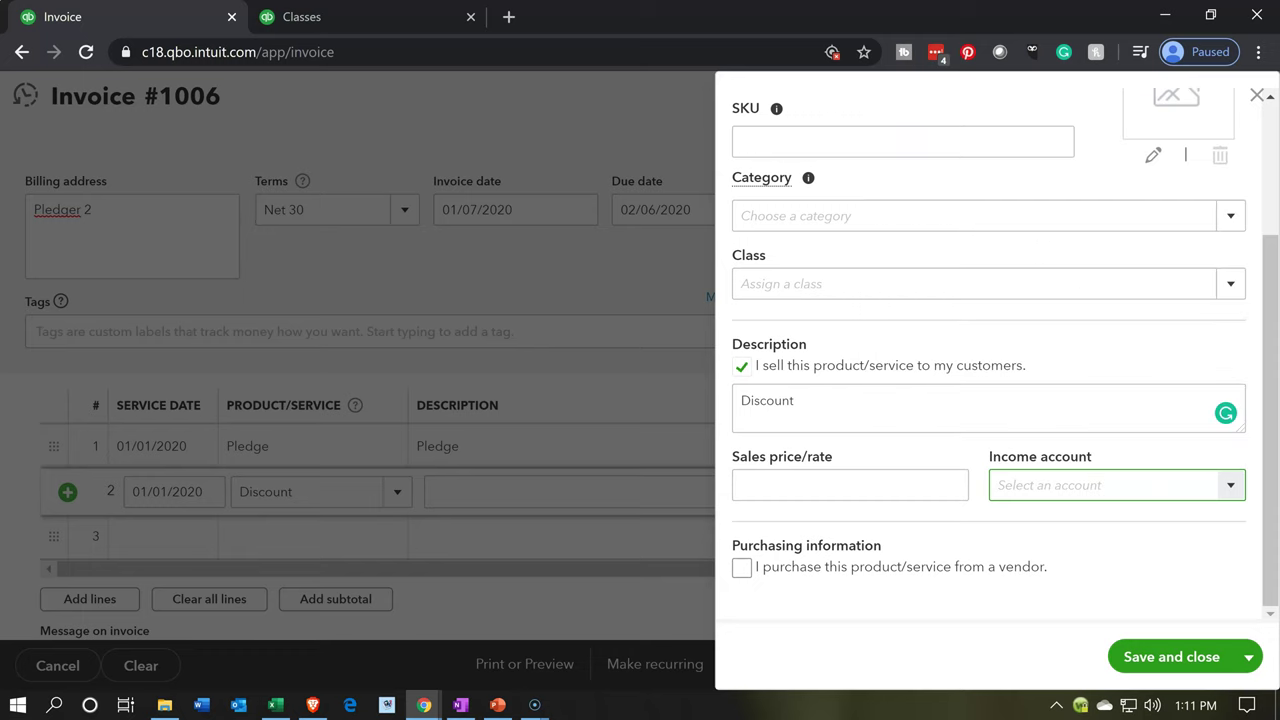
Switch to the Excel workbook and copy the account name Discount on Contributions Receivable from cell O6
{"action": "left_click", "coordinate": [278, 708]}
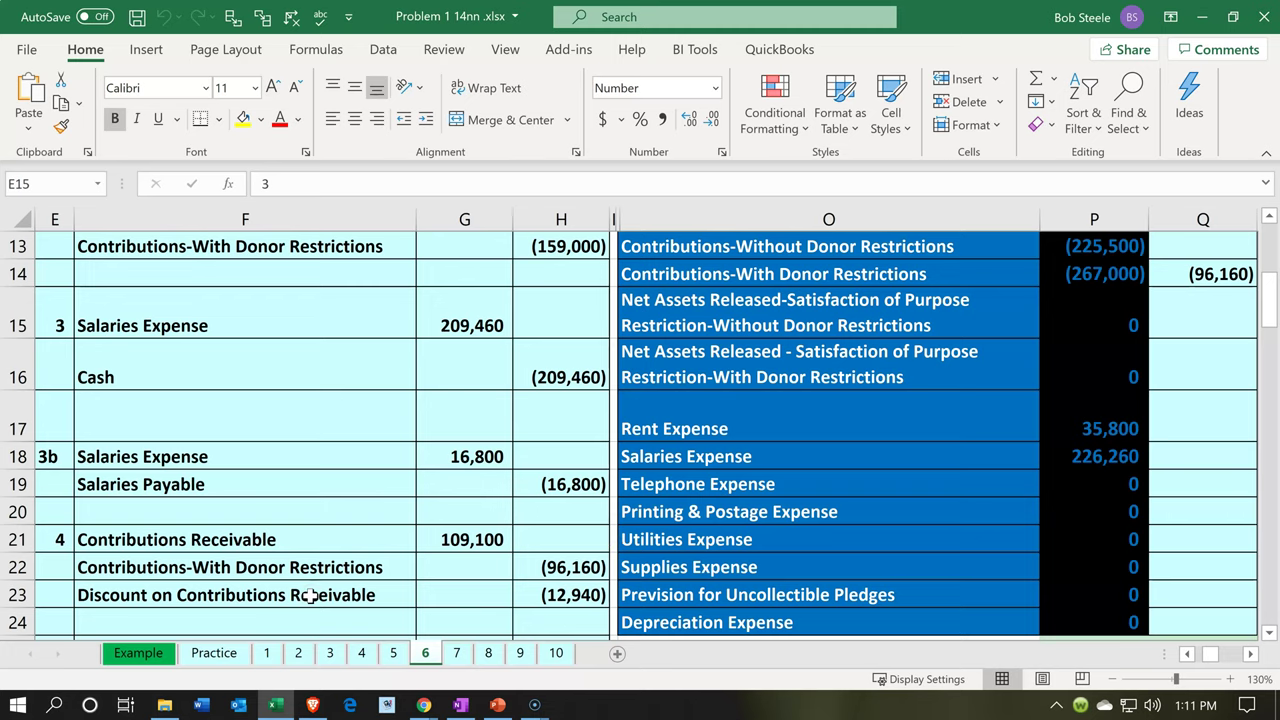
{"action": "left_click", "coordinate": [362, 594]}
{"action": "scroll", "coordinate": [815, 553], "scroll_direction": "up", "scroll_amount": 3}
{"action": "scroll", "coordinate": [815, 553], "scroll_direction": "up", "scroll_amount": 1}
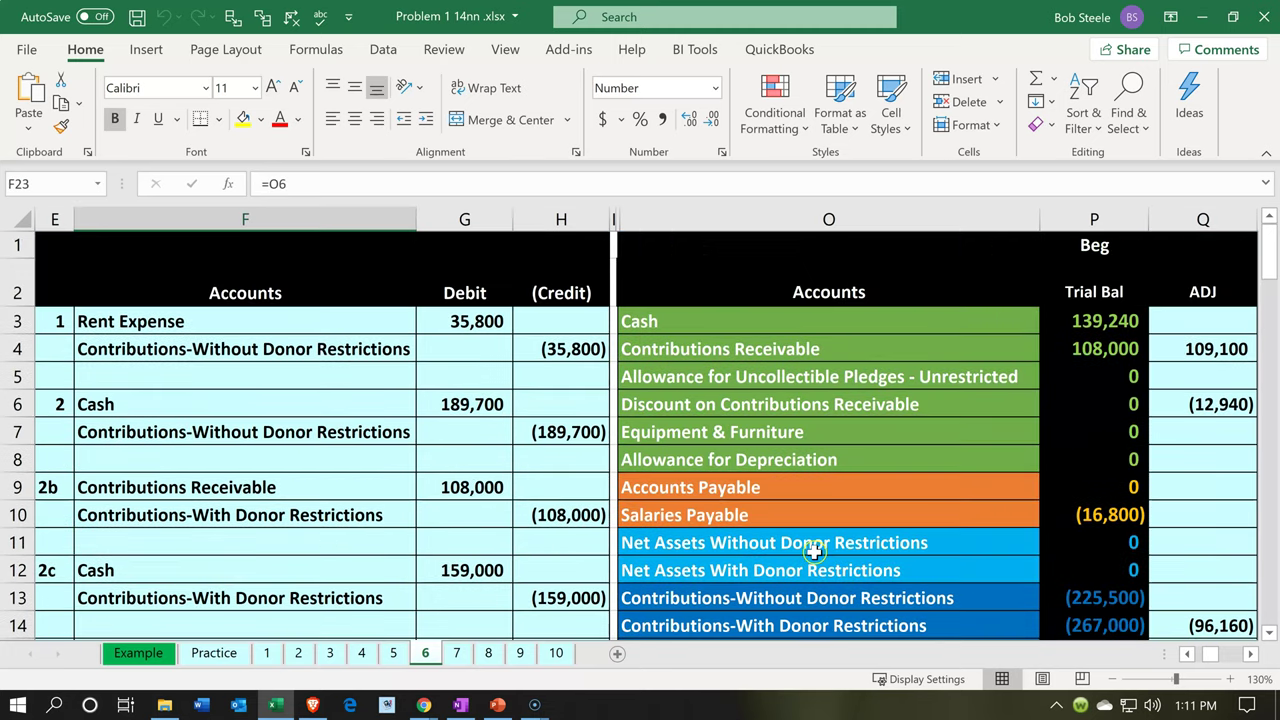
{"action": "left_click", "coordinate": [812, 402]}
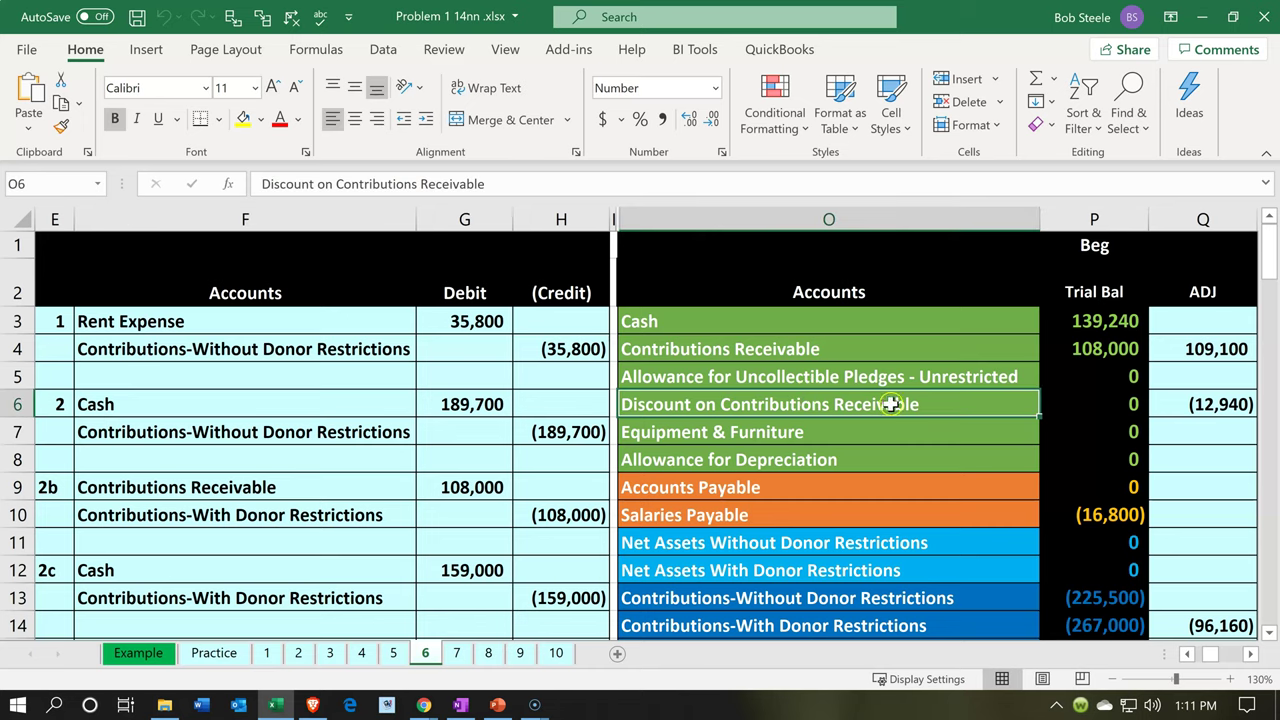
{"action": "double_click", "coordinate": [960, 406]}
{"action": "left_click_drag", "start_coordinate": [925, 404], "coordinate": [529, 404]}
{"action": "key", "text": "ctrl+c"}
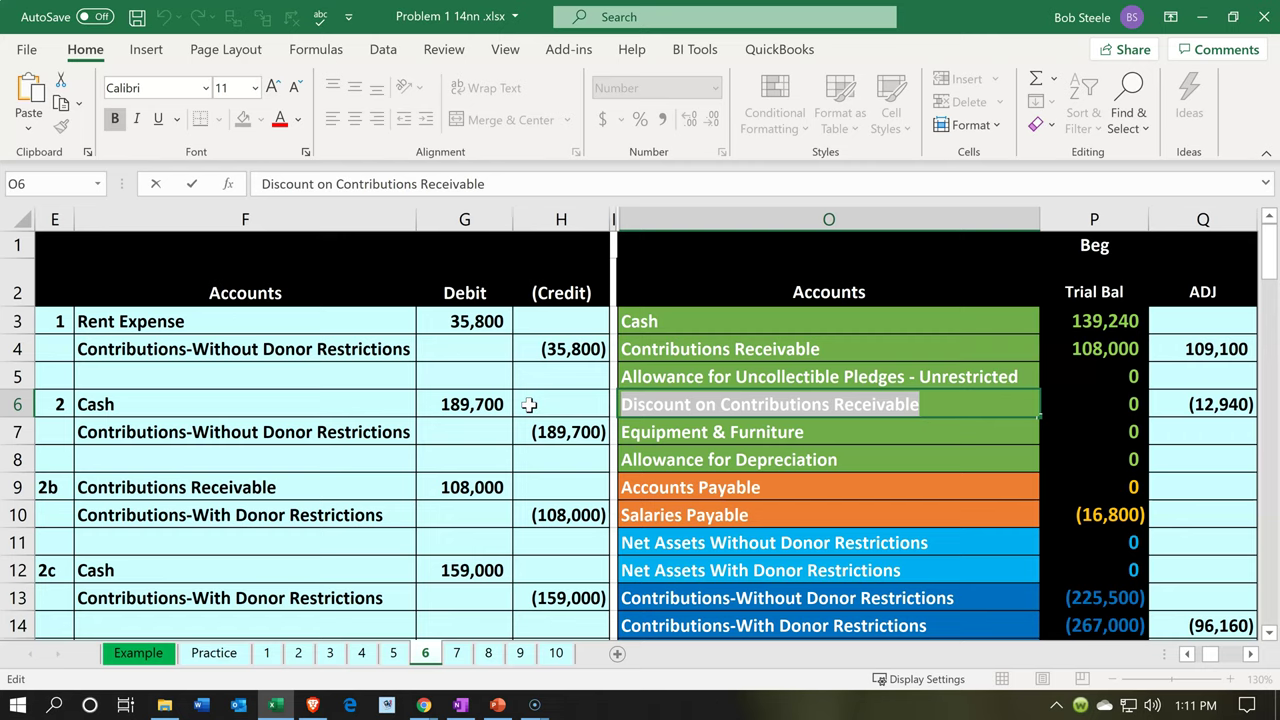
Return to QuickBooks and set the new account's type to Other Current Assets and its name to Discount on Contributions Receivable
{"action": "left_click", "coordinate": [1205, 15]}
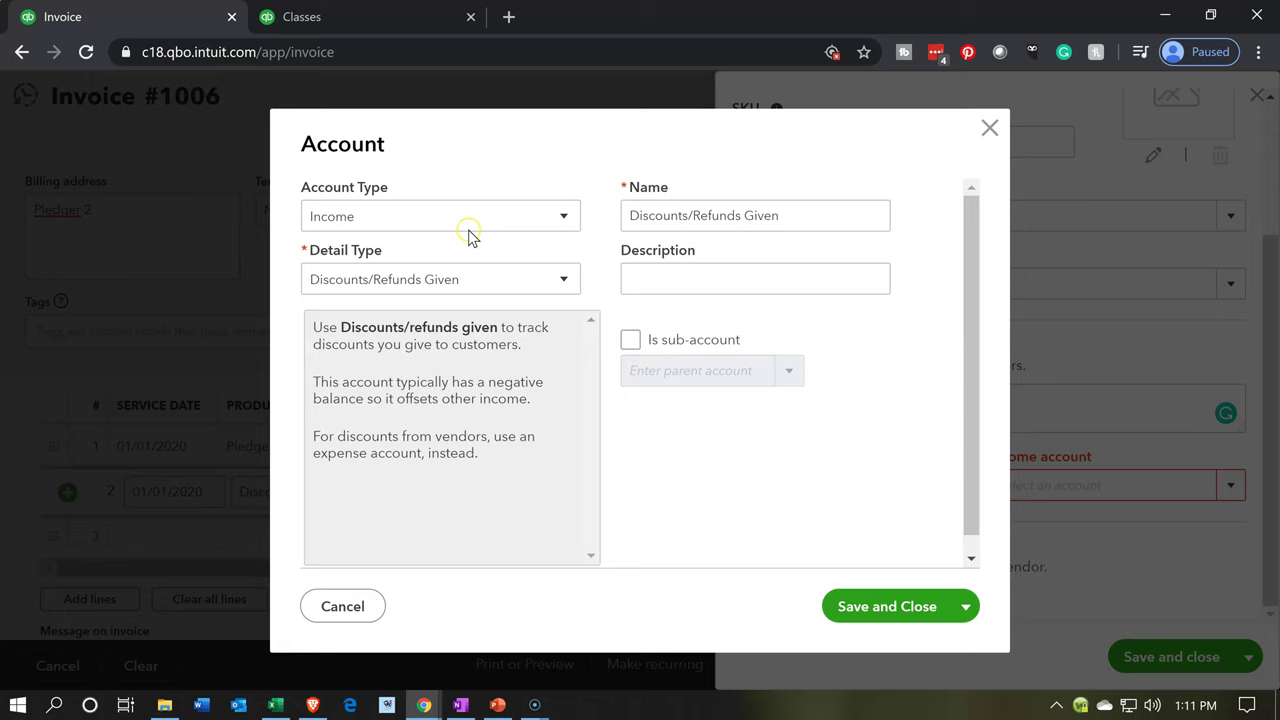
{"action": "left_click", "coordinate": [469, 219]}
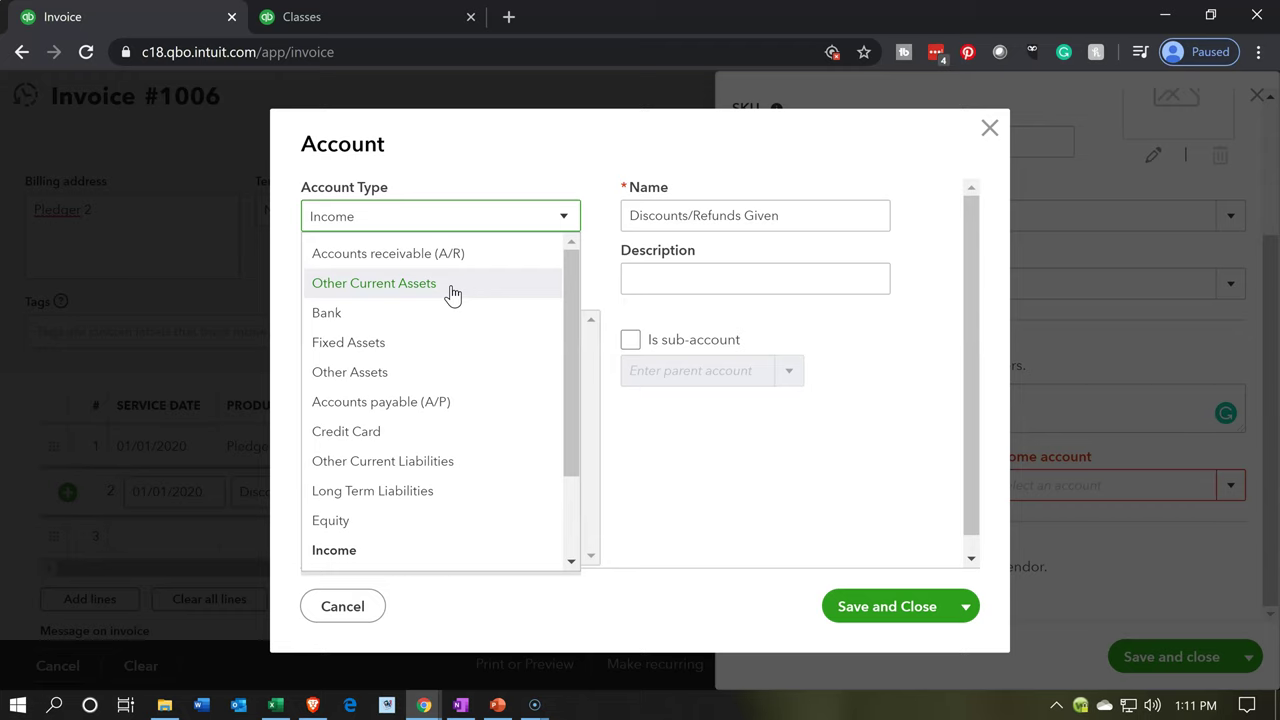
{"action": "left_click", "coordinate": [452, 290]}
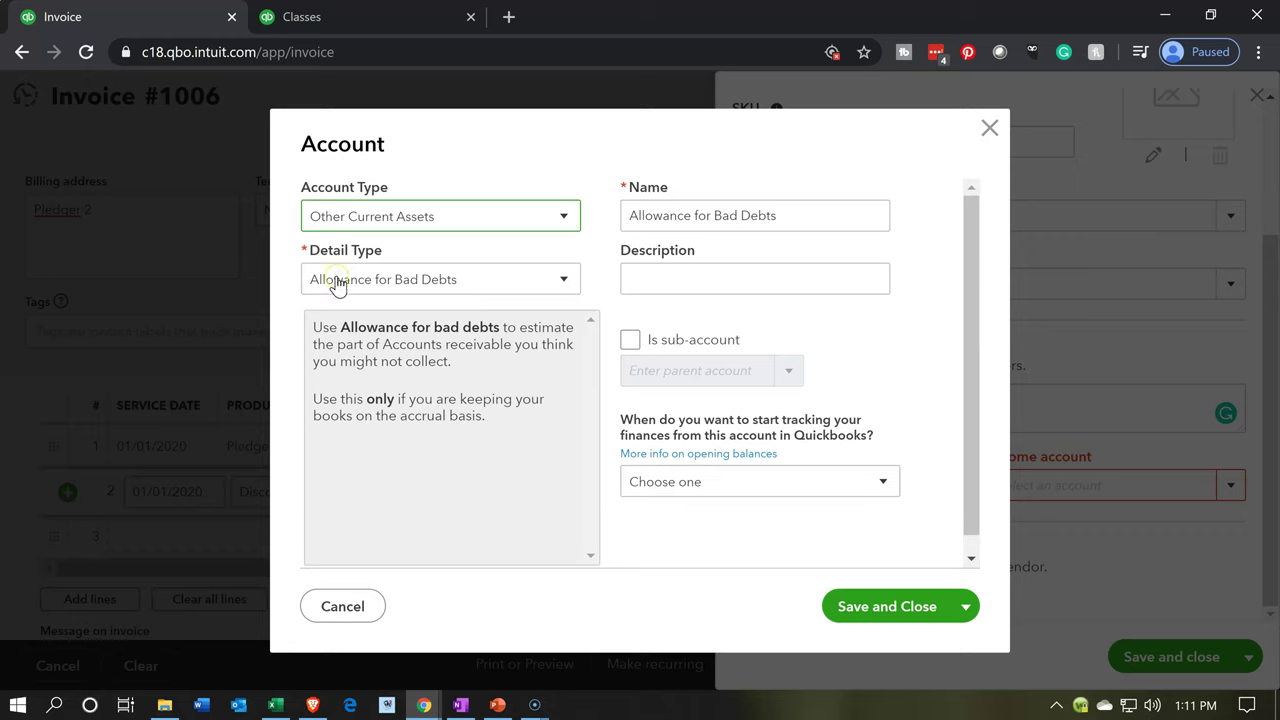
{"action": "left_click_drag", "start_coordinate": [787, 216], "coordinate": [527, 218]}
{"action": "key", "text": "ctrl+v"}
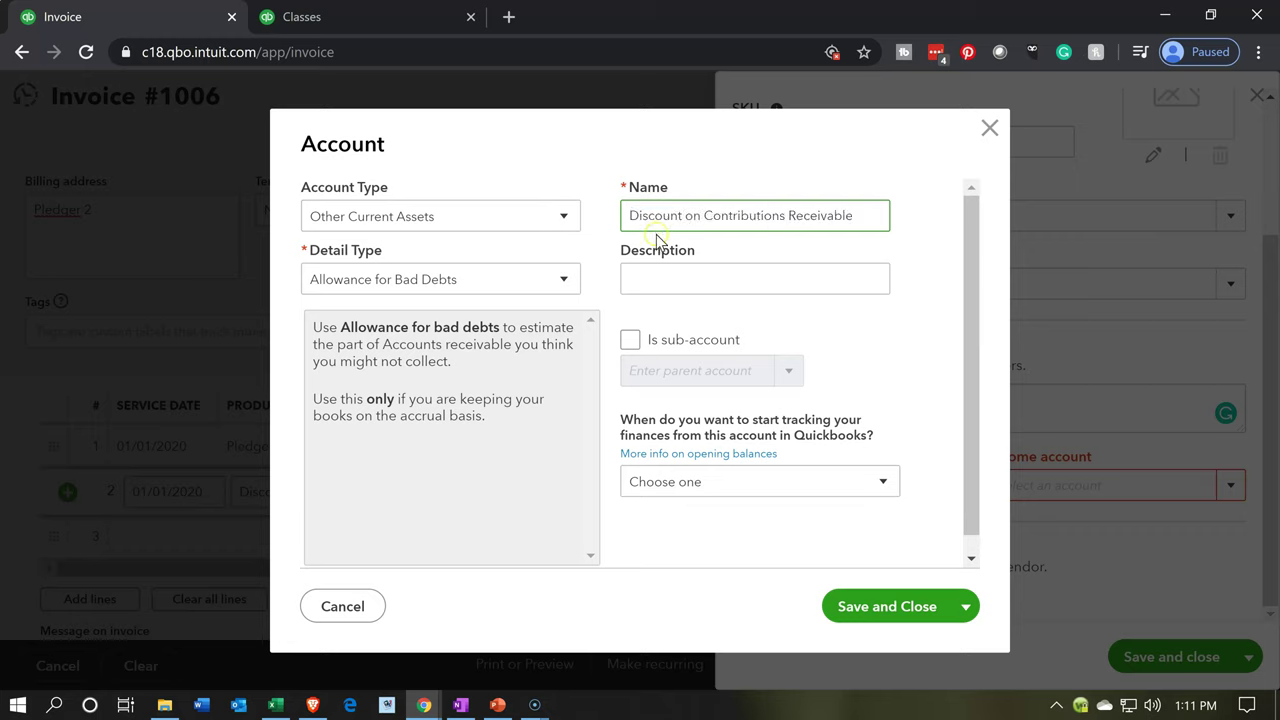
{"action": "left_click", "coordinate": [462, 327]}
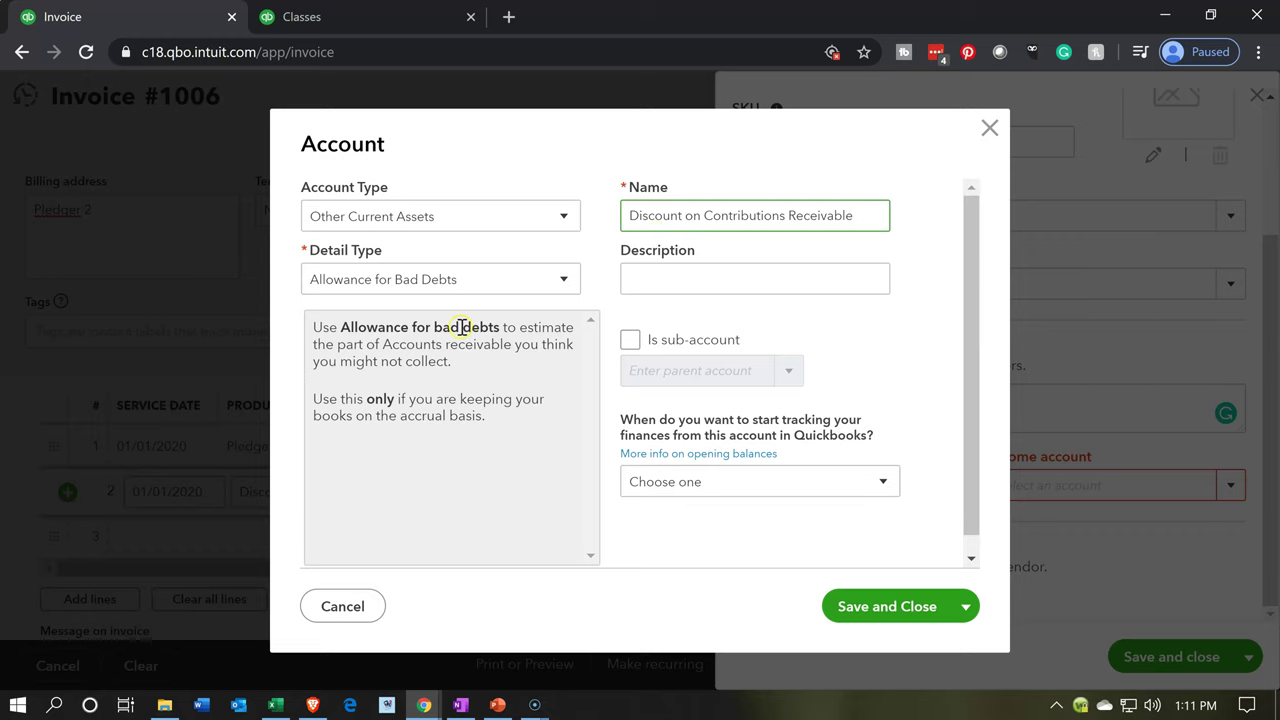
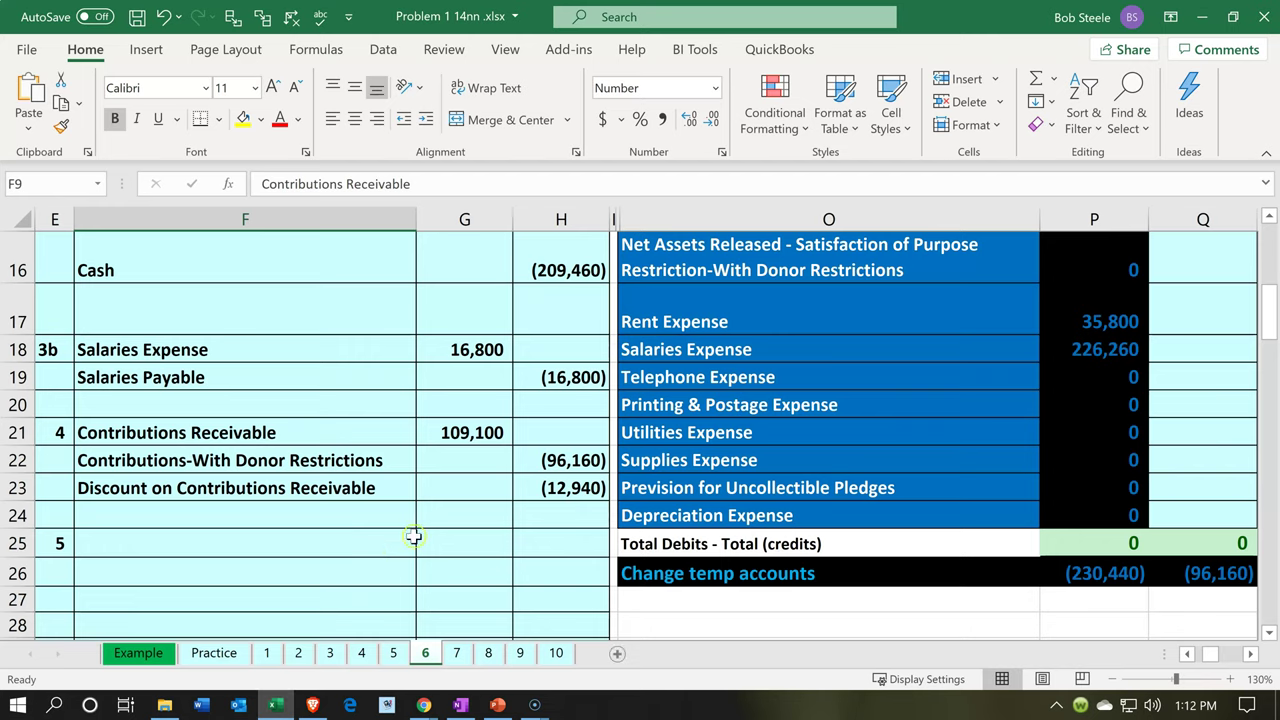
Look up the Contributions-With Donor Restrictions credit for entry 4 in Excel, and set the invoice's Pledge line rate to 96,160
{"action": "left_click", "coordinate": [545, 460]}
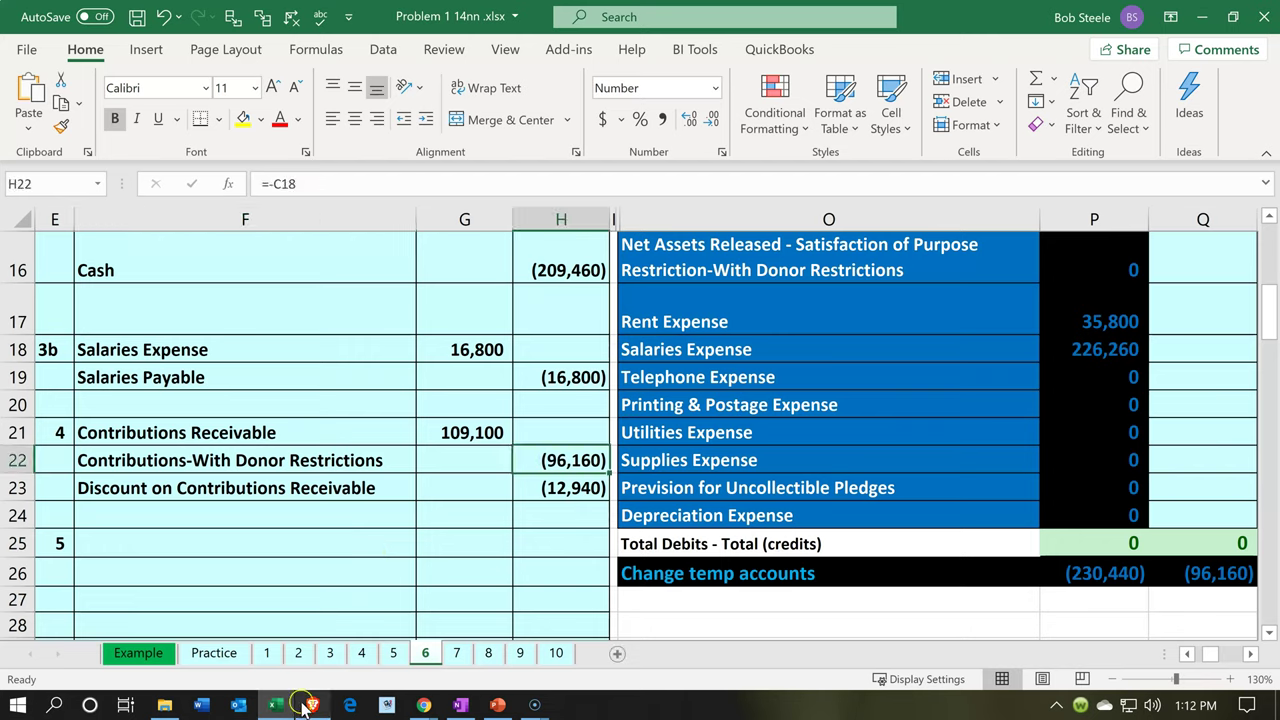
{"action": "left_click", "coordinate": [424, 705]}
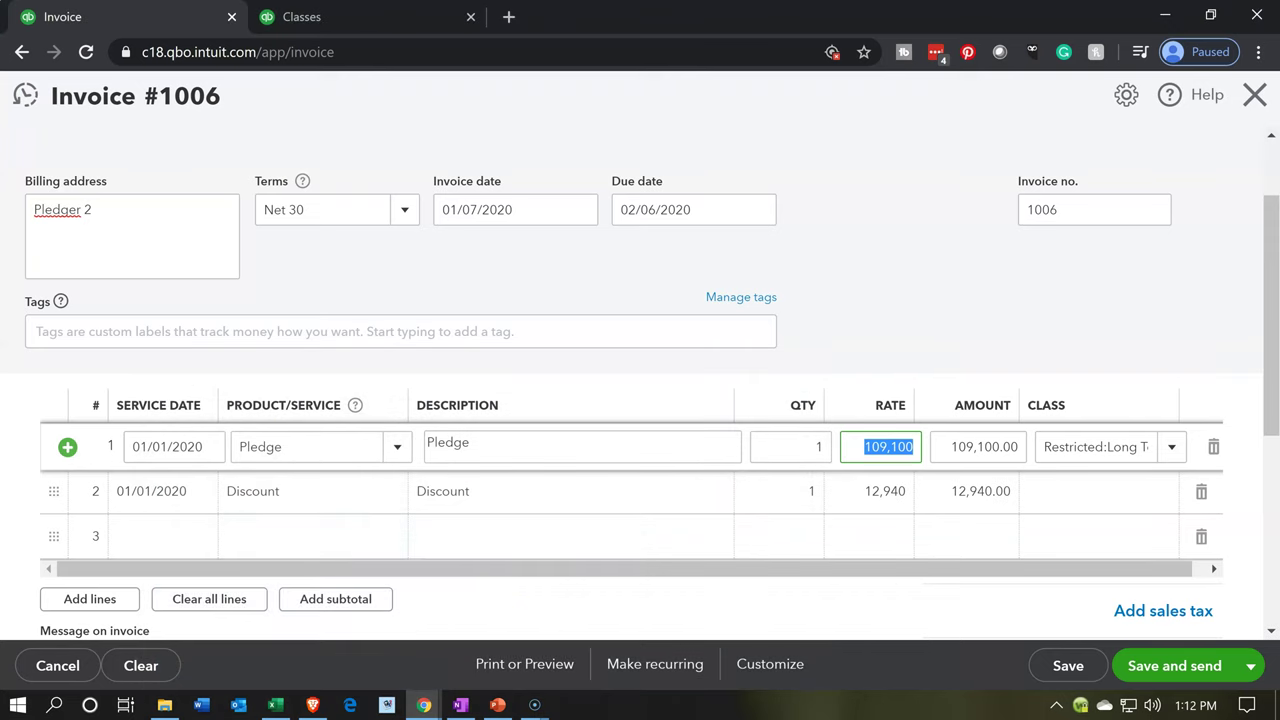
{"action": "type", "text": "96,160"}
{"action": "key", "text": "Tab"}
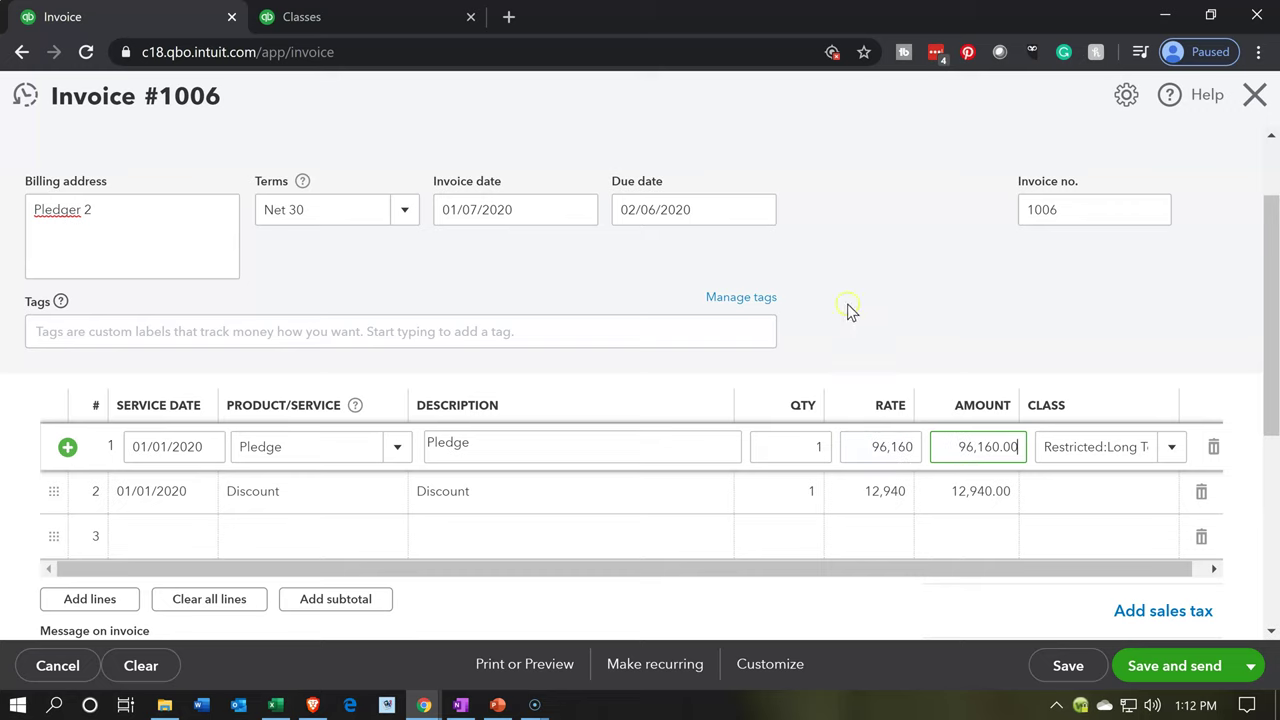
{"action": "scroll", "coordinate": [842, 346], "scroll_direction": "up", "scroll_amount": 1}
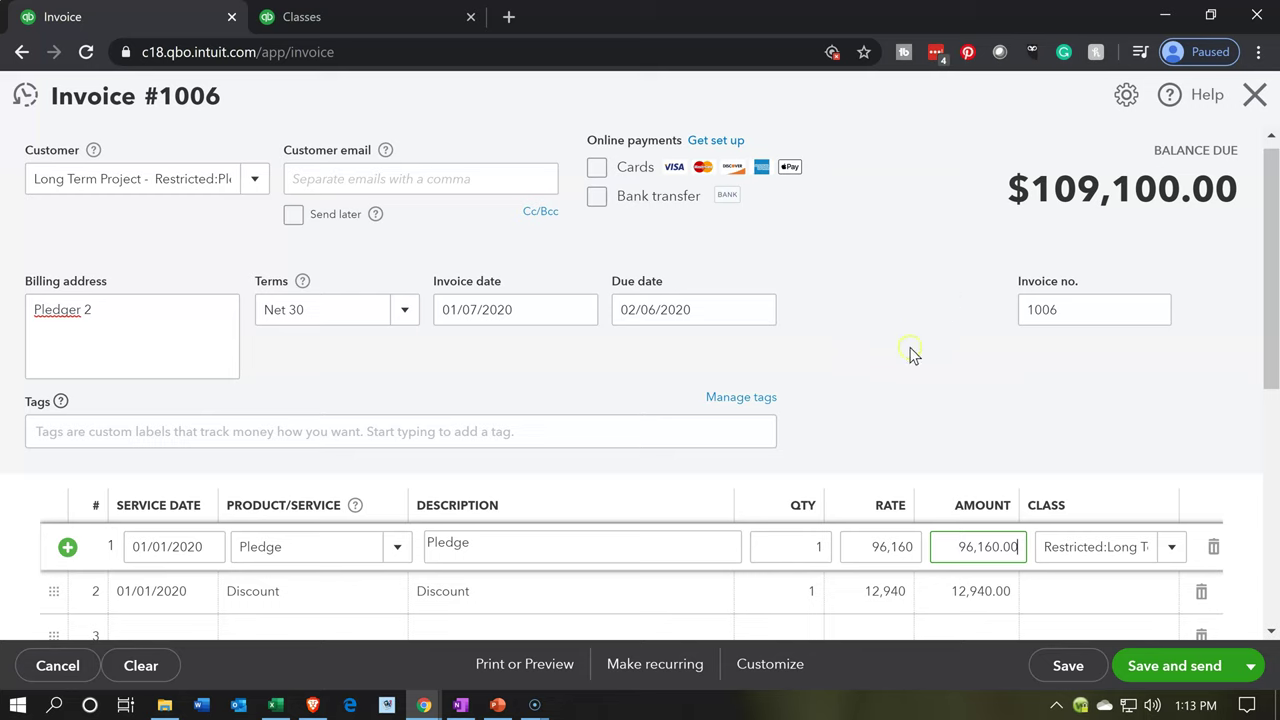
{"action": "scroll", "coordinate": [912, 356], "scroll_direction": "down", "scroll_amount": 1}
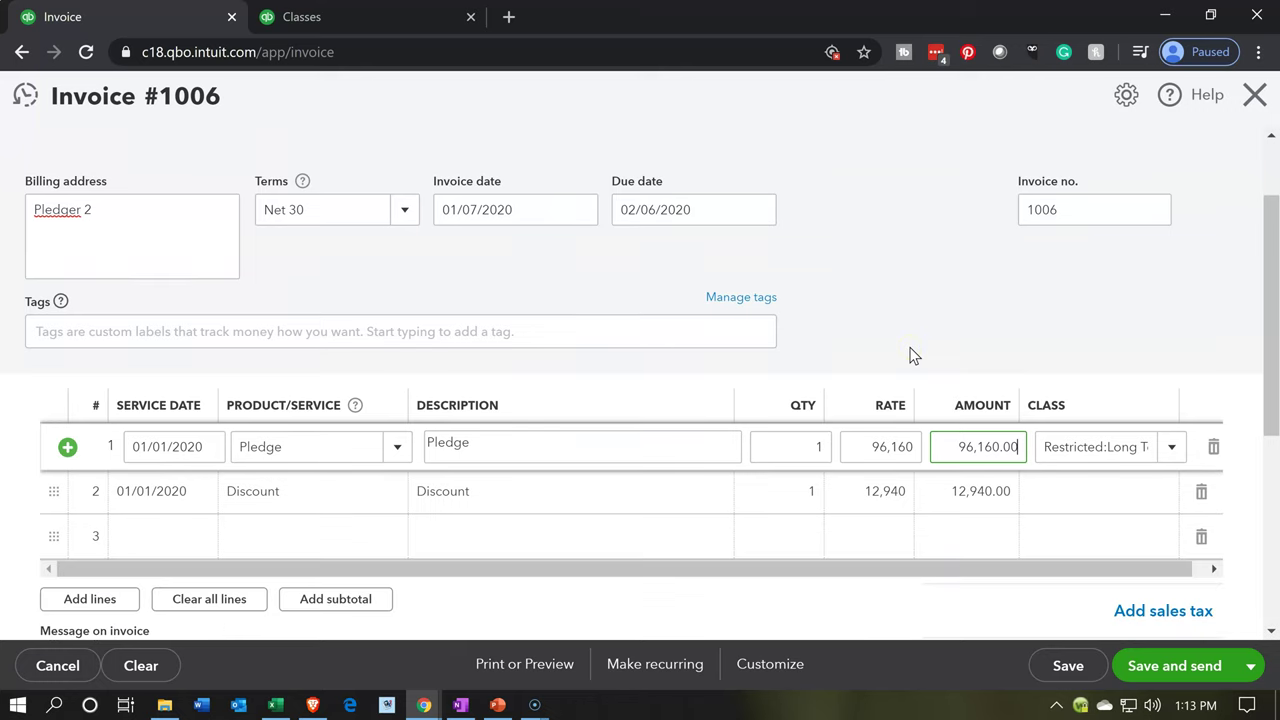
Leave the Discount line's class blank, and save and close the invoice despite the missing class
{"action": "left_click", "coordinate": [1057, 493]}
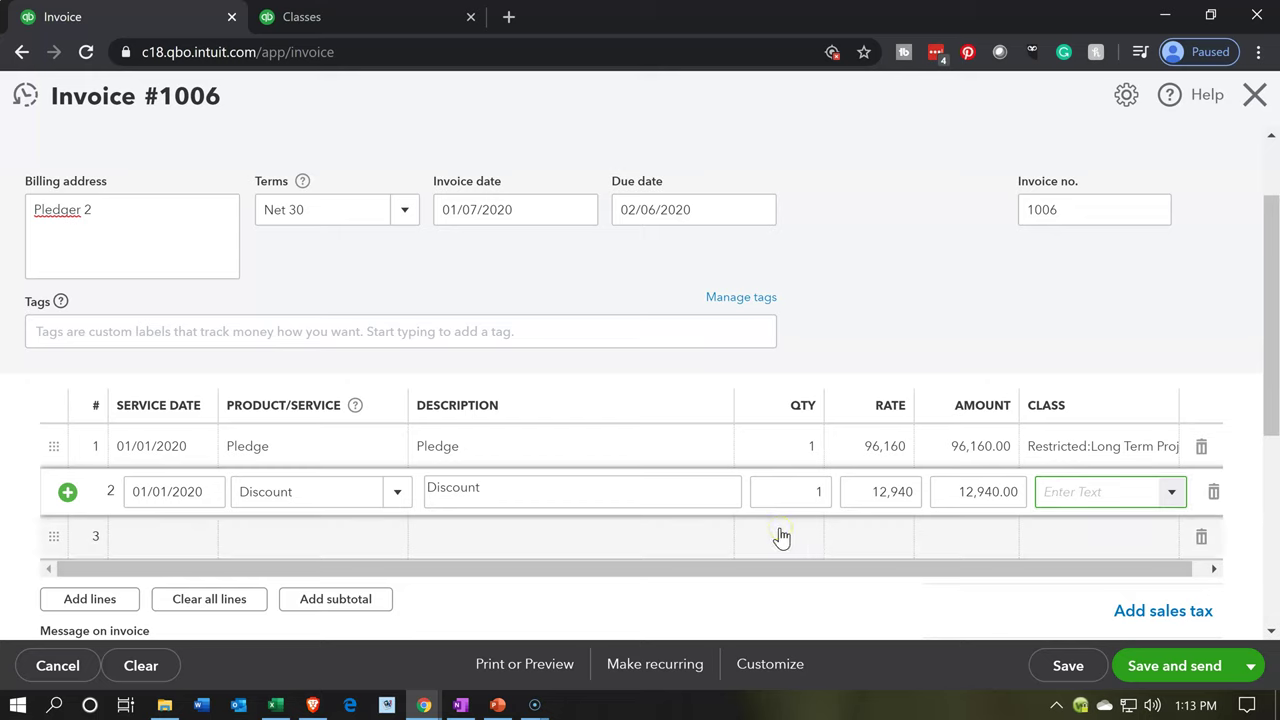
{"action": "key", "text": "Tab"}
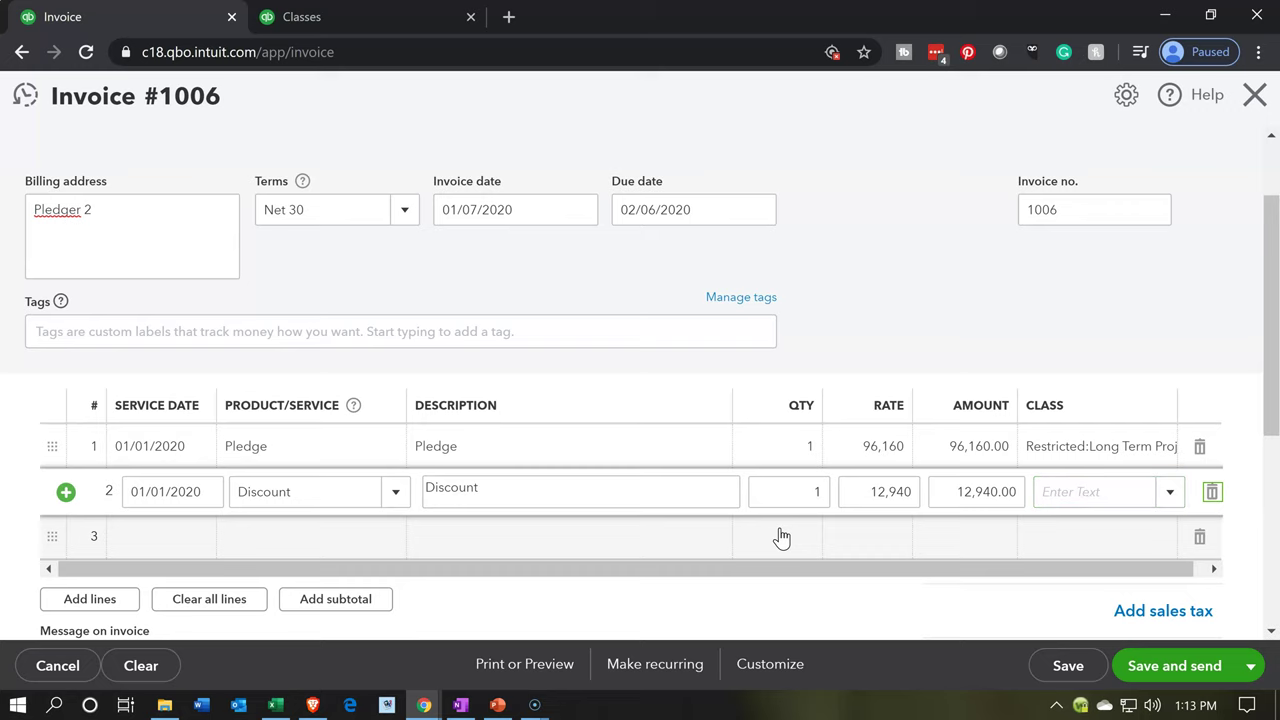
{"action": "left_click", "coordinate": [781, 538]}
{"action": "scroll", "coordinate": [560, 586], "scroll_direction": "up", "scroll_amount": 1}
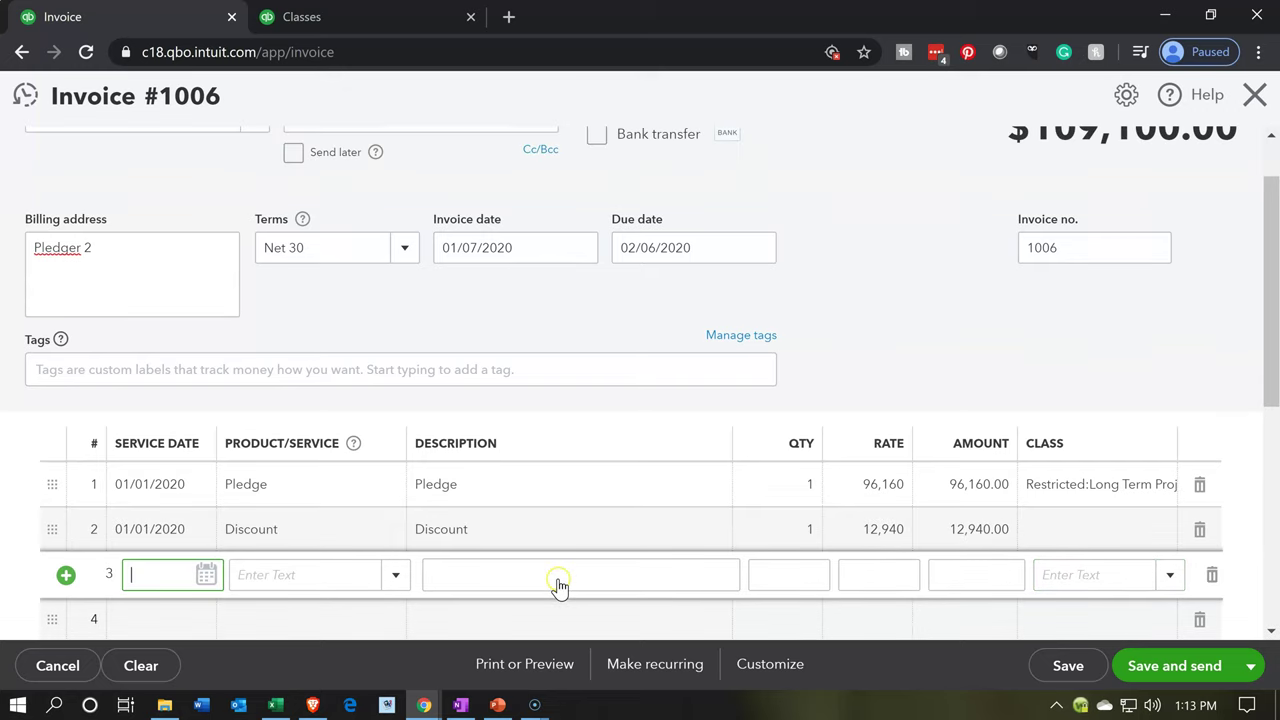
{"action": "scroll", "coordinate": [558, 586], "scroll_direction": "up", "scroll_amount": 1}
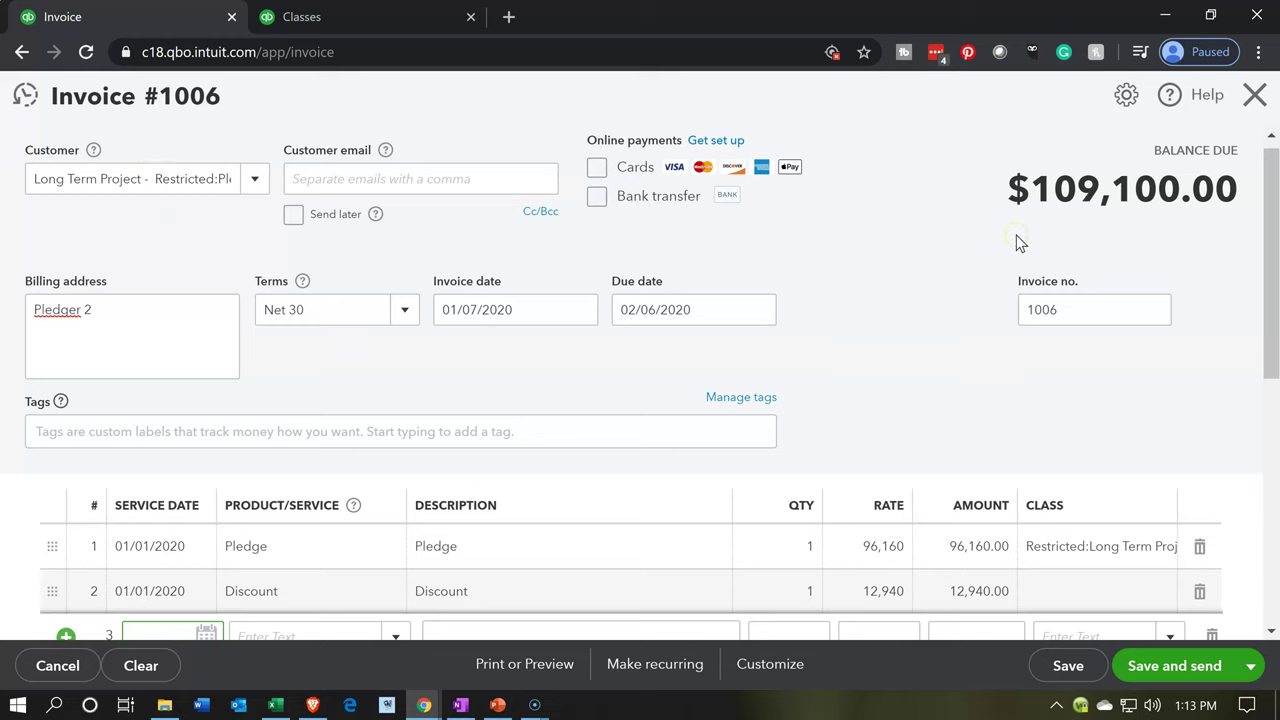
{"action": "scroll", "coordinate": [958, 268], "scroll_direction": "down", "scroll_amount": 1}
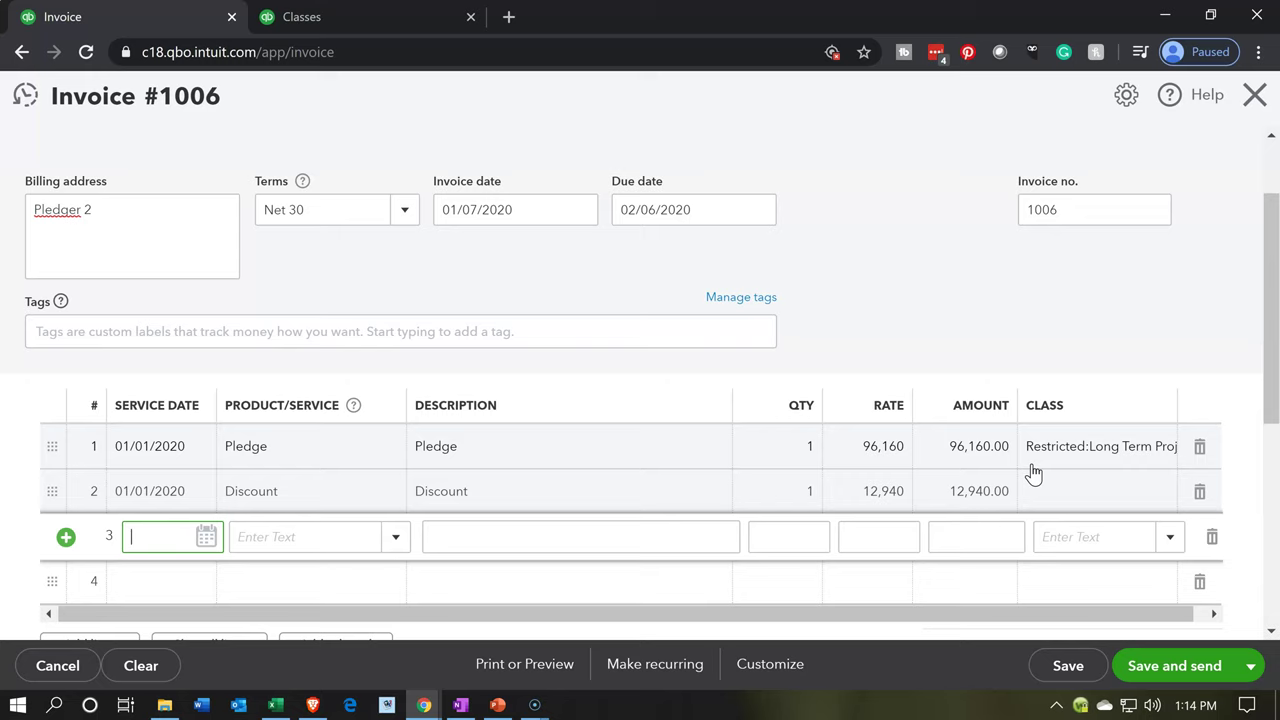
{"action": "left_click", "coordinate": [1247, 666]}
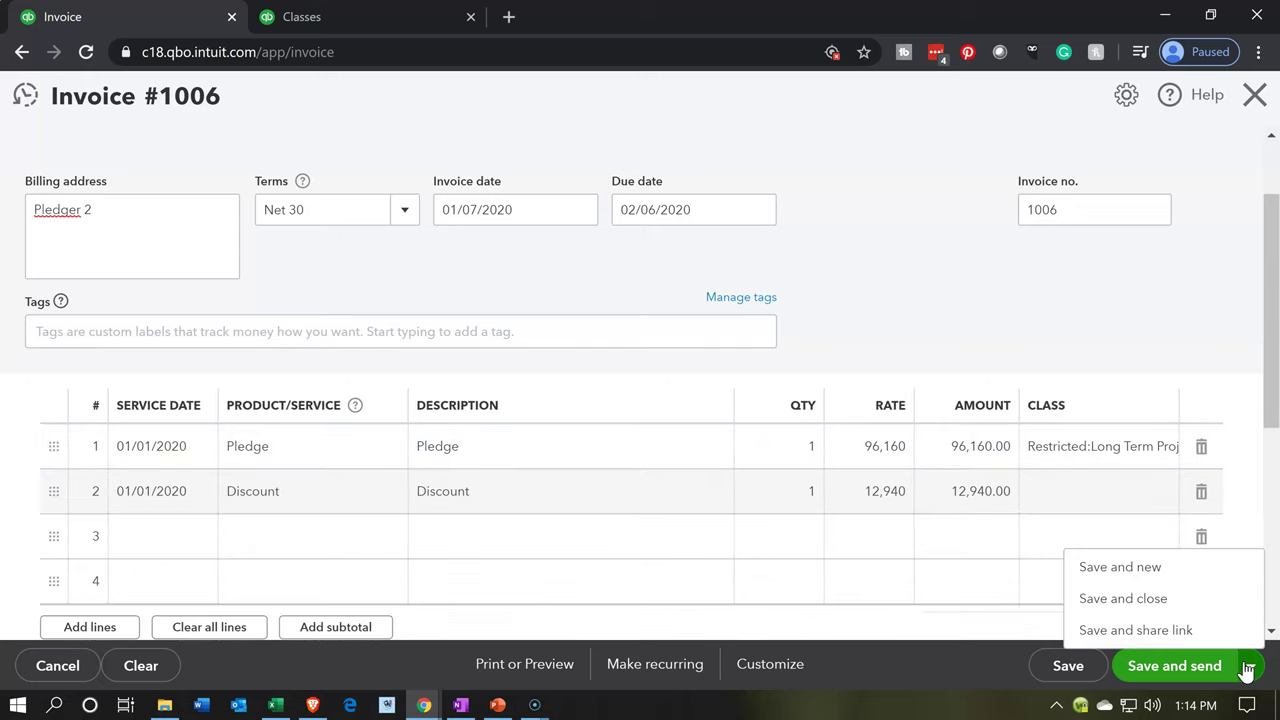
{"action": "left_click", "coordinate": [1181, 606]}
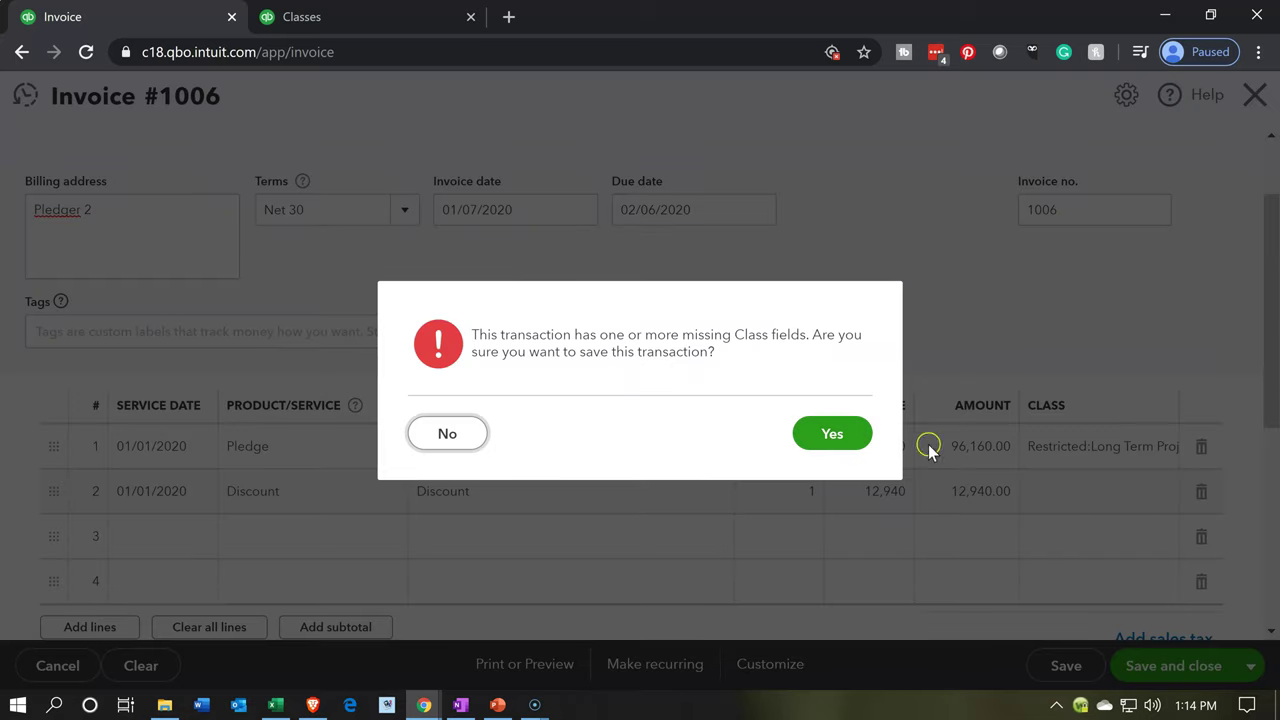
{"action": "left_click", "coordinate": [826, 440]}
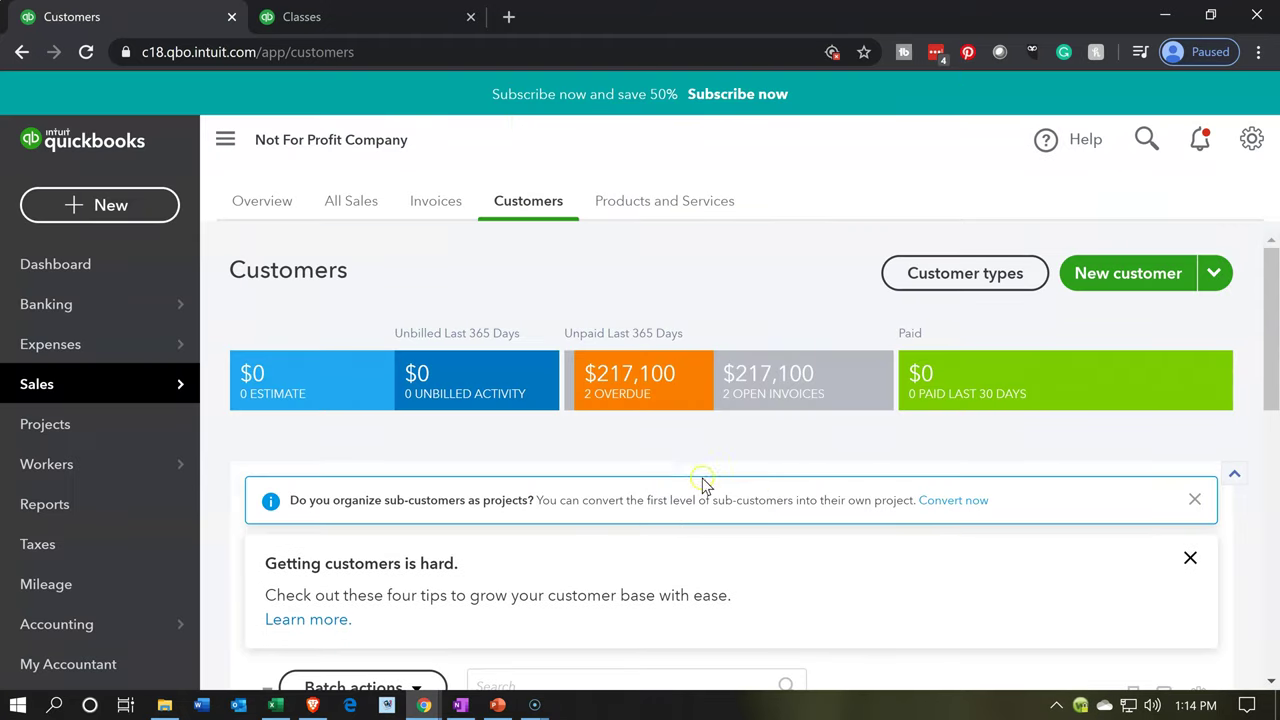
Run the Balance Sheet report for the period 01/01/2020 to 12/31/2020
{"action": "left_click", "coordinate": [47, 518]}
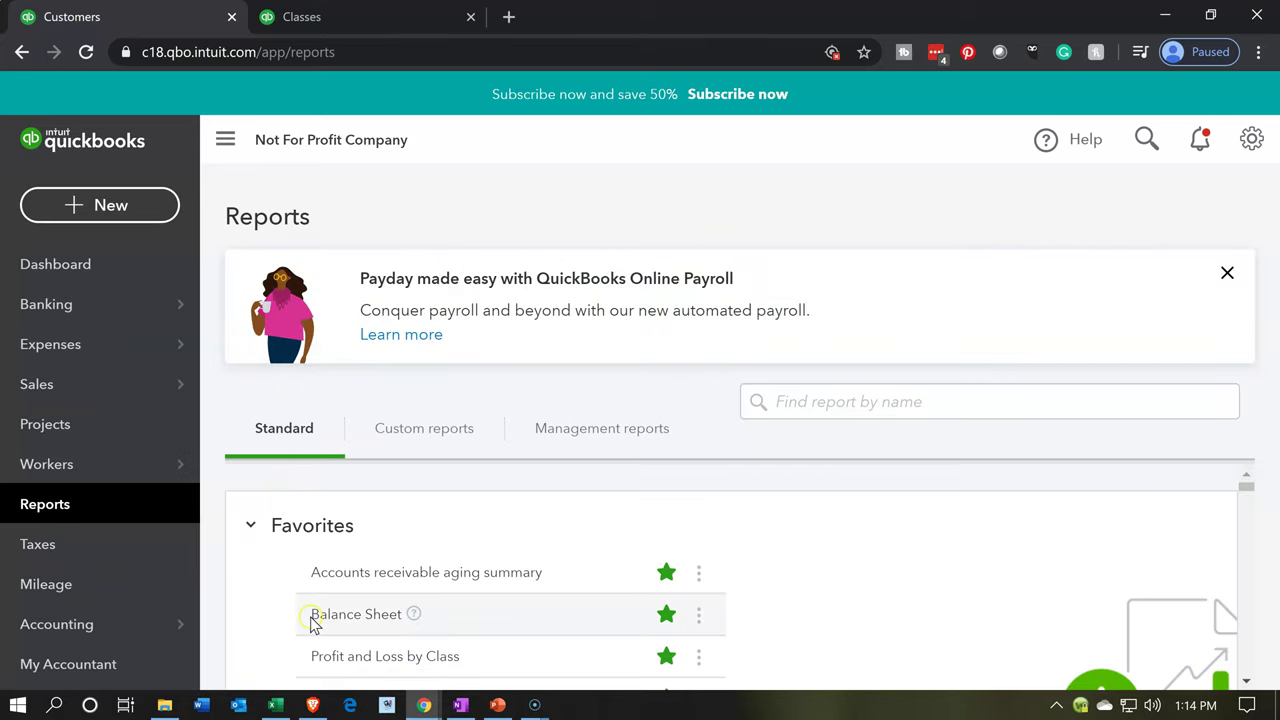
{"action": "left_click", "coordinate": [326, 616]}
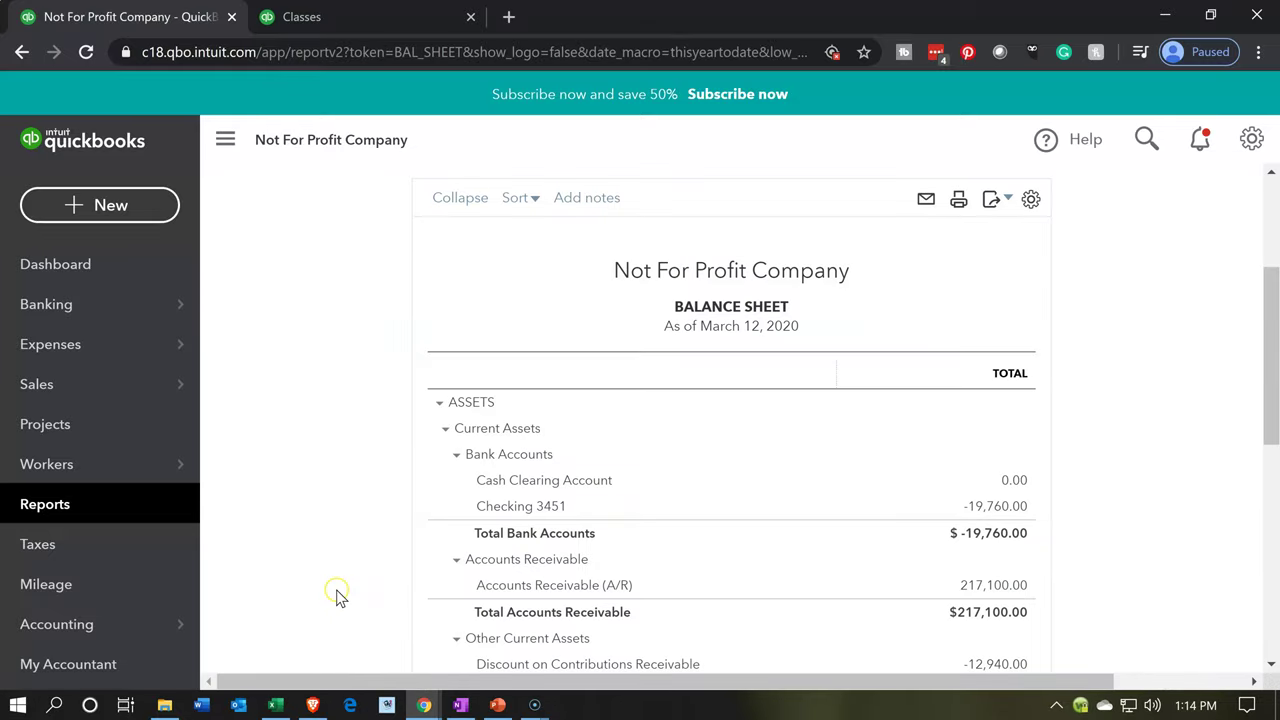
{"action": "scroll", "coordinate": [338, 590], "scroll_direction": "down", "scroll_amount": 1}
{"action": "scroll", "coordinate": [340, 585], "scroll_direction": "up", "scroll_amount": 1}
{"action": "left_click", "coordinate": [500, 292]}
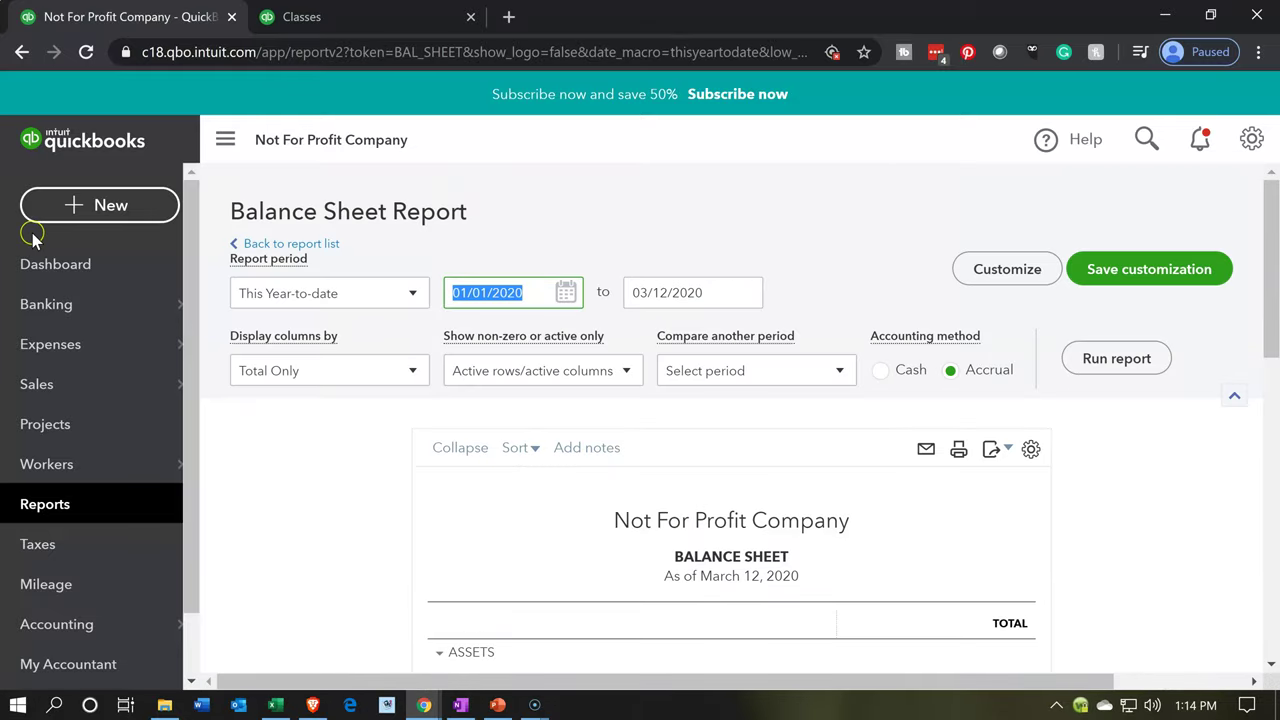
{"action": "key", "text": "Tab"}
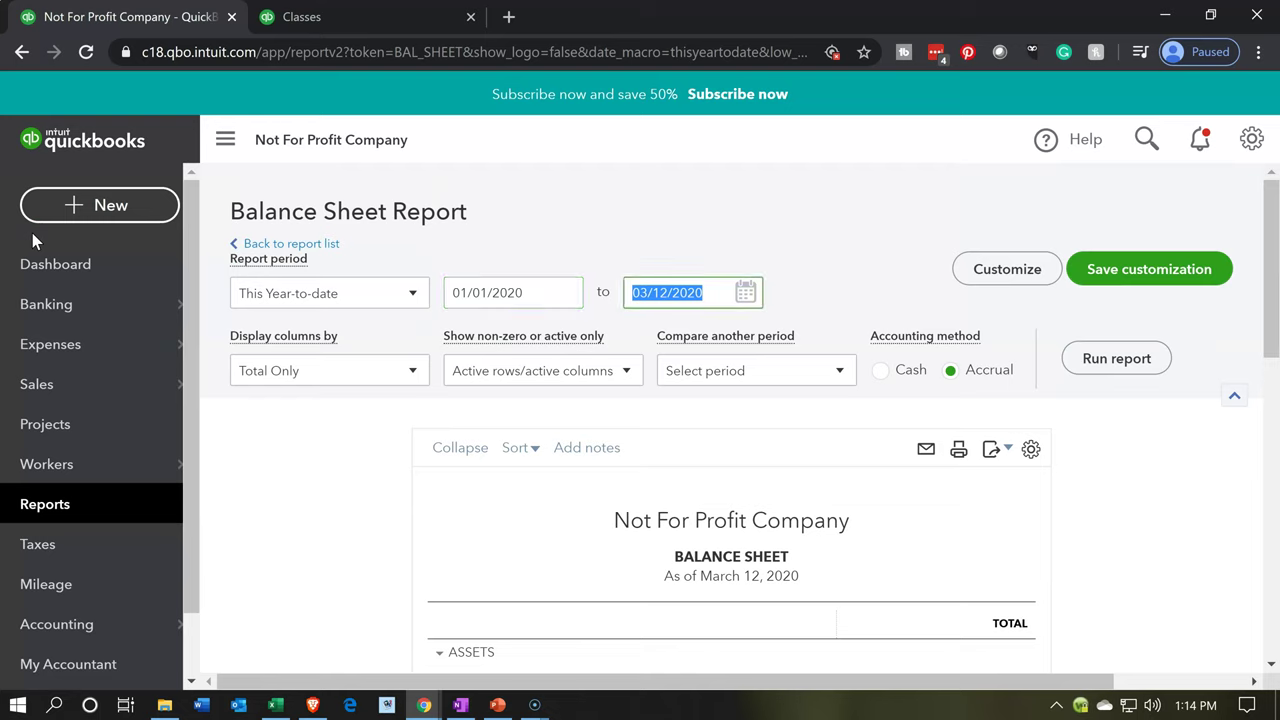
{"action": "type", "text": "123120"}
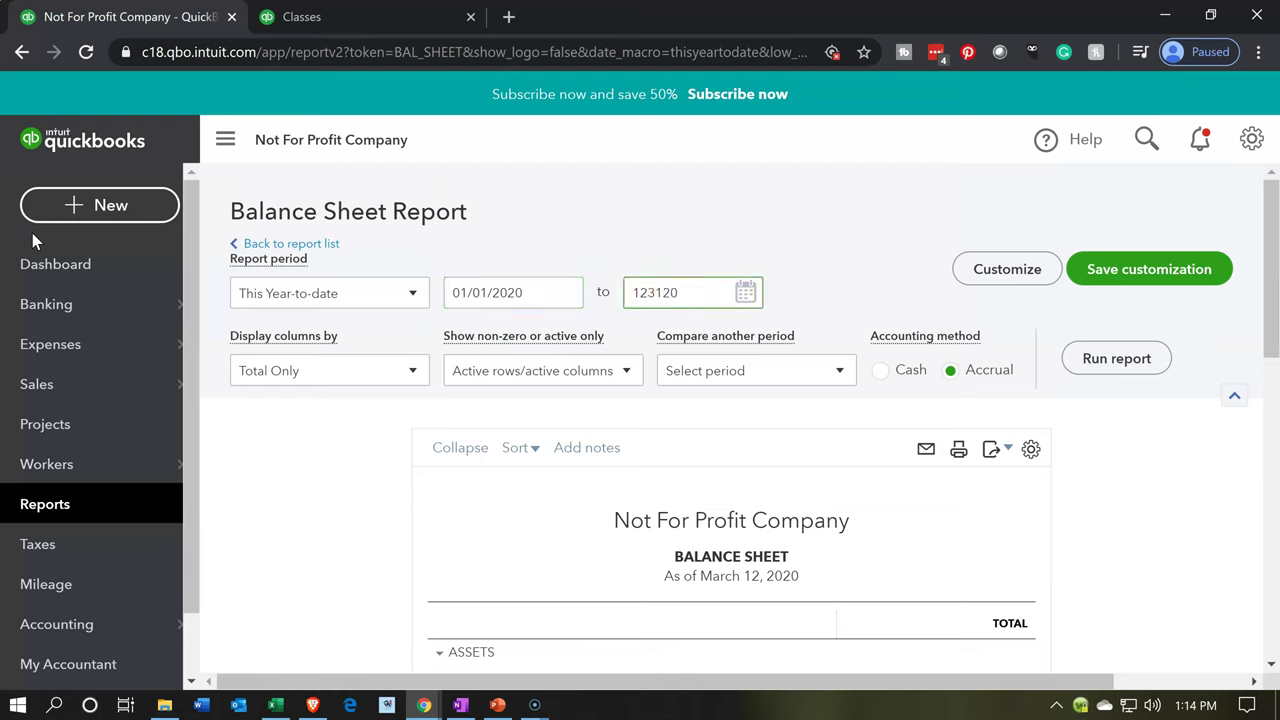
{"action": "key", "text": "Tab"}
{"action": "left_click", "coordinate": [1139, 364]}
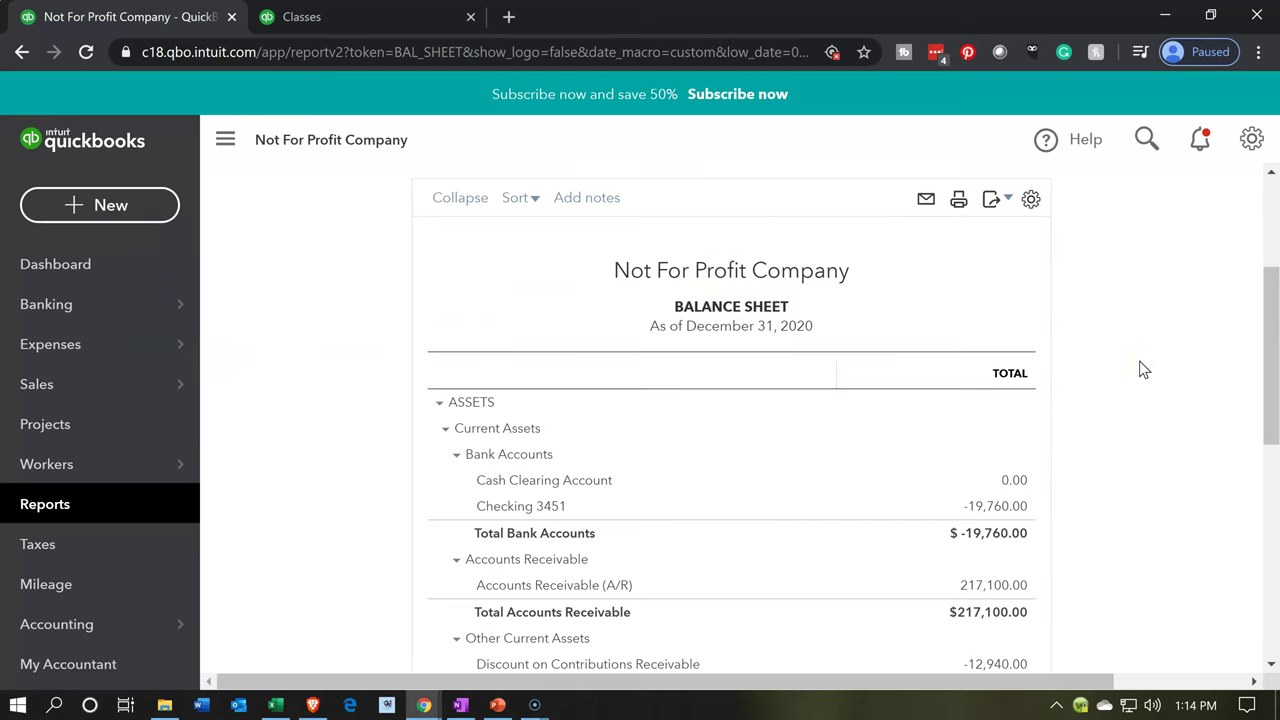
Duplicate the browser tab that holds the Balance Sheet report
{"action": "left_click", "coordinate": [160, 24]}
{"action": "right_click", "coordinate": [158, 24]}
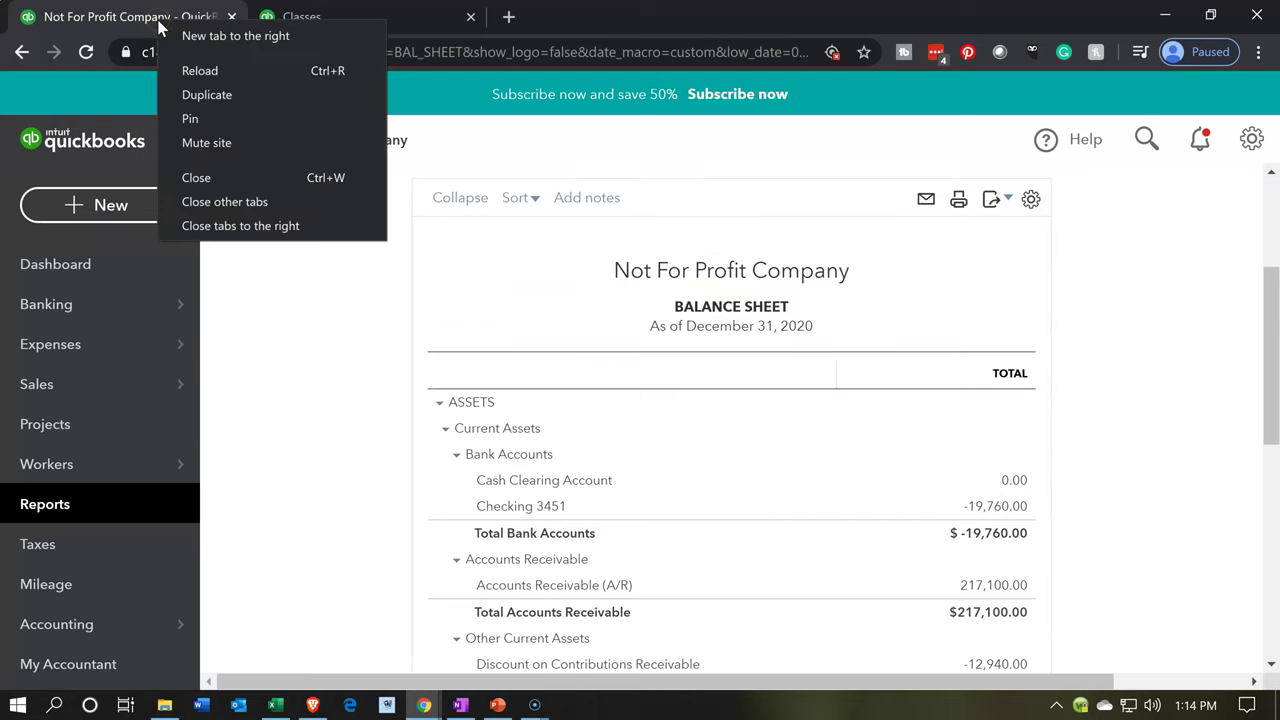
{"action": "left_click", "coordinate": [193, 91]}
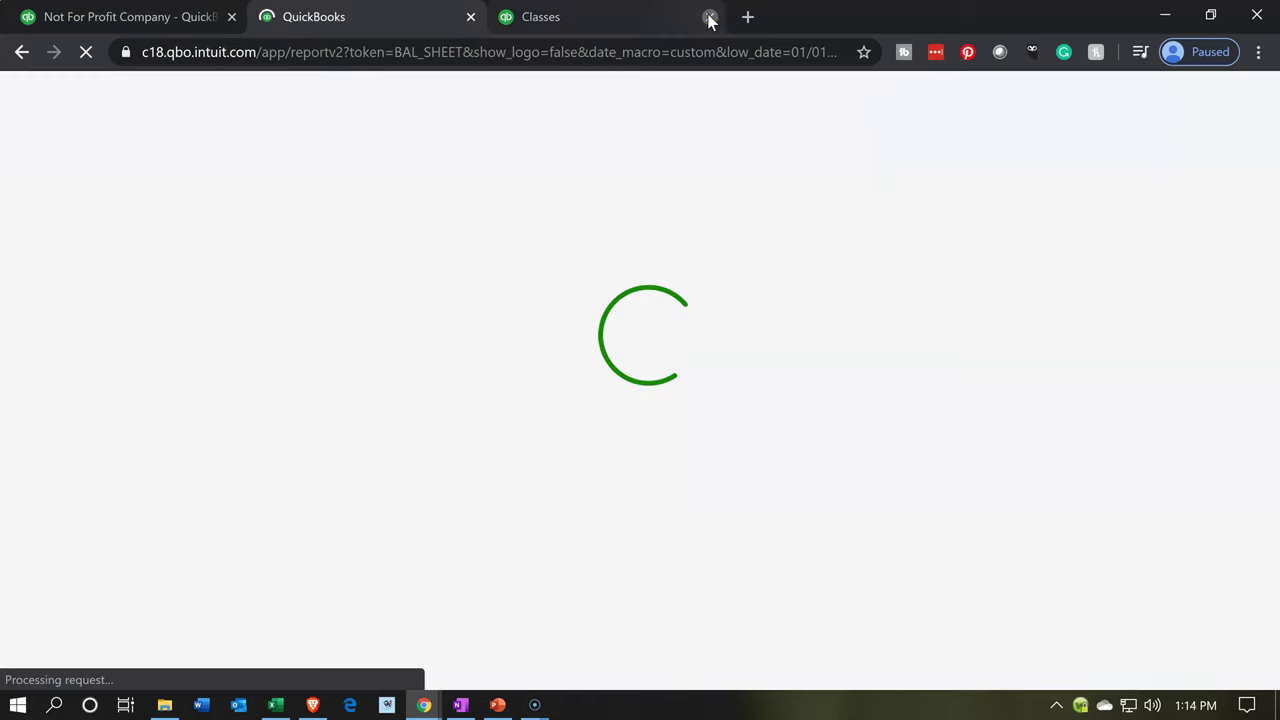
Close the Classes browser tab and run the Profit and Loss report in the first tab for 01/01/2020 to 12/31/2020
{"action": "left_click", "coordinate": [708, 18]}
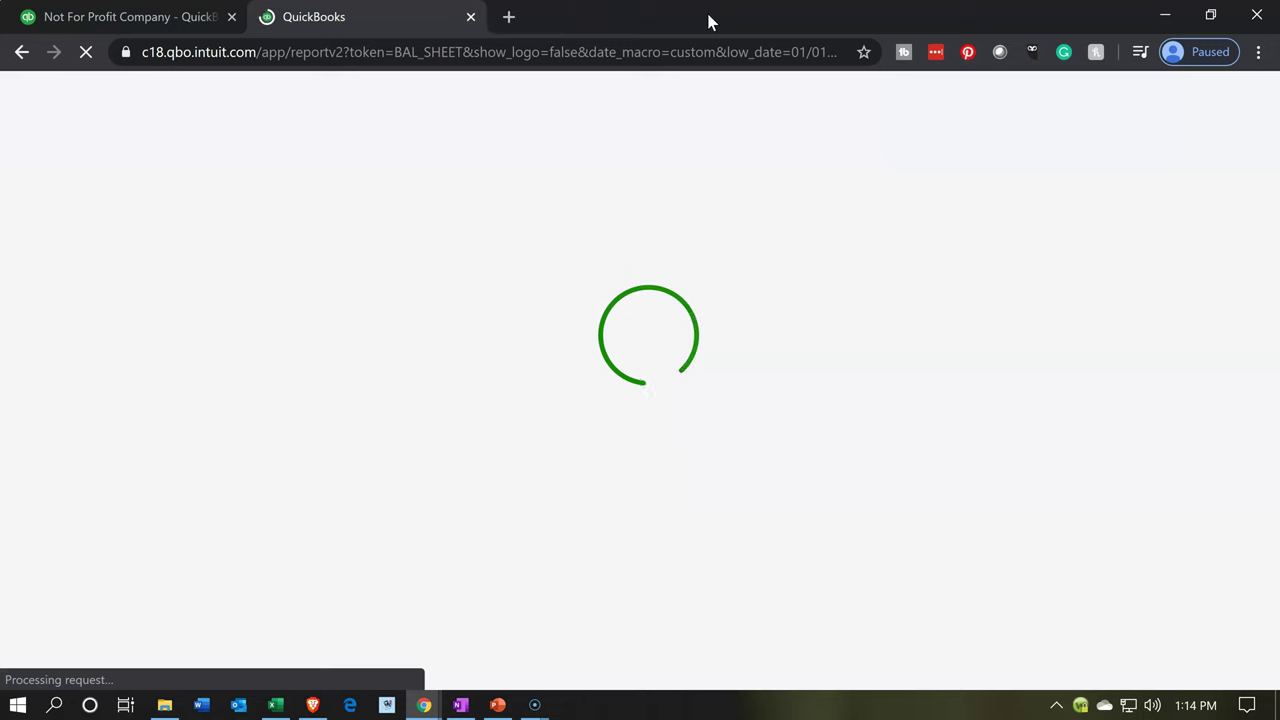
{"action": "left_click", "coordinate": [135, 20]}
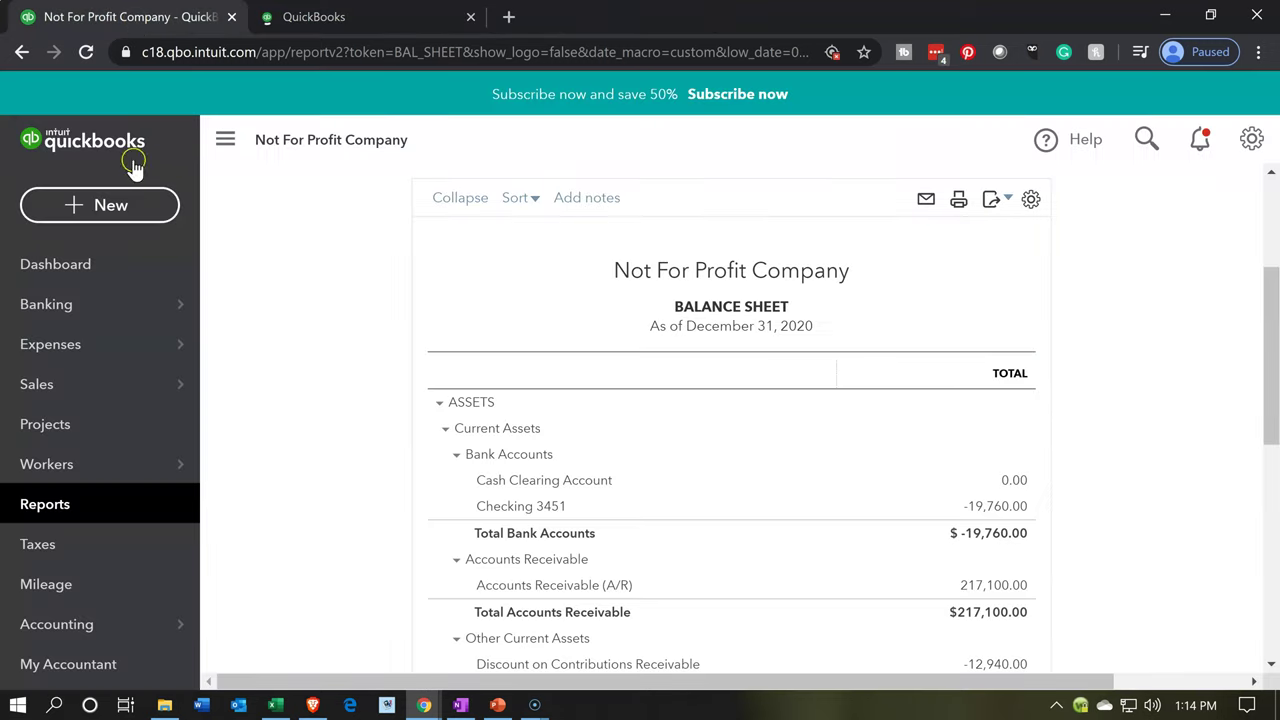
{"action": "left_click", "coordinate": [67, 510]}
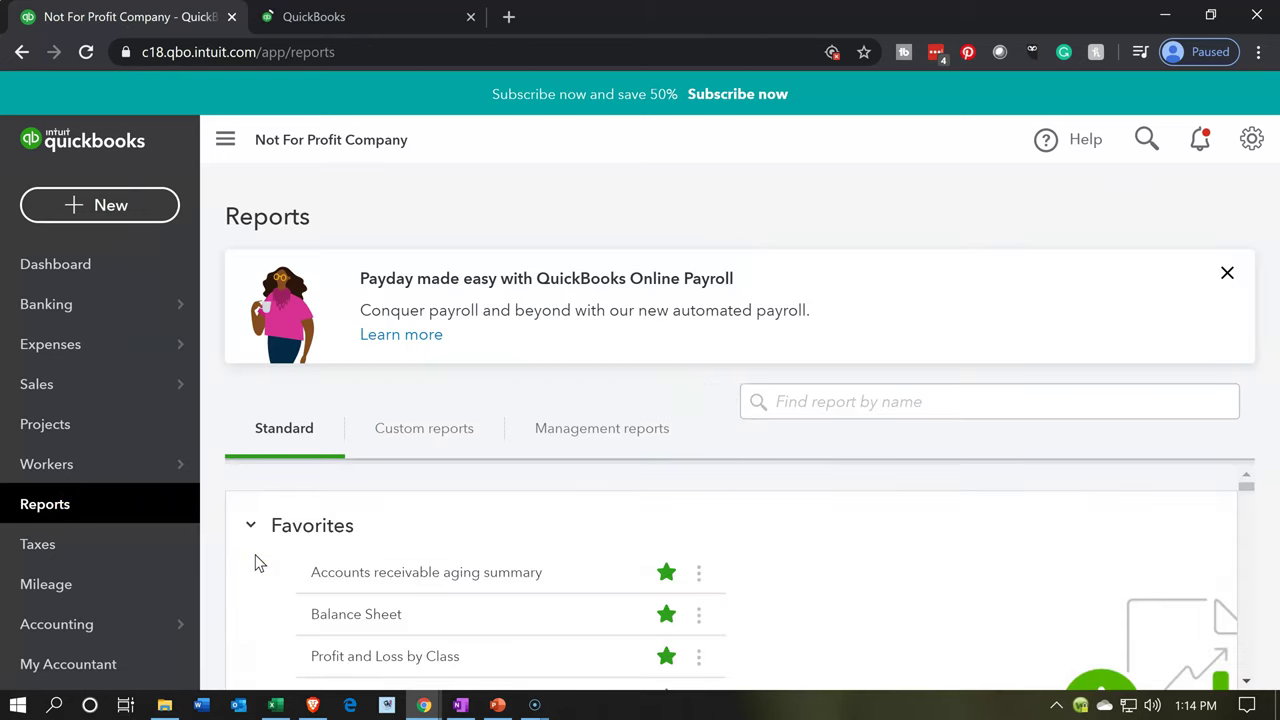
{"action": "scroll", "coordinate": [254, 563], "scroll_direction": "down", "scroll_amount": 2}
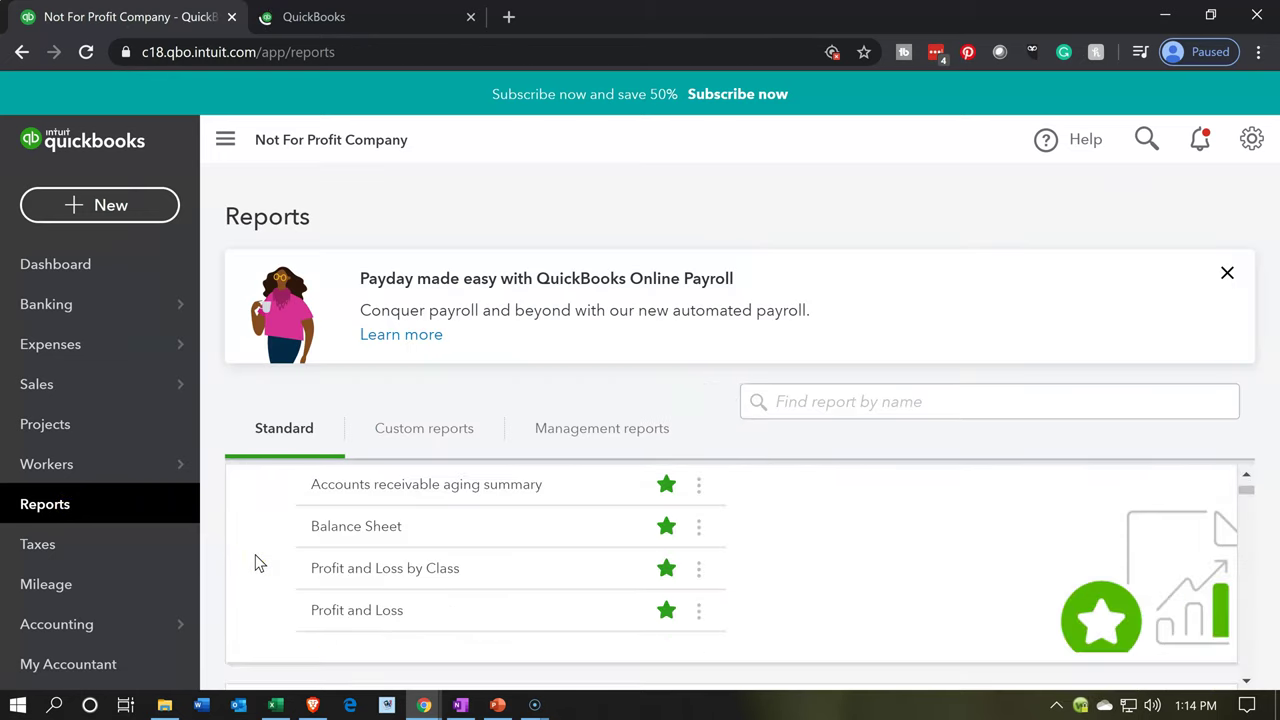
{"action": "left_click", "coordinate": [337, 600]}
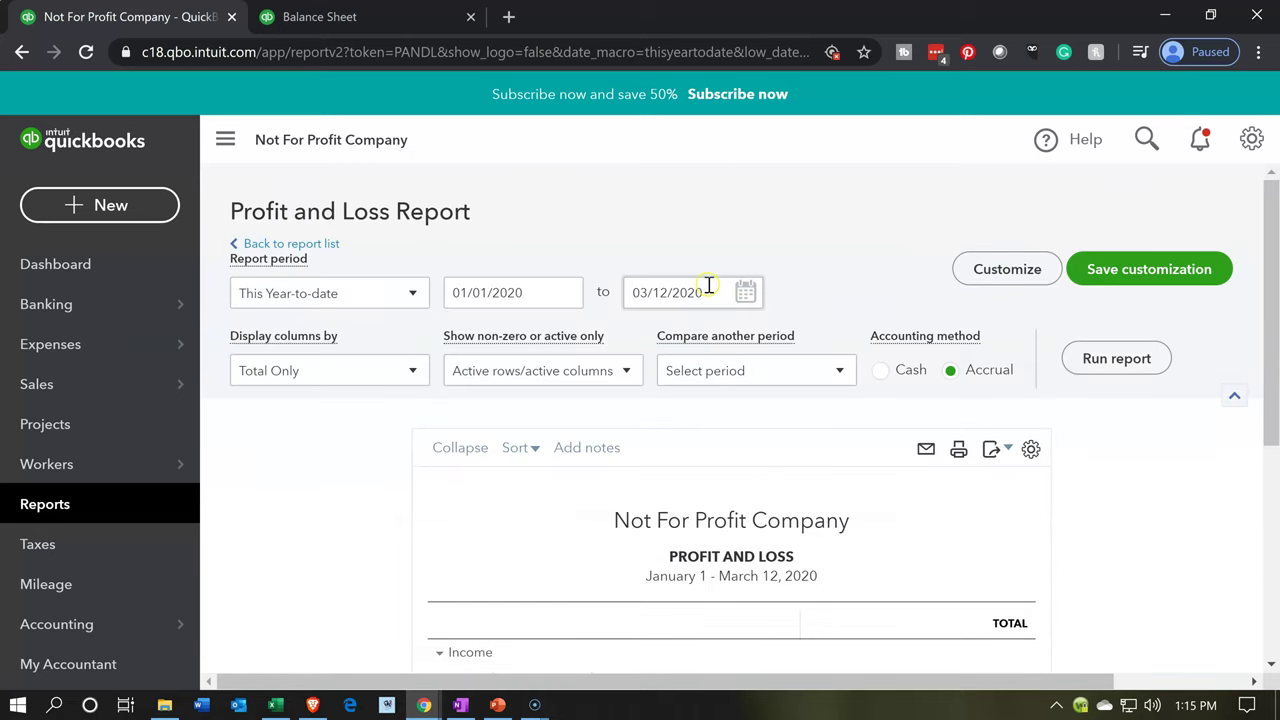
{"action": "key", "text": "Tab"}
{"action": "type", "text": "12312020"}
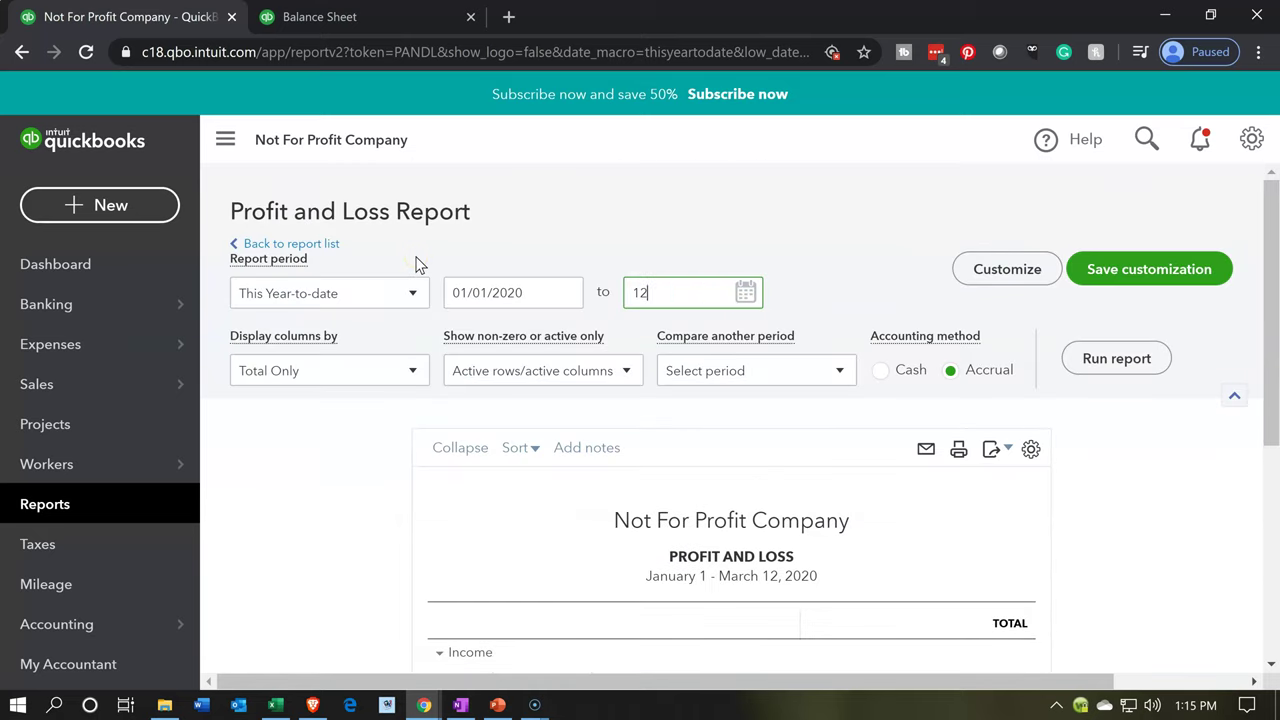
{"action": "left_click", "coordinate": [532, 275]}
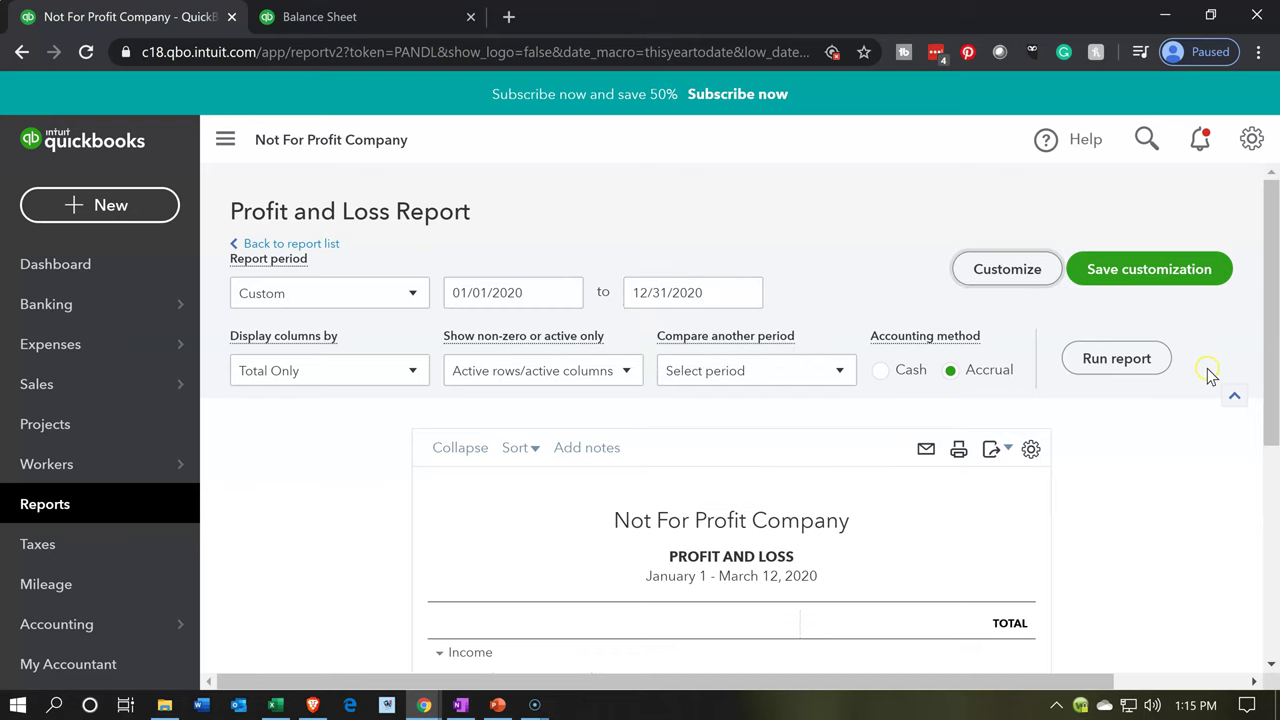
{"action": "left_click", "coordinate": [1140, 365]}
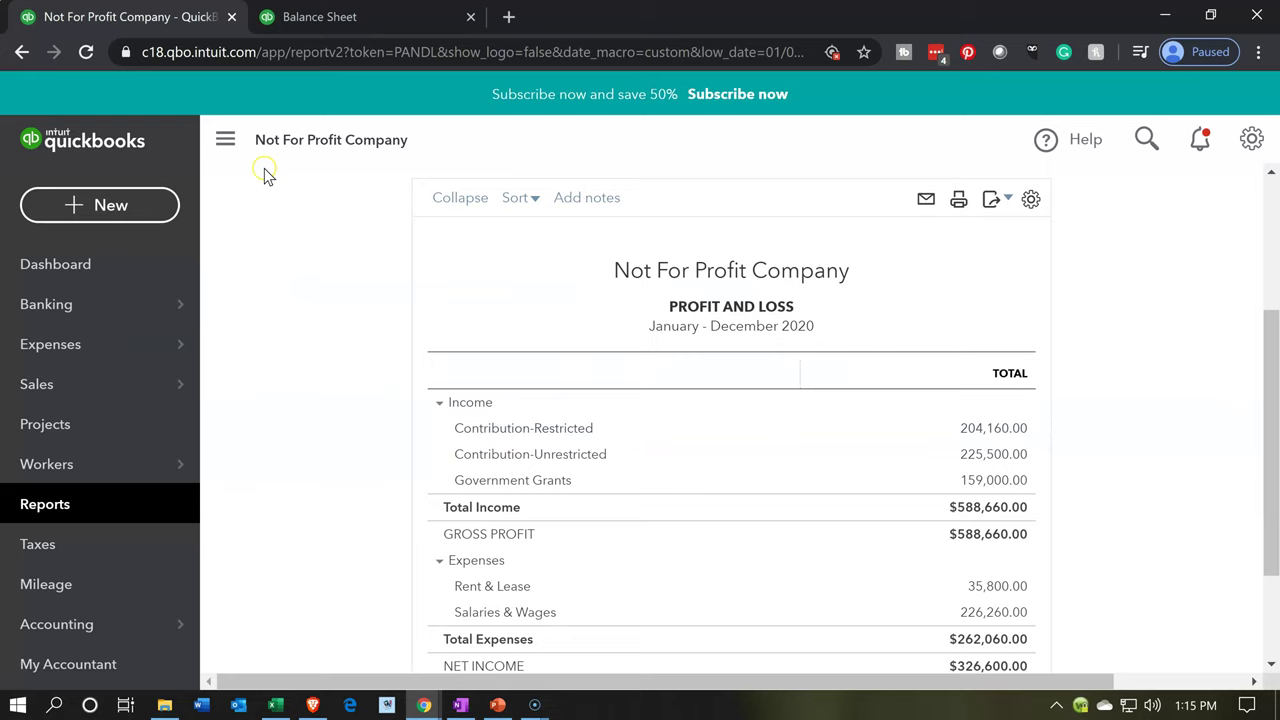
Review the transactions behind the Contribution-Restricted total on the Profit and Loss report, including their amounts, and return to the report summary
{"action": "left_click", "coordinate": [226, 140]}
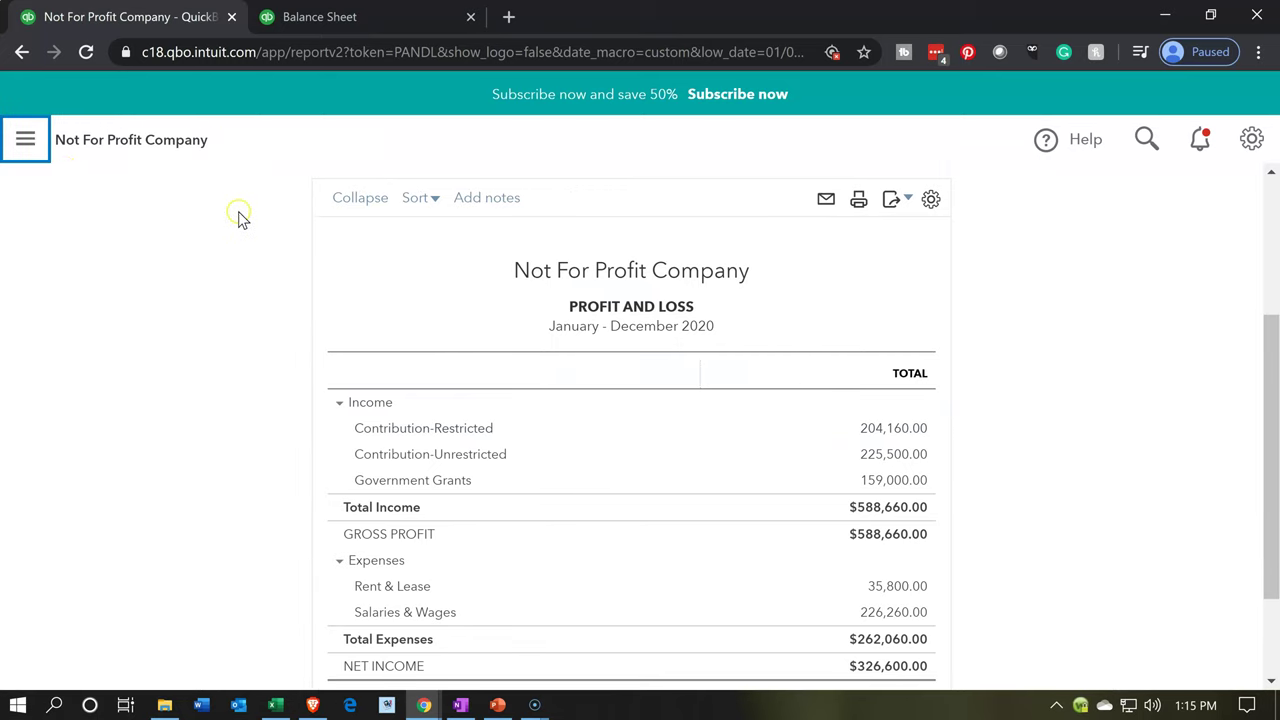
{"action": "key", "text": "ctrl+plus"}
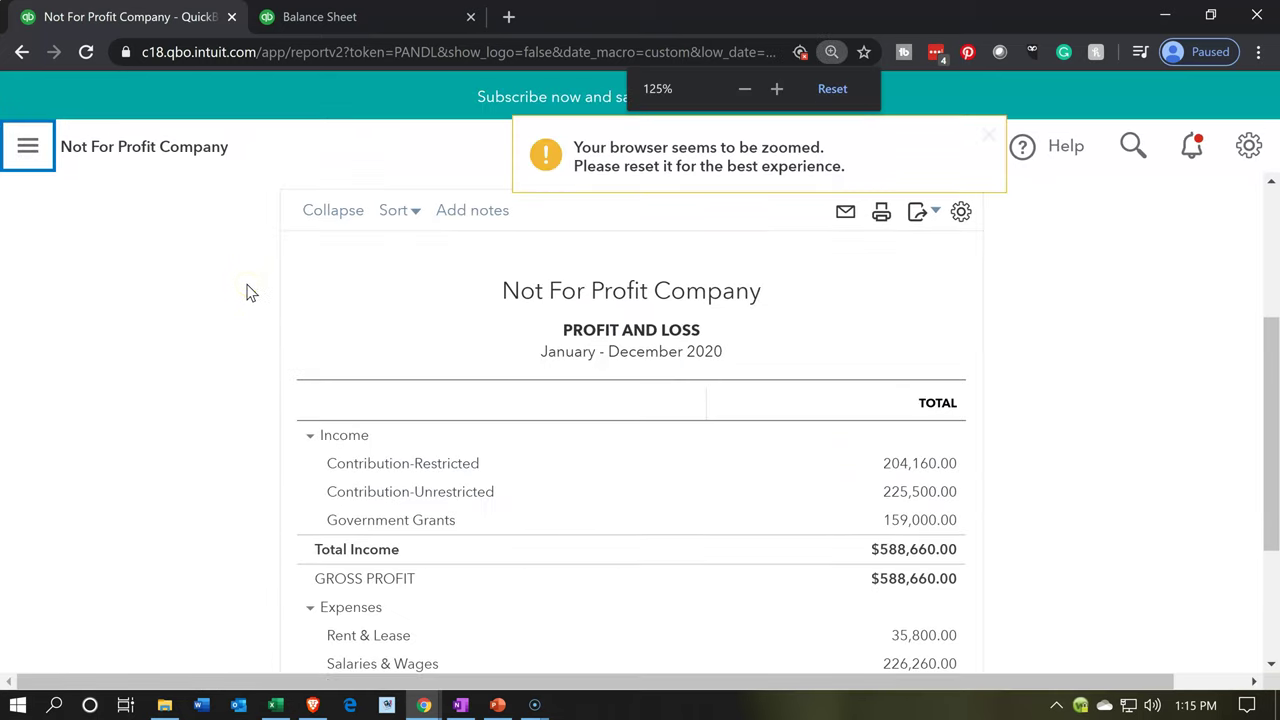
{"action": "key", "text": "ctrl+plus"}
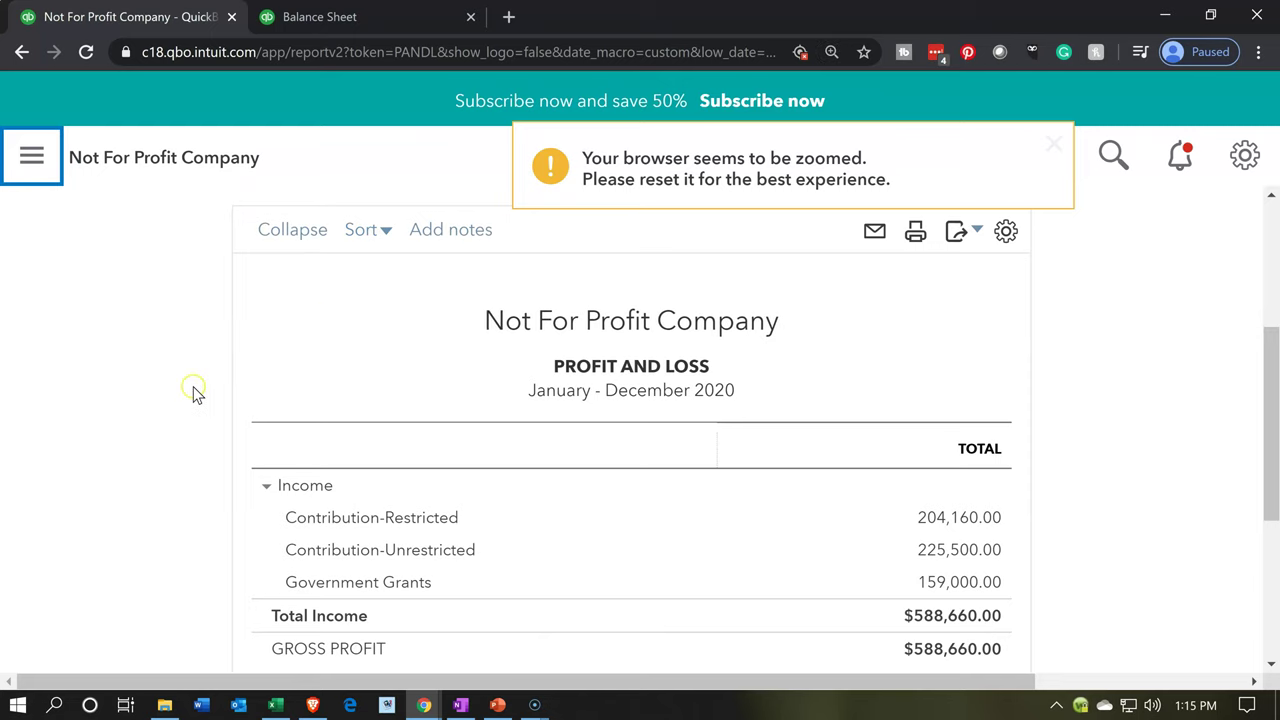
{"action": "scroll", "coordinate": [174, 394], "scroll_direction": "down", "scroll_amount": 1}
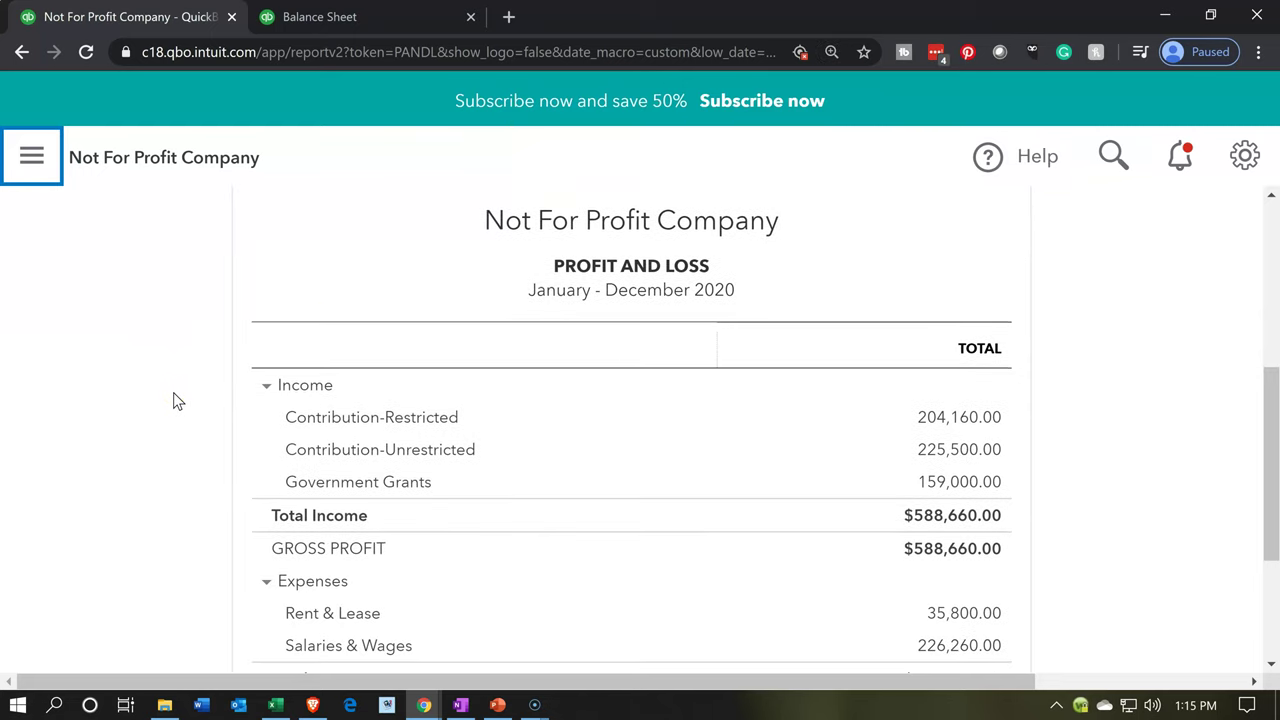
{"action": "left_click", "coordinate": [174, 410]}
{"action": "left_click", "coordinate": [960, 418]}
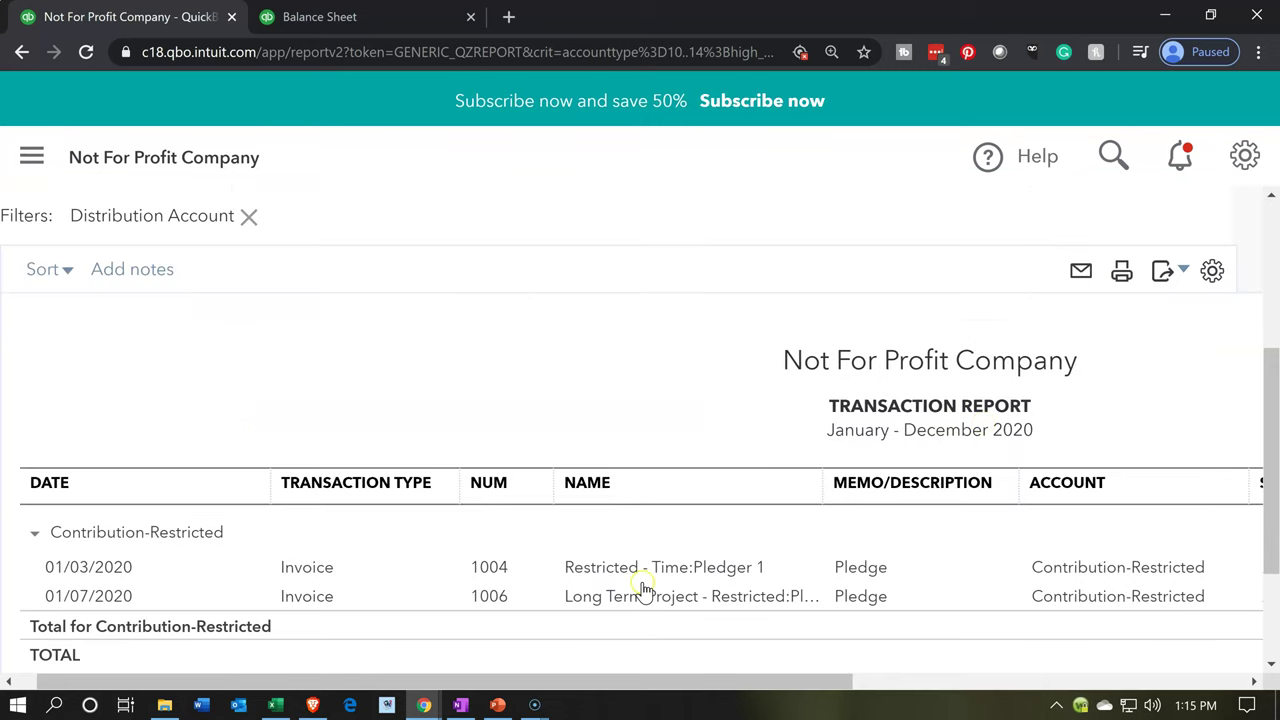
{"action": "left_click_drag", "start_coordinate": [611, 680], "coordinate": [1060, 700]}
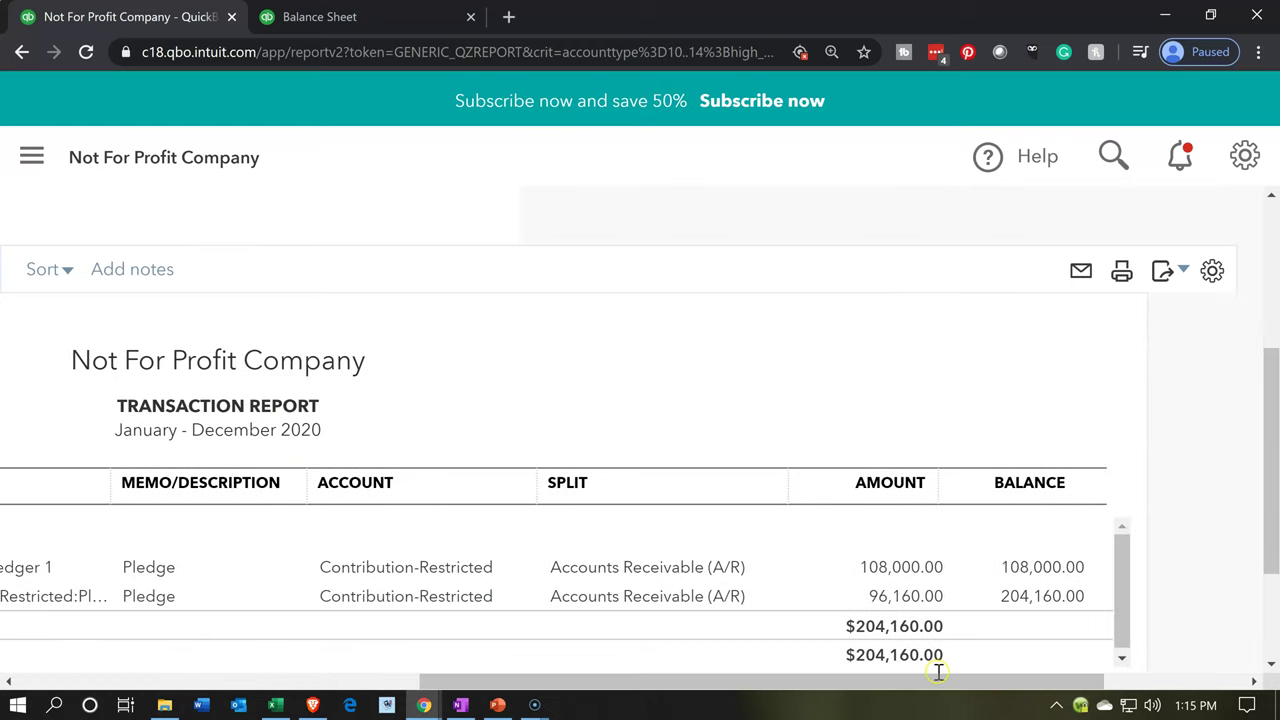
{"action": "left_click_drag", "start_coordinate": [940, 686], "coordinate": [420, 688]}
{"action": "scroll", "coordinate": [62, 470], "scroll_direction": "up", "scroll_amount": 3}
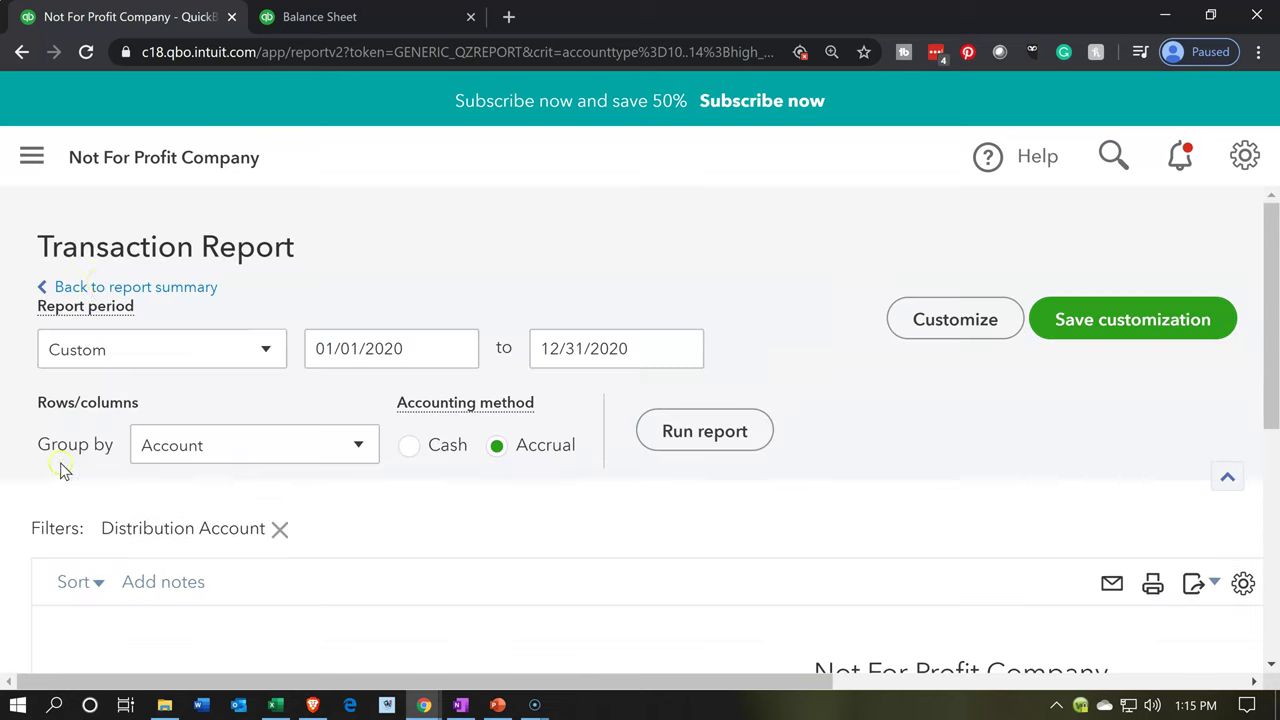
{"action": "left_click", "coordinate": [180, 288]}
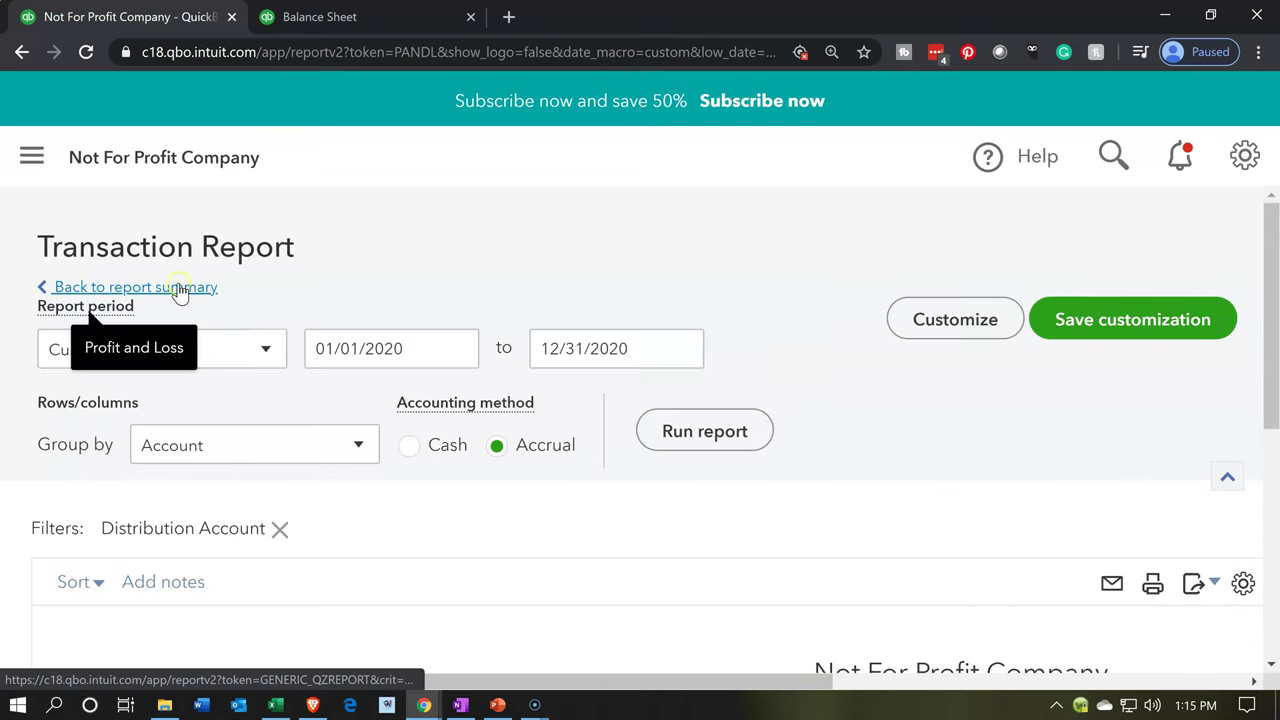
Review the invoices behind the Accounts Receivable (A/R) balance on the Balance Sheet, and return to the report summary
{"action": "left_click", "coordinate": [352, 16]}
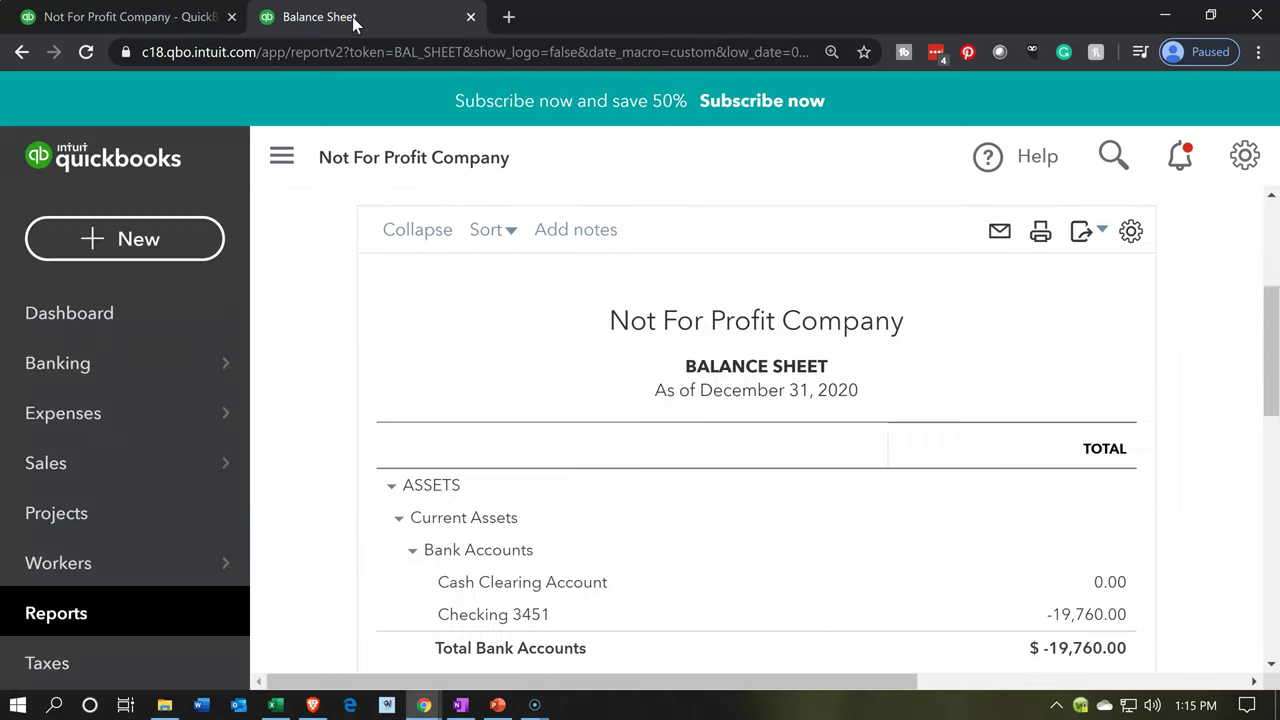
{"action": "left_click", "coordinate": [282, 160]}
{"action": "scroll", "coordinate": [335, 388], "scroll_direction": "down", "scroll_amount": 2}
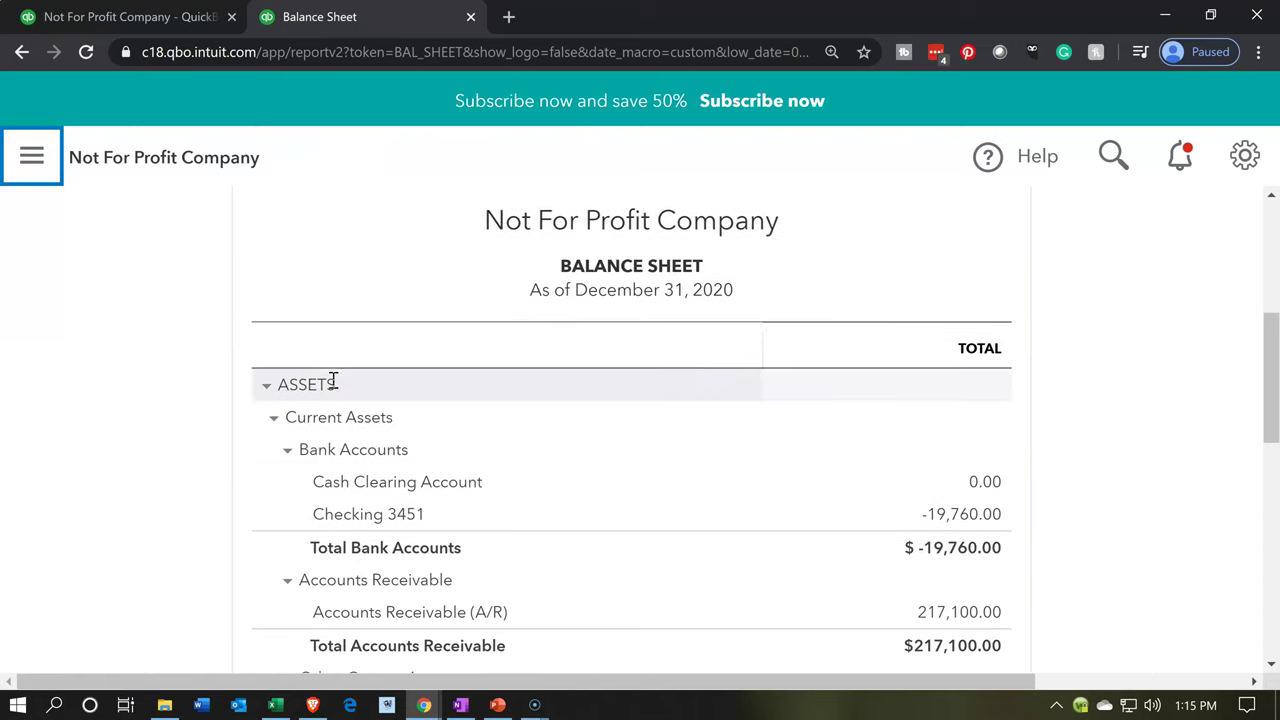
{"action": "left_click", "coordinate": [942, 514]}
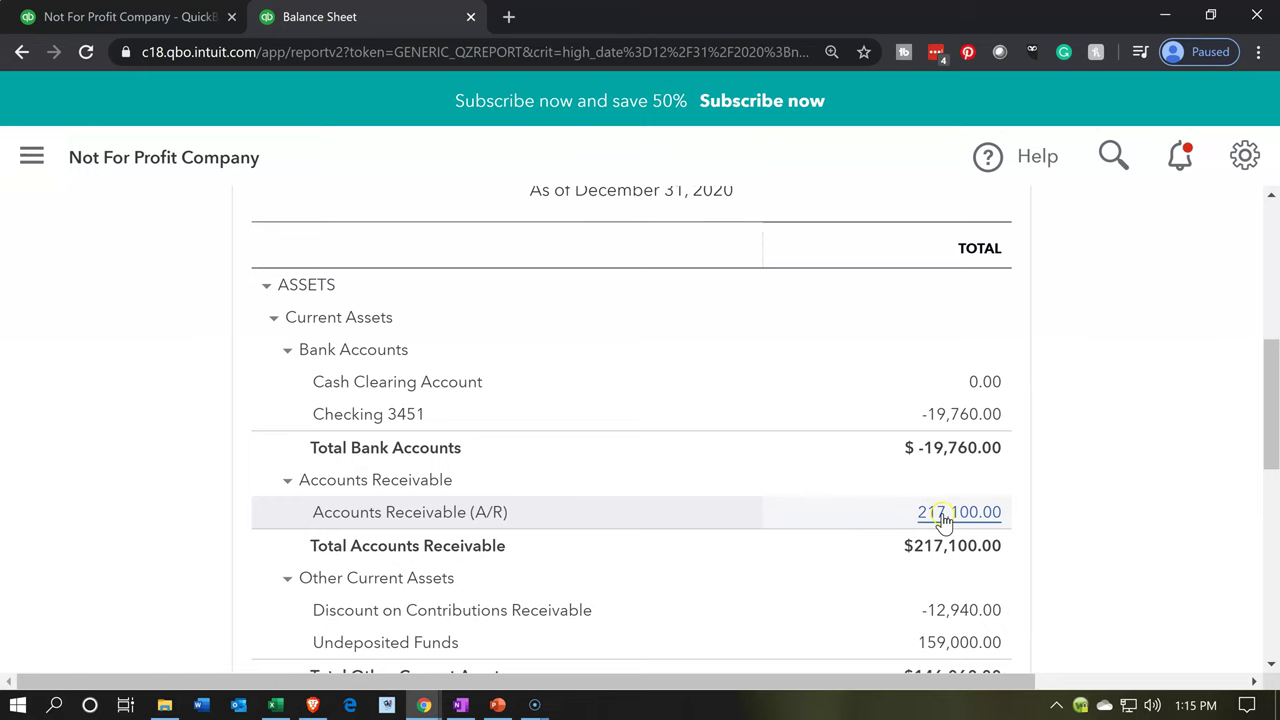
{"action": "scroll", "coordinate": [944, 520], "scroll_direction": "down", "scroll_amount": 1}
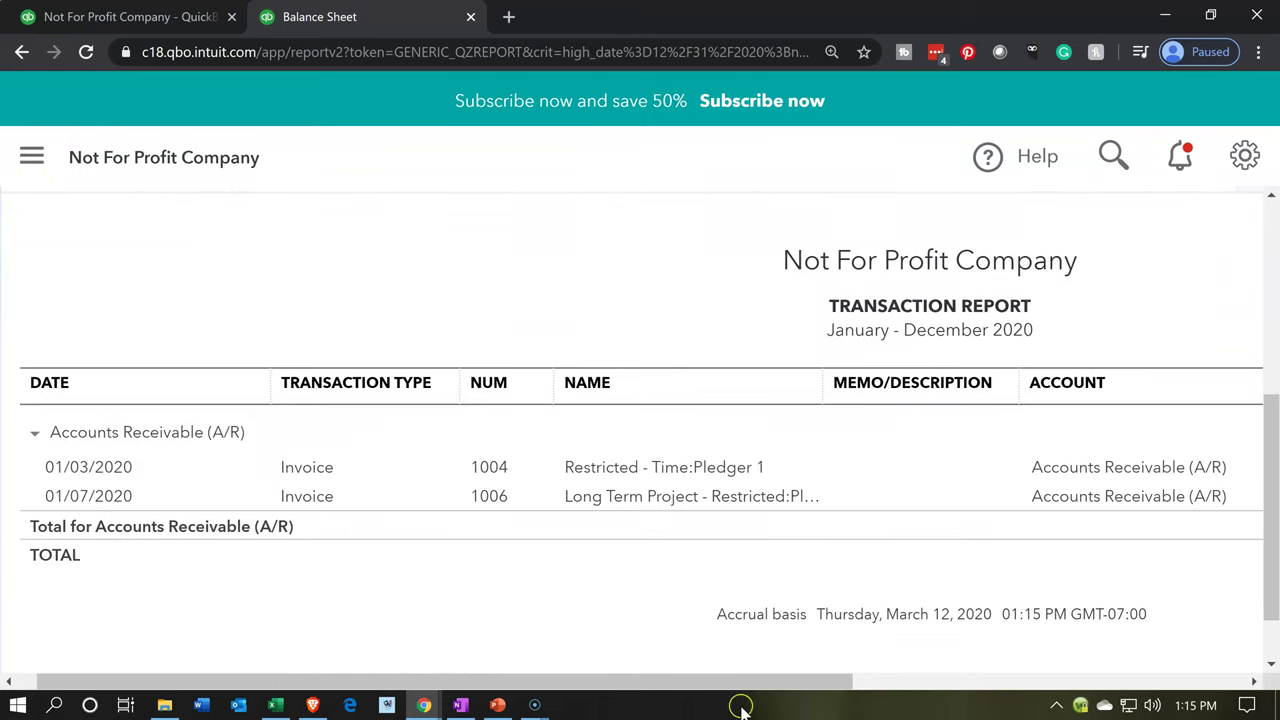
{"action": "left_click_drag", "start_coordinate": [738, 686], "coordinate": [1049, 631]}
{"action": "left_click_drag", "start_coordinate": [963, 686], "coordinate": [563, 662]}
{"action": "scroll", "coordinate": [272, 548], "scroll_direction": "up", "scroll_amount": 4}
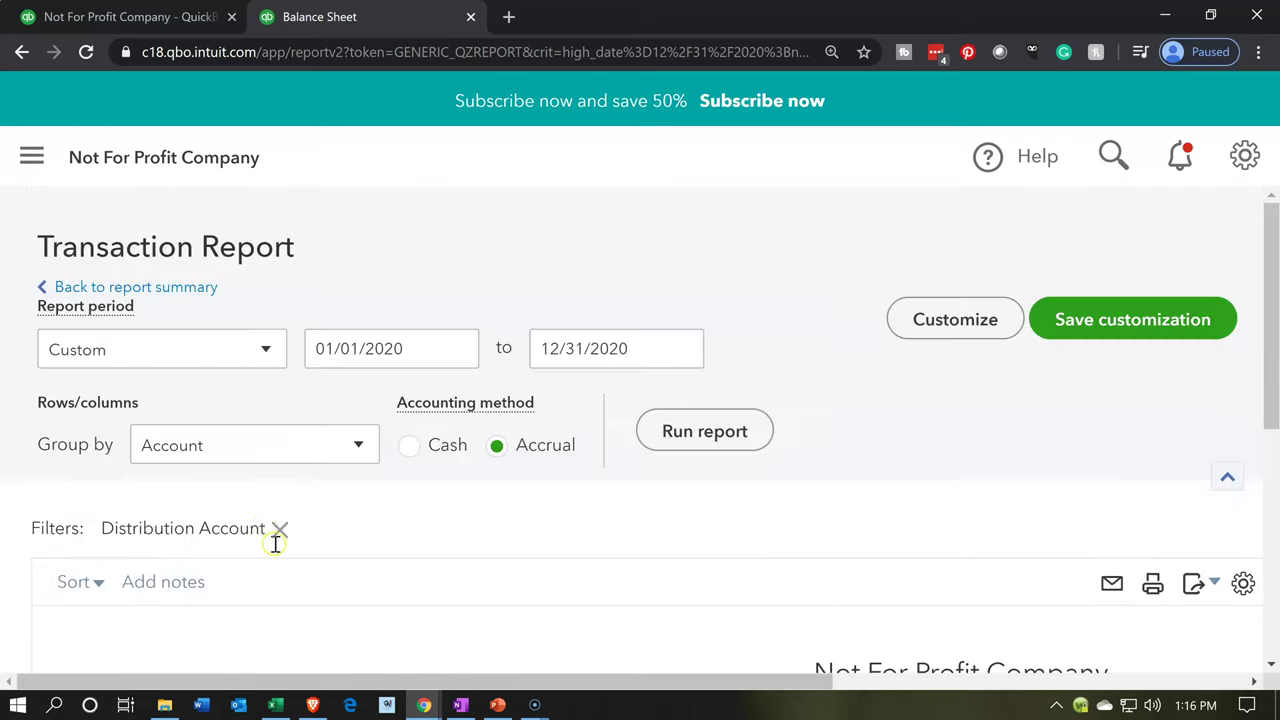
{"action": "left_click", "coordinate": [166, 290]}
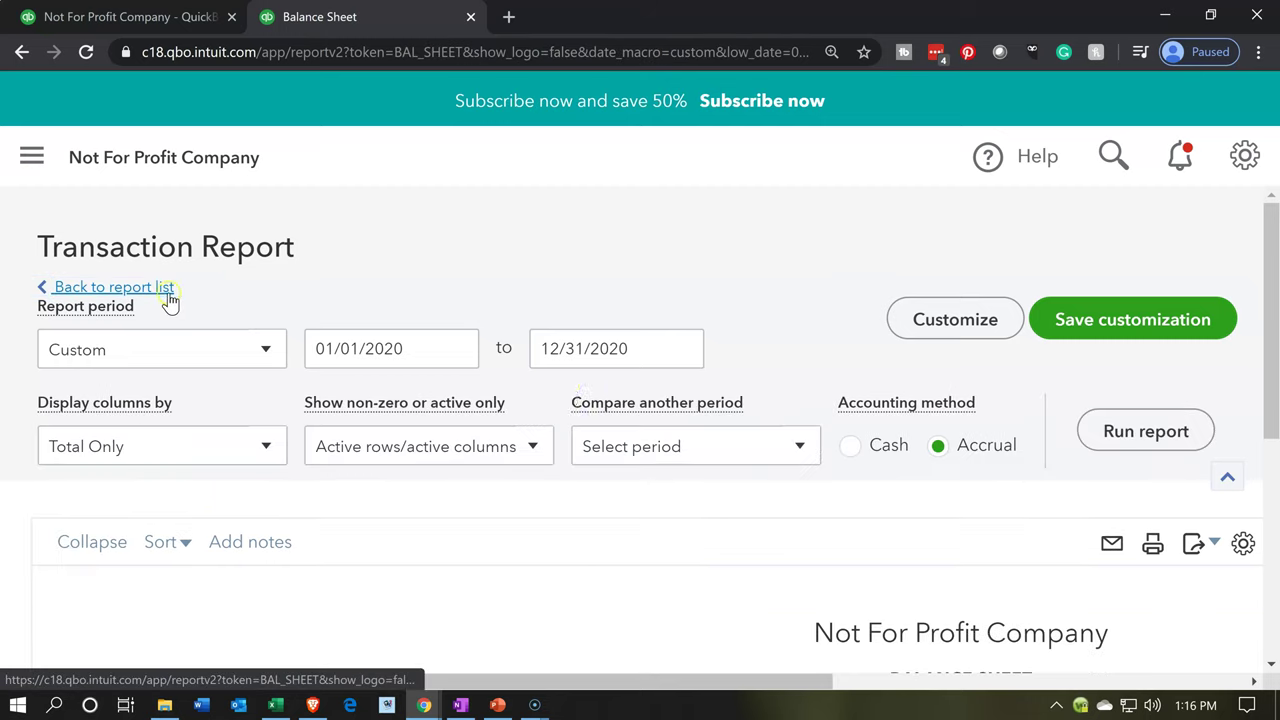
Review the transaction behind the Discount on Contributions Receivable balance on the Balance Sheet, and return to the report summary
{"action": "scroll", "coordinate": [545, 470], "scroll_direction": "down", "scroll_amount": 5}
{"action": "scroll", "coordinate": [540, 487], "scroll_direction": "down", "scroll_amount": 3}
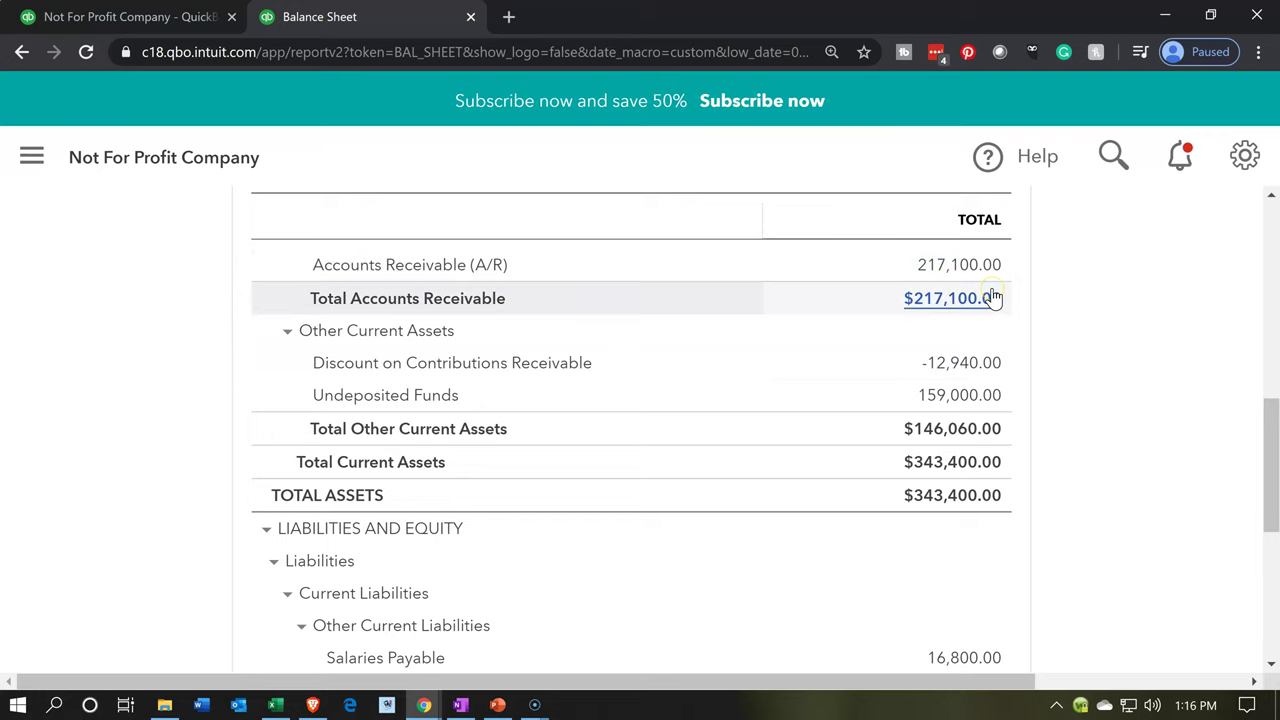
{"action": "left_click", "coordinate": [981, 370]}
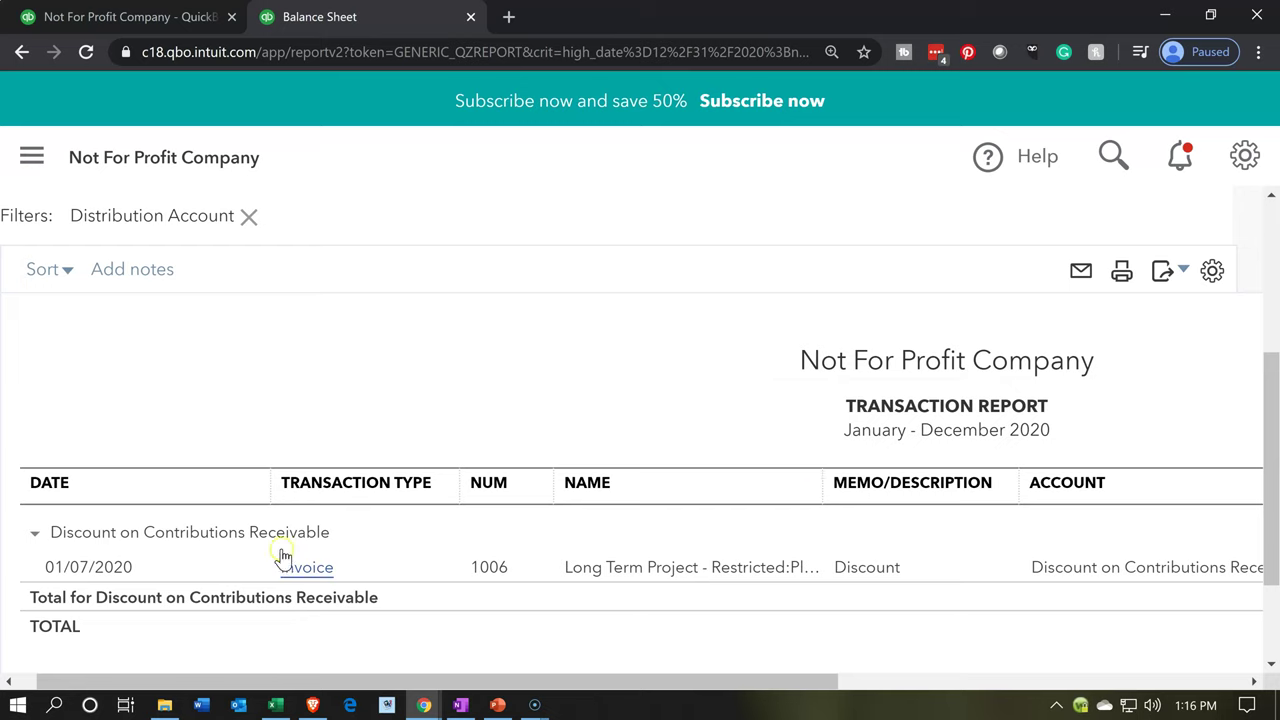
{"action": "scroll", "coordinate": [280, 560], "scroll_direction": "up", "scroll_amount": 3}
{"action": "left_click", "coordinate": [160, 288]}
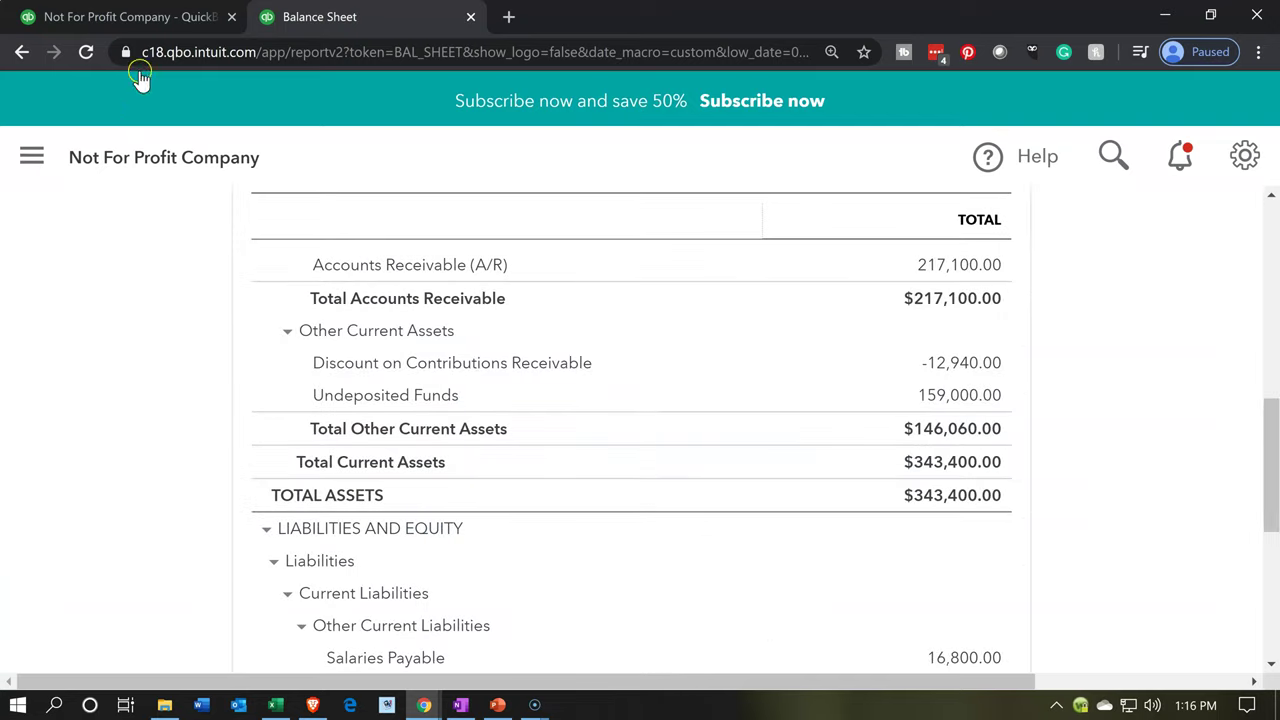
Rerun the Profit and Loss report with its columns displayed by Classes, and examine the Long Term Project and Total Restricted columns
{"action": "left_click", "coordinate": [147, 17]}
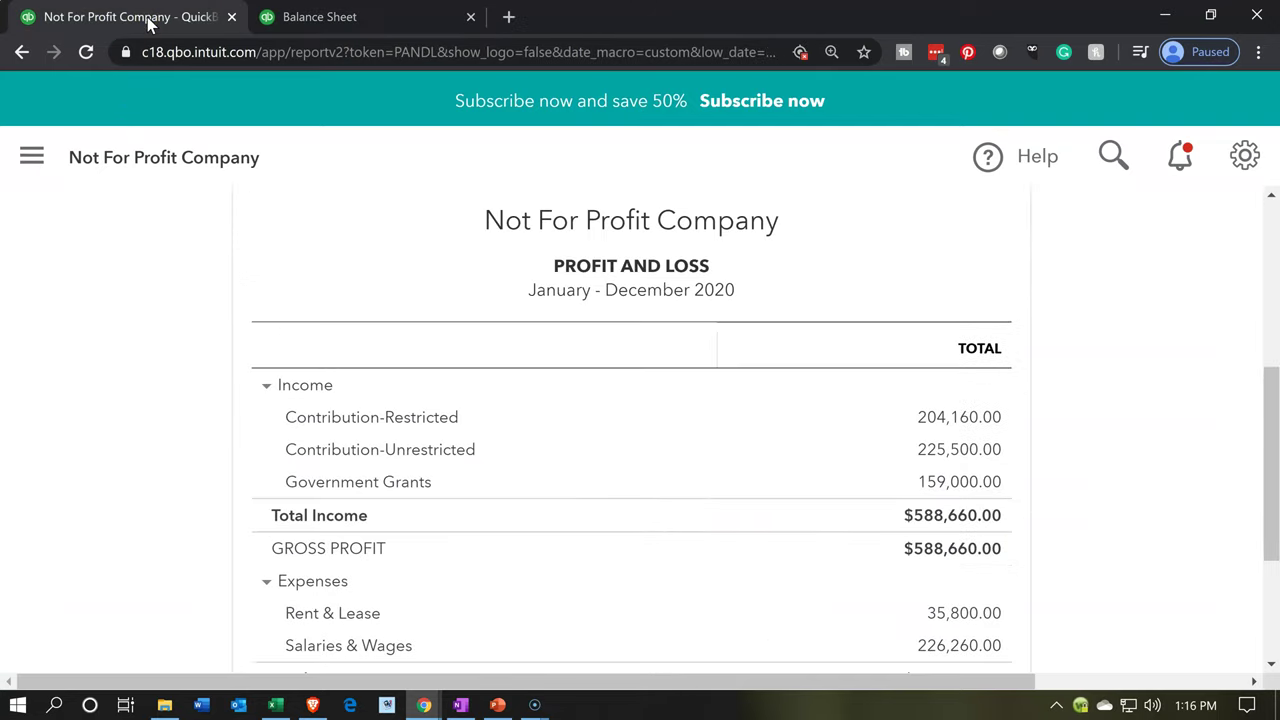
{"action": "scroll", "coordinate": [213, 405], "scroll_direction": "up", "scroll_amount": 4}
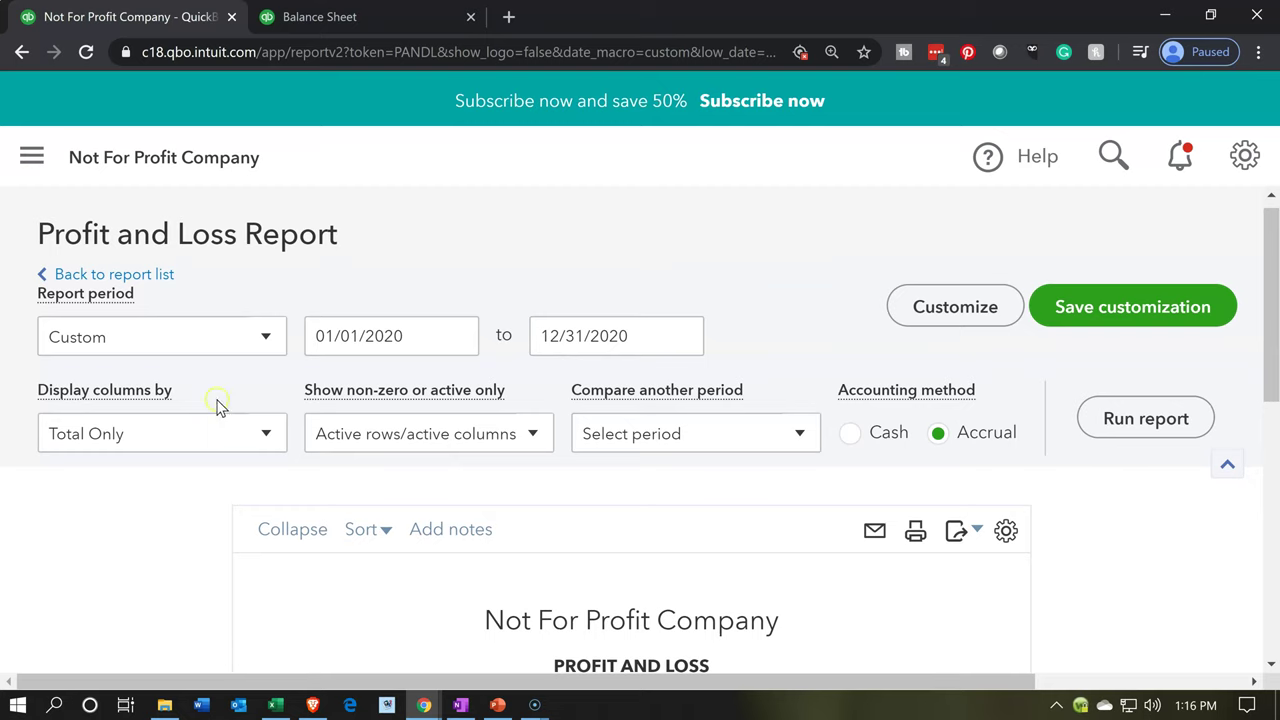
{"action": "scroll", "coordinate": [220, 408], "scroll_direction": "down", "scroll_amount": 1}
{"action": "left_click", "coordinate": [243, 334]}
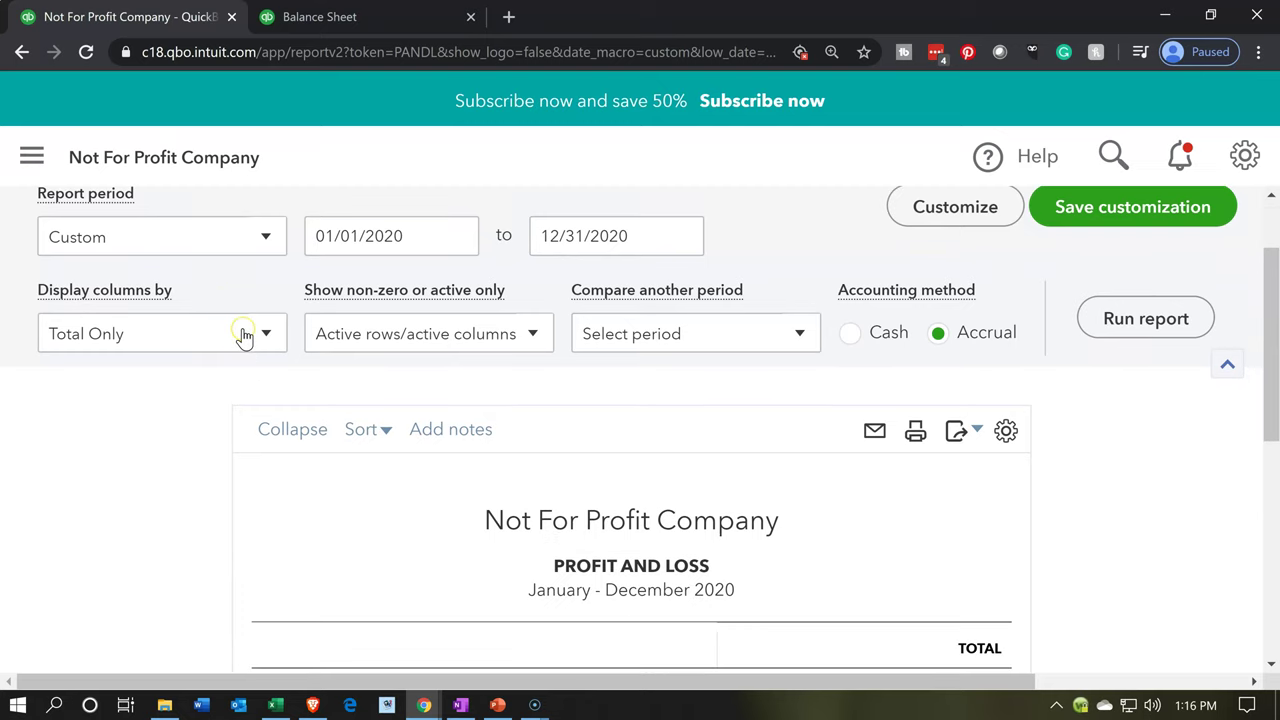
{"action": "left_click", "coordinate": [245, 335]}
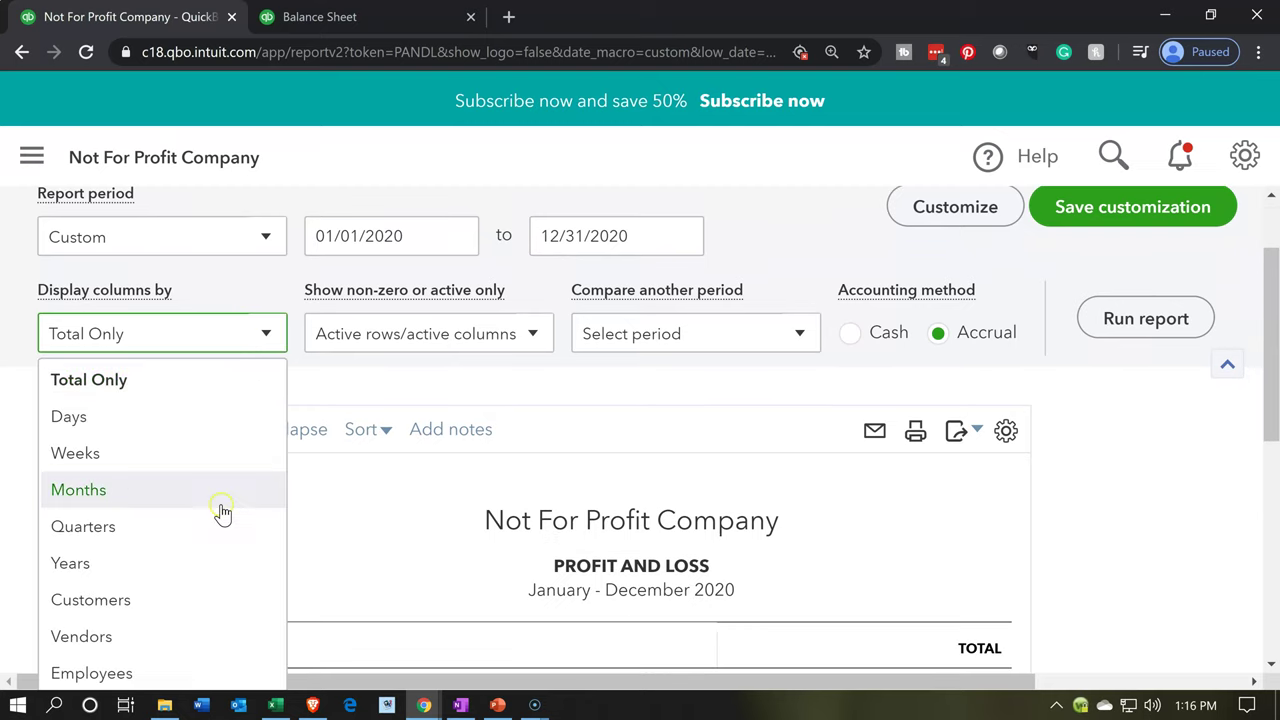
{"action": "scroll", "coordinate": [290, 510], "scroll_direction": "down", "scroll_amount": 1}
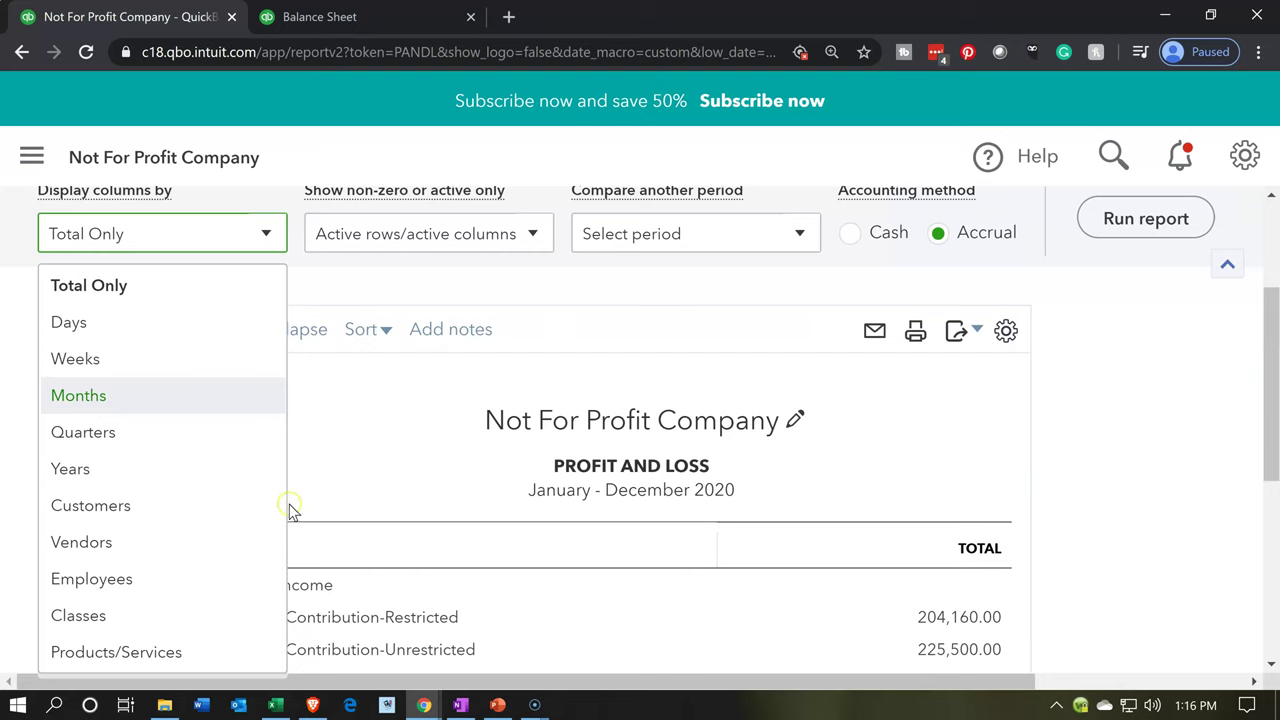
{"action": "left_click", "coordinate": [130, 615]}
{"action": "left_click", "coordinate": [1123, 226]}
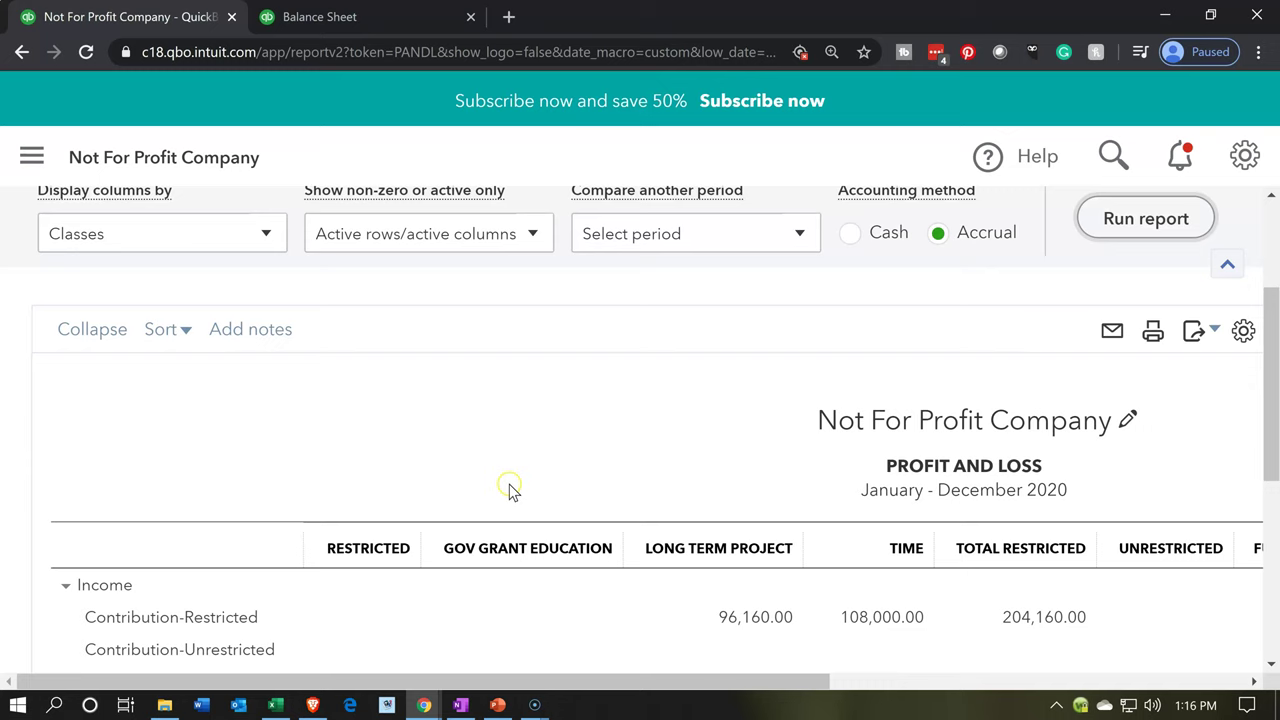
{"action": "scroll", "coordinate": [486, 495], "scroll_direction": "down", "scroll_amount": 1}
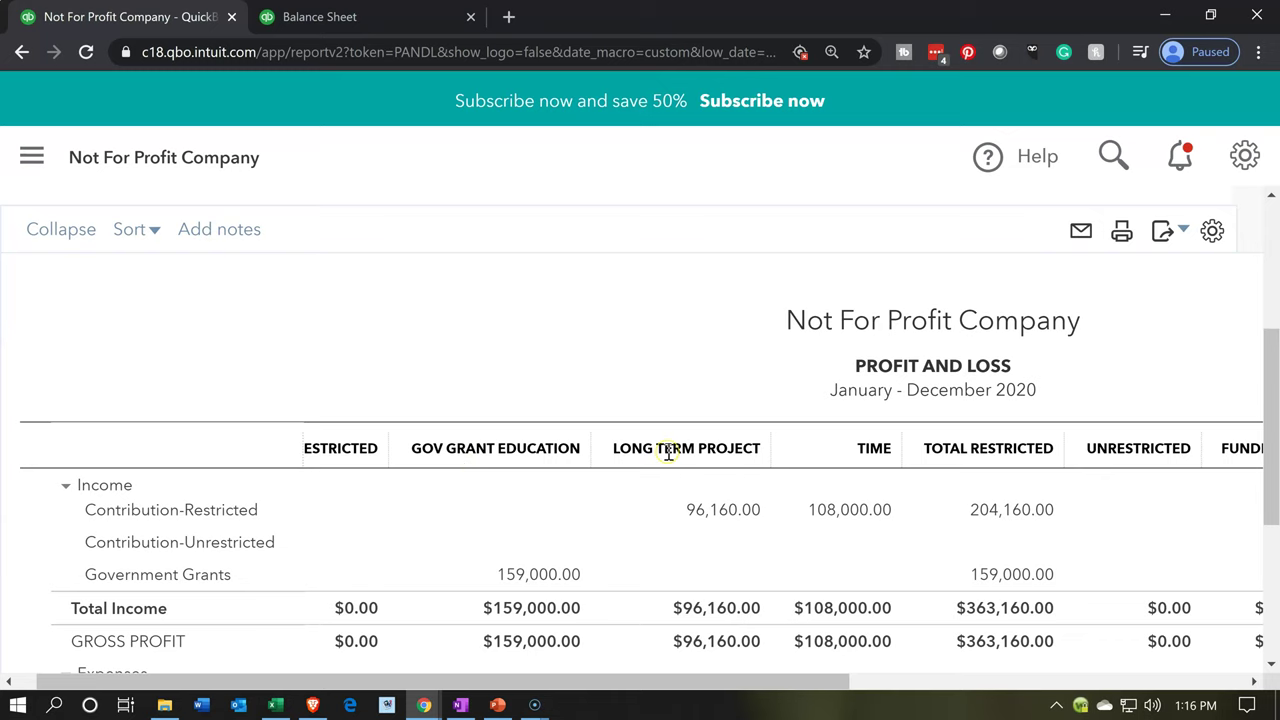
{"action": "scroll", "coordinate": [669, 451], "scroll_direction": "down", "scroll_amount": 1}
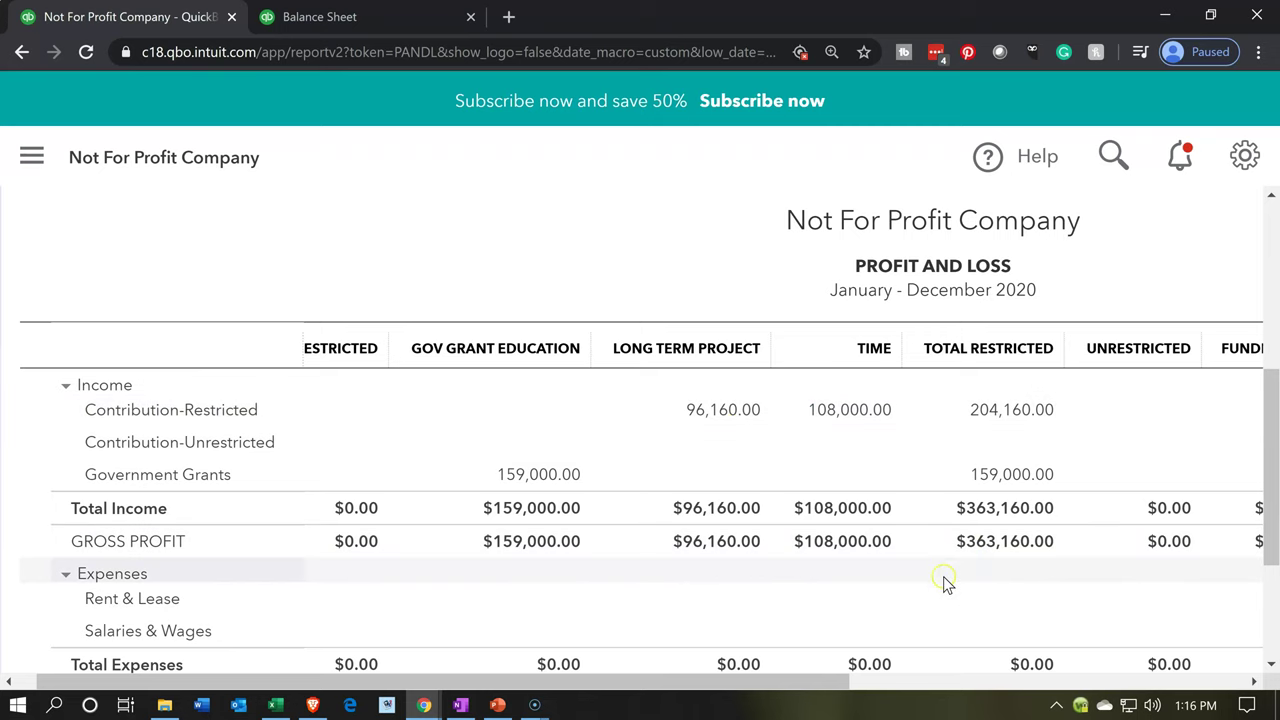
Switch to the Excel worksheet and examine the Statement of Activities columns without and with donor restrictions
{"action": "left_click", "coordinate": [276, 705]}
{"action": "left_click", "coordinate": [705, 428]}
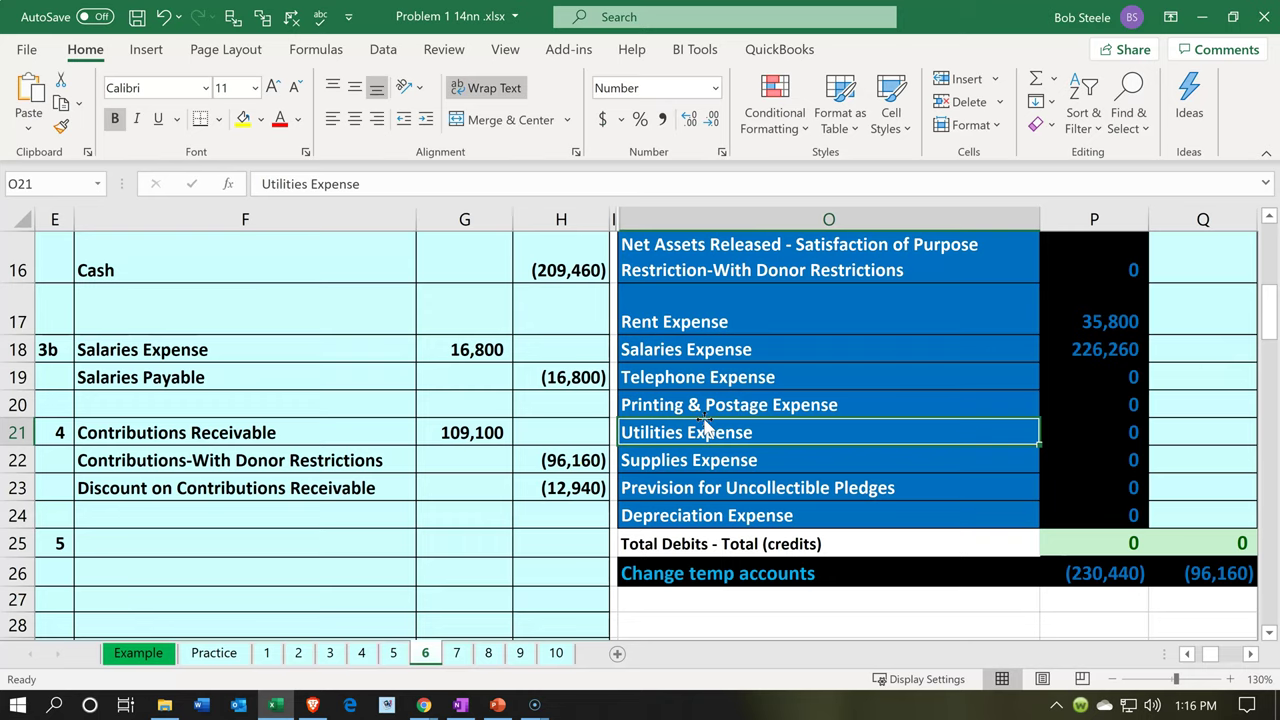
{"action": "key", "text": "Right"}
{"action": "key", "text": "Right"}
{"action": "key", "text": "Right"}
{"action": "key", "text": "Right"}
{"action": "key", "text": "Right"}
{"action": "key", "text": "Right"}
{"action": "key", "text": "Right"}
{"action": "key", "text": "Right"}
{"action": "key", "text": "Right"}
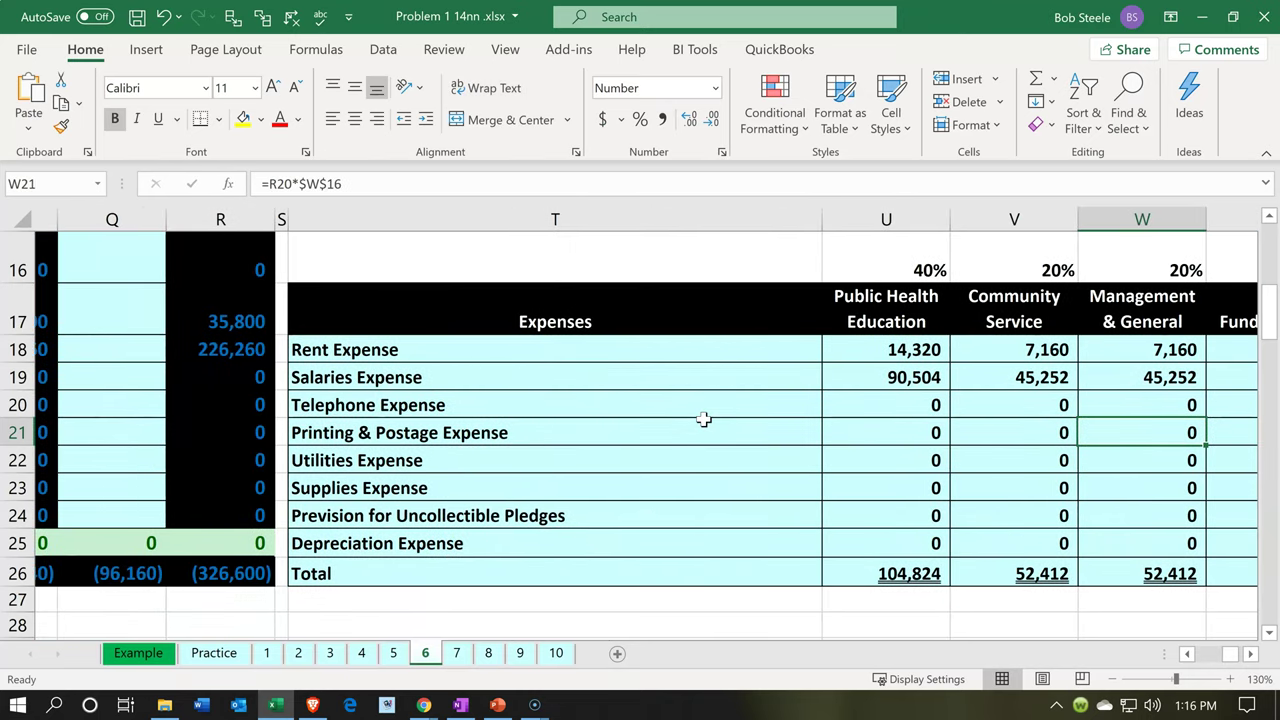
{"action": "scroll", "coordinate": [704, 420], "scroll_direction": "down", "scroll_amount": 8}
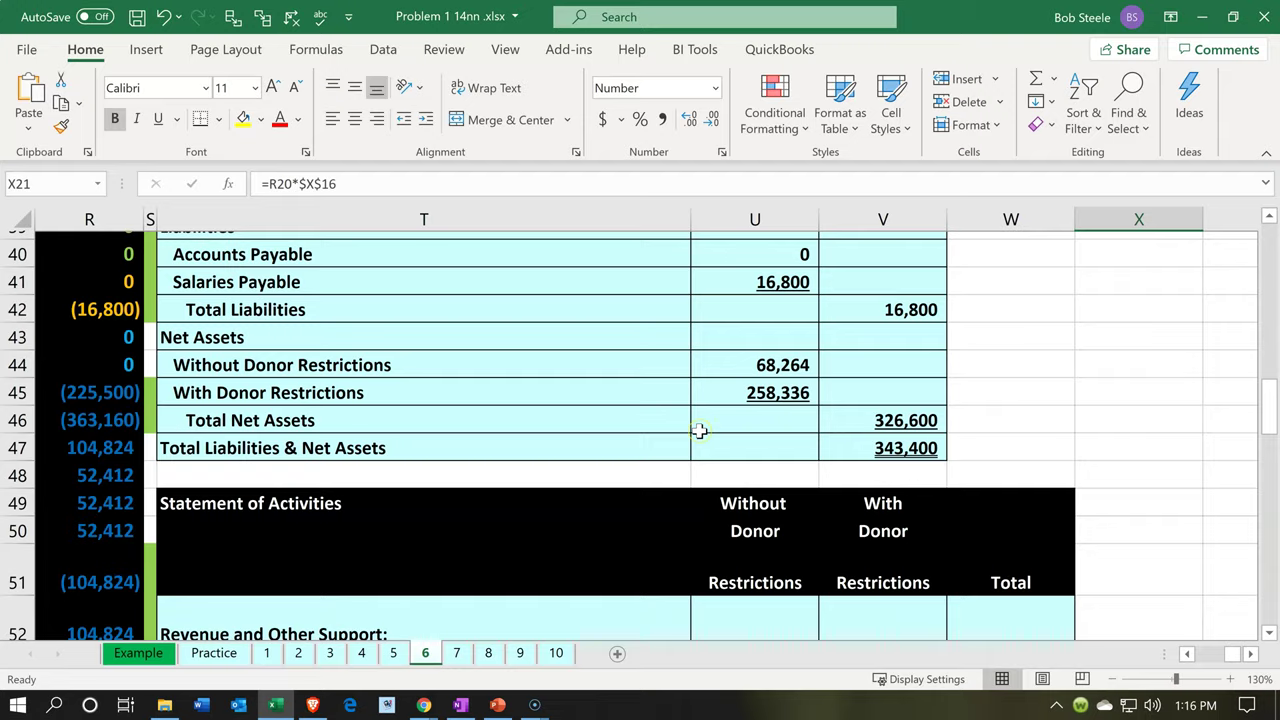
{"action": "scroll", "coordinate": [700, 429], "scroll_direction": "down", "scroll_amount": 3}
{"action": "left_click", "coordinate": [732, 404]}
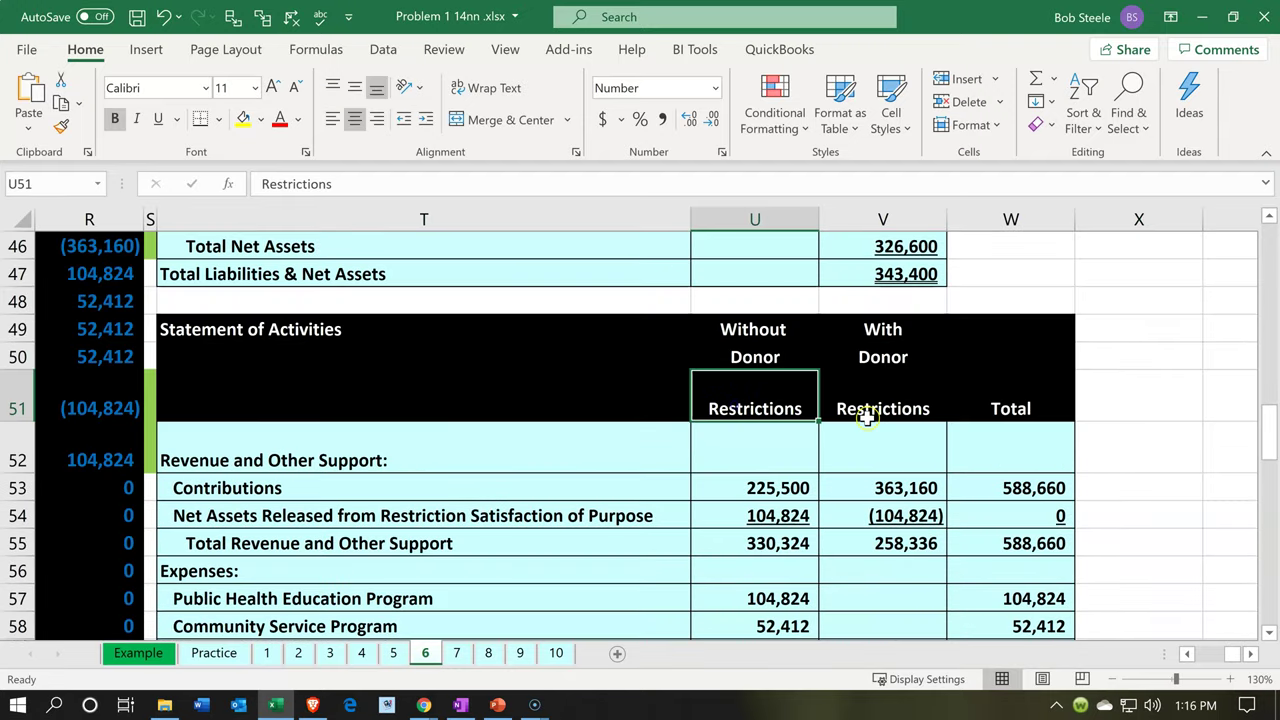
{"action": "left_click", "coordinate": [866, 420]}
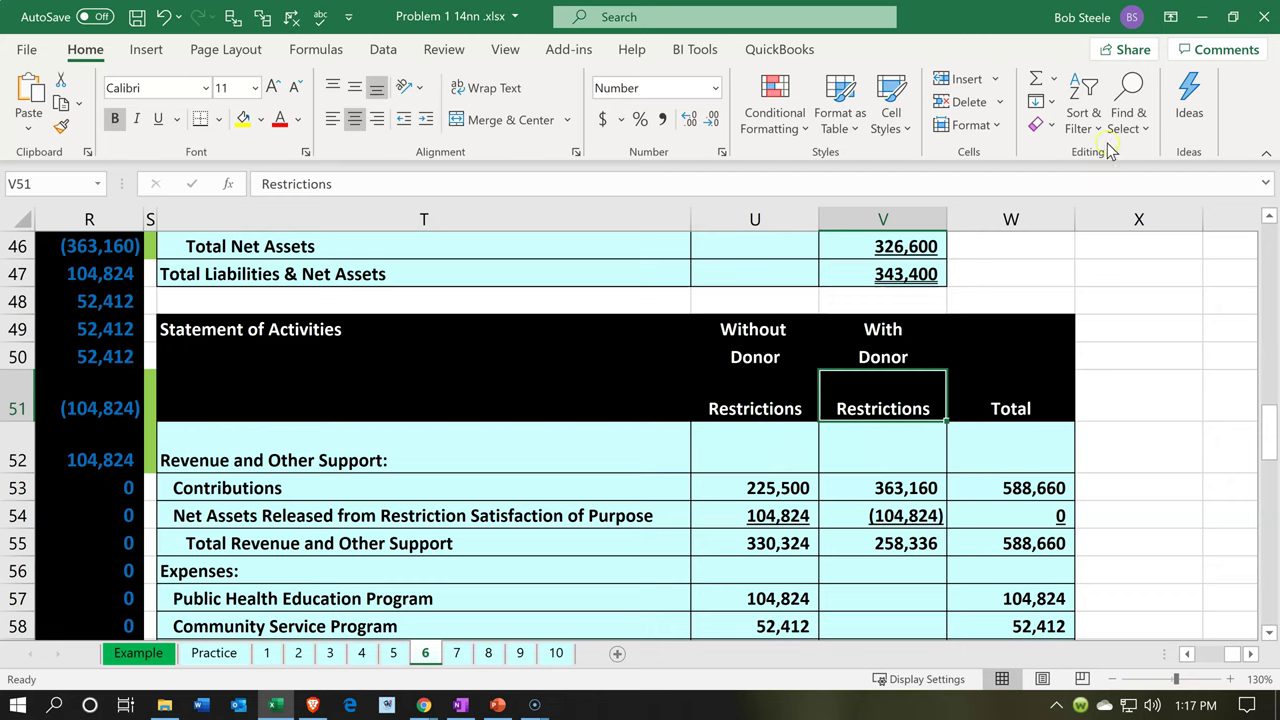
Return to the Profit and Loss report in the browser and examine its restricted, unrestricted and not specified class columns
{"action": "left_click", "coordinate": [1199, 18]}
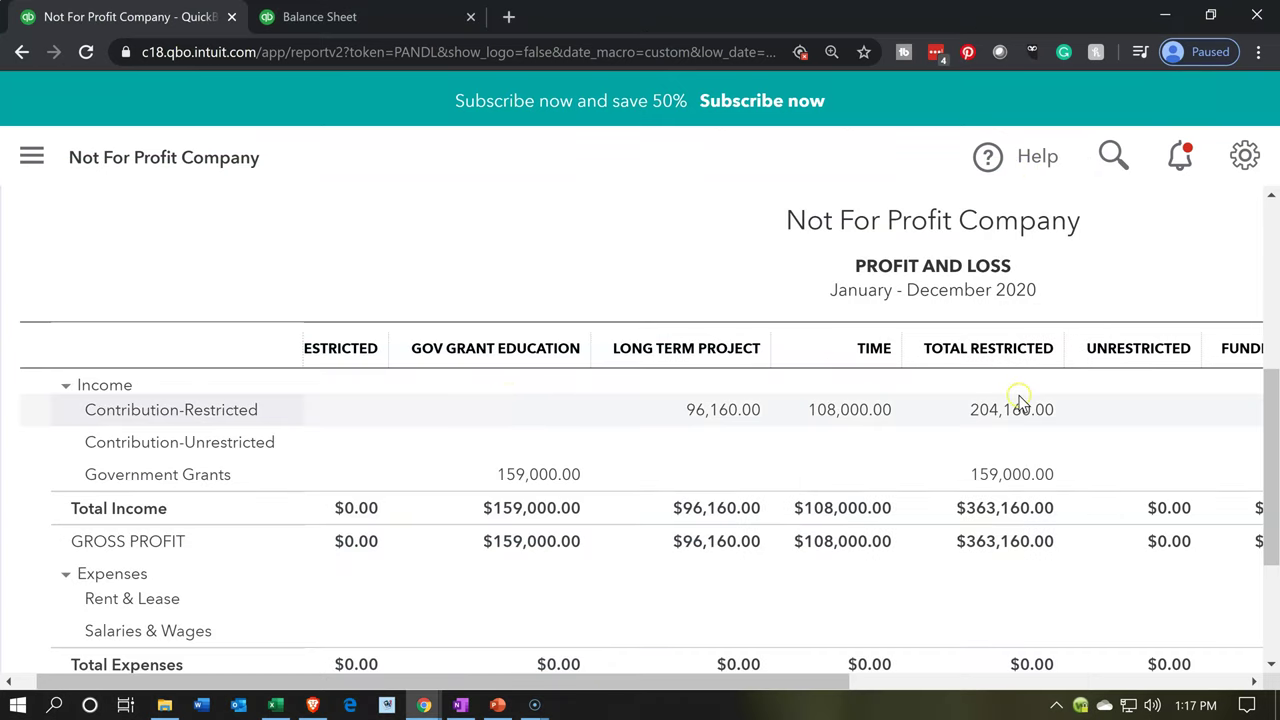
{"action": "left_click_drag", "start_coordinate": [823, 683], "coordinate": [1152, 705]}
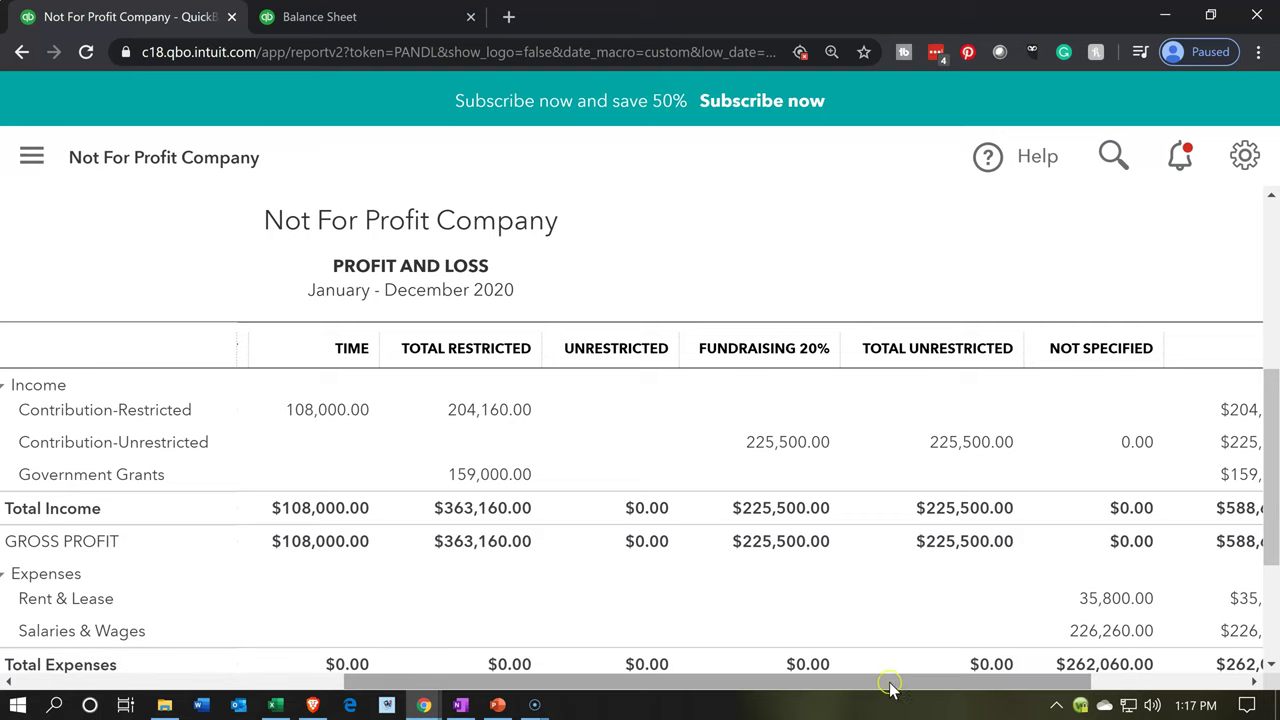
{"action": "left_click_drag", "start_coordinate": [893, 688], "coordinate": [403, 685]}
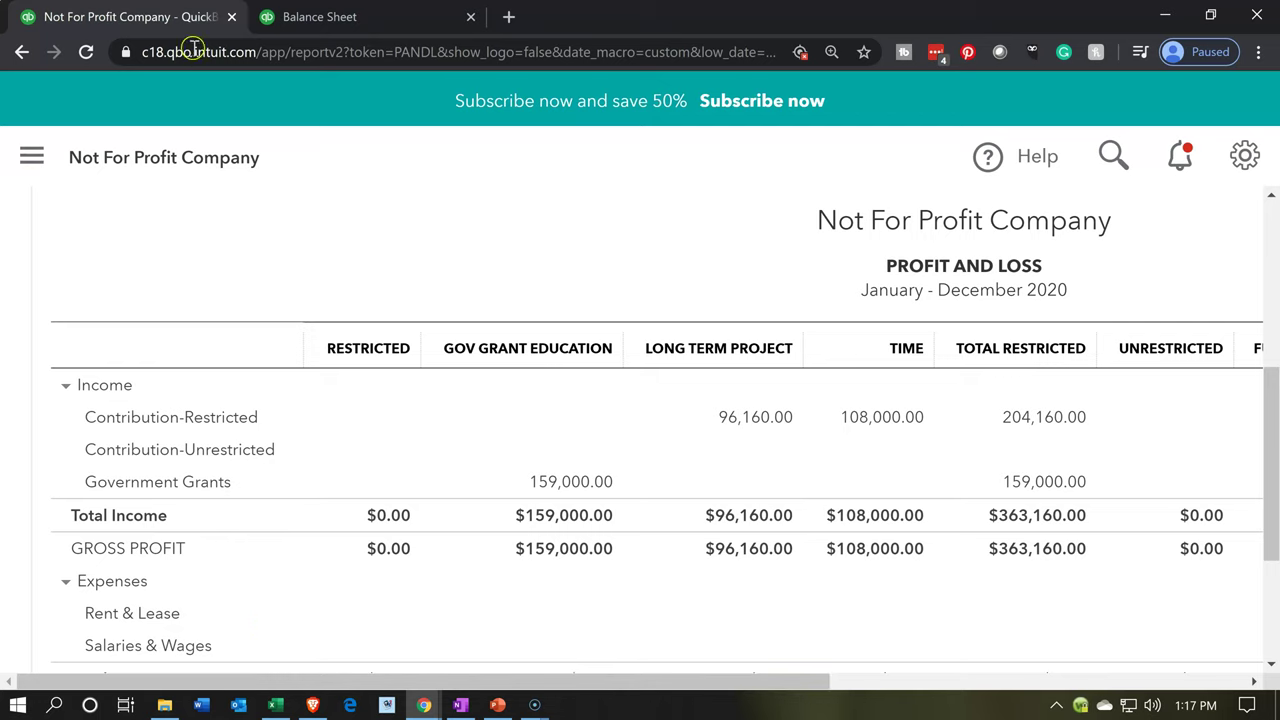
Duplicate the browser tab holding the Profit and Loss report by class, and return to the original tab
{"action": "right_click", "coordinate": [155, 20]}
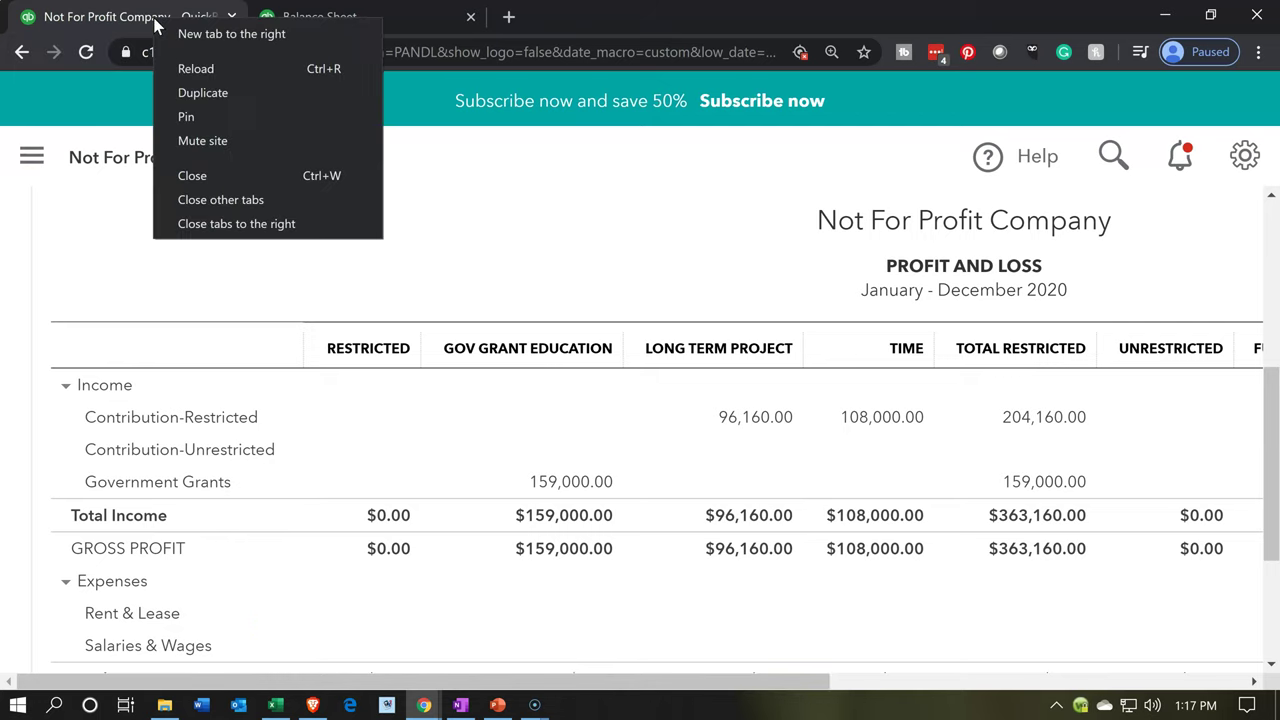
{"action": "left_click", "coordinate": [200, 93]}
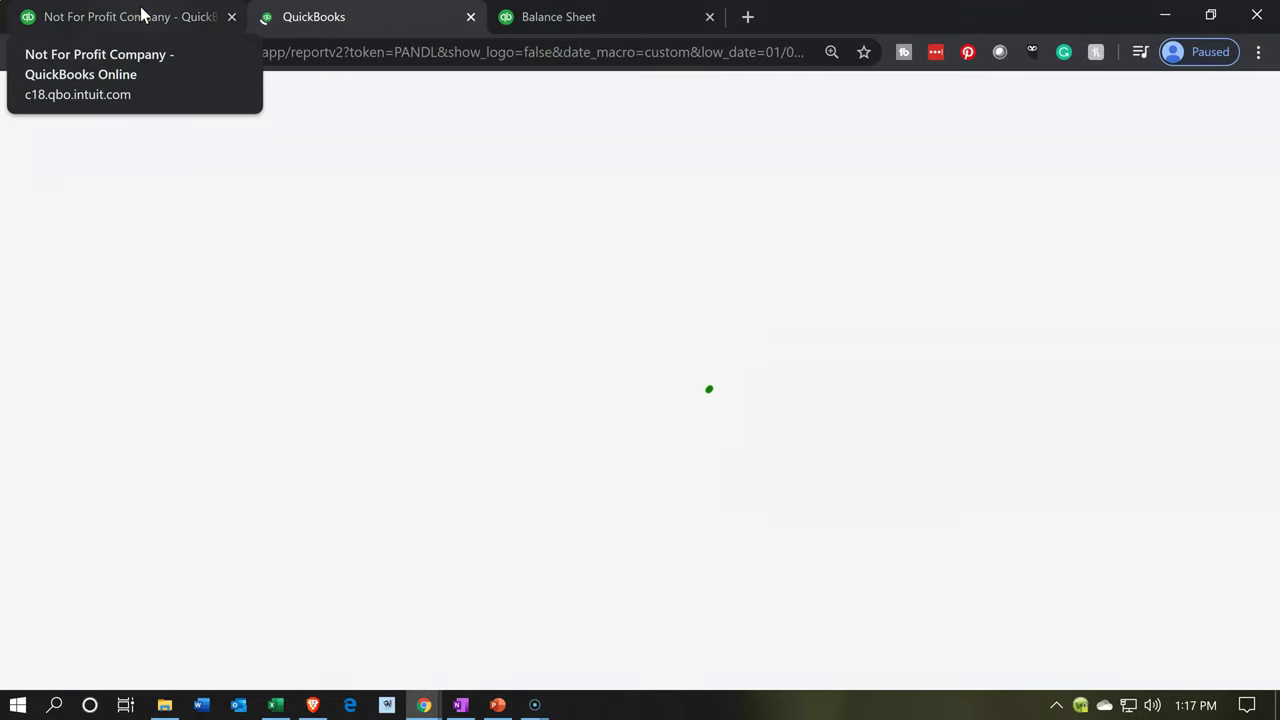
{"action": "left_click", "coordinate": [141, 15]}
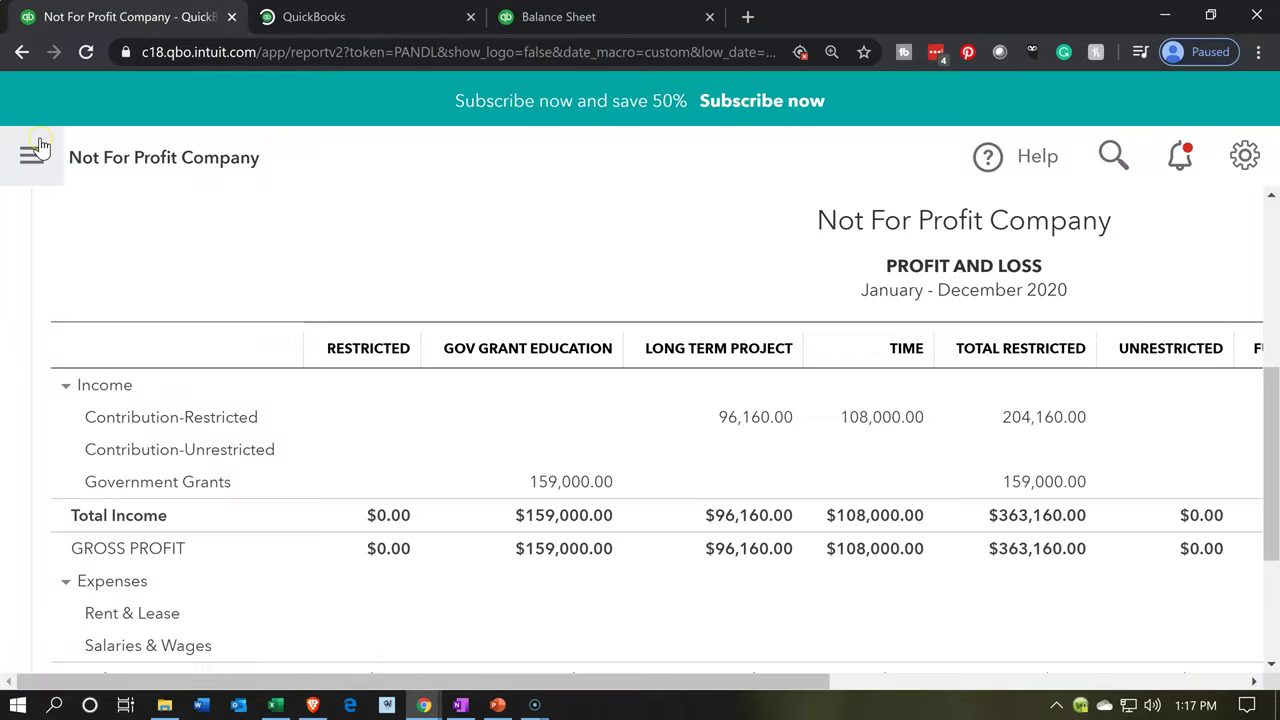
Open a fresh Profit and Loss report from the report list and collapse the navigation sidebar
{"action": "left_click", "coordinate": [44, 180]}
{"action": "left_click", "coordinate": [38, 157]}
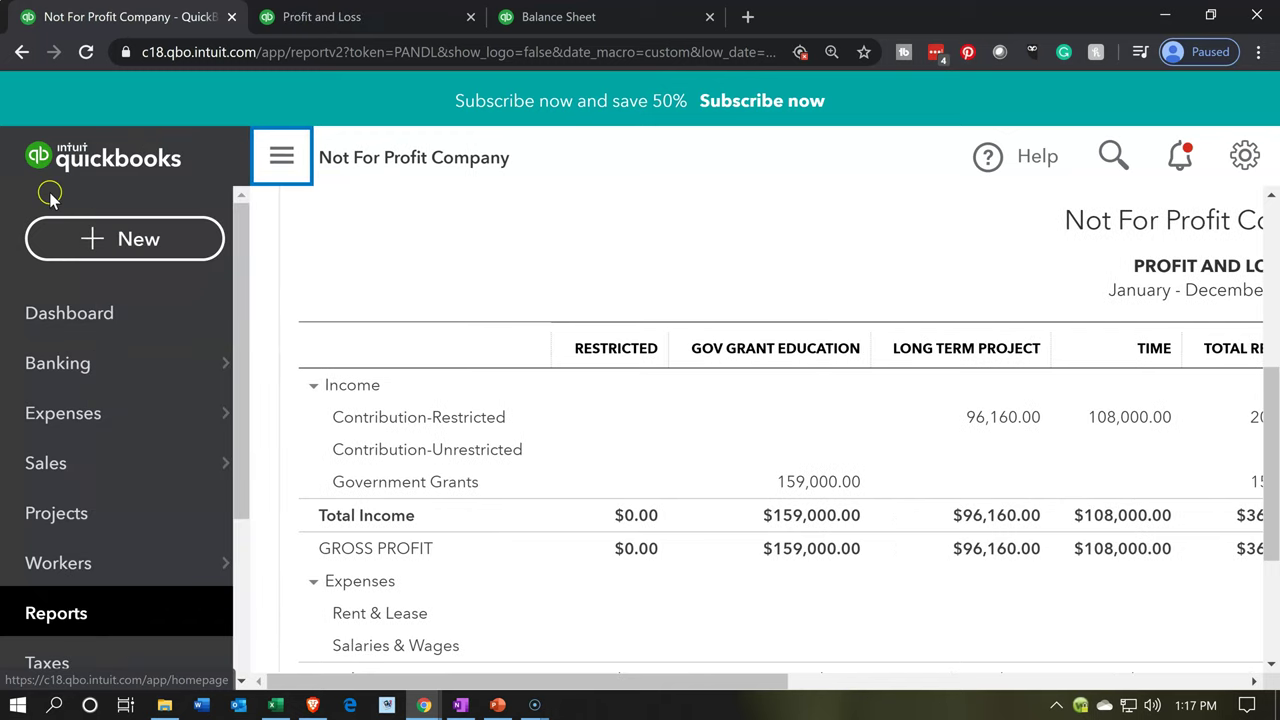
{"action": "left_click", "coordinate": [78, 614]}
{"action": "mouse_move", "coordinate": [232, 555]}
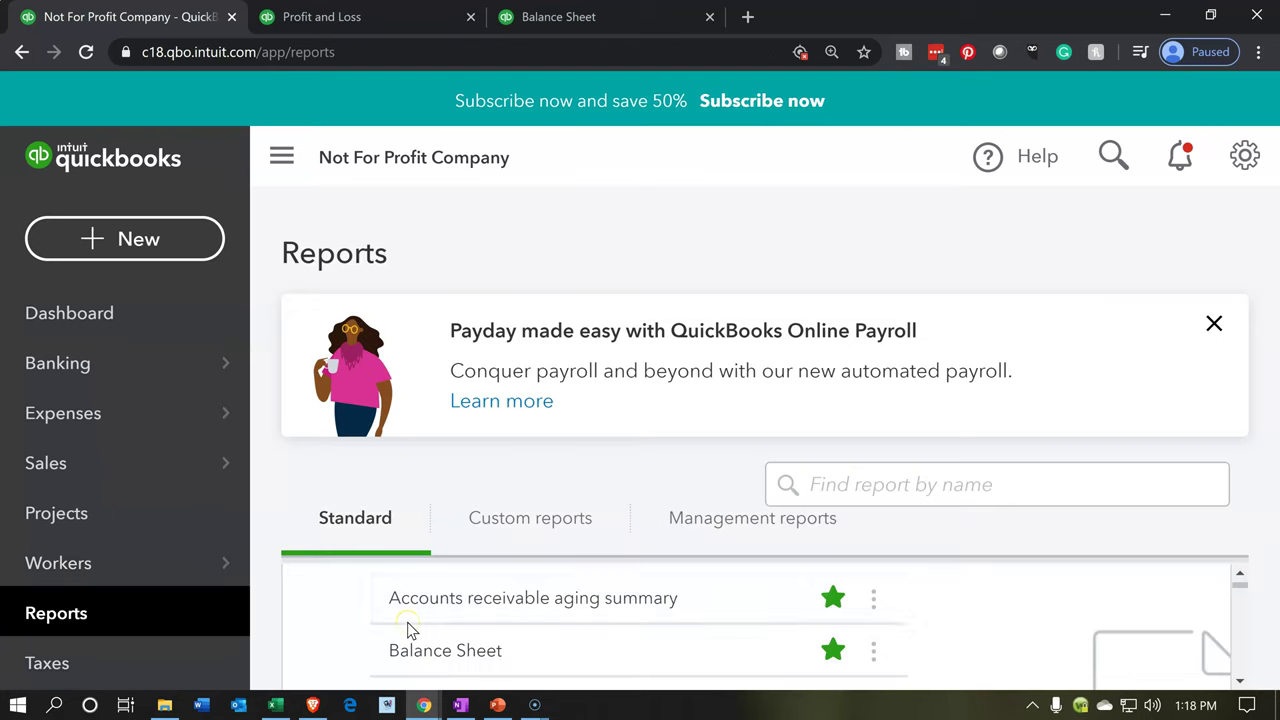
{"action": "scroll", "coordinate": [407, 622], "scroll_direction": "down", "scroll_amount": 3}
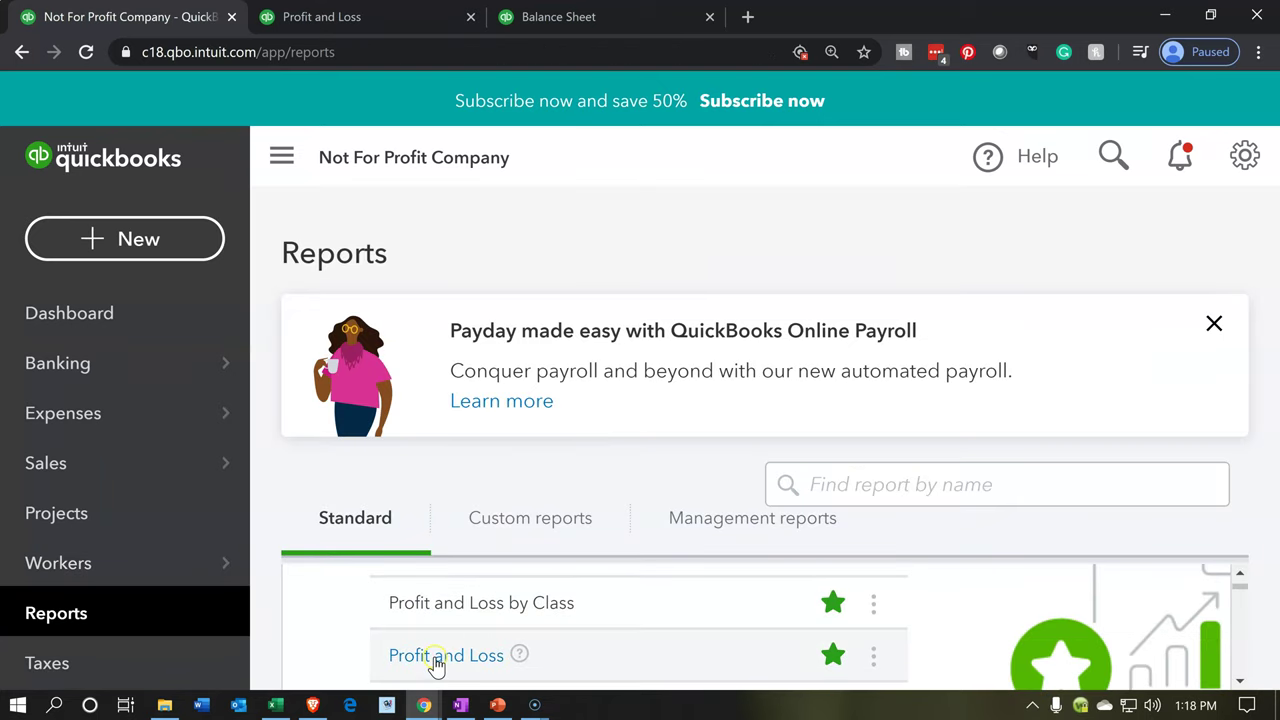
{"action": "left_click", "coordinate": [436, 662]}
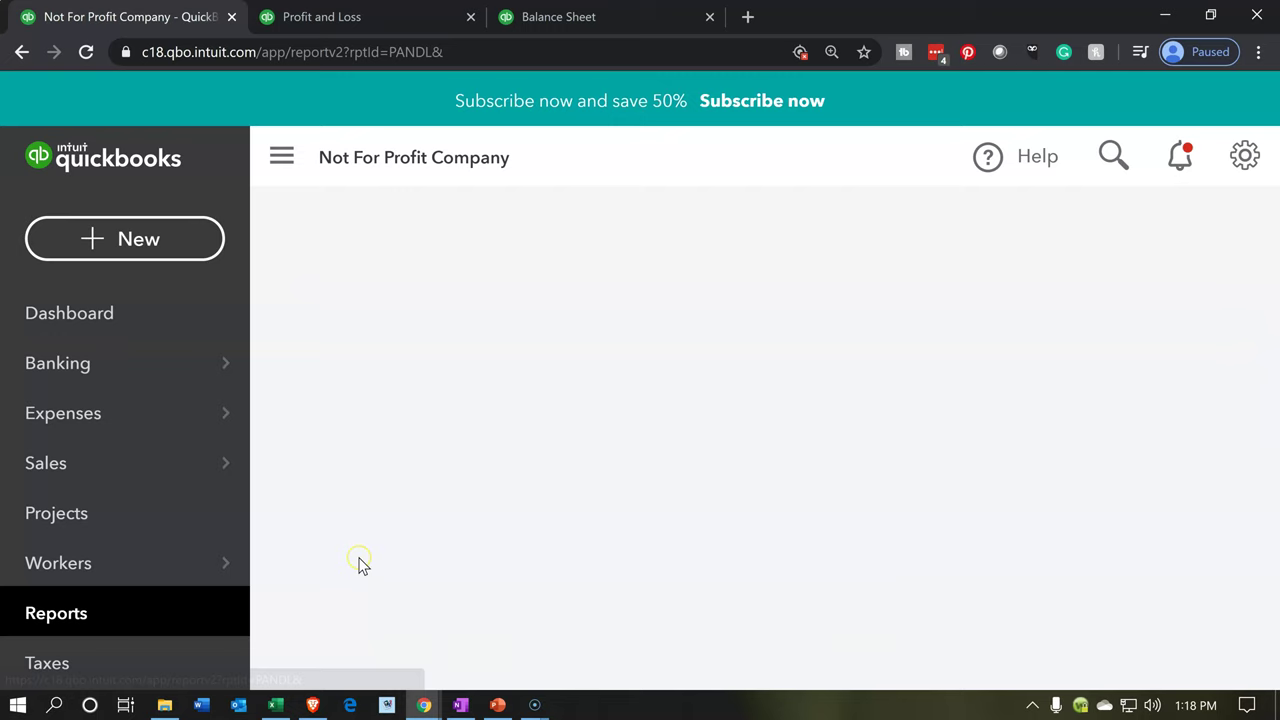
{"action": "scroll", "coordinate": [363, 566], "scroll_direction": "down", "scroll_amount": 3}
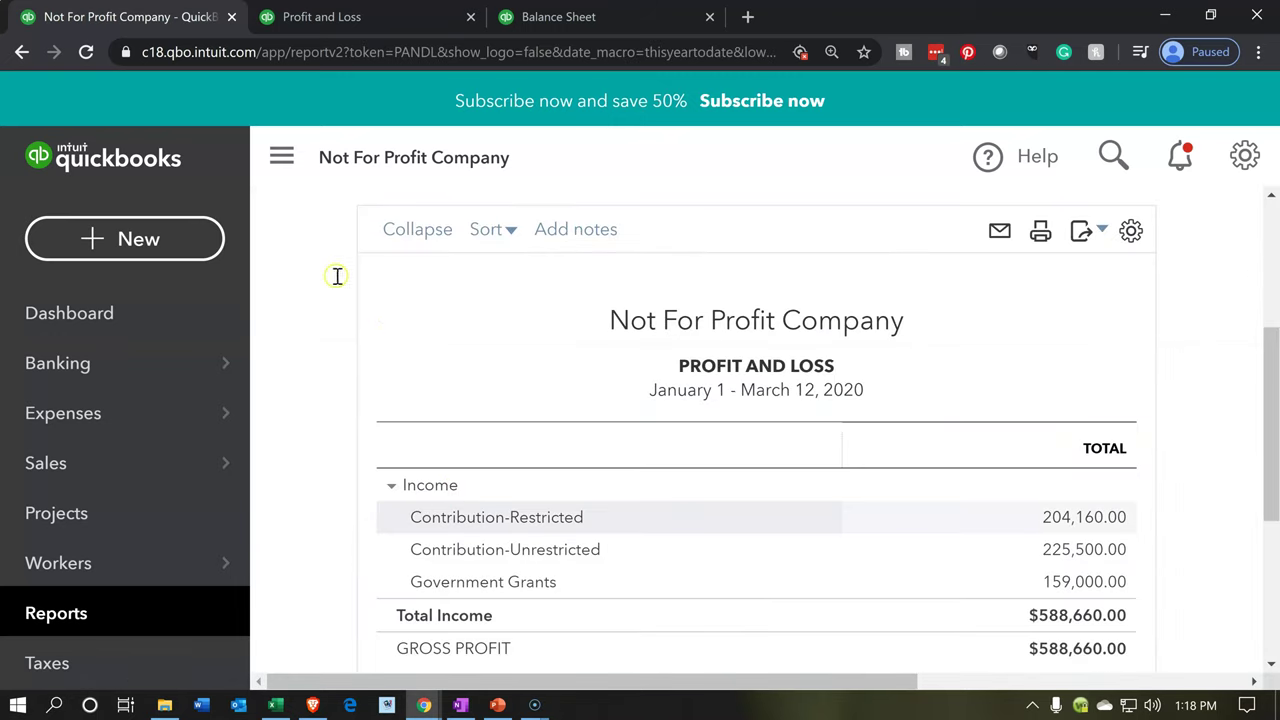
{"action": "scroll", "coordinate": [337, 277], "scroll_direction": "up", "scroll_amount": 3}
{"action": "left_click", "coordinate": [288, 182]}
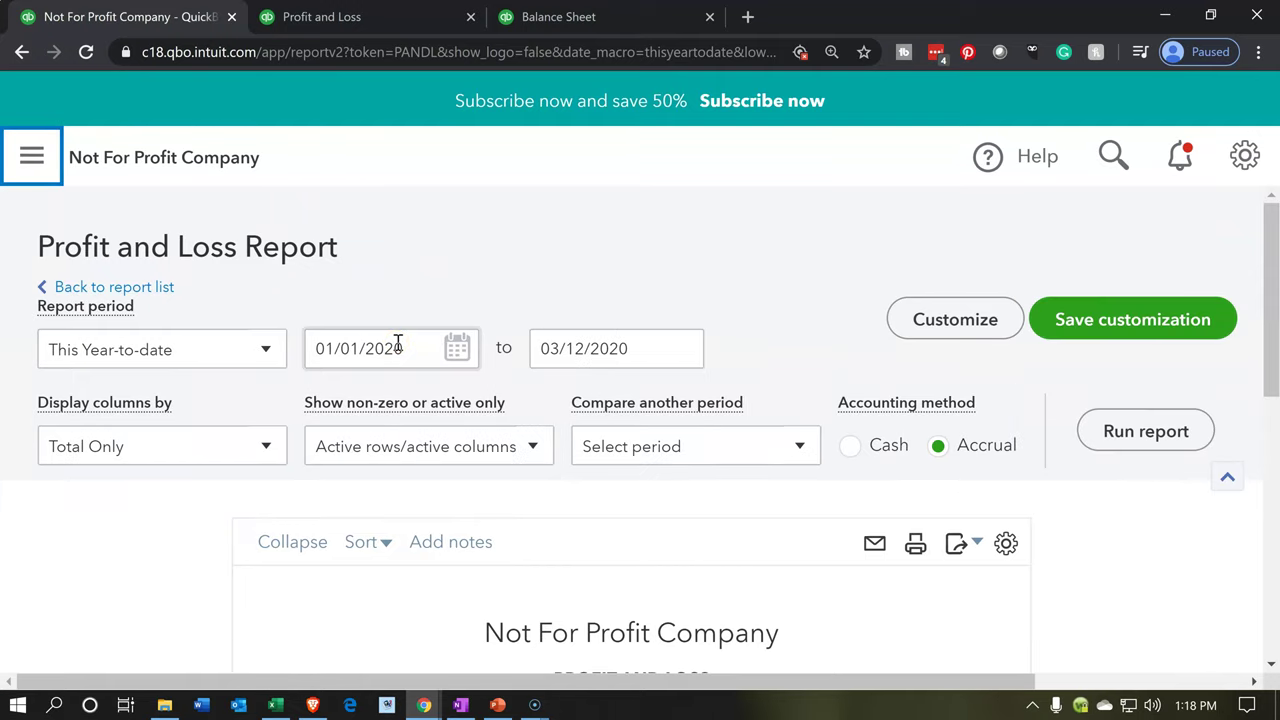
Rerun the Profit and Loss report with its columns displayed by Customers
{"action": "scroll", "coordinate": [398, 344], "scroll_direction": "down", "scroll_amount": 1}
{"action": "scroll", "coordinate": [398, 350], "scroll_direction": "down", "scroll_amount": 1}
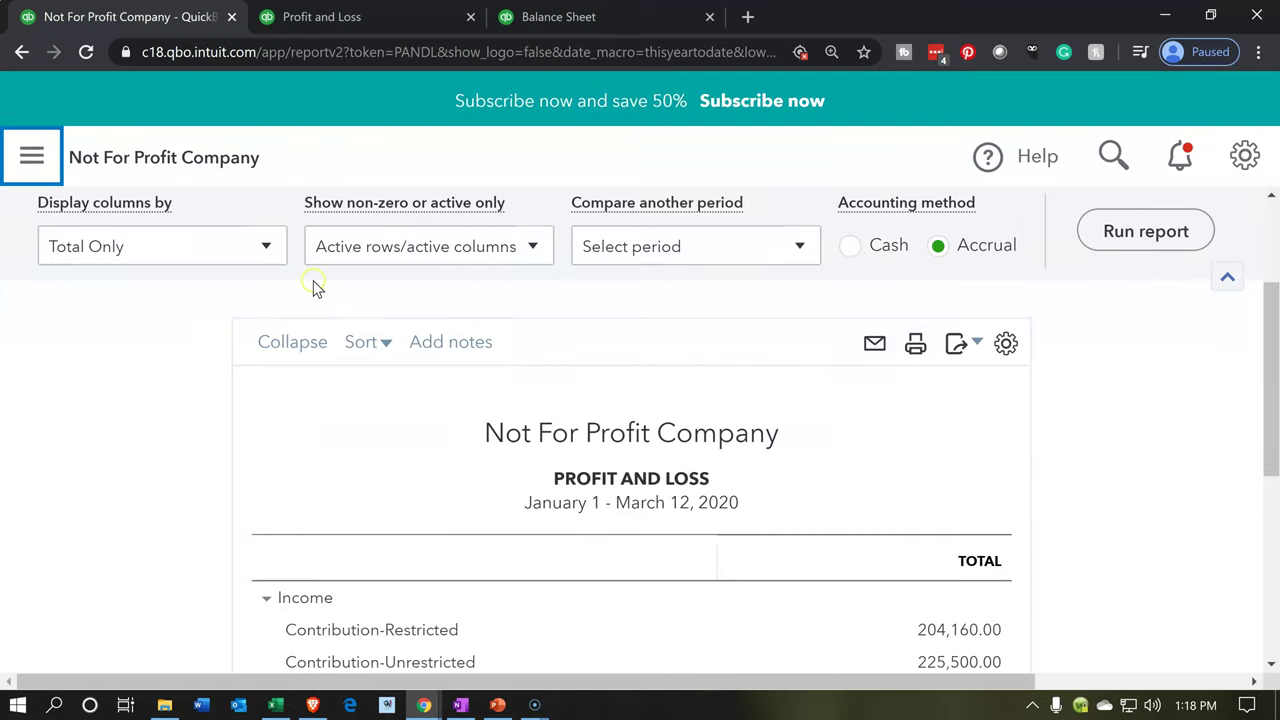
{"action": "left_click", "coordinate": [265, 250]}
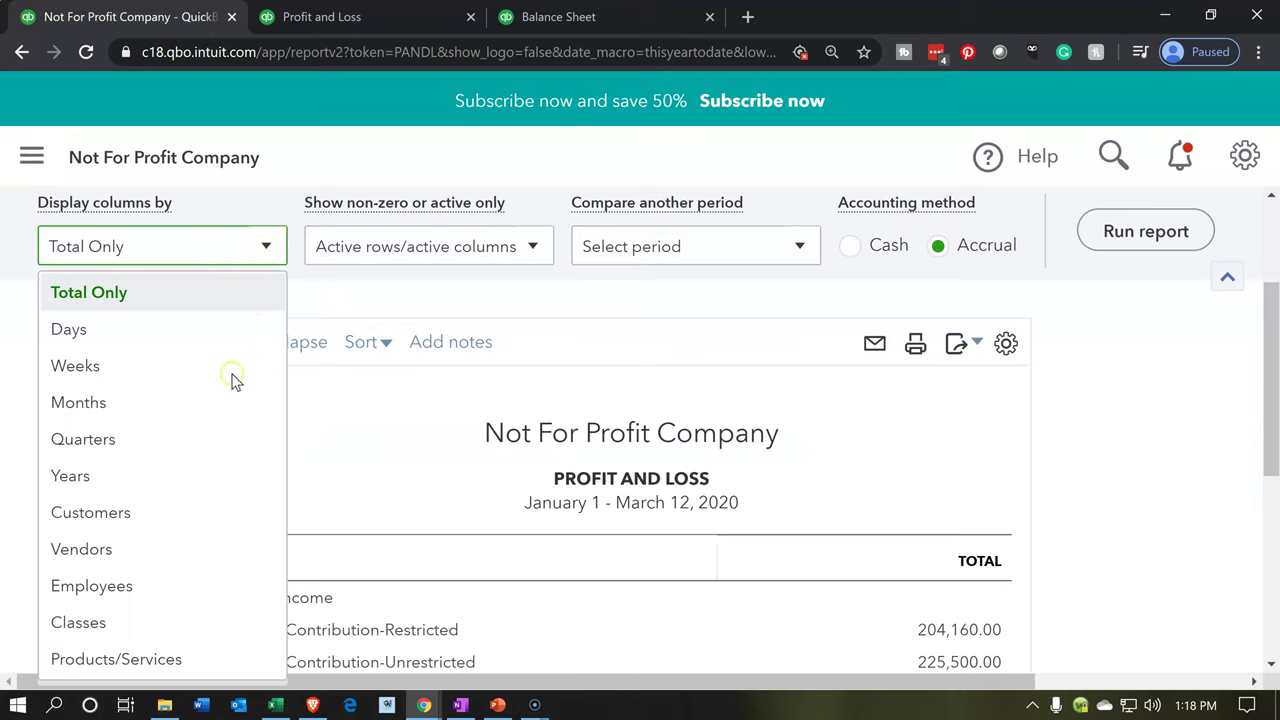
{"action": "left_click", "coordinate": [160, 520]}
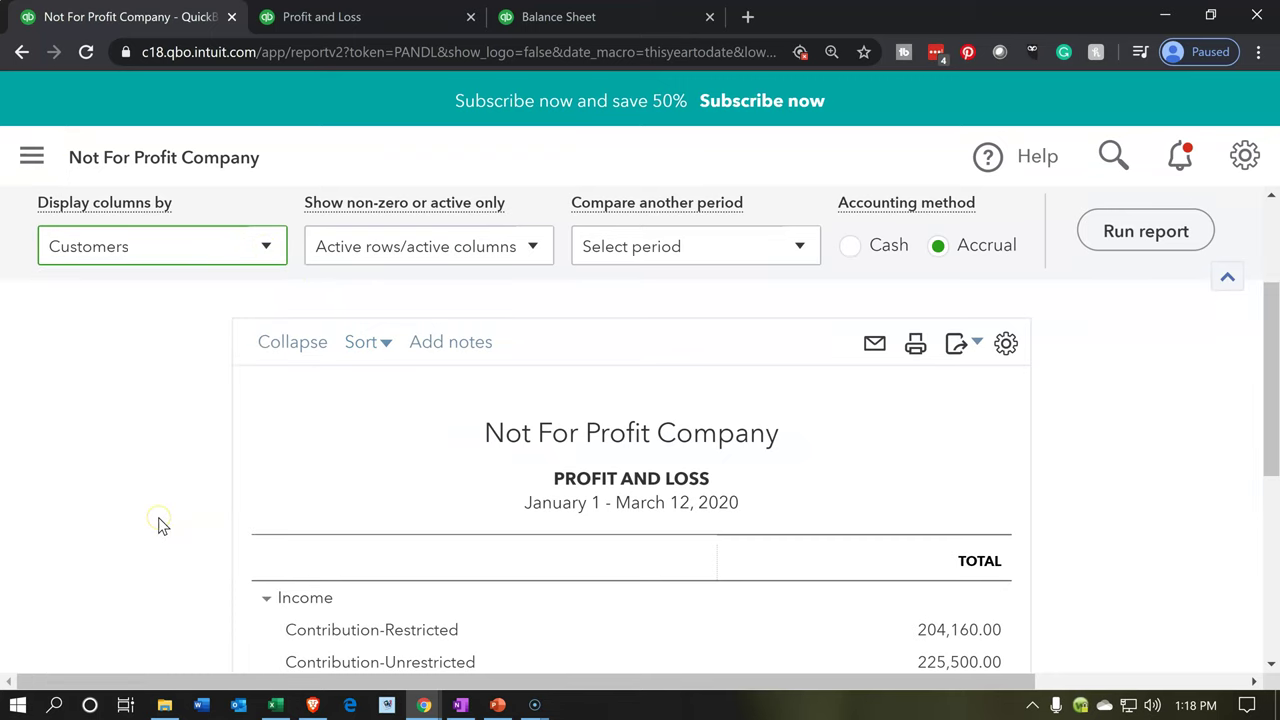
{"action": "left_click", "coordinate": [1160, 234]}
Examine the donor, government grant, Pledger 2, Pledger 1 and Total columns of the Profit and Loss report by customer
{"action": "scroll", "coordinate": [423, 603], "scroll_direction": "down", "scroll_amount": 1}
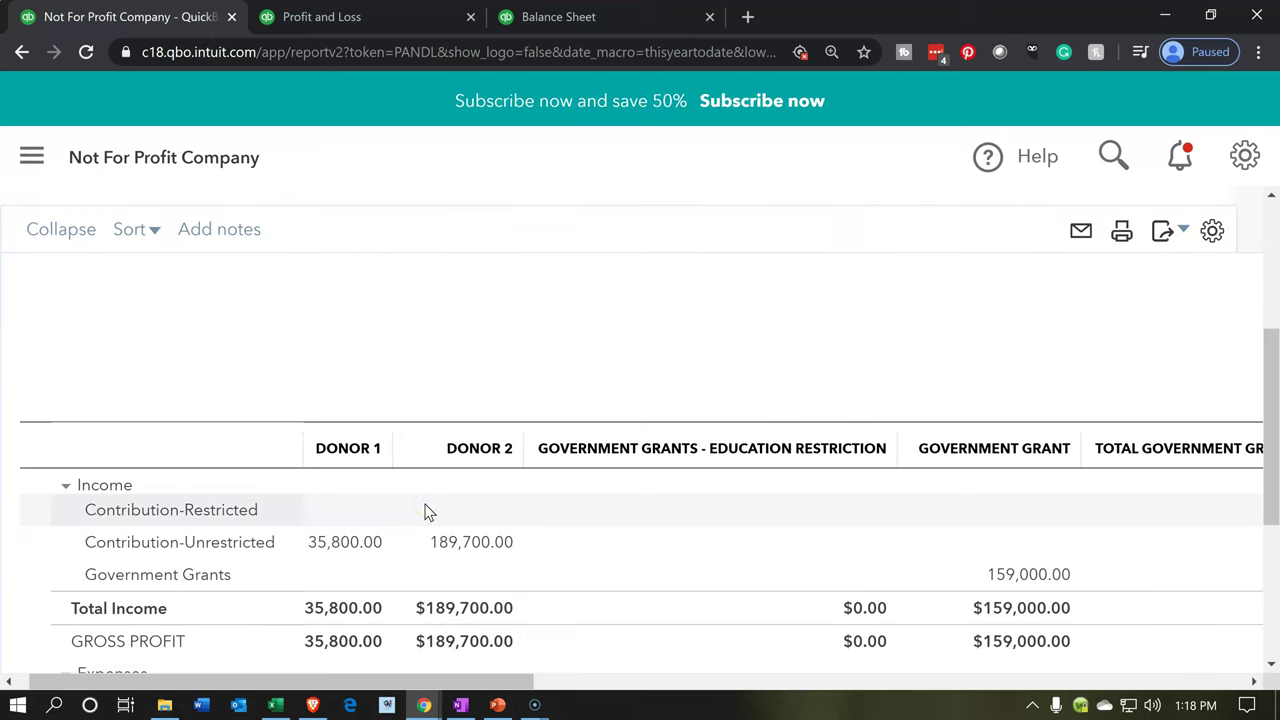
{"action": "scroll", "coordinate": [424, 512], "scroll_direction": "down", "scroll_amount": 1}
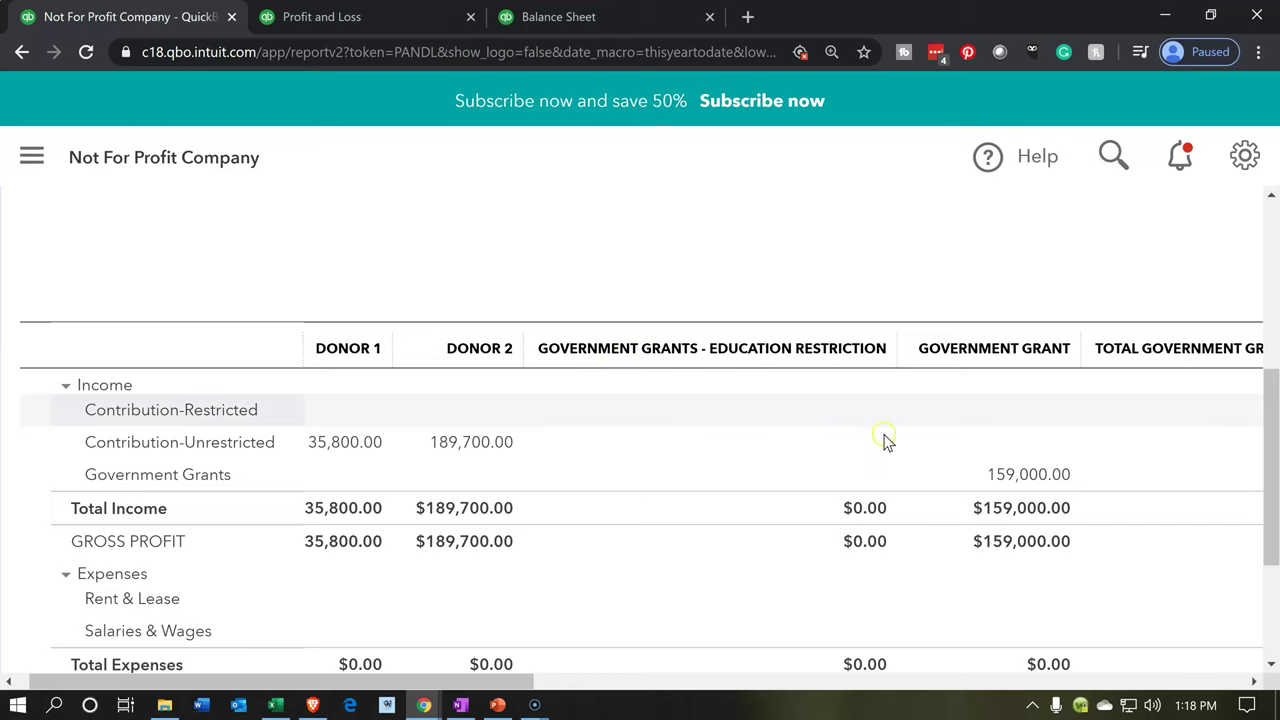
{"action": "left_click", "coordinate": [1254, 684]}
{"action": "left_click", "coordinate": [1254, 684]}
{"action": "left_click", "coordinate": [1254, 684]}
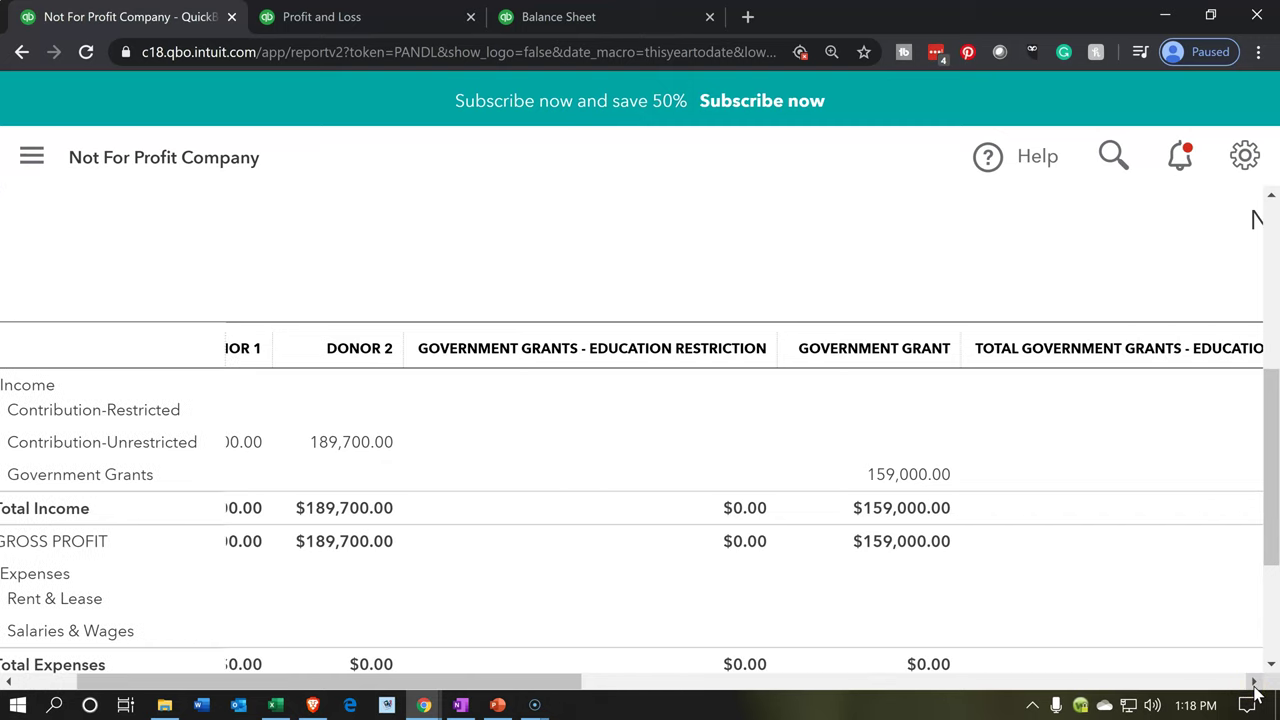
{"action": "left_click", "coordinate": [1254, 684]}
{"action": "left_click", "coordinate": [1254, 684]}
{"action": "left_click", "coordinate": [1254, 684]}
{"action": "left_click", "coordinate": [1254, 684]}
{"action": "left_click", "coordinate": [1254, 684]}
{"action": "left_click", "coordinate": [1254, 684]}
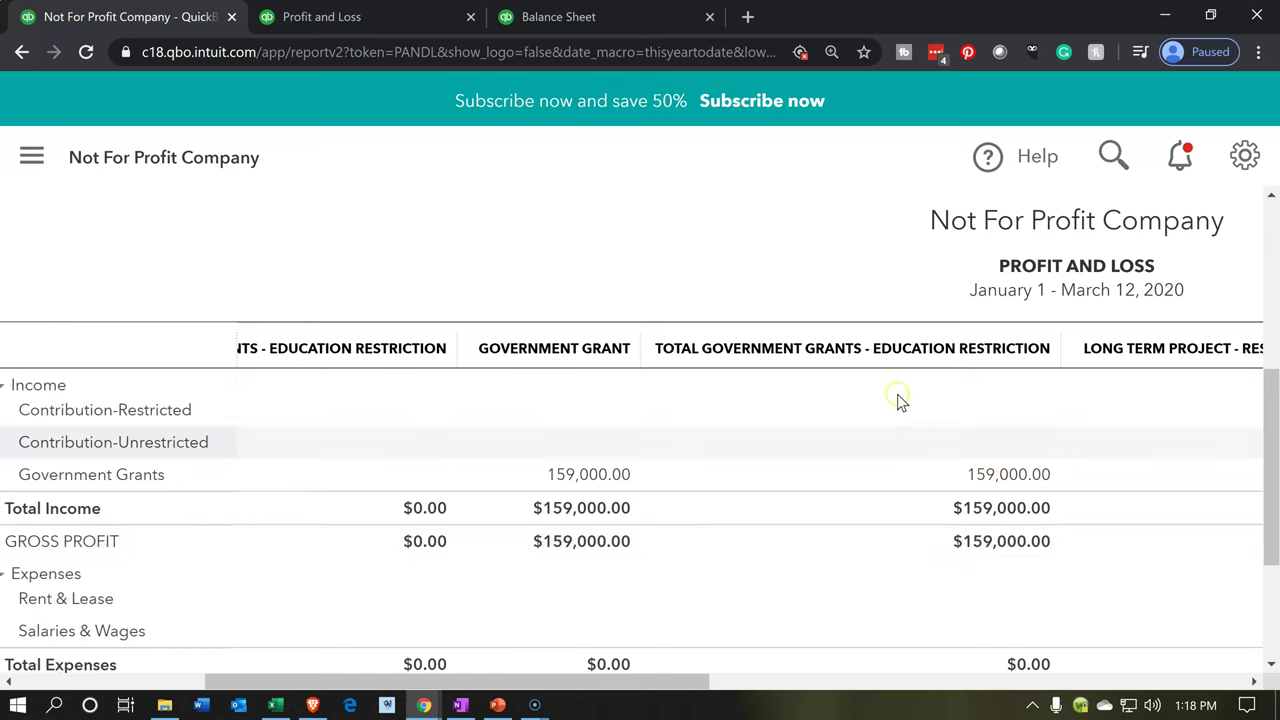
{"action": "left_click", "coordinate": [1254, 684]}
{"action": "left_click", "coordinate": [1254, 684]}
{"action": "left_click", "coordinate": [1254, 684]}
{"action": "left_click", "coordinate": [1254, 684]}
{"action": "left_click", "coordinate": [1254, 684]}
{"action": "left_click", "coordinate": [1254, 684]}
{"action": "left_click", "coordinate": [1254, 684]}
{"action": "left_click", "coordinate": [1254, 684]}
{"action": "left_click", "coordinate": [1254, 684]}
{"action": "left_click", "coordinate": [1254, 684]}
{"action": "left_click", "coordinate": [1254, 684]}
{"action": "left_click", "coordinate": [1254, 684]}
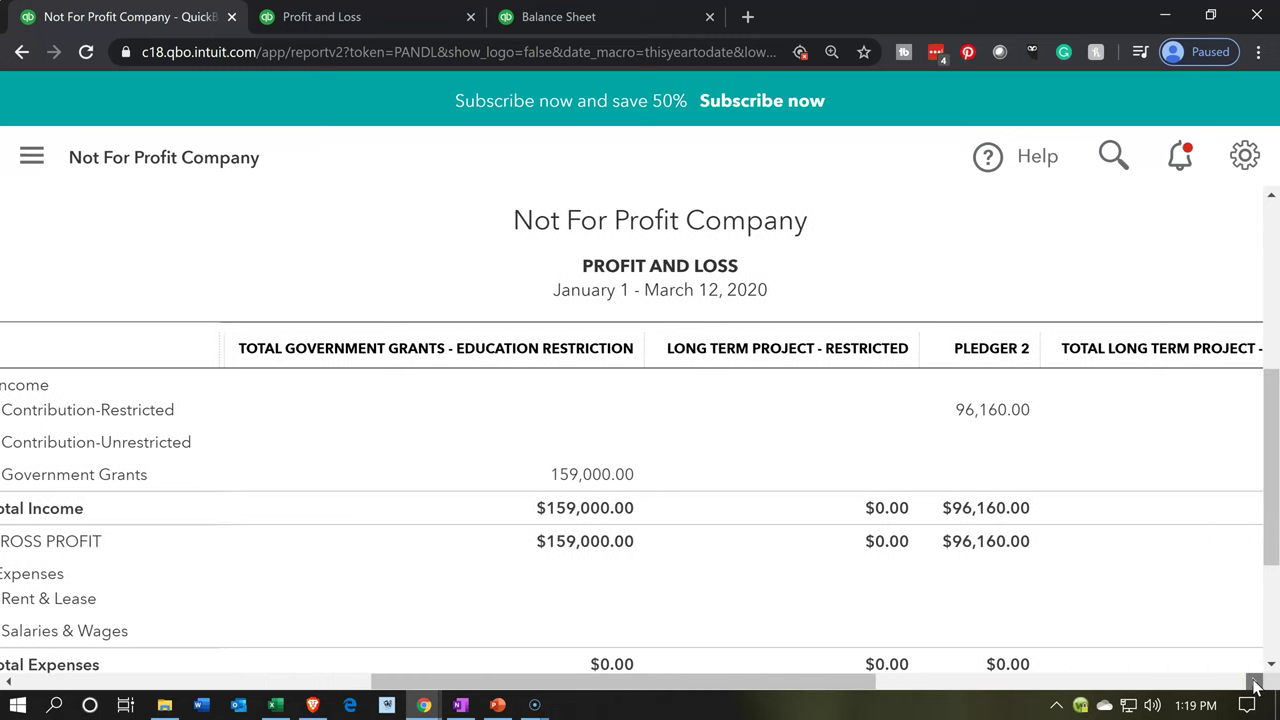
{"action": "left_click", "coordinate": [1254, 684]}
{"action": "left_click", "coordinate": [1254, 684]}
{"action": "left_click", "coordinate": [1254, 684]}
{"action": "left_click", "coordinate": [1254, 684]}
{"action": "left_click", "coordinate": [1254, 684]}
{"action": "left_click", "coordinate": [1254, 684]}
{"action": "left_click", "coordinate": [1254, 684]}
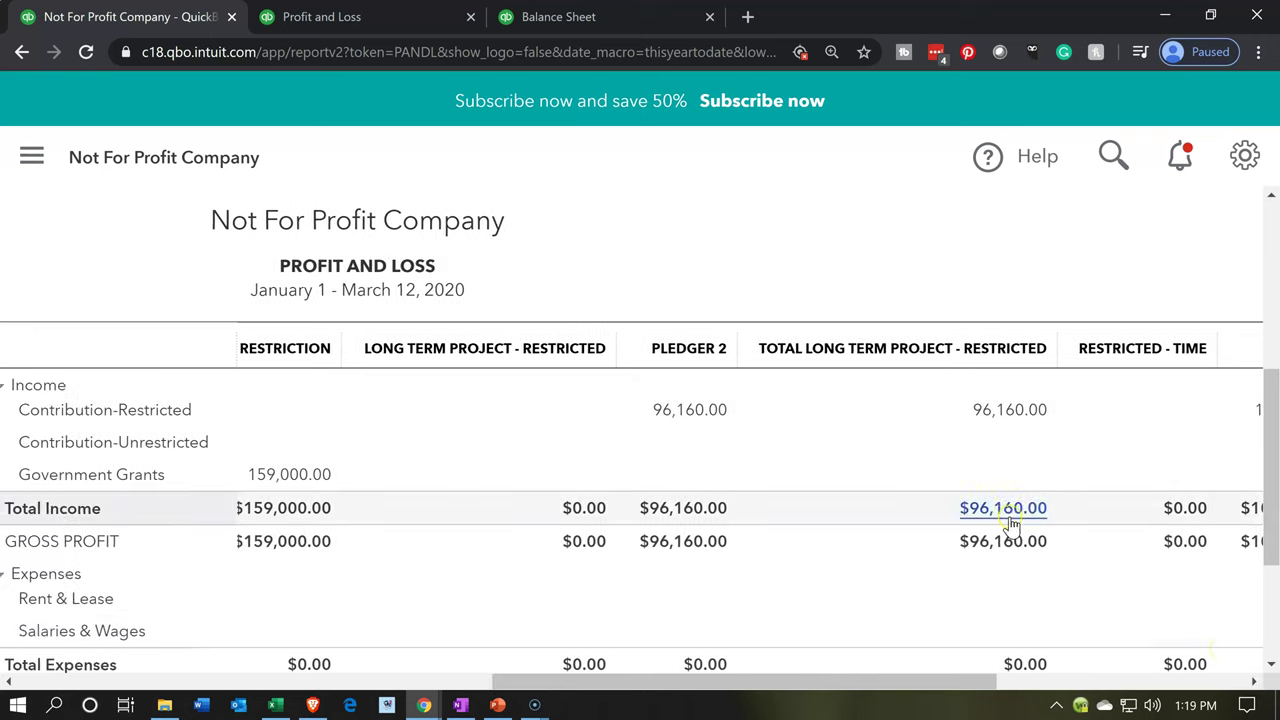
{"action": "left_click", "coordinate": [1254, 684]}
{"action": "left_click", "coordinate": [1254, 684]}
{"action": "left_click", "coordinate": [1254, 684]}
{"action": "left_click", "coordinate": [1254, 684]}
{"action": "left_click", "coordinate": [1254, 684]}
{"action": "left_click", "coordinate": [1254, 684]}
{"action": "left_click", "coordinate": [1254, 684]}
{"action": "left_click", "coordinate": [1254, 684]}
{"action": "left_click", "coordinate": [1254, 684]}
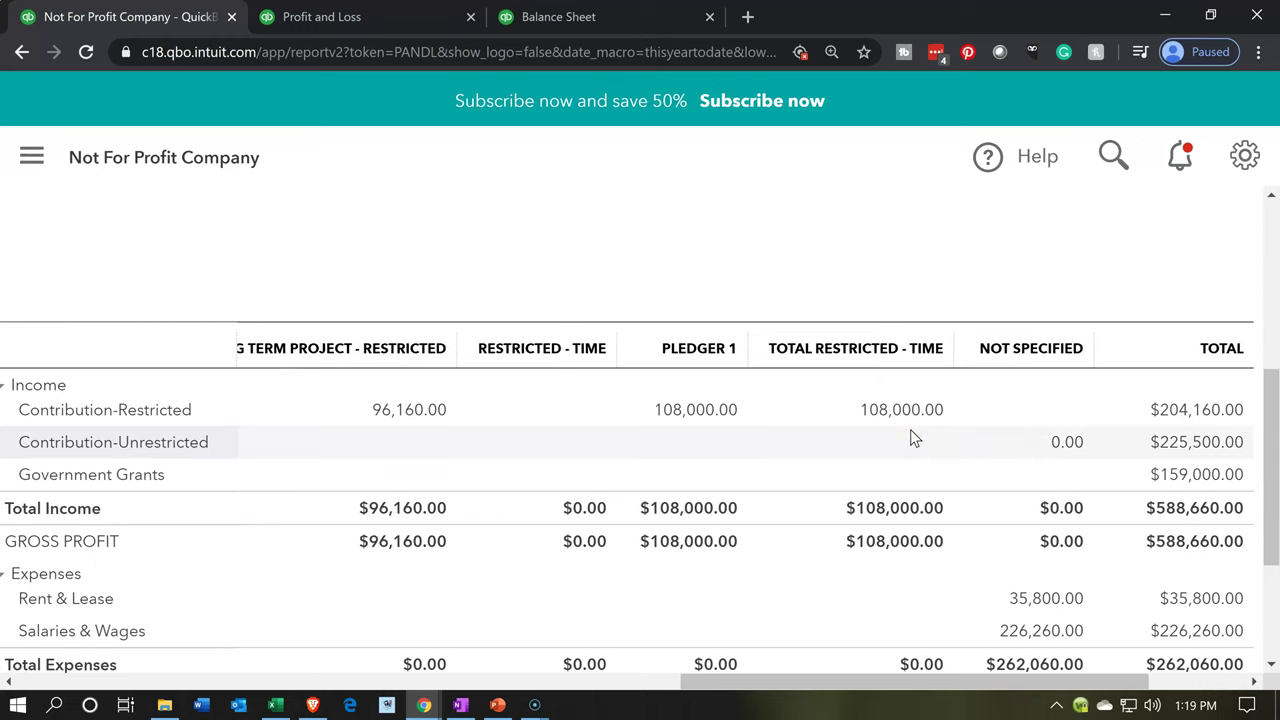
{"action": "left_click", "coordinate": [950, 668]}
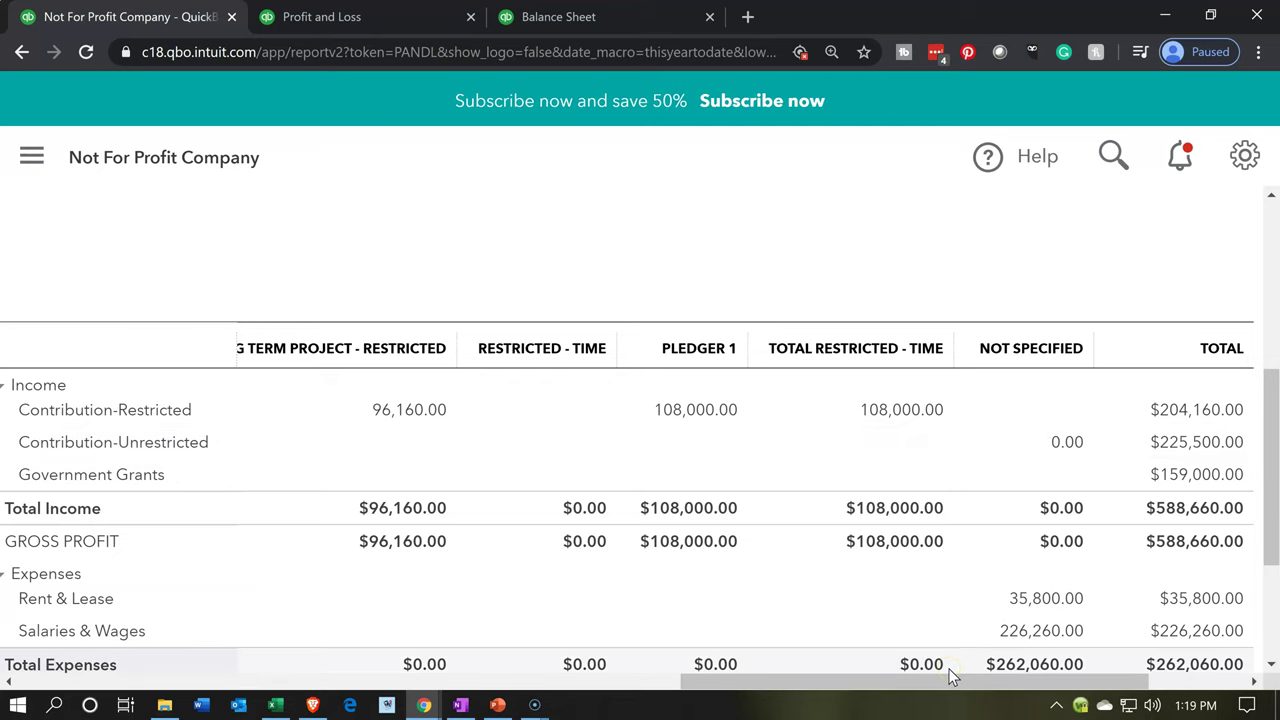
Examine the Long Term Project, Time and Total Restricted columns down to net income in the by-class report, and return to the by-customer report
{"action": "left_click", "coordinate": [365, 20]}
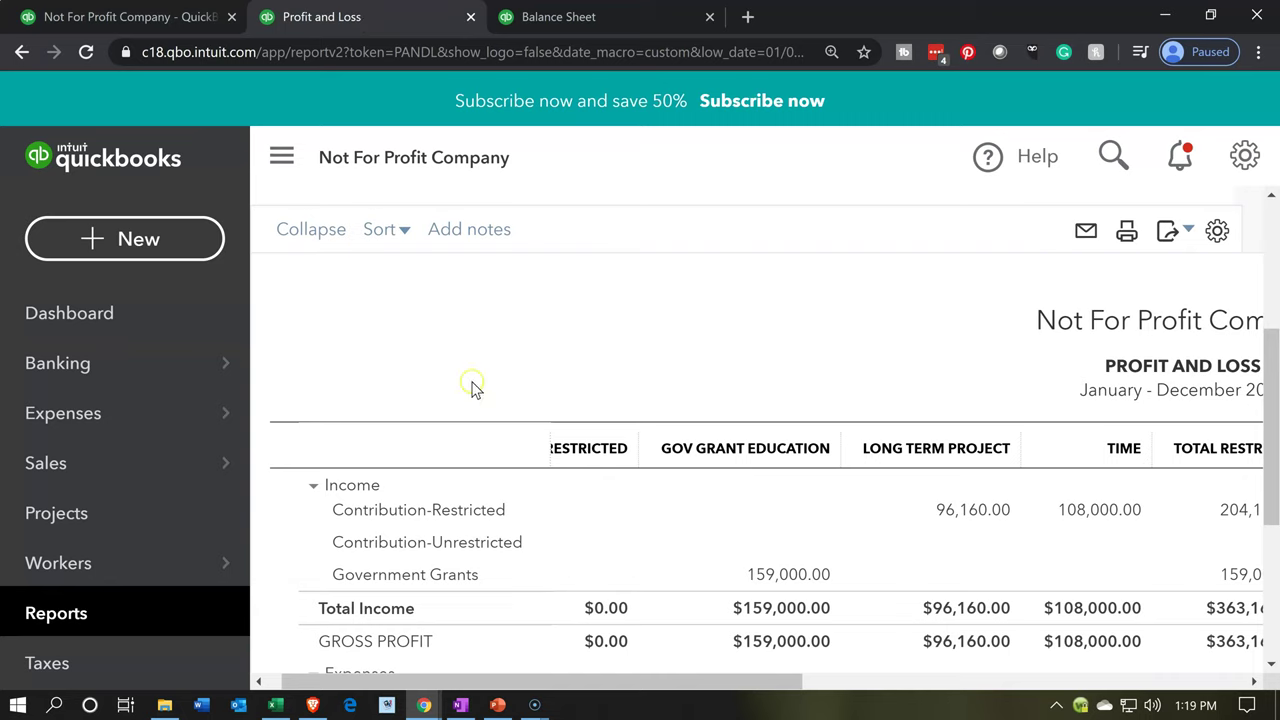
{"action": "left_click", "coordinate": [289, 166]}
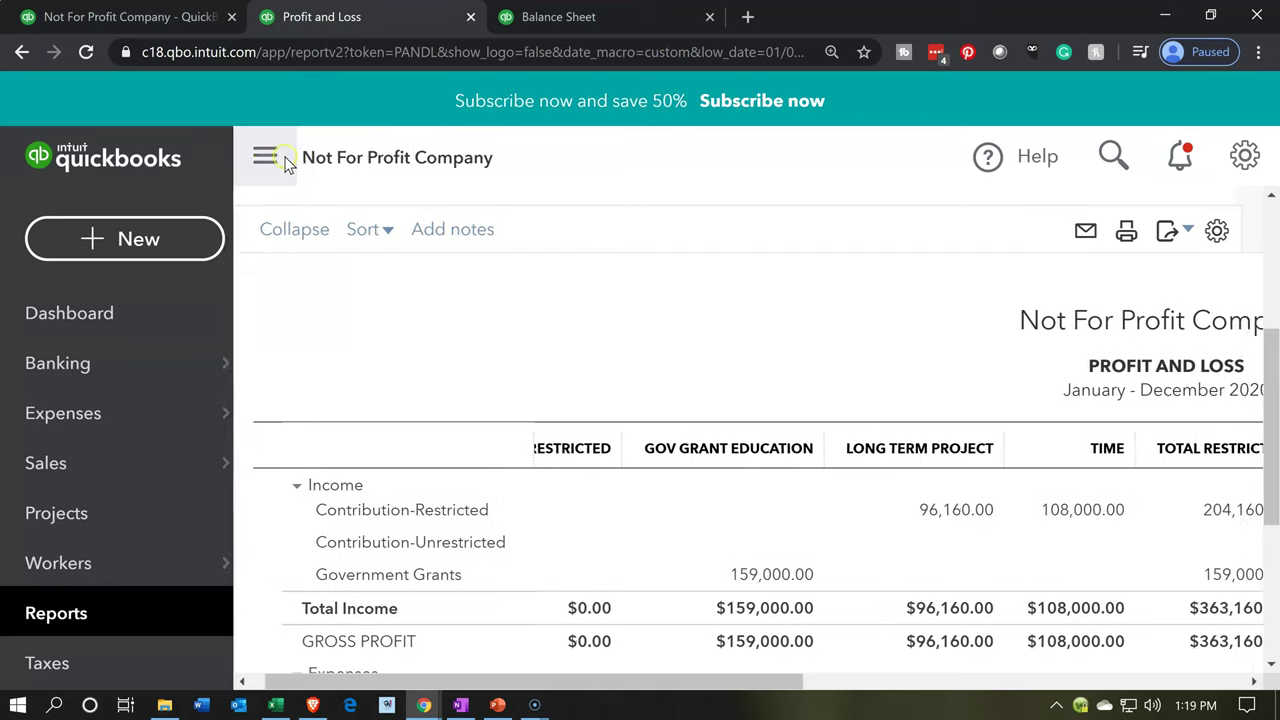
{"action": "left_click", "coordinate": [524, 521]}
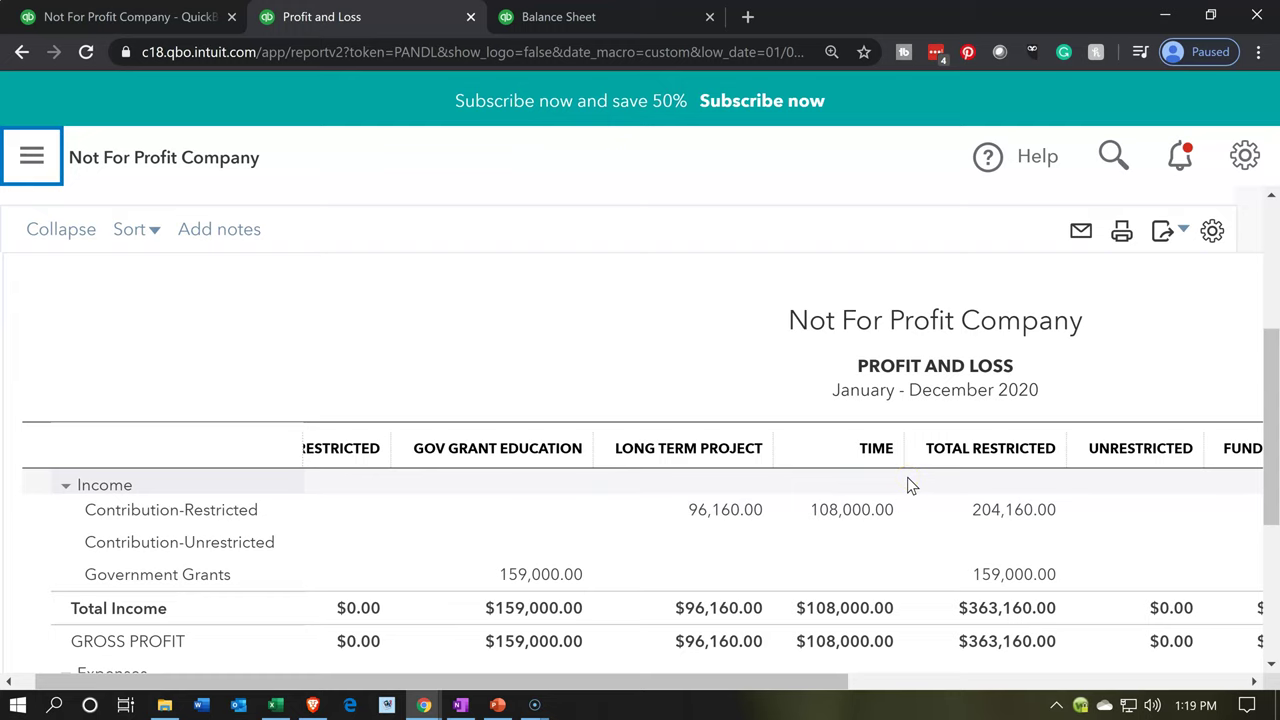
{"action": "scroll", "coordinate": [907, 477], "scroll_direction": "down", "scroll_amount": 1}
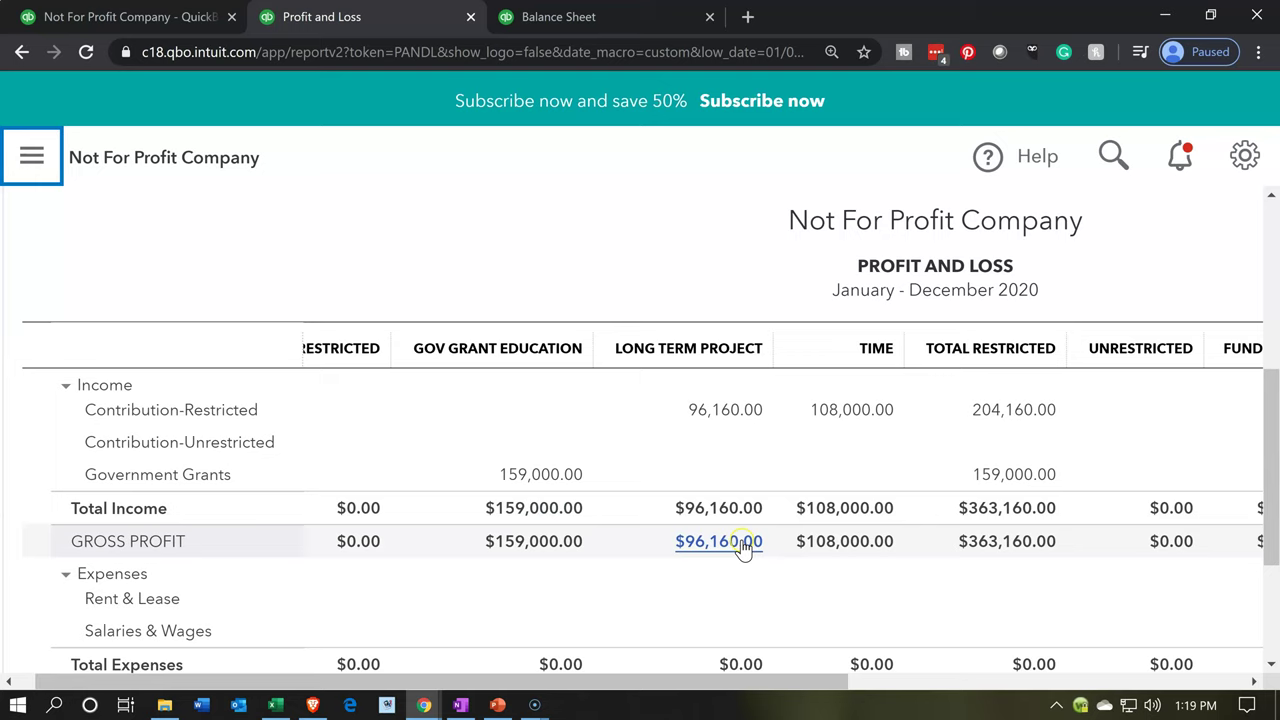
{"action": "scroll", "coordinate": [740, 543], "scroll_direction": "down", "scroll_amount": 1}
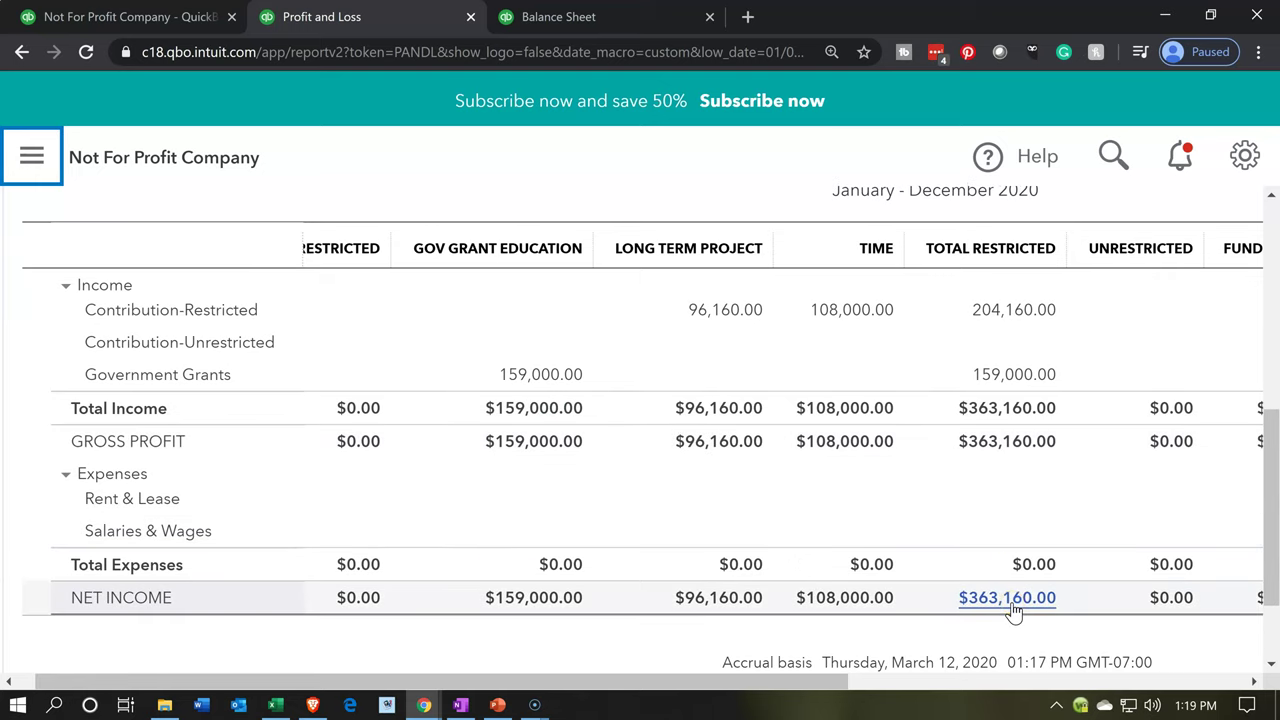
{"action": "left_click", "coordinate": [594, 244]}
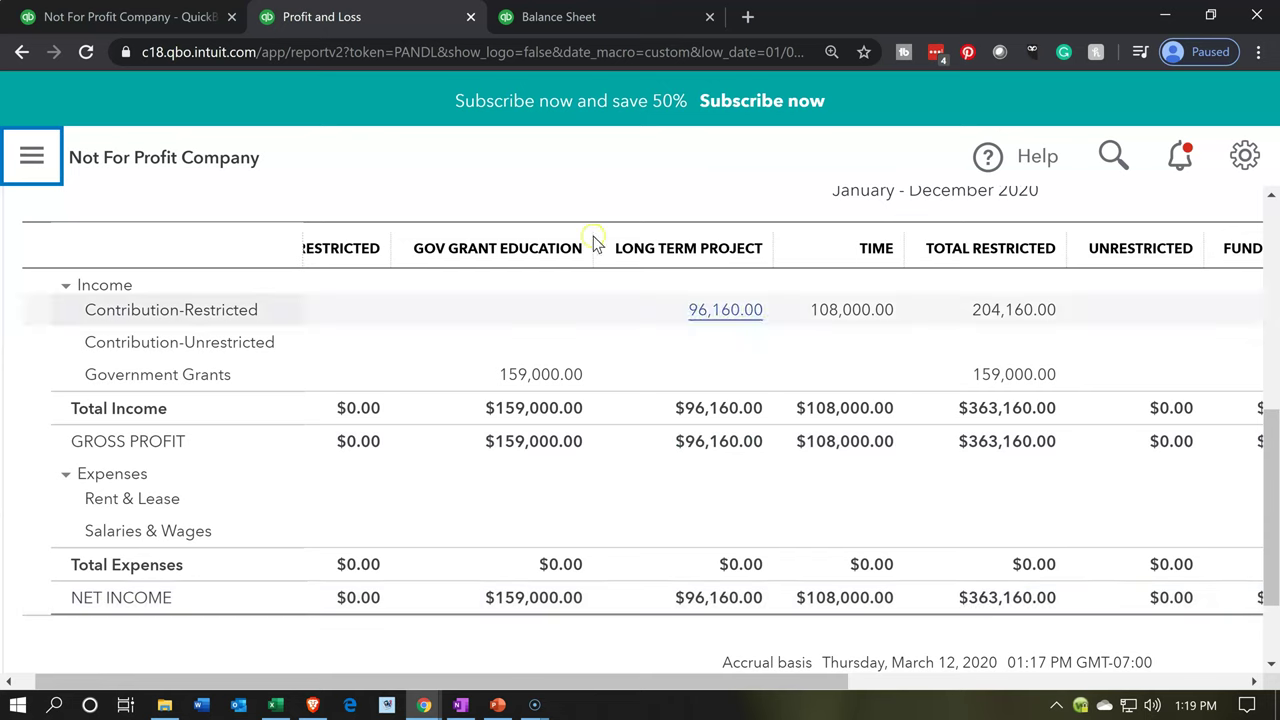
{"action": "left_click", "coordinate": [181, 20]}
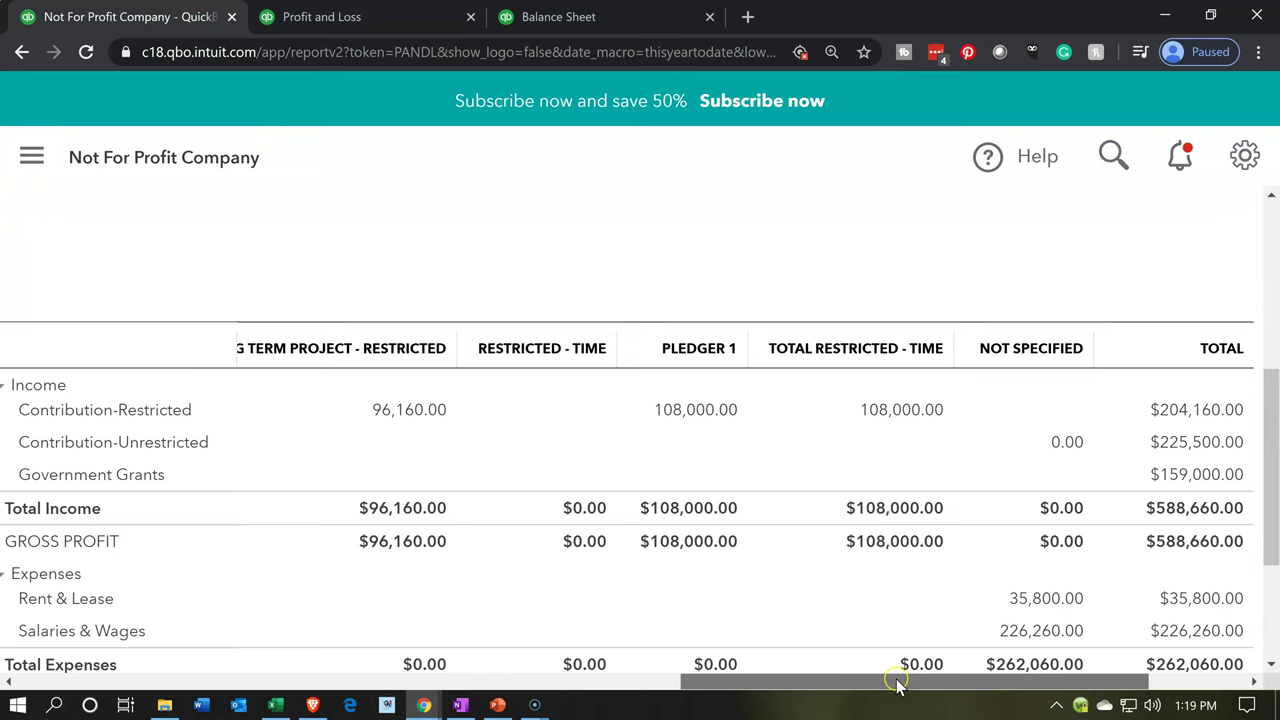
Open the customization settings of the by-customer Profit and Loss report, collapse Rows/Columns and expand the Filter section
{"action": "scroll", "coordinate": [1060, 557], "scroll_direction": "down", "scroll_amount": 1}
{"action": "scroll", "coordinate": [1058, 551], "scroll_direction": "down", "scroll_amount": 1}
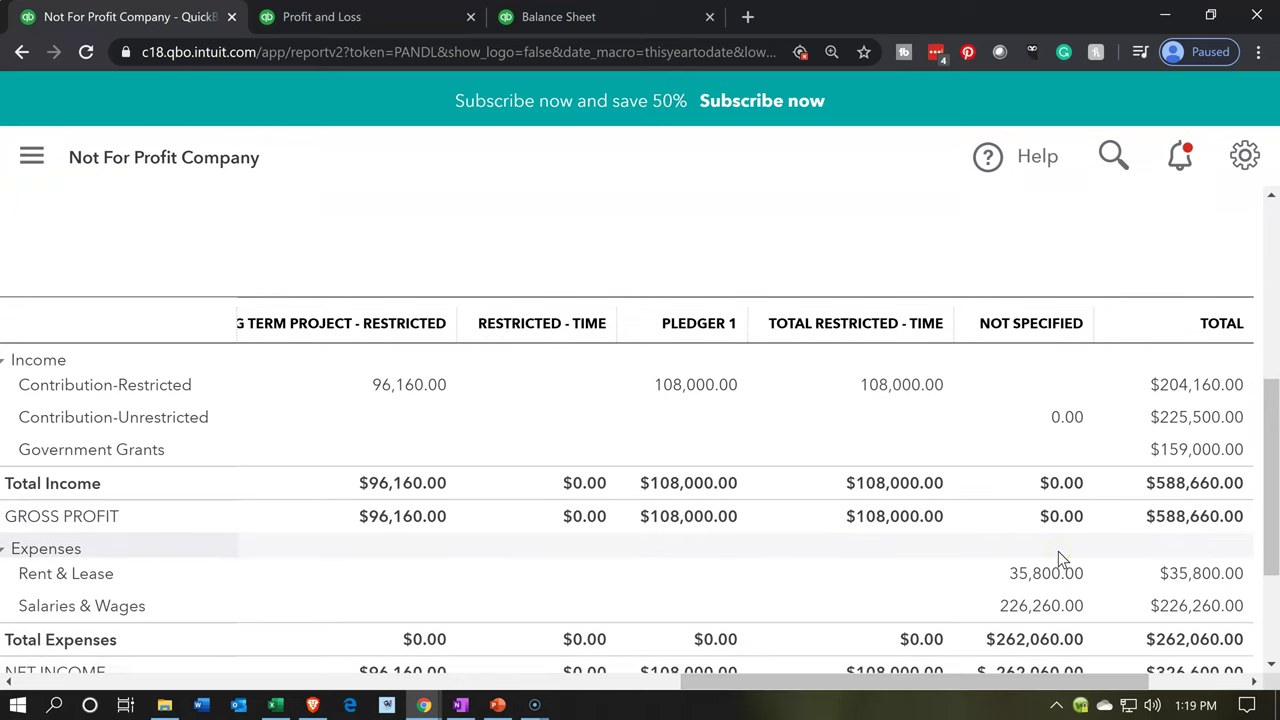
{"action": "scroll", "coordinate": [1060, 560], "scroll_direction": "up", "scroll_amount": 3}
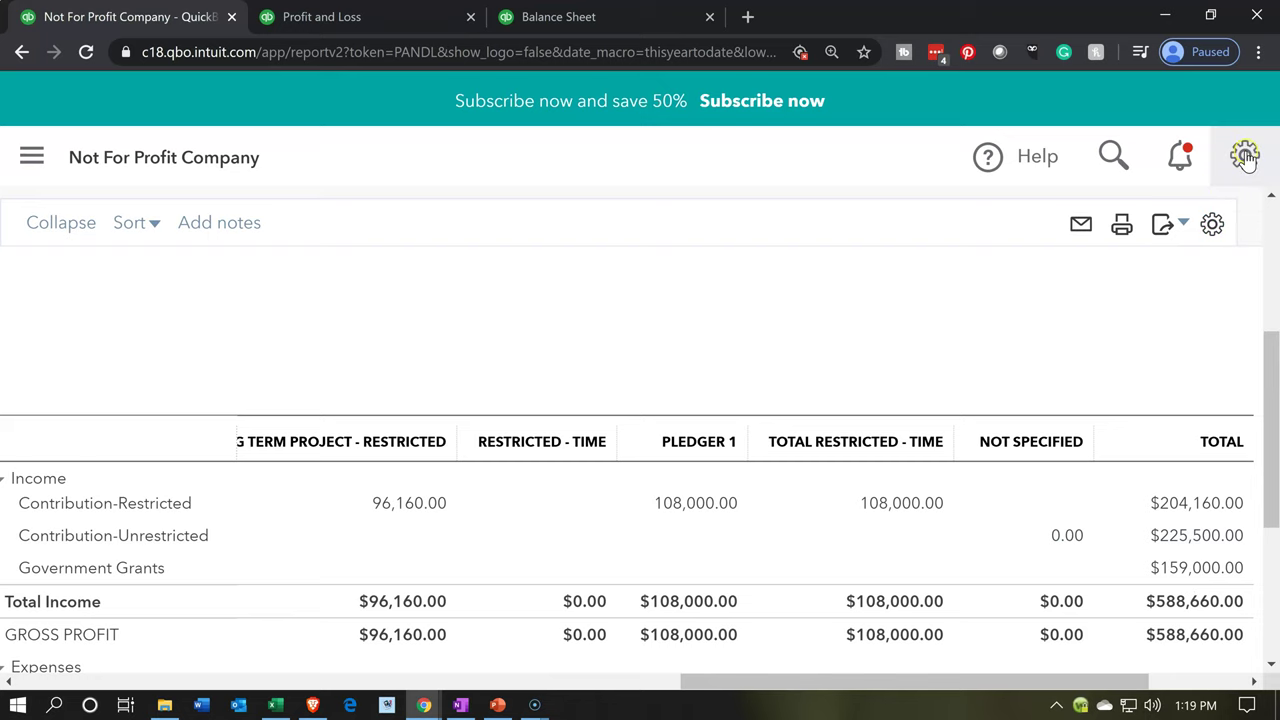
{"action": "scroll", "coordinate": [1151, 467], "scroll_direction": "up", "scroll_amount": 3}
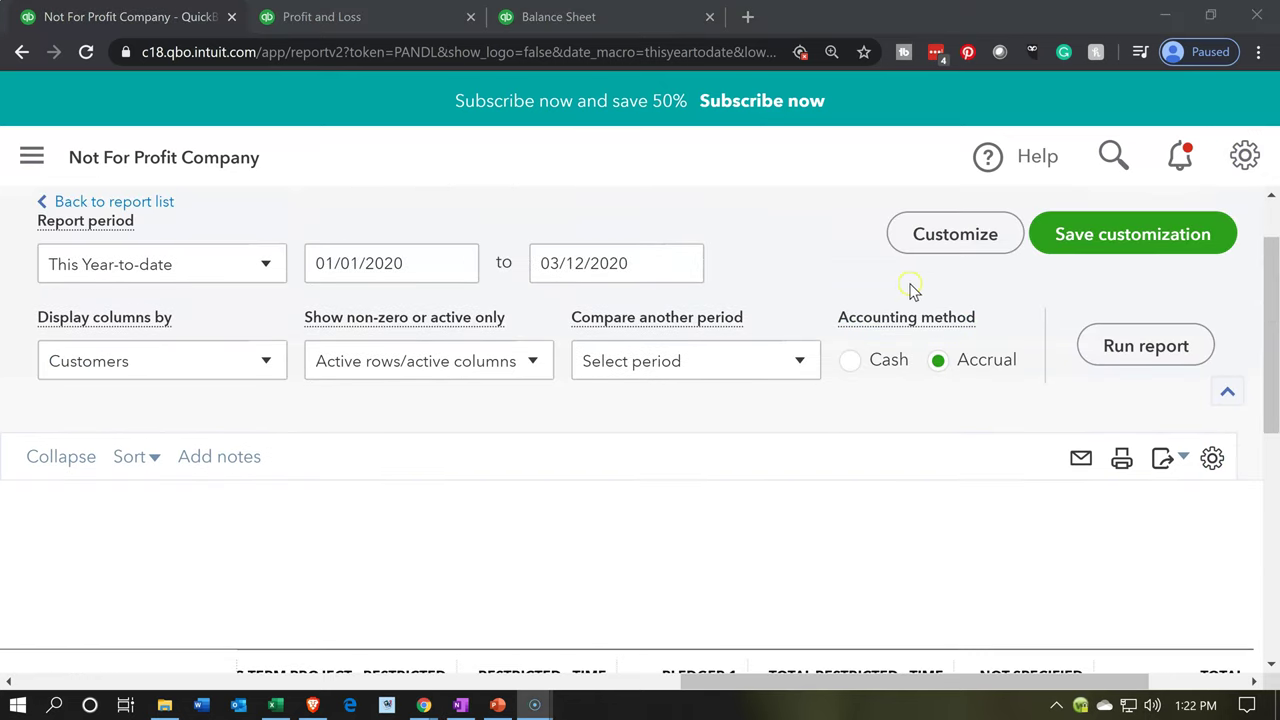
{"action": "left_click", "coordinate": [924, 243]}
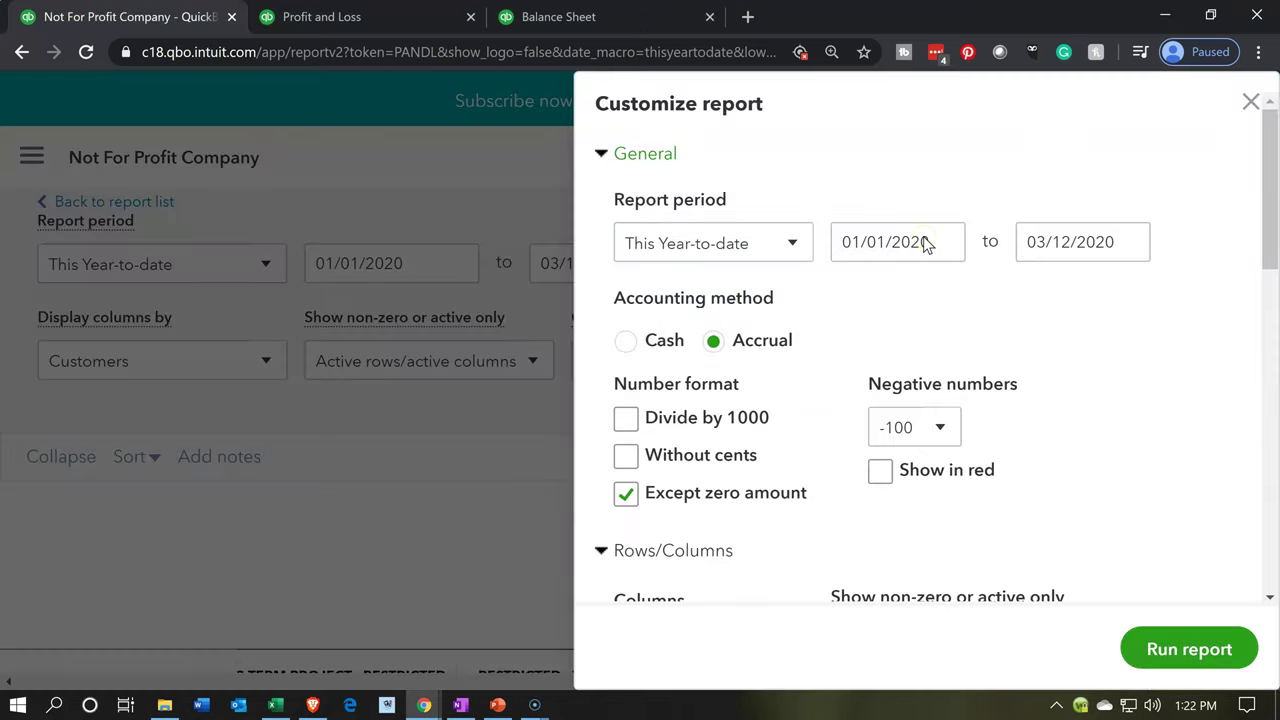
{"action": "scroll", "coordinate": [898, 410], "scroll_direction": "down", "scroll_amount": 3}
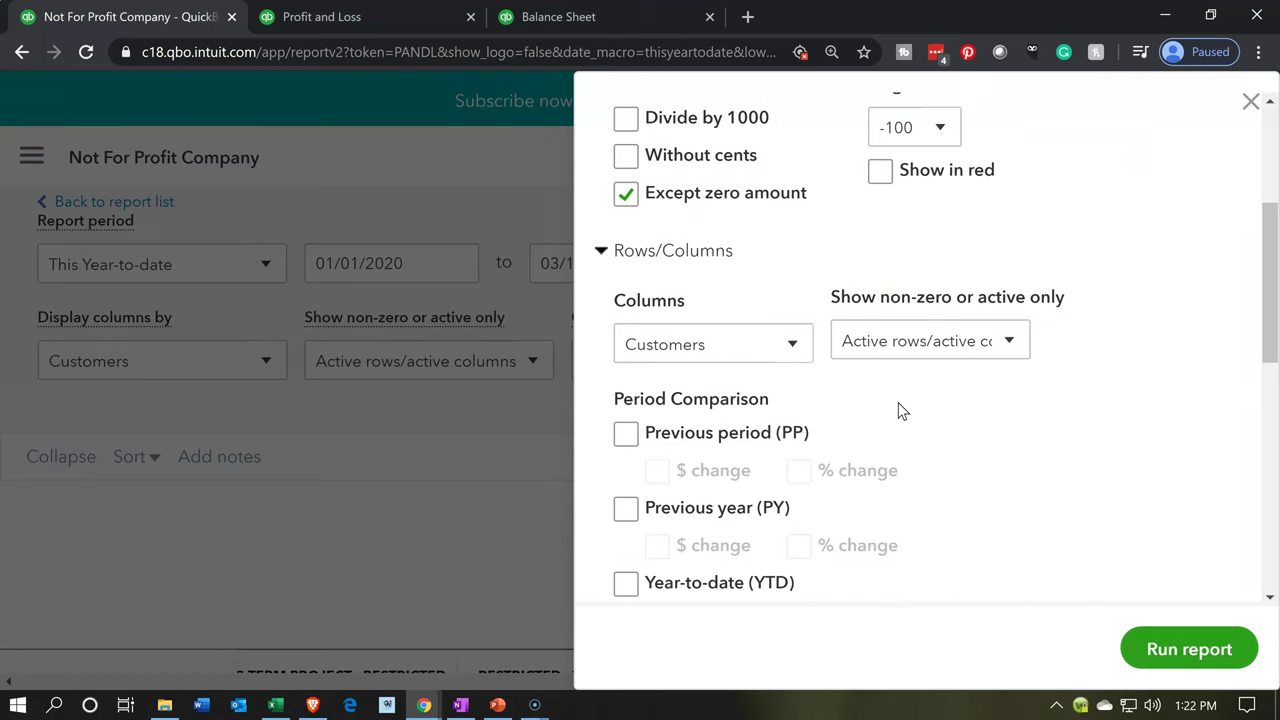
{"action": "left_click", "coordinate": [604, 251]}
{"action": "scroll", "coordinate": [656, 316], "scroll_direction": "down", "scroll_amount": 2}
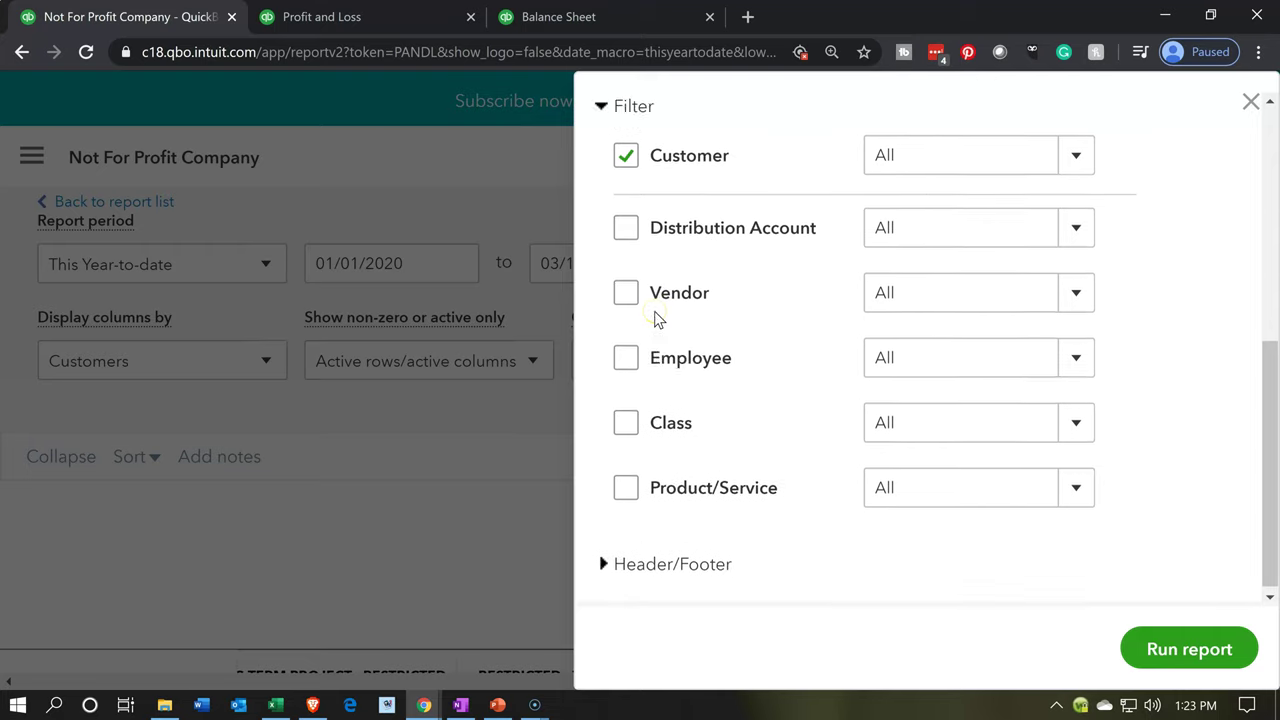
{"action": "scroll", "coordinate": [654, 311], "scroll_direction": "up", "scroll_amount": 1}
{"action": "left_click", "coordinate": [603, 201]}
{"action": "left_click", "coordinate": [605, 518]}
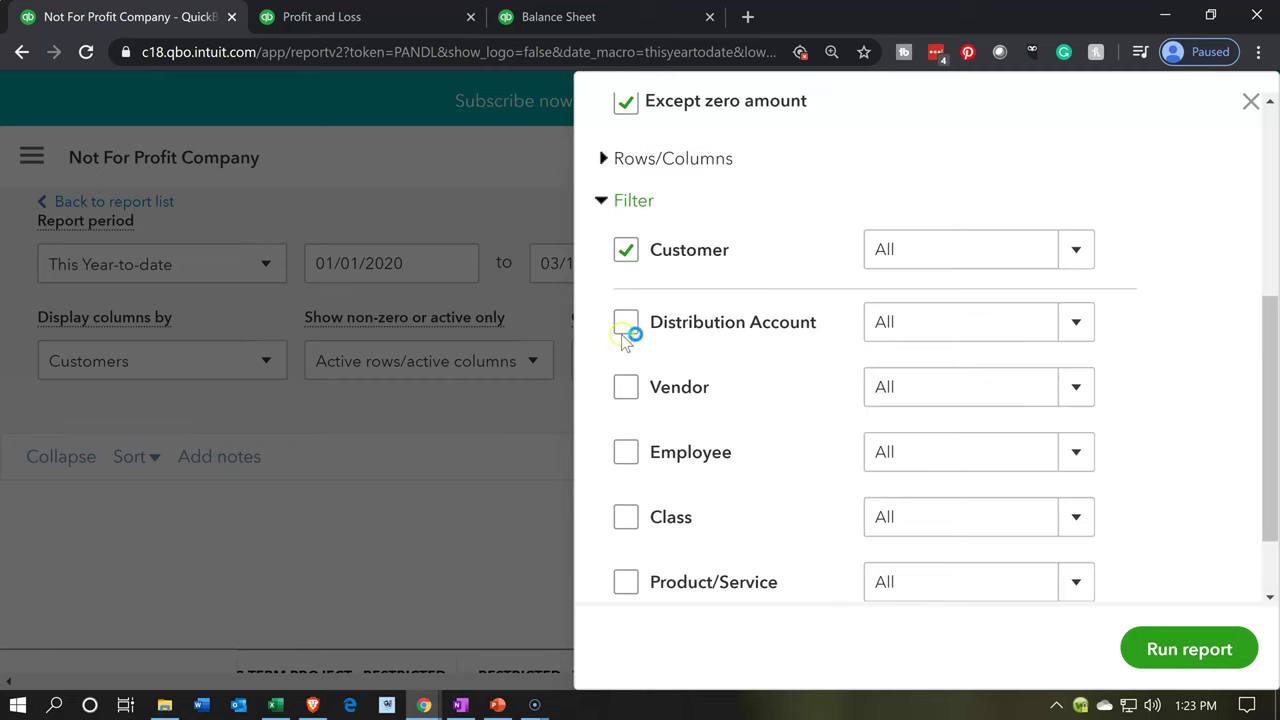
In the Customer filter, select Long Term Project - Restricted, its Pledger 2, Restricted - Time, and its Pledger 1
{"action": "left_click", "coordinate": [682, 256]}
{"action": "left_click", "coordinate": [1078, 248]}
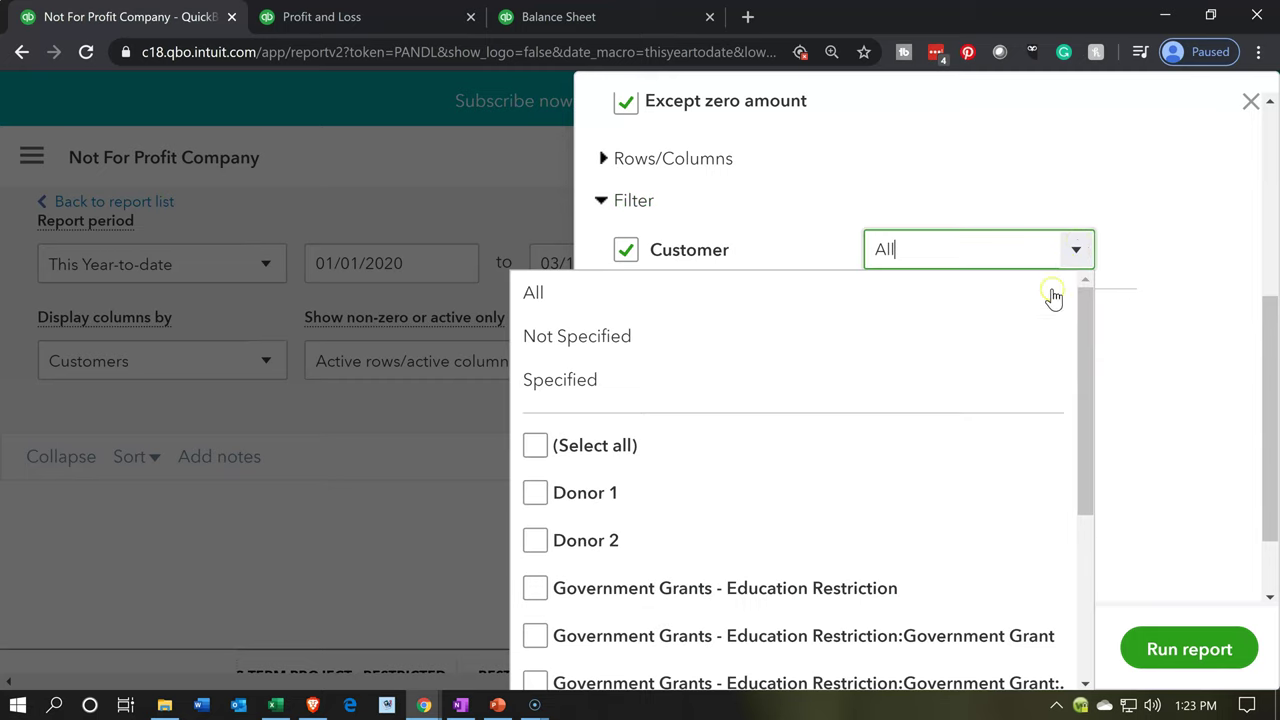
{"action": "left_click", "coordinate": [820, 475]}
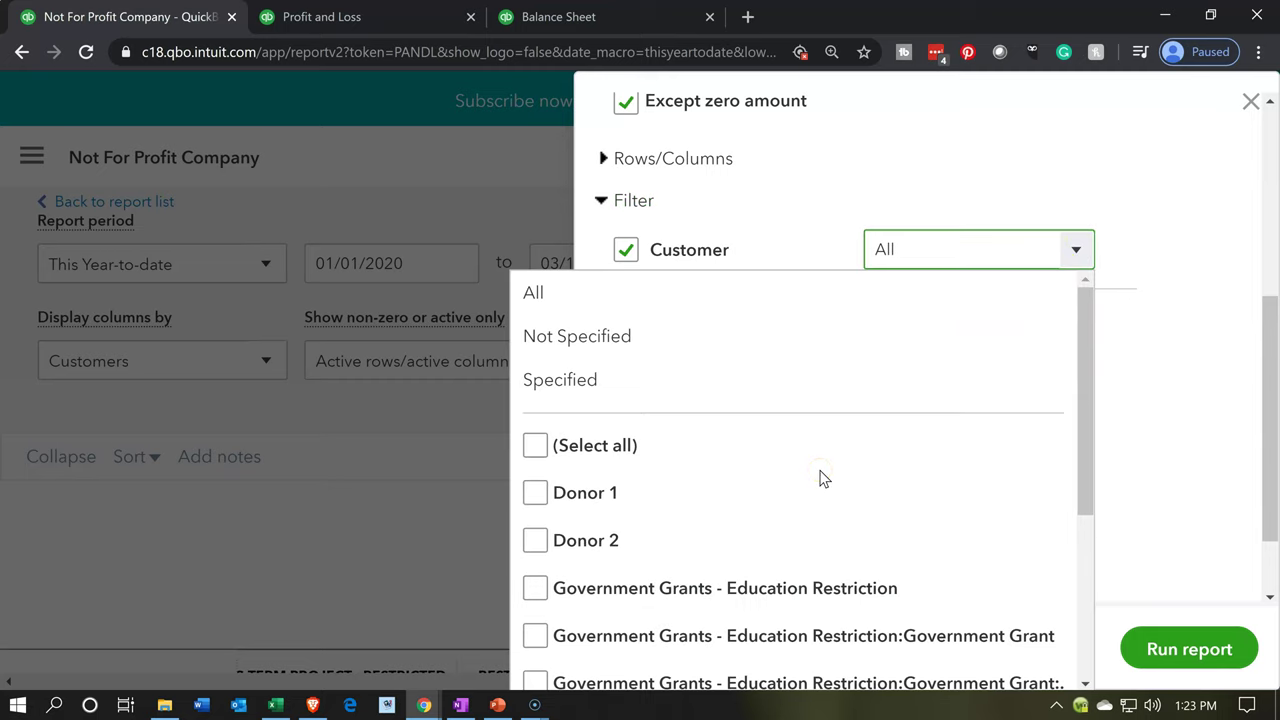
{"action": "scroll", "coordinate": [820, 478], "scroll_direction": "down", "scroll_amount": 1}
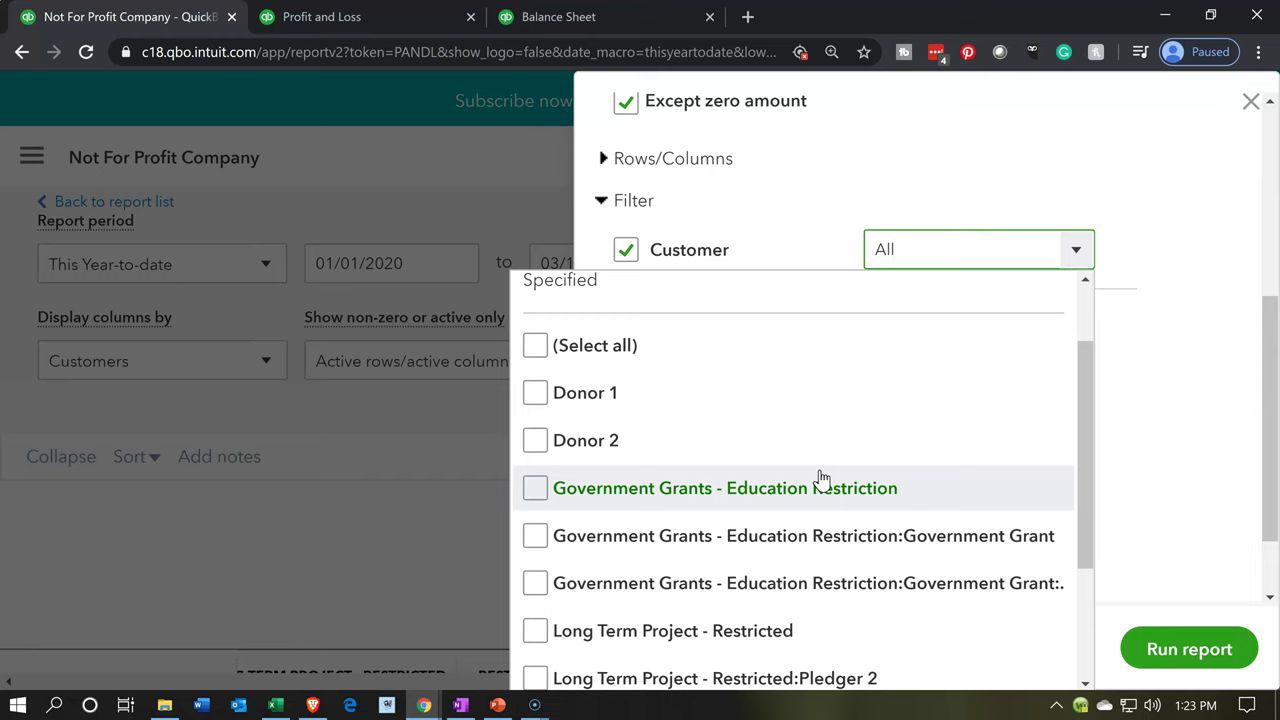
{"action": "scroll", "coordinate": [820, 478], "scroll_direction": "down", "scroll_amount": 1}
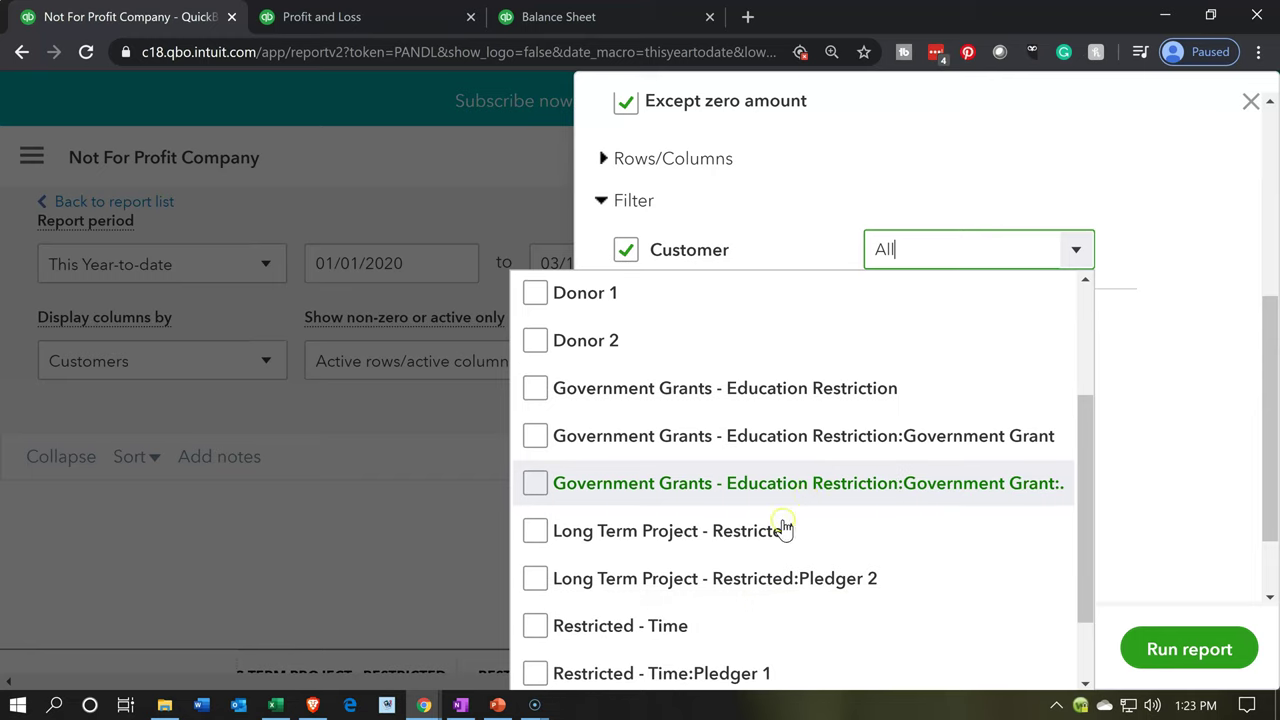
{"action": "left_click", "coordinate": [545, 537]}
{"action": "left_click", "coordinate": [536, 576]}
{"action": "left_click", "coordinate": [538, 626]}
{"action": "scroll", "coordinate": [628, 588], "scroll_direction": "down", "scroll_amount": 1}
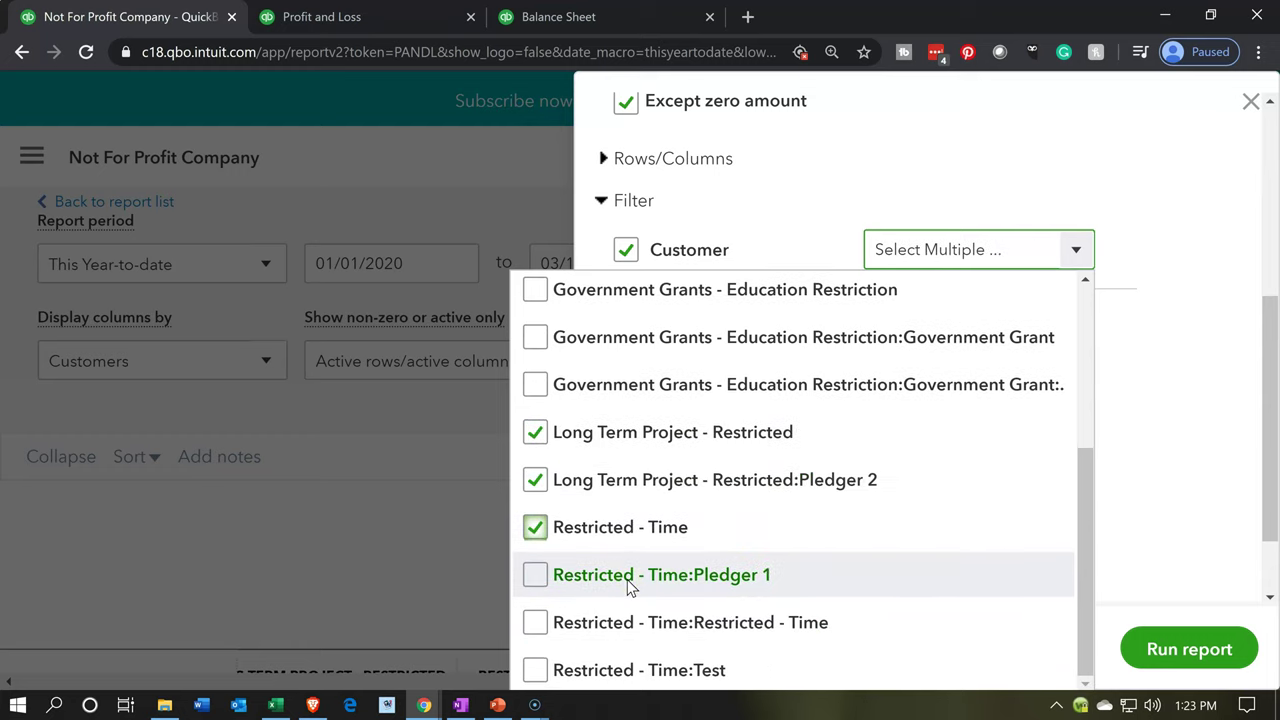
{"action": "left_click", "coordinate": [535, 575]}
Add the three Government Grants - Education Restriction entries and the remaining Restricted - Time entries to the Customer filter, and run the report
{"action": "scroll", "coordinate": [583, 570], "scroll_direction": "up", "scroll_amount": 1}
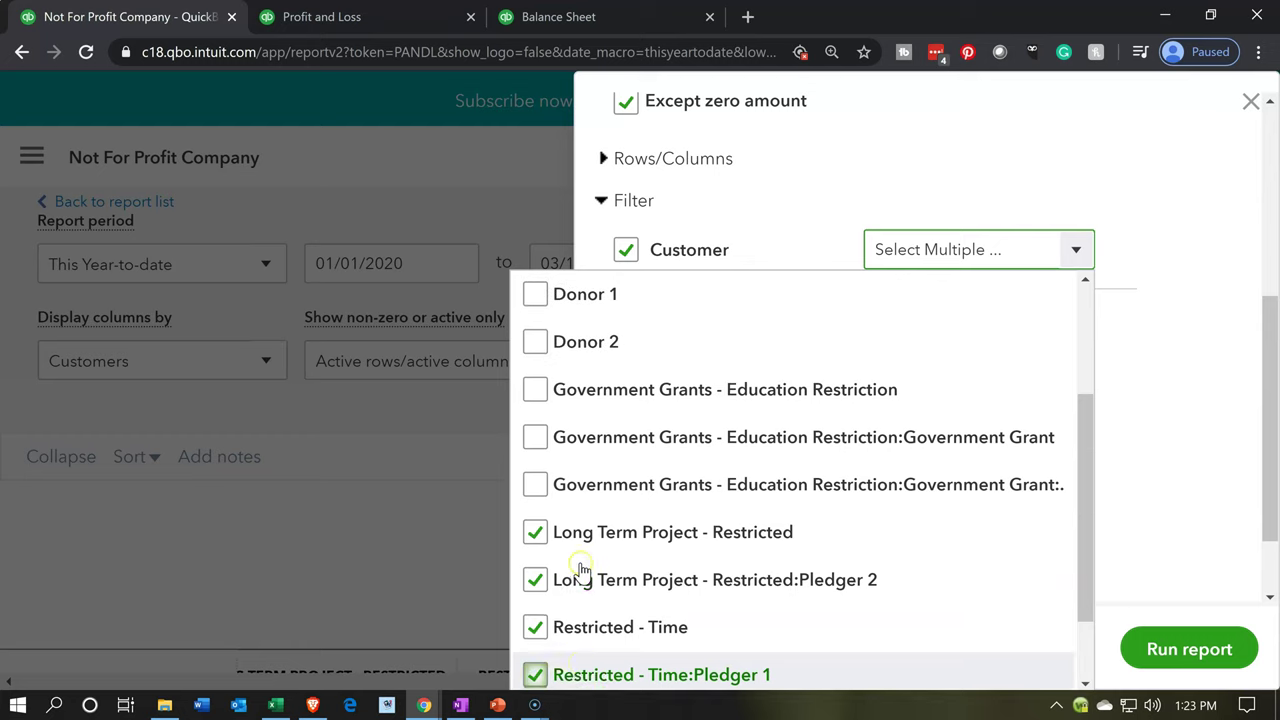
{"action": "left_click", "coordinate": [535, 392]}
{"action": "left_click", "coordinate": [535, 435]}
{"action": "left_click", "coordinate": [536, 486]}
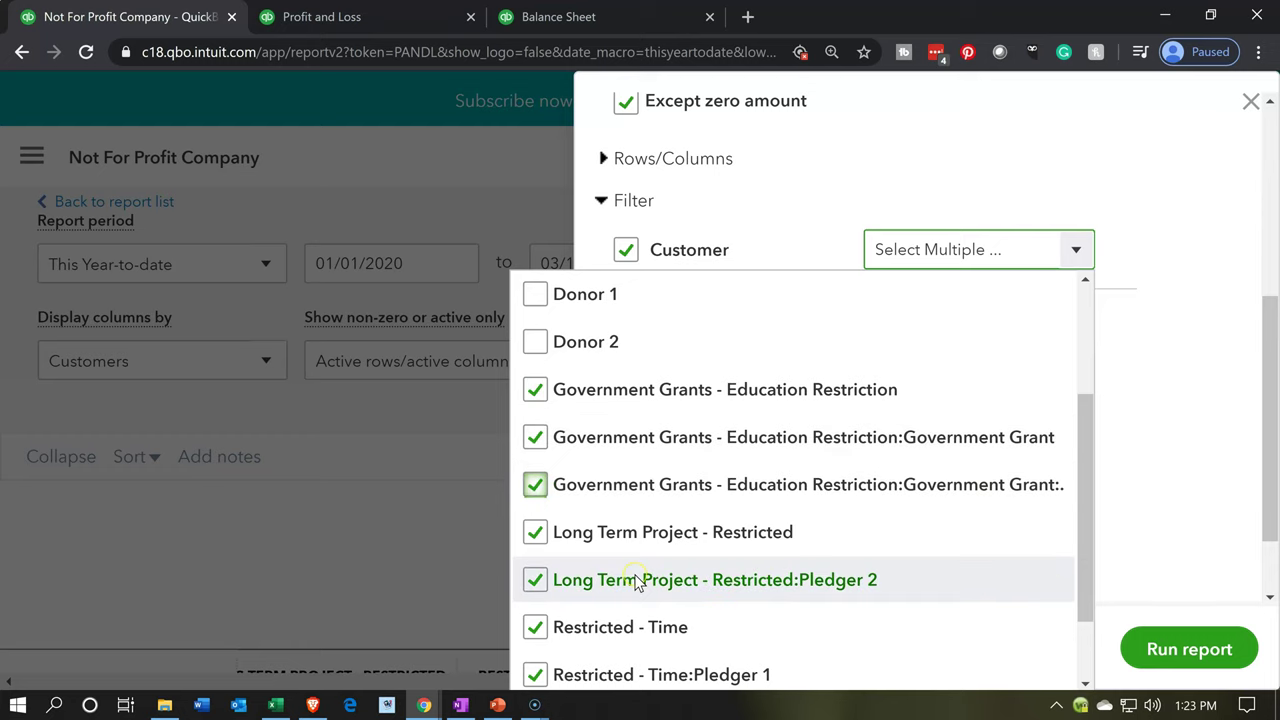
{"action": "scroll", "coordinate": [636, 583], "scroll_direction": "down", "scroll_amount": 1}
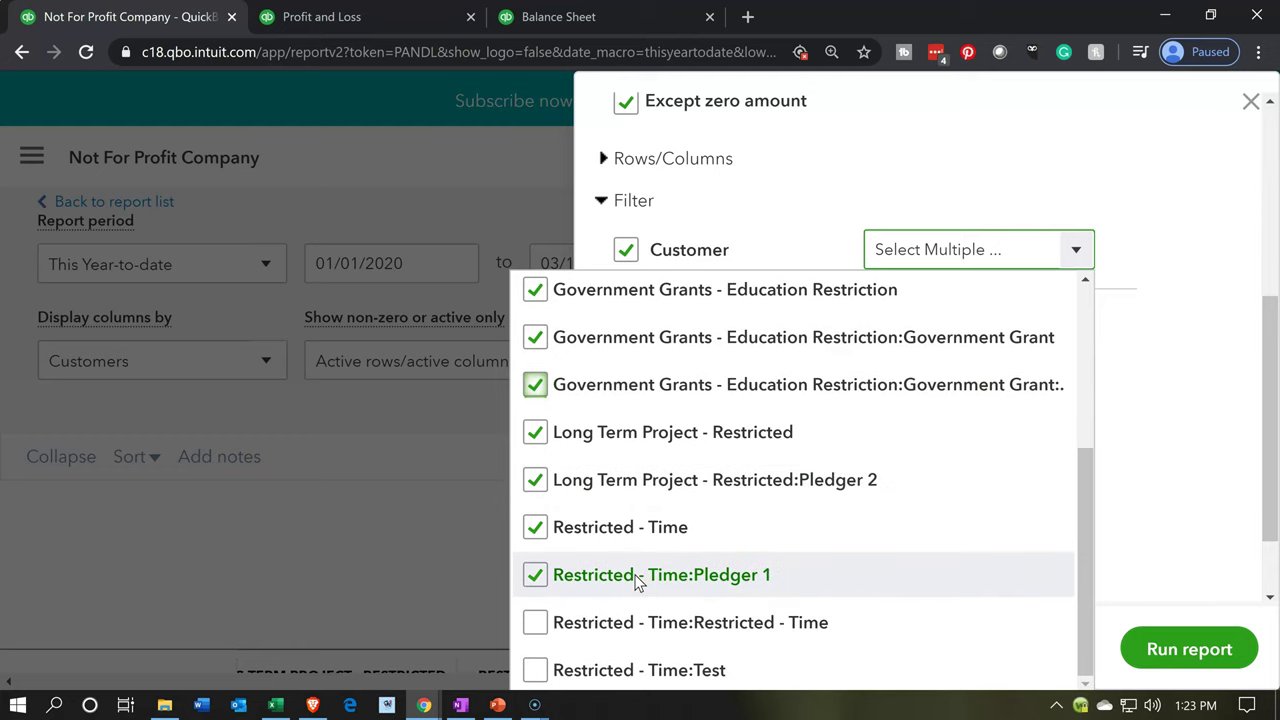
{"action": "left_click", "coordinate": [533, 621]}
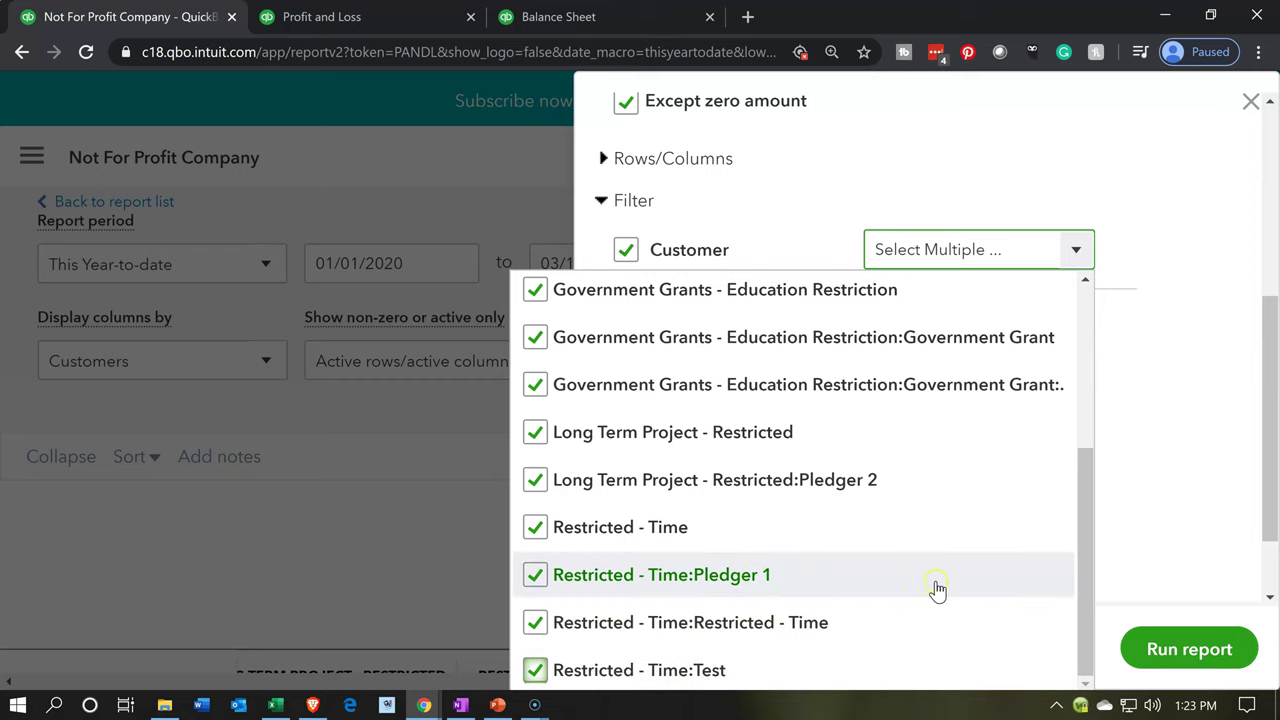
{"action": "left_click", "coordinate": [1158, 450]}
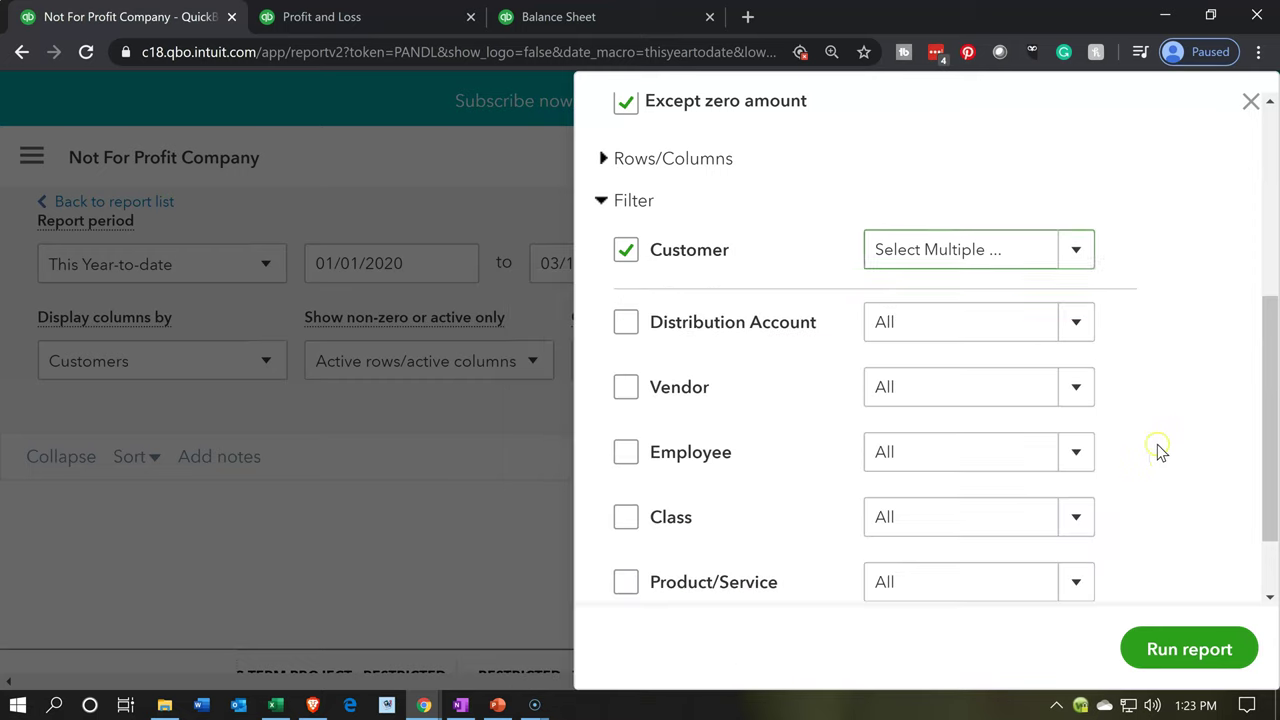
{"action": "left_click", "coordinate": [1165, 652]}
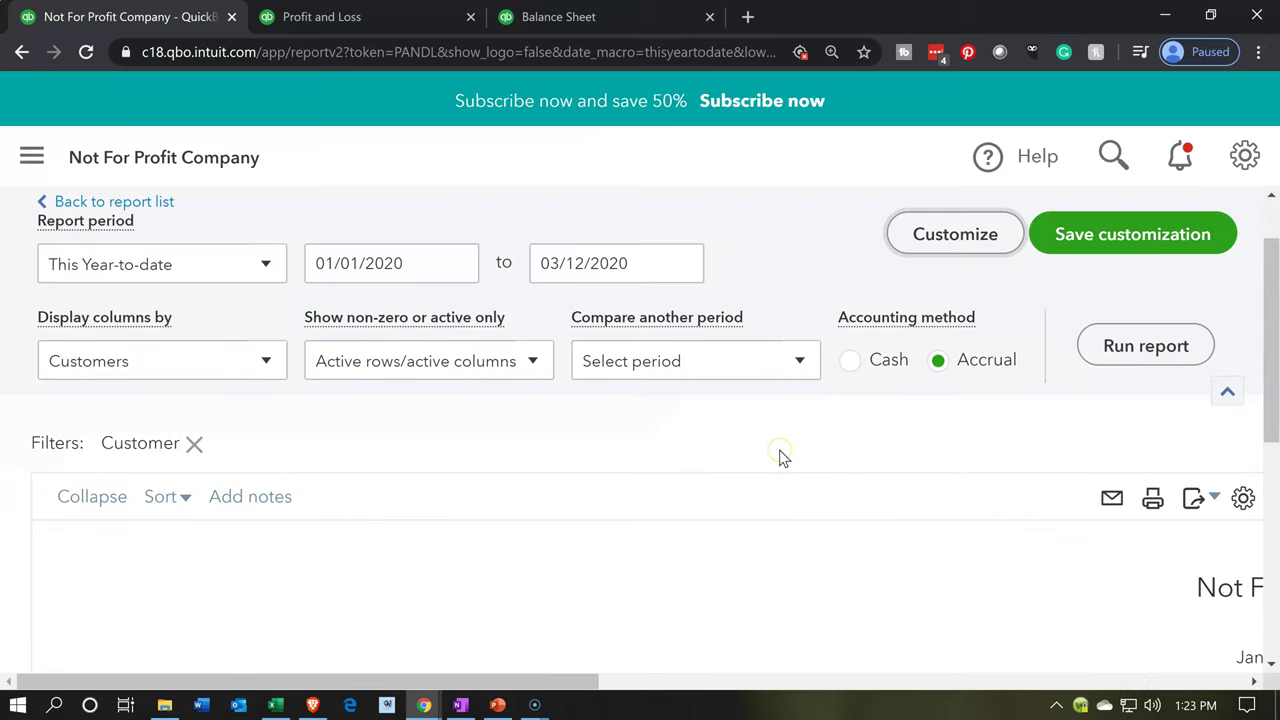
Compare the filtered by-customer report's total net income with the Total Restricted column of the by-class report
{"action": "scroll", "coordinate": [781, 455], "scroll_direction": "down", "scroll_amount": 4}
{"action": "left_click_drag", "start_coordinate": [594, 686], "coordinate": [1240, 665]}
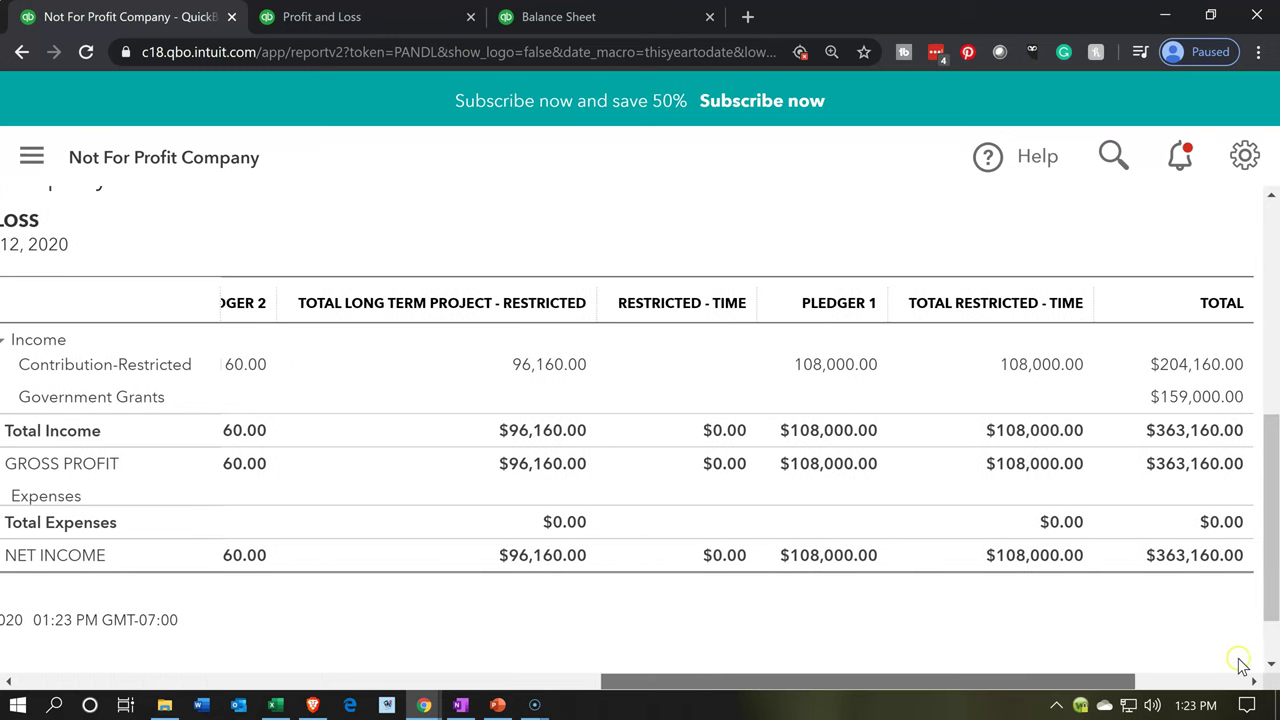
{"action": "left_click", "coordinate": [1206, 583]}
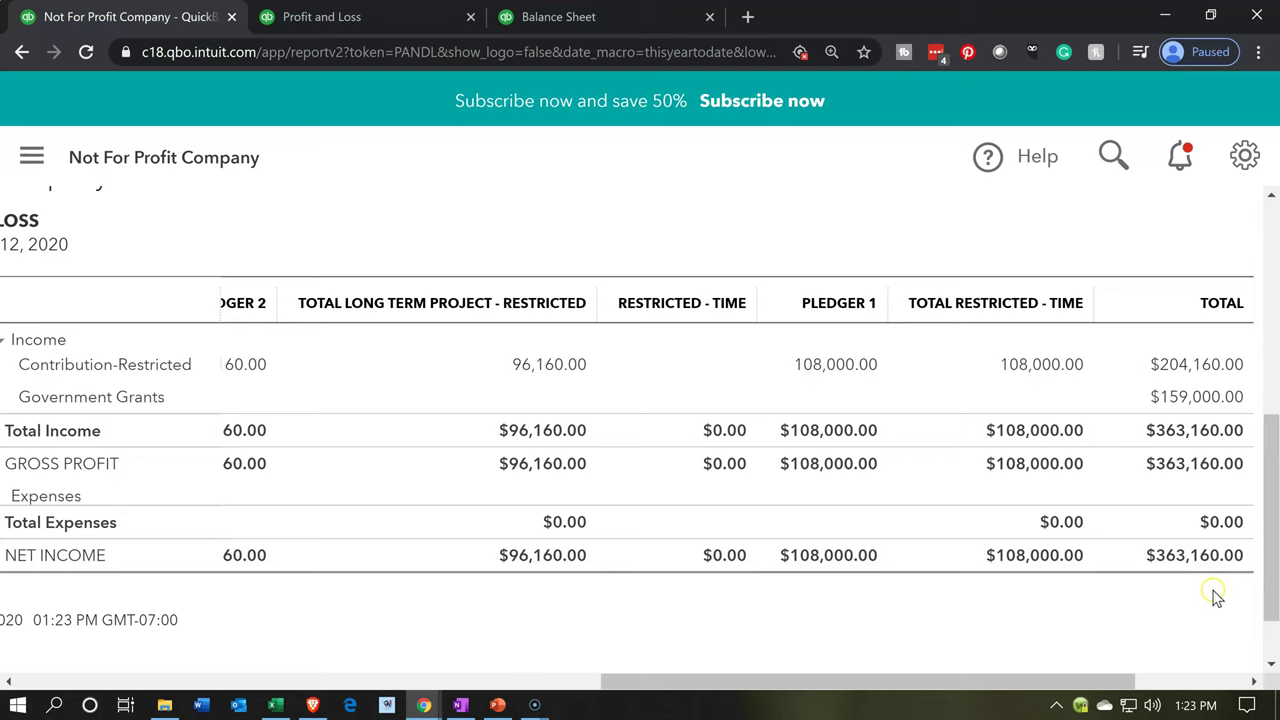
{"action": "left_click", "coordinate": [357, 22]}
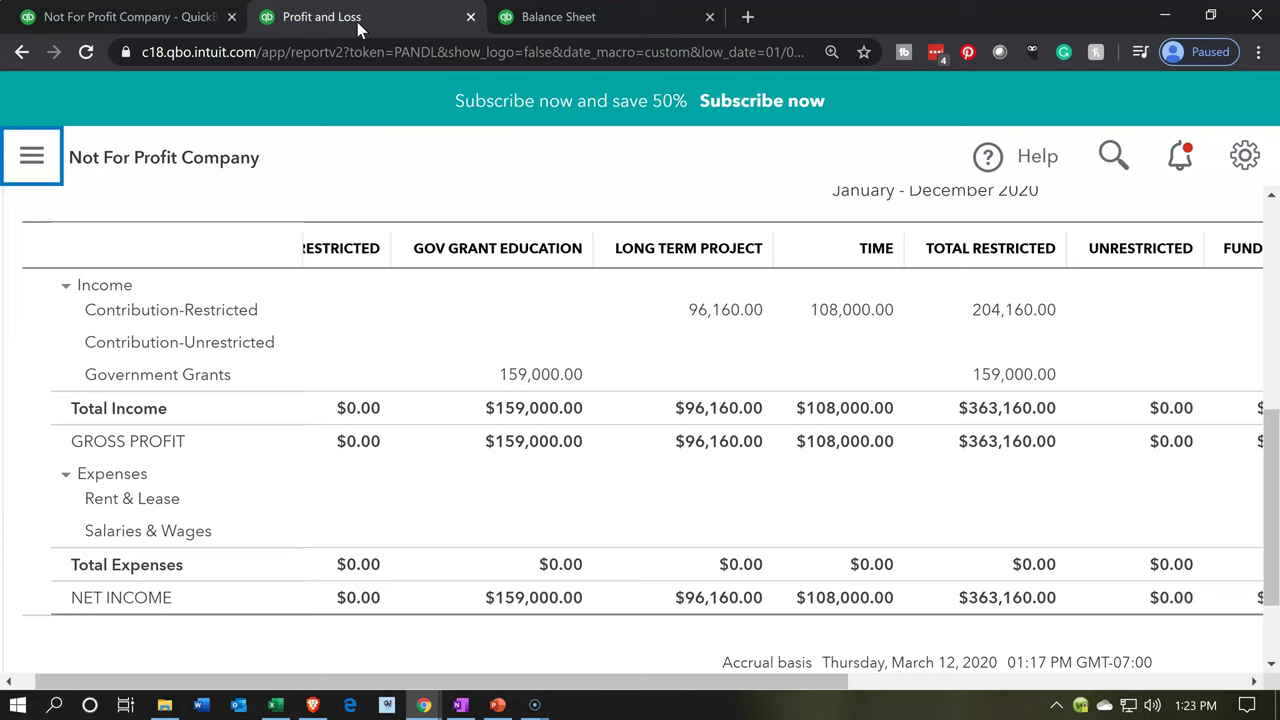
{"action": "left_click", "coordinate": [600, 370]}
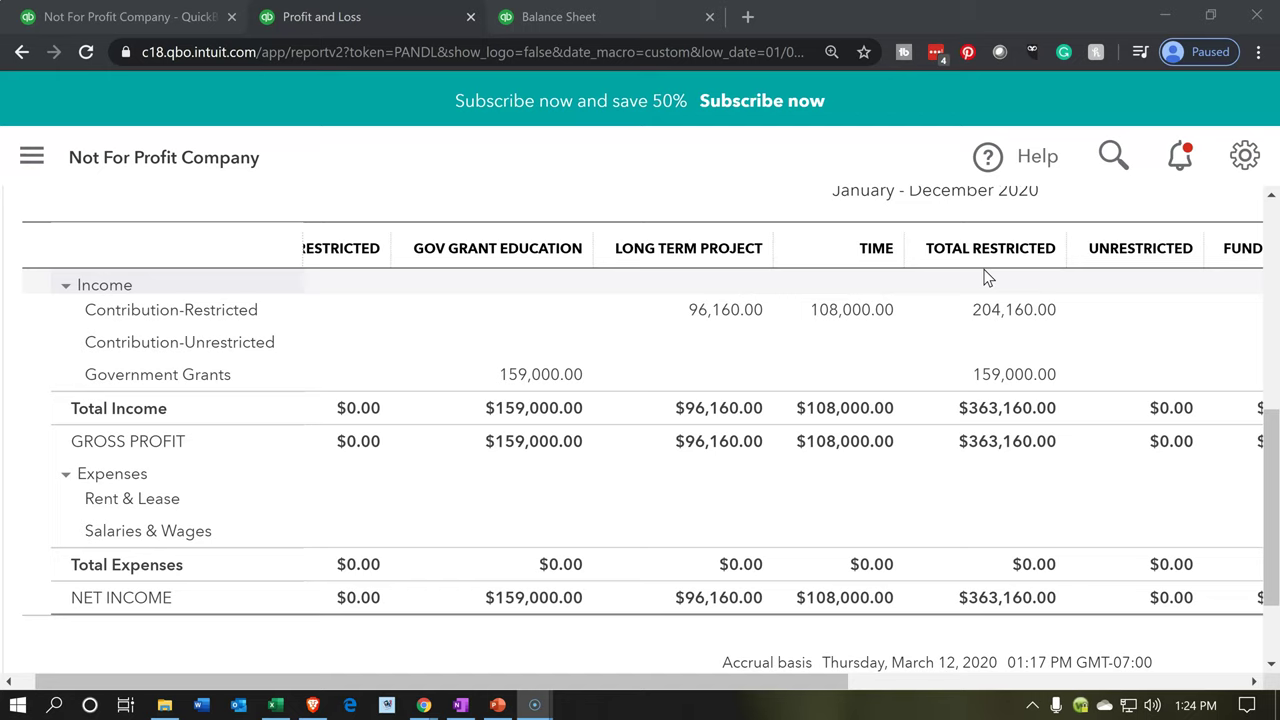
{"action": "left_click", "coordinate": [365, 18]}
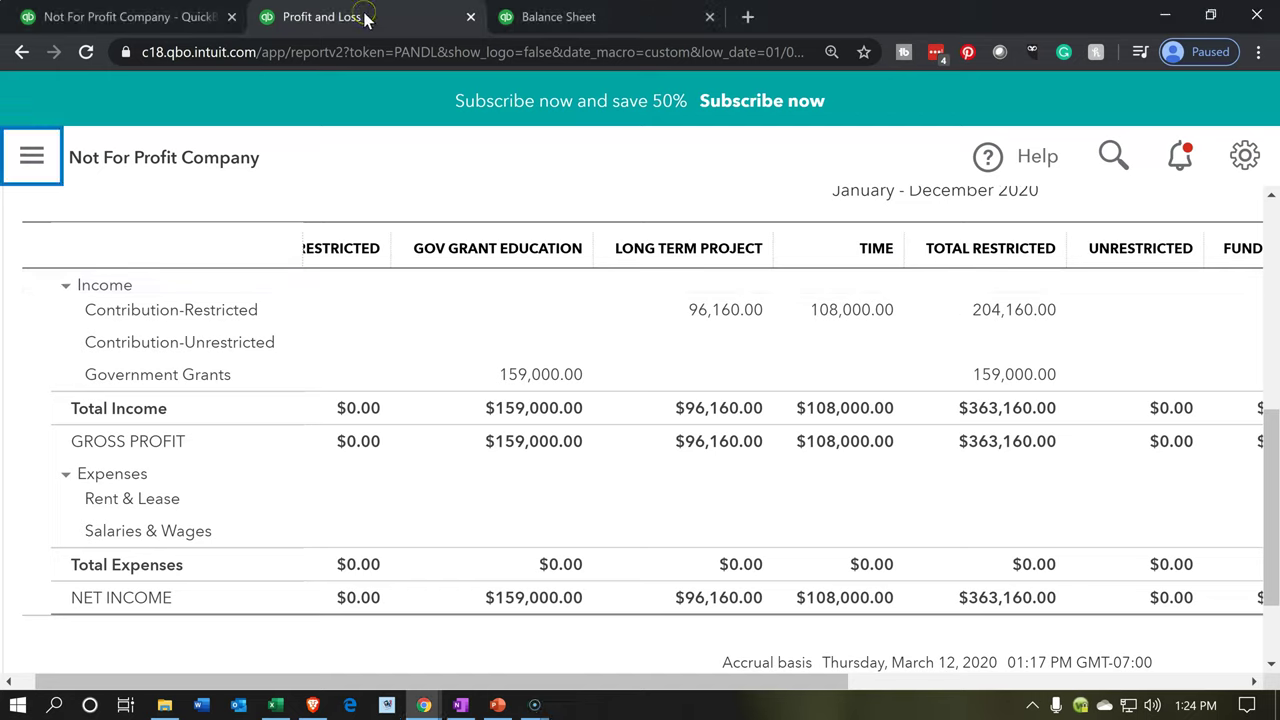
{"action": "left_click", "coordinate": [163, 17]}
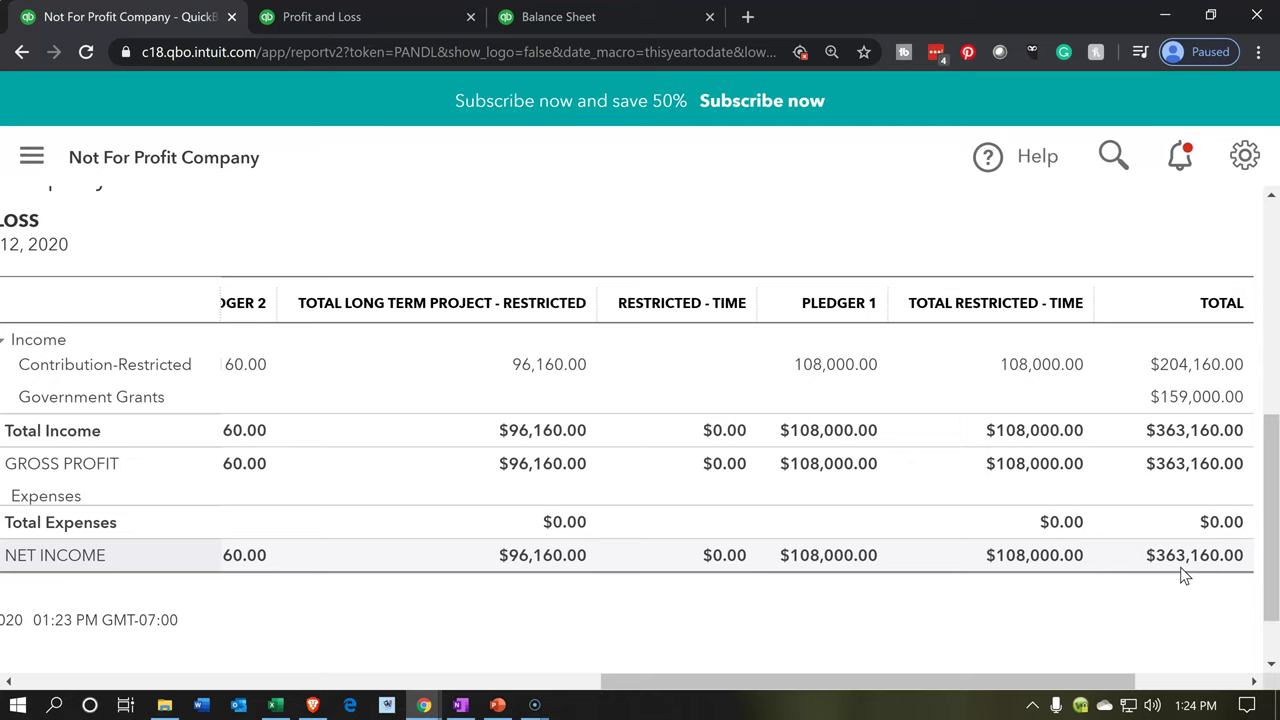
Export the filtered Profit and Loss report to Excel and open the exported workbook
{"action": "scroll", "coordinate": [1065, 467], "scroll_direction": "up", "scroll_amount": 2}
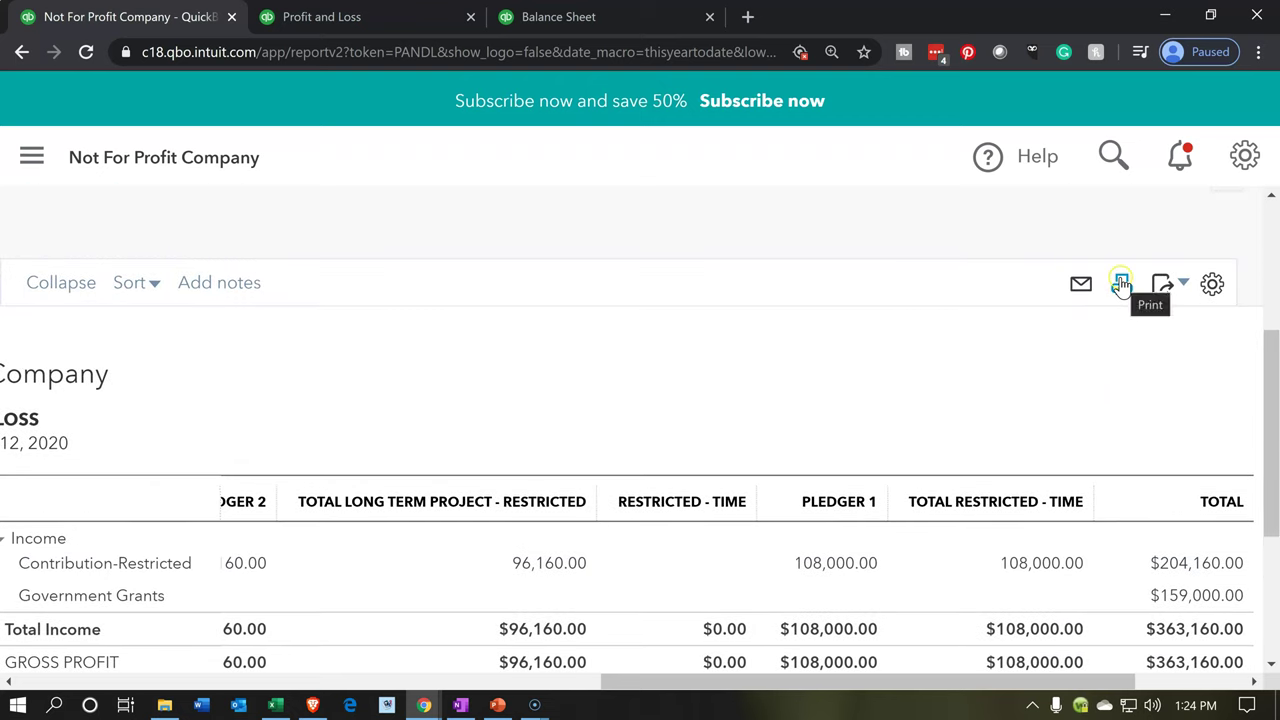
{"action": "left_click", "coordinate": [1182, 288]}
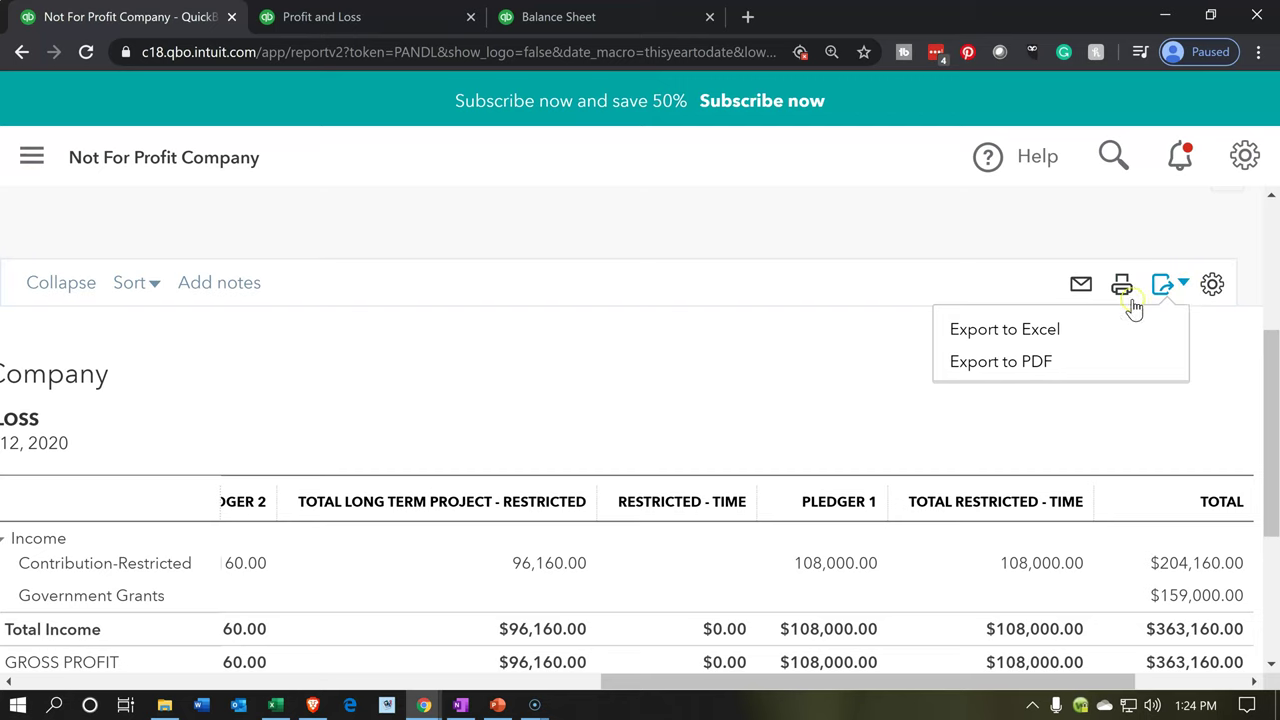
{"action": "left_click", "coordinate": [1068, 327]}
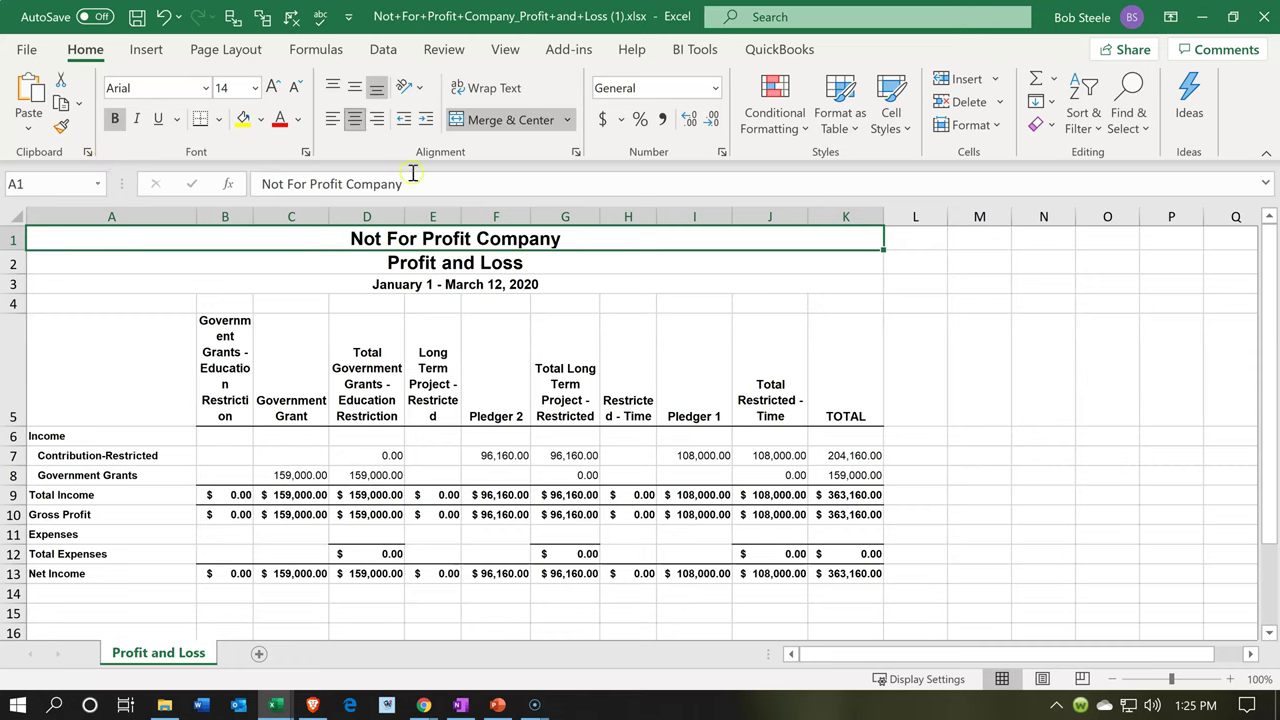
Unmerge the company name, report title and date range heading rows in the exported worksheet
{"action": "left_click", "coordinate": [473, 132]}
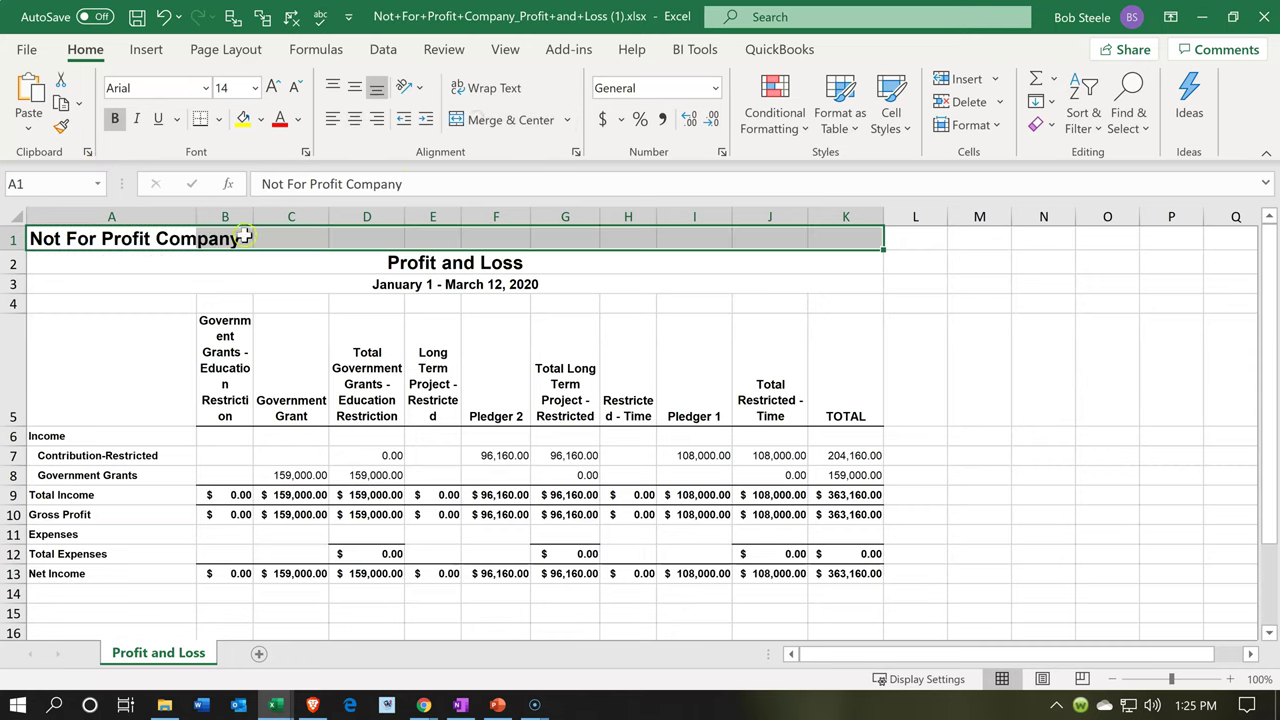
{"action": "left_click", "coordinate": [177, 265]}
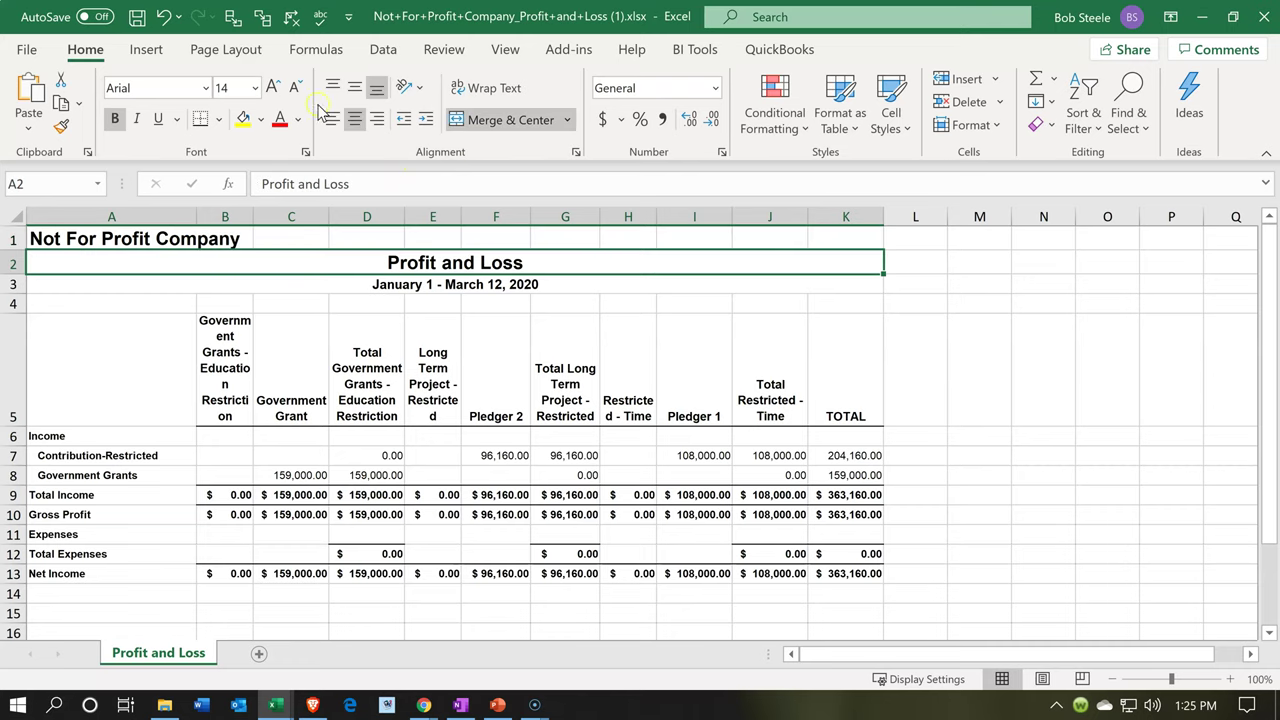
{"action": "left_click", "coordinate": [496, 133]}
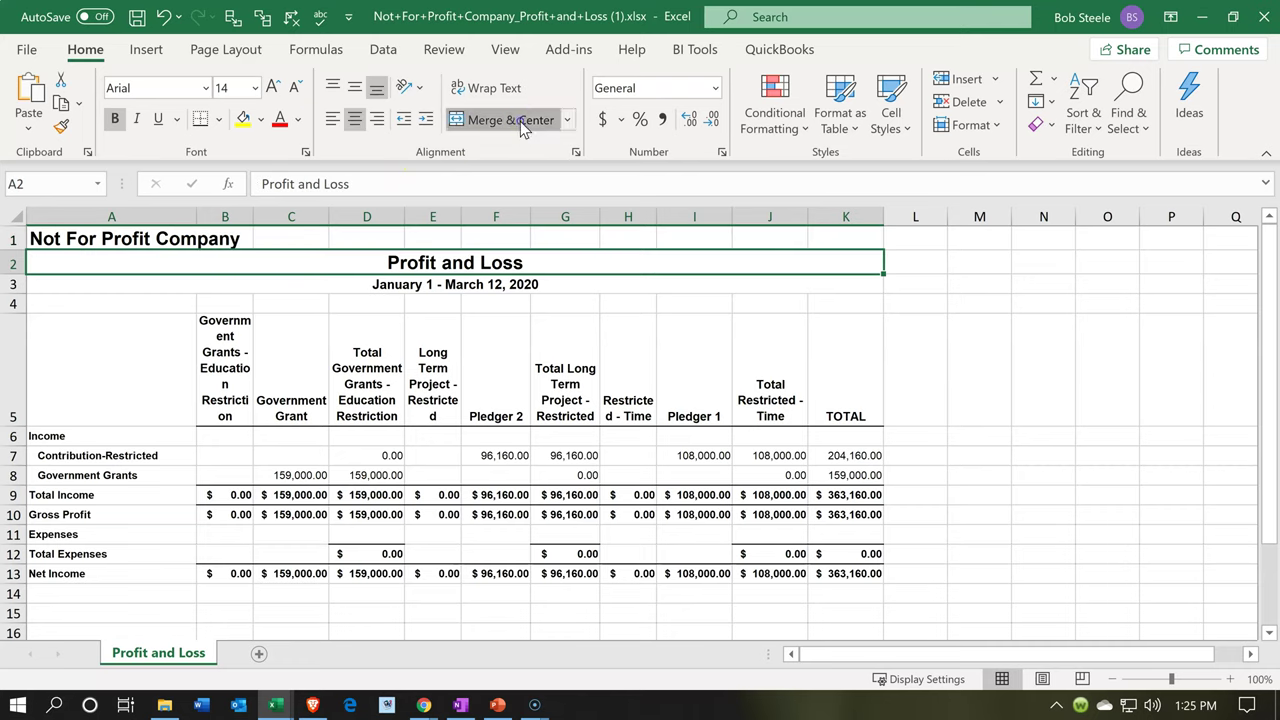
{"action": "left_click", "coordinate": [134, 279]}
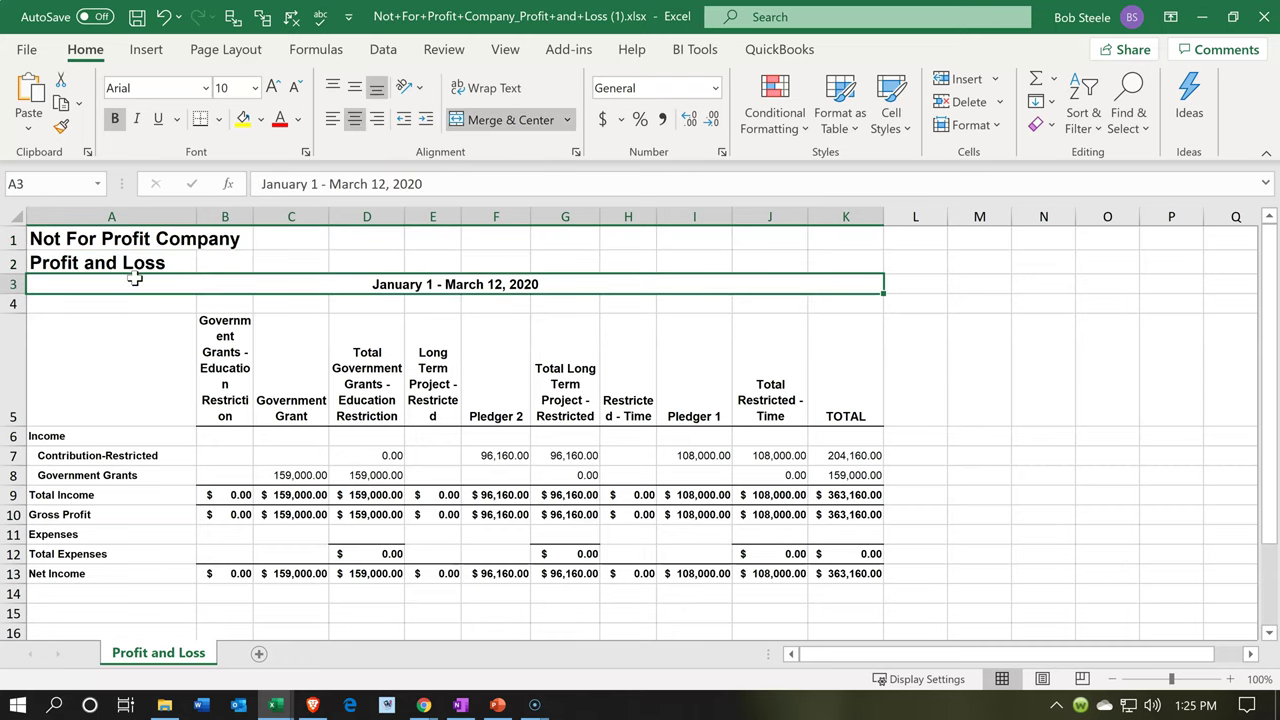
{"action": "left_click", "coordinate": [503, 119]}
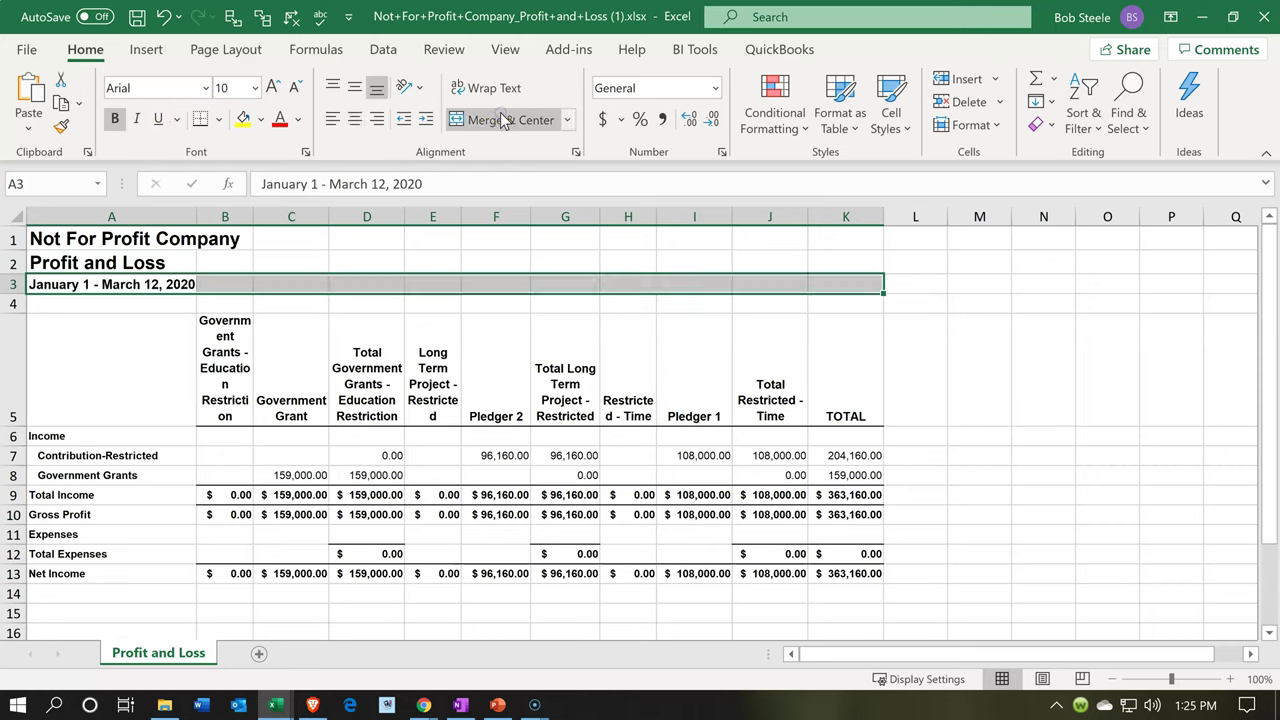
Inspect the Long Term Project, Total Government Grants, Total Long Term Project and Total Restricted - Time column headings
{"action": "left_click", "coordinate": [440, 360]}
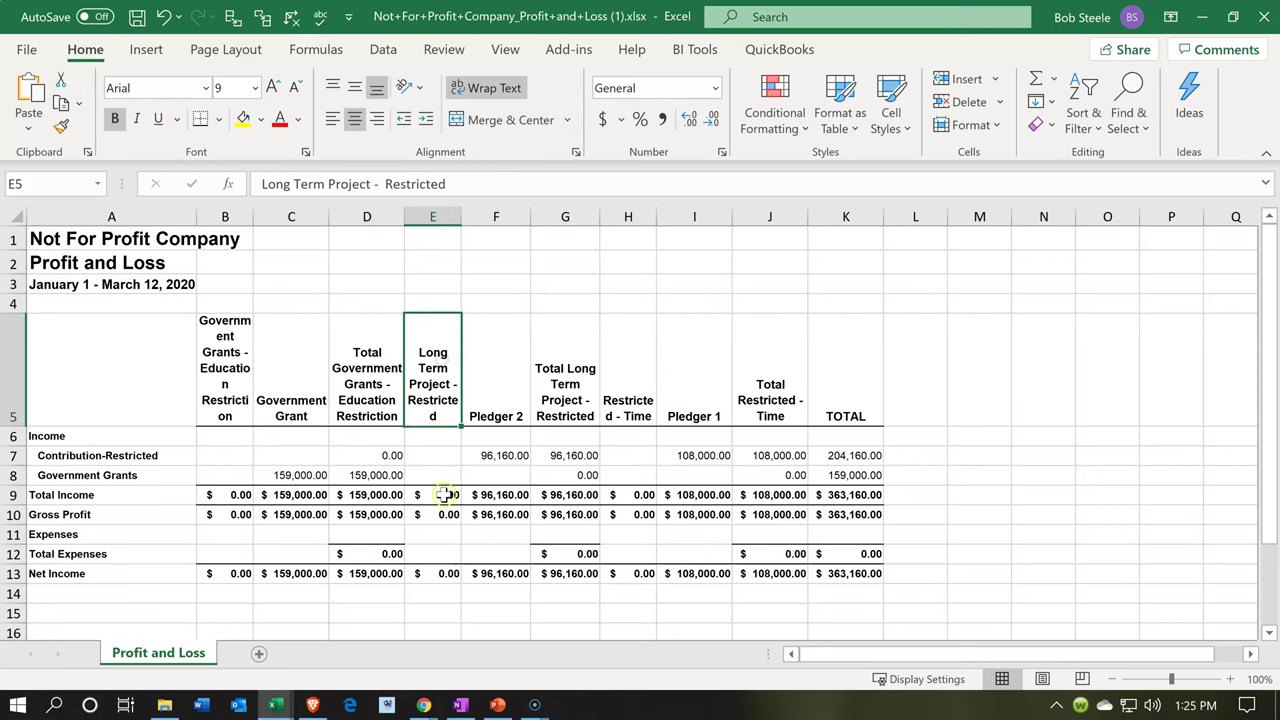
{"action": "left_click", "coordinate": [373, 381]}
{"action": "left_click", "coordinate": [566, 356]}
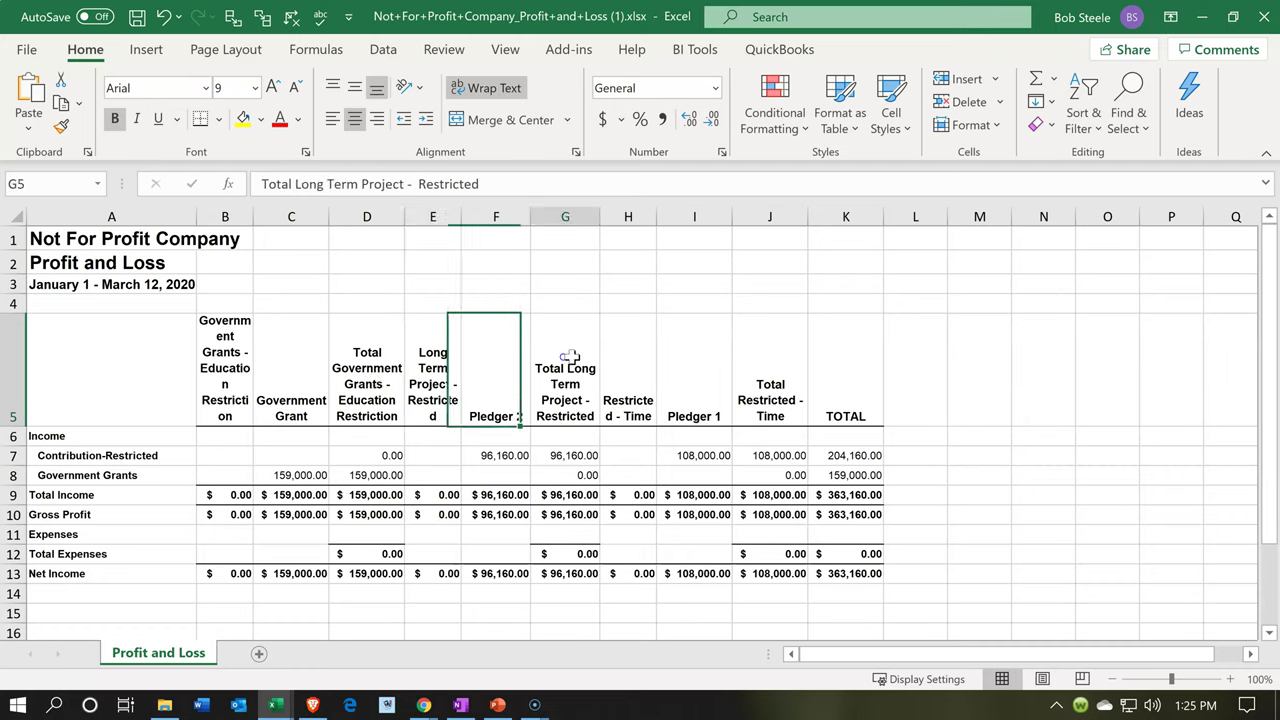
{"action": "left_click", "coordinate": [783, 368]}
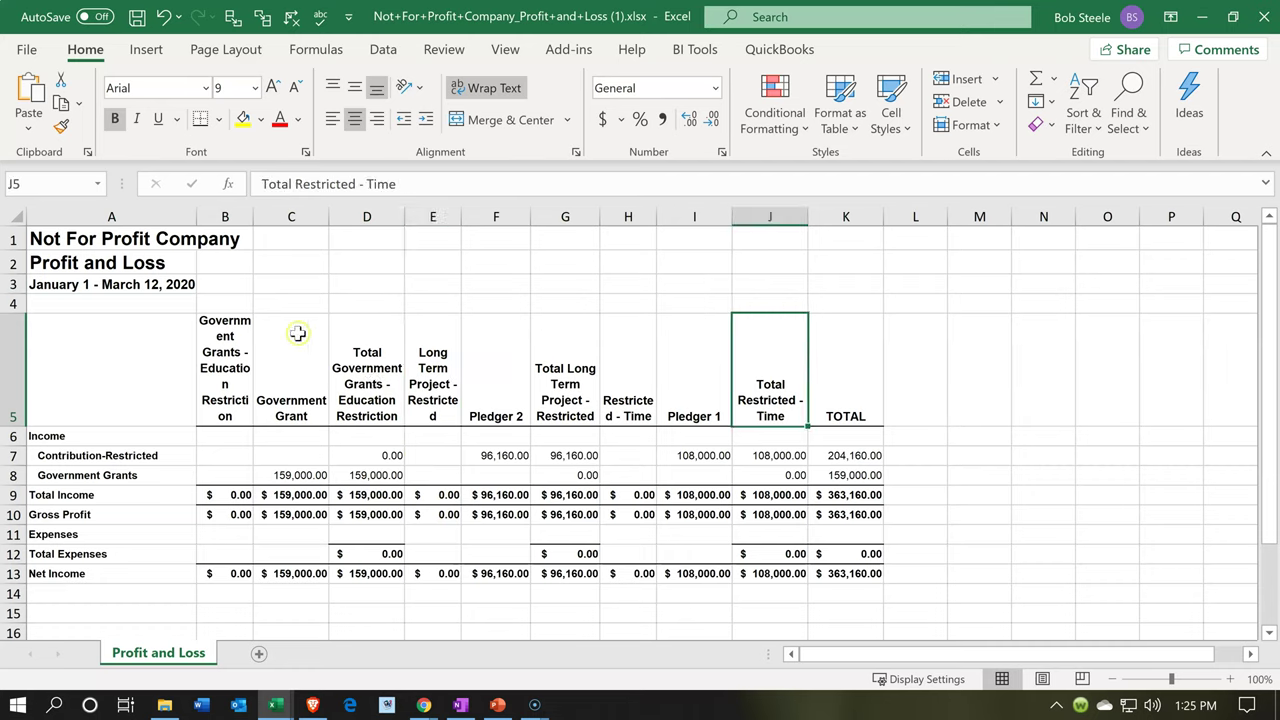
Hide the detail columns B:C, E:F and H:I, leaving only the restriction total columns and the TOTAL column
{"action": "left_click_drag", "start_coordinate": [223, 217], "coordinate": [269, 234]}
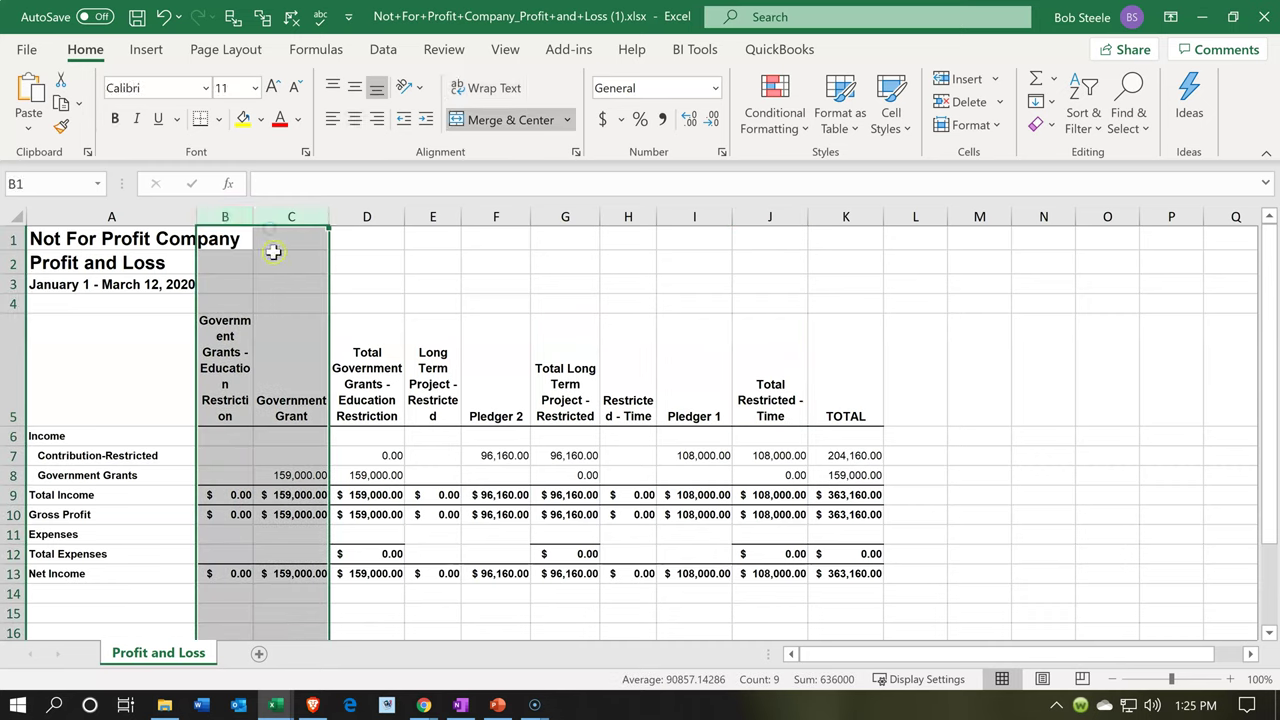
{"action": "right_click", "coordinate": [273, 252]}
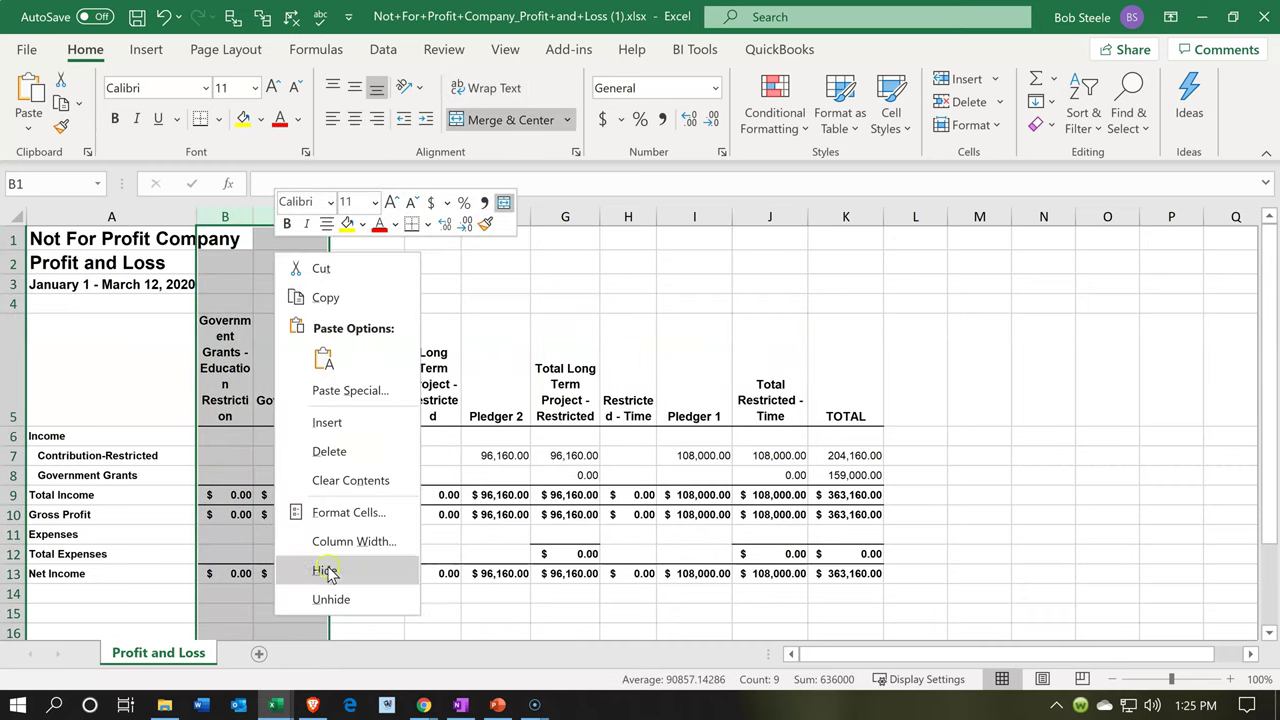
{"action": "left_click", "coordinate": [325, 571]}
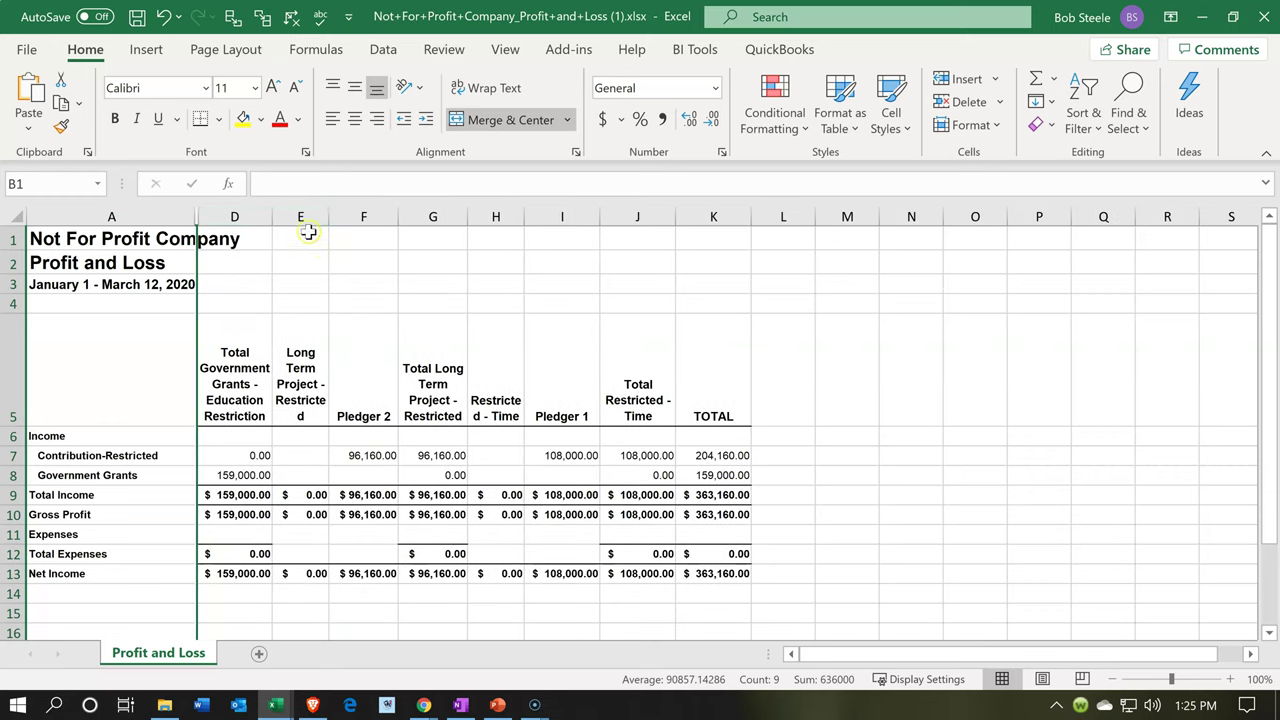
{"action": "left_click_drag", "start_coordinate": [299, 215], "coordinate": [346, 218]}
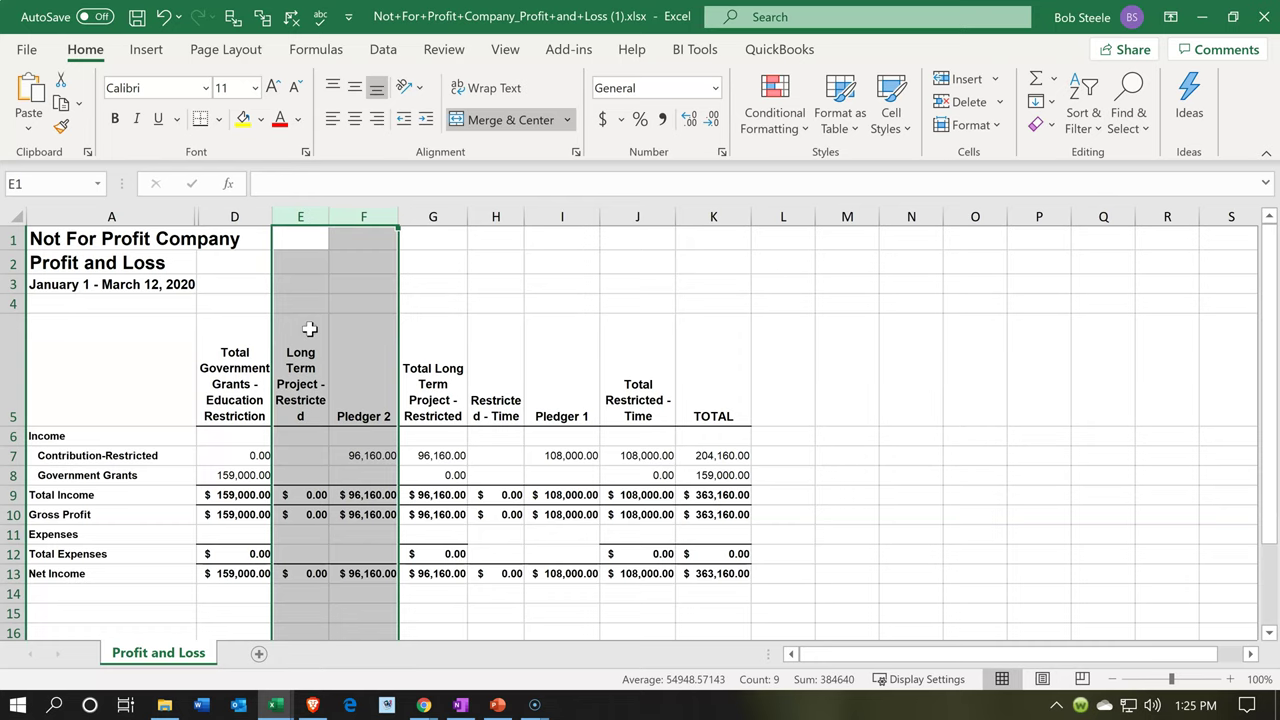
{"action": "right_click", "coordinate": [309, 329]}
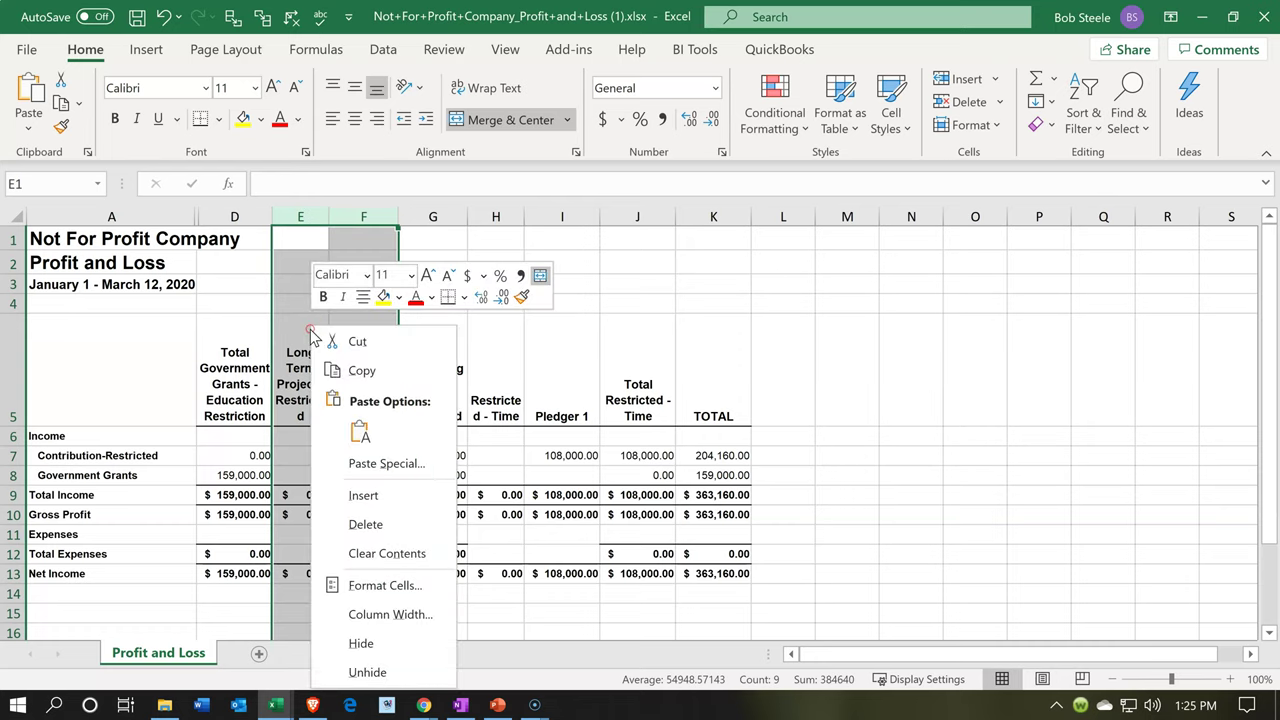
{"action": "left_click", "coordinate": [347, 652]}
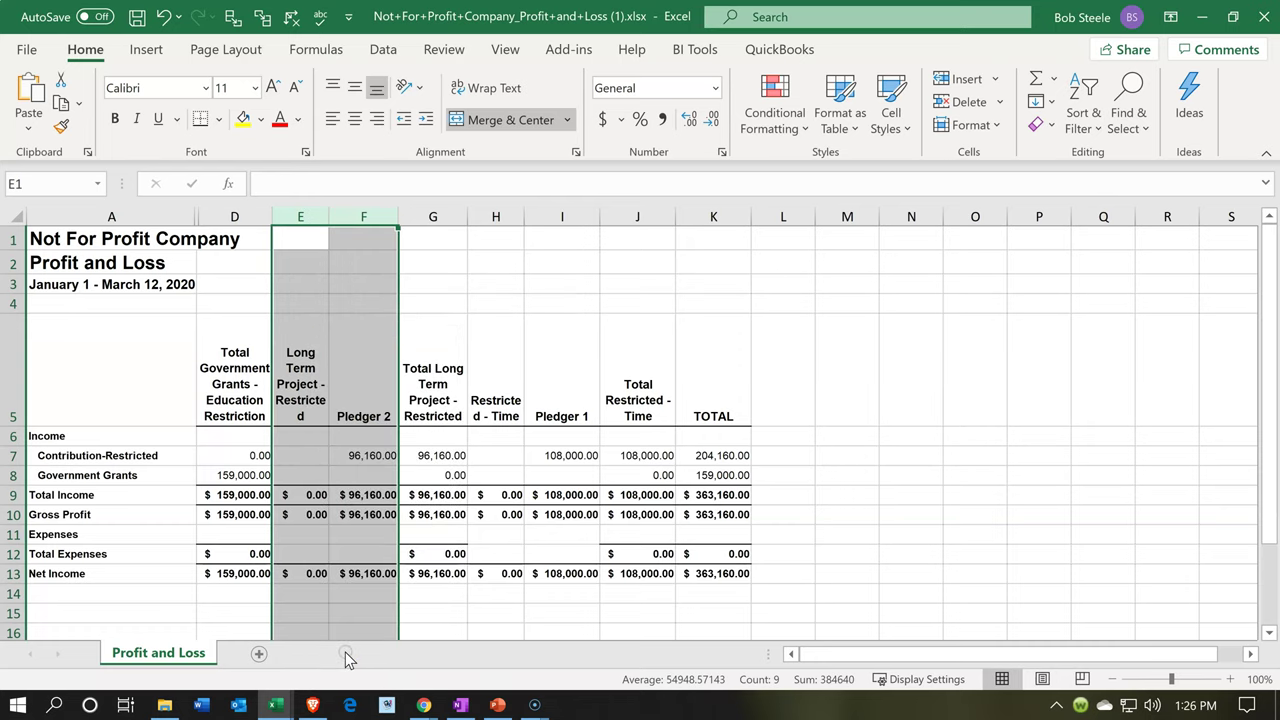
{"action": "left_click", "coordinate": [382, 212]}
{"action": "left_click_drag", "start_coordinate": [382, 212], "coordinate": [420, 214]}
{"action": "right_click", "coordinate": [392, 318]}
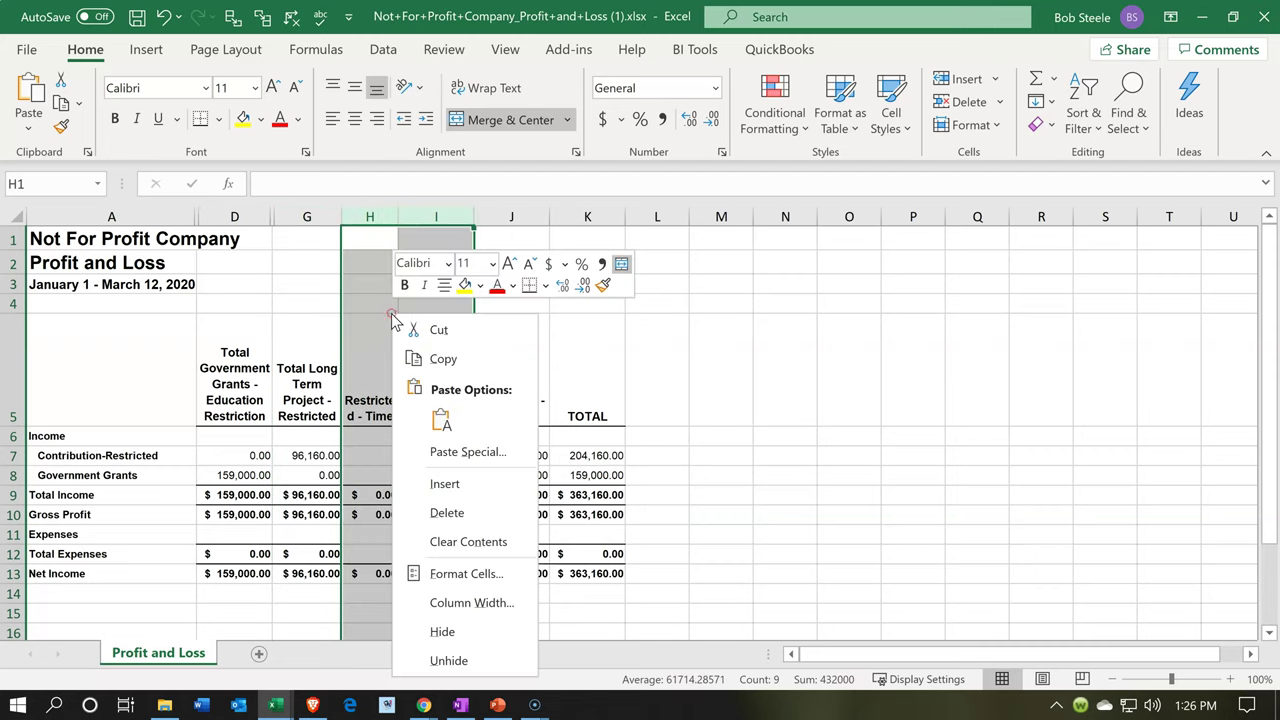
{"action": "left_click", "coordinate": [442, 630]}
{"action": "left_click", "coordinate": [433, 504]}
Check the sums of the three restriction total columns for Contribution-Restricted and Net Income against the TOTAL column
{"action": "left_click", "coordinate": [258, 453]}
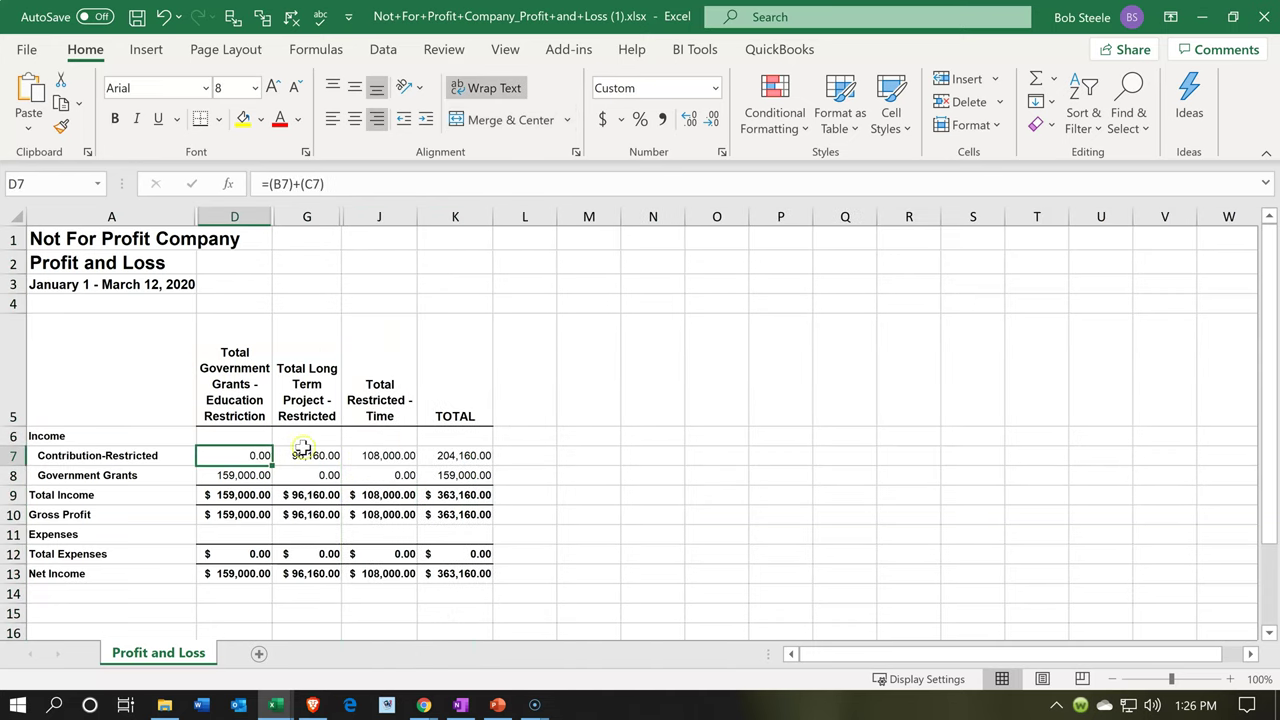
{"action": "left_click", "coordinate": [300, 452], "text": "ctrl"}
{"action": "left_click", "coordinate": [375, 452], "text": "ctrl"}
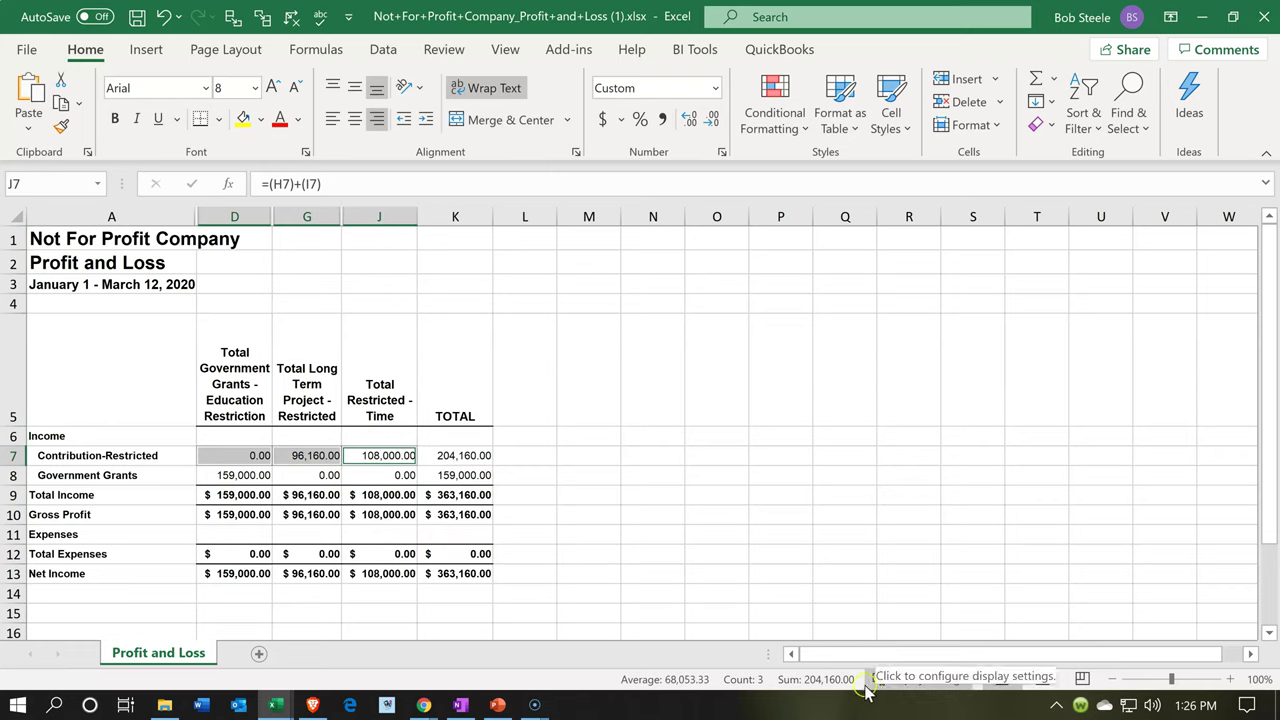
{"action": "left_click", "coordinate": [262, 575]}
{"action": "left_click", "coordinate": [305, 574], "text": "ctrl"}
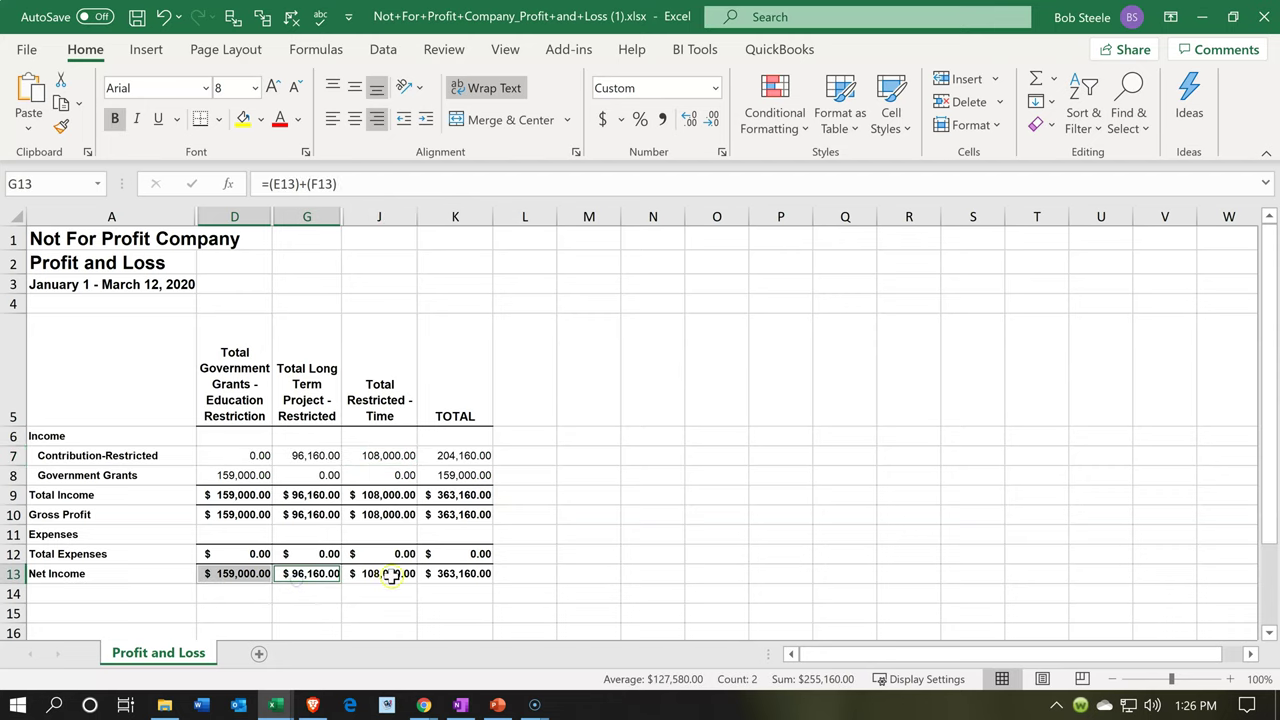
{"action": "left_click", "coordinate": [390, 575], "text": "ctrl"}
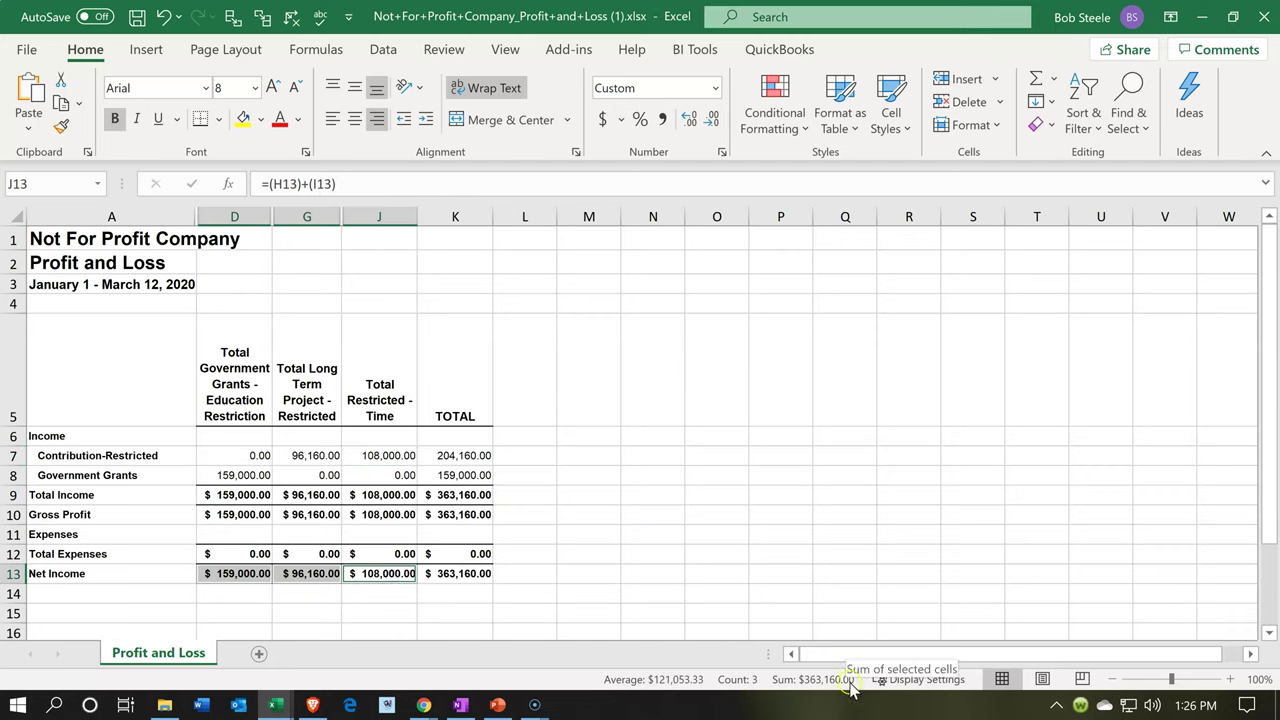
{"action": "left_click", "coordinate": [613, 549]}
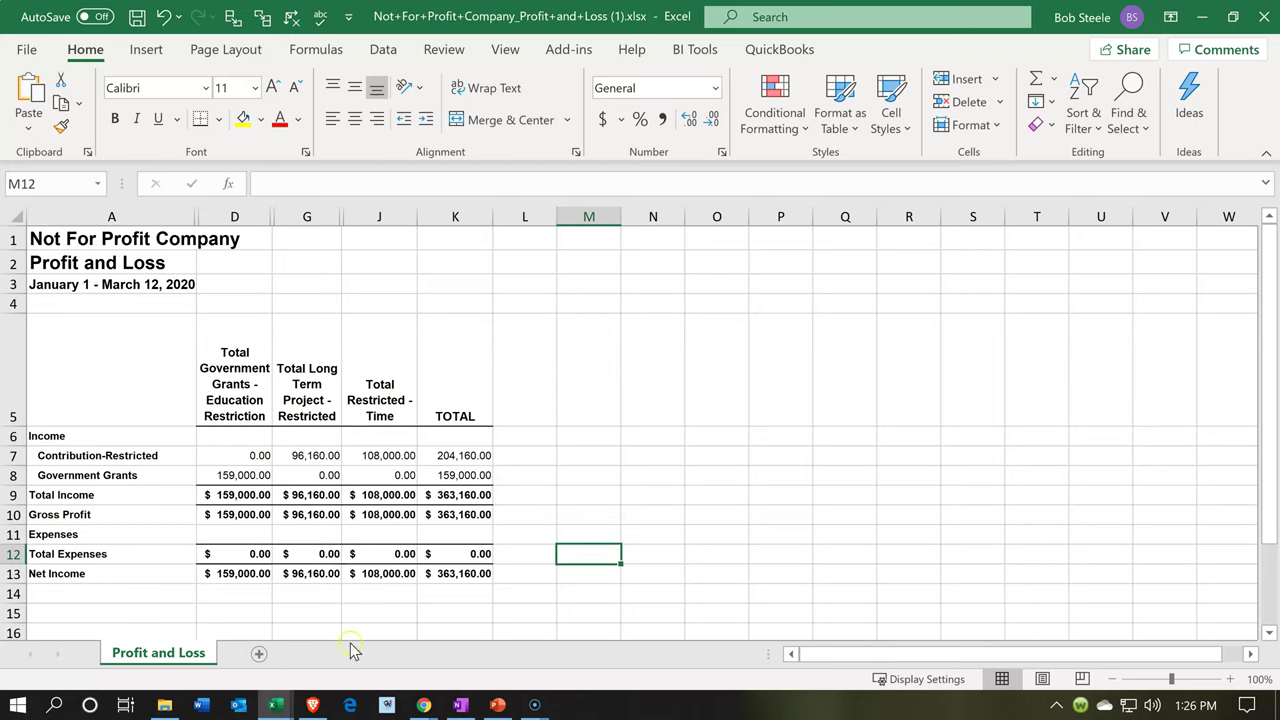
Switch to QuickBooks Online to review the restricted columns of the by-class Profit and Loss, and return to the exported Excel workbook
{"action": "left_click", "coordinate": [424, 704]}
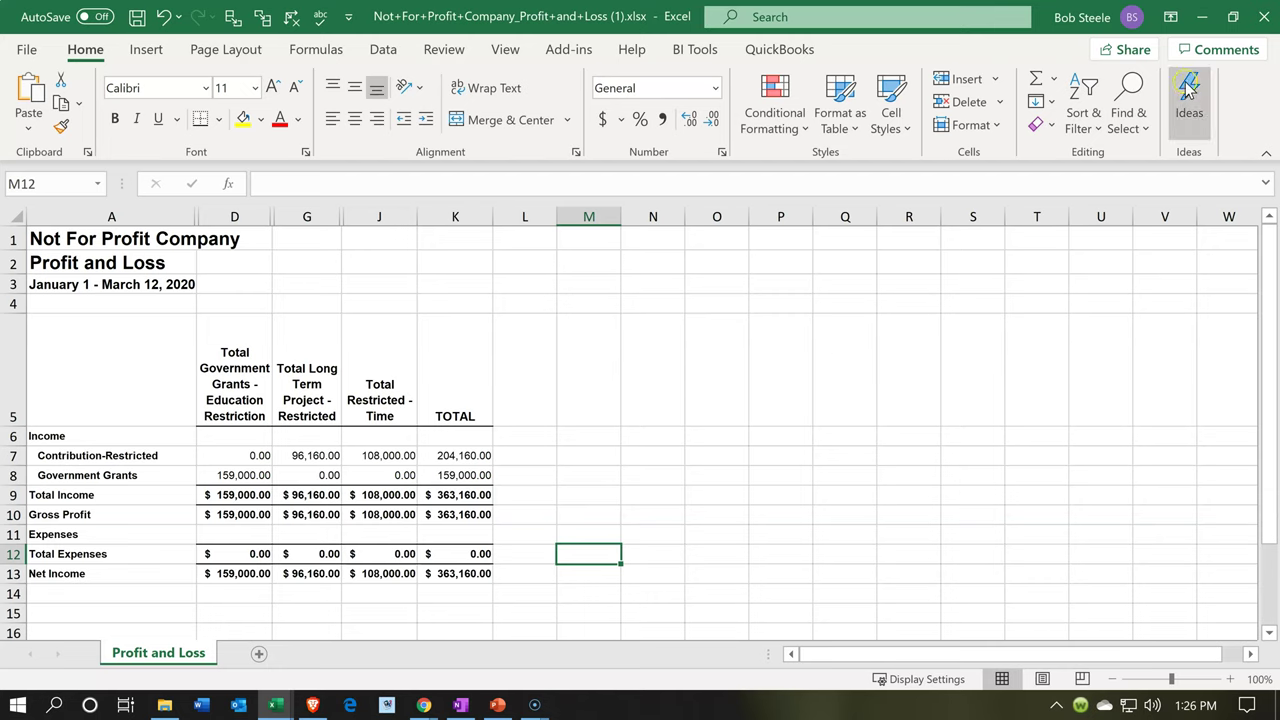
{"action": "left_click", "coordinate": [1203, 17]}
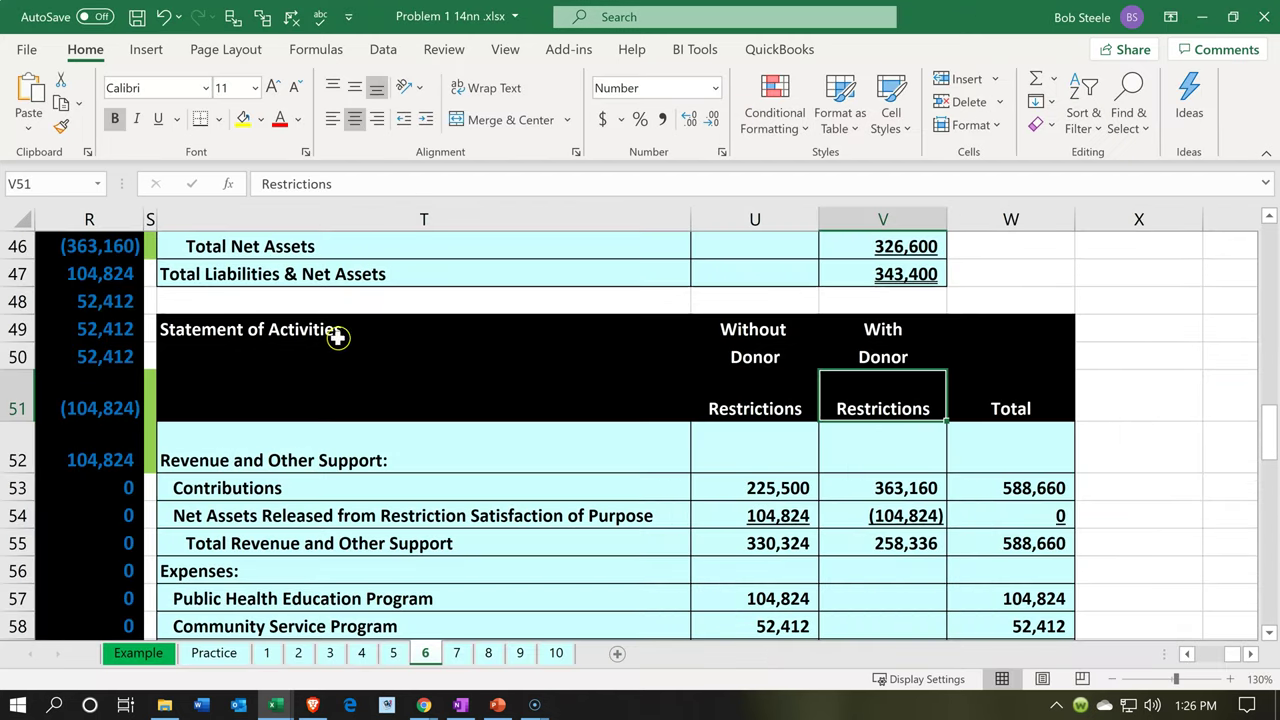
{"action": "left_click", "coordinate": [1203, 17]}
{"action": "left_click", "coordinate": [316, 20]}
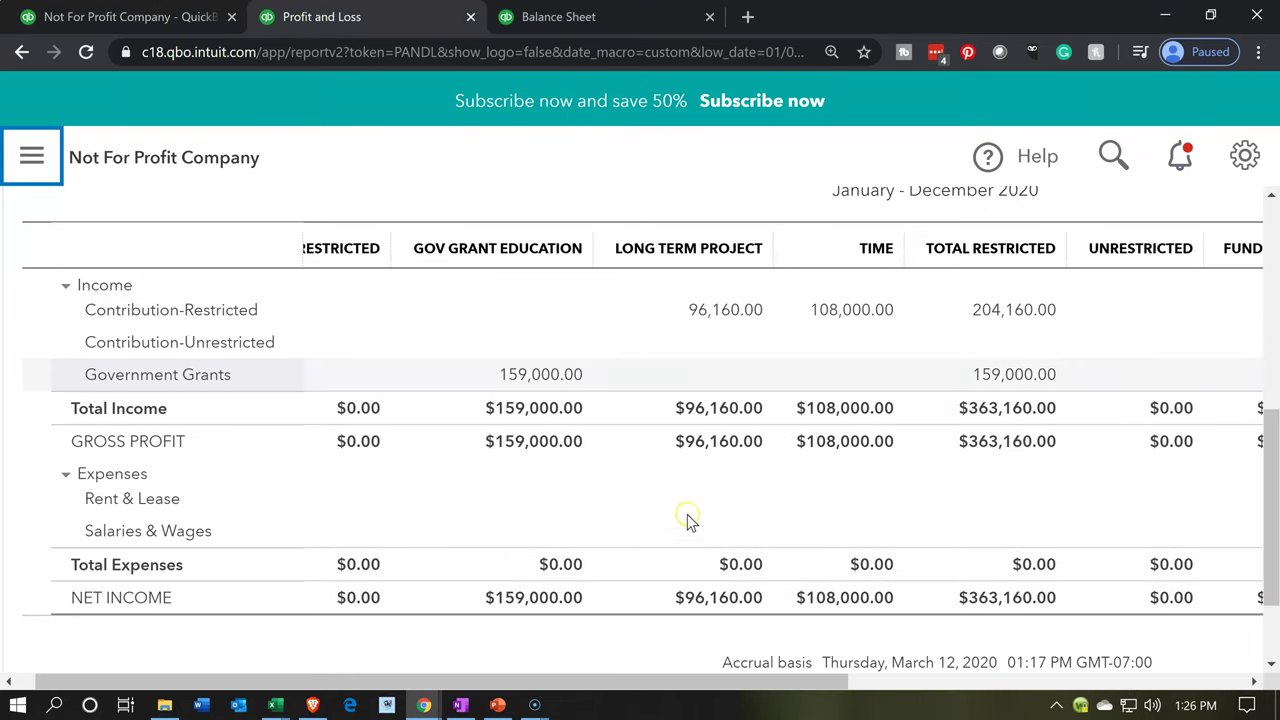
{"action": "left_click_drag", "start_coordinate": [703, 685], "coordinate": [819, 660]}
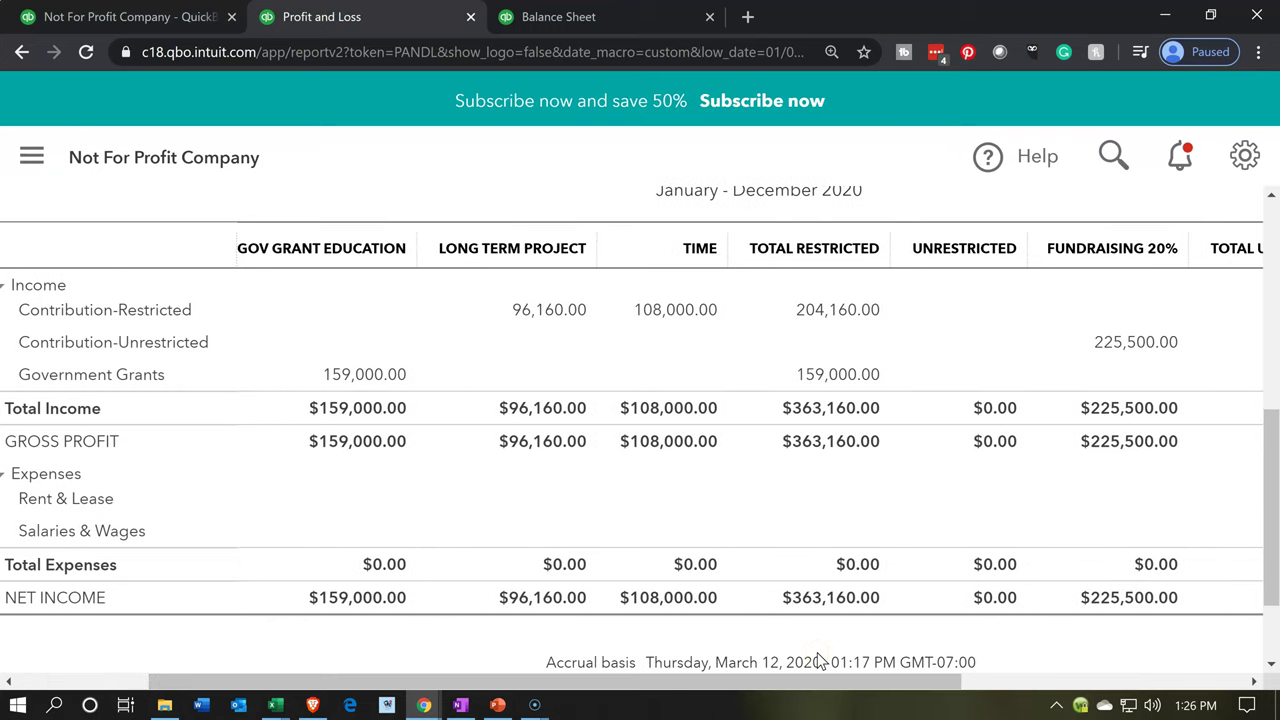
{"action": "left_click", "coordinate": [263, 710]}
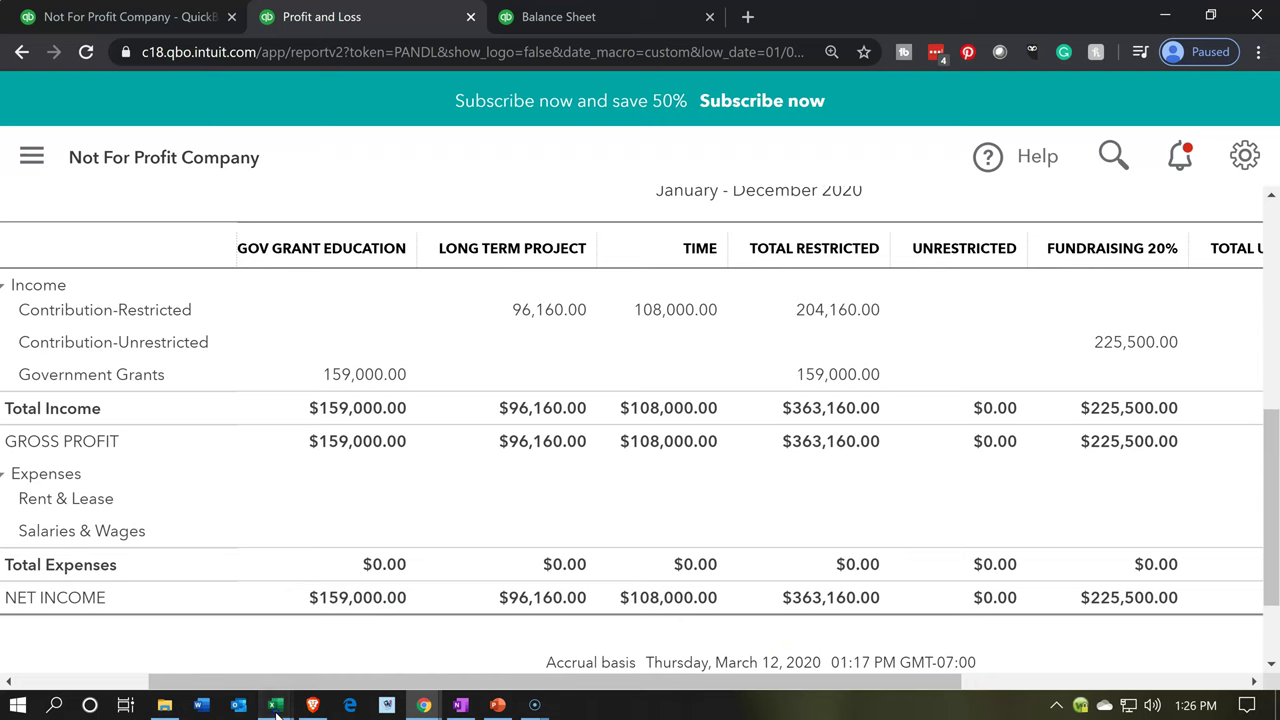
{"action": "left_click", "coordinate": [327, 676]}
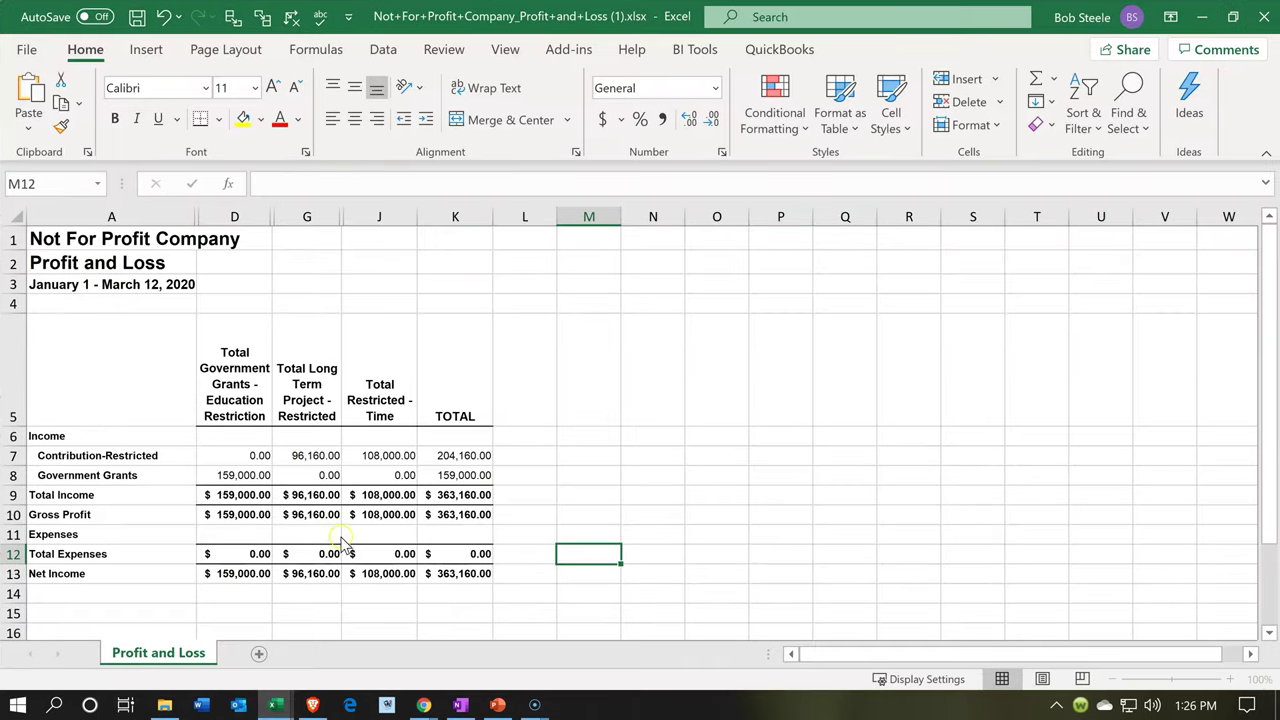
{"action": "left_click", "coordinate": [336, 494]}
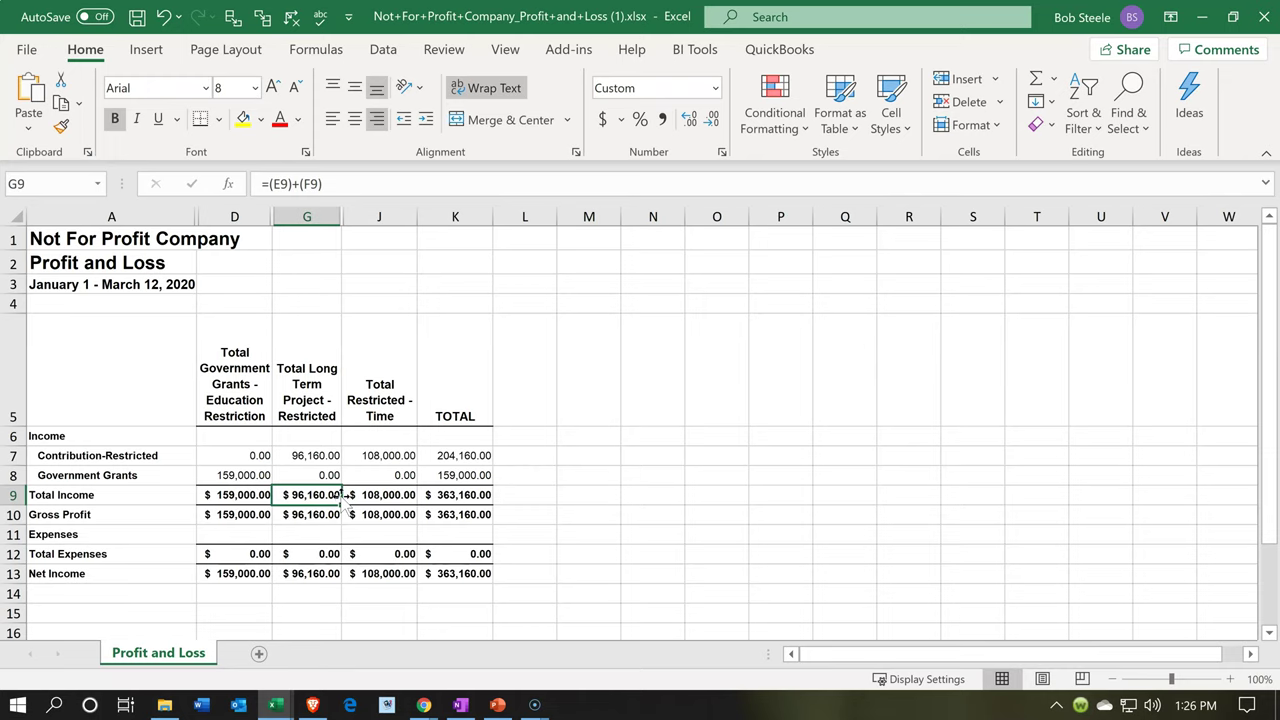
Center the company name across cells A1 to K1 using Center Across Selection horizontal alignment, without merging the cells
{"action": "left_click", "coordinate": [140, 237]}
{"action": "left_click_drag", "start_coordinate": [140, 237], "coordinate": [438, 224]}
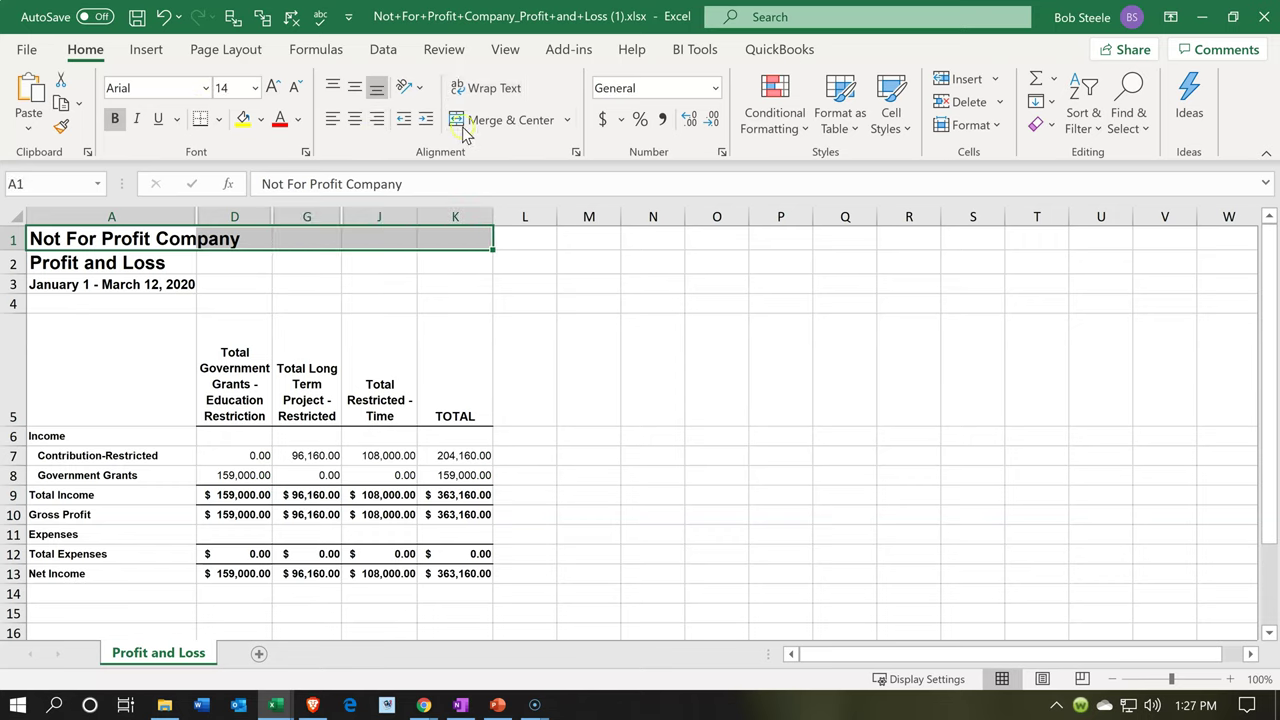
{"action": "right_click", "coordinate": [134, 240]}
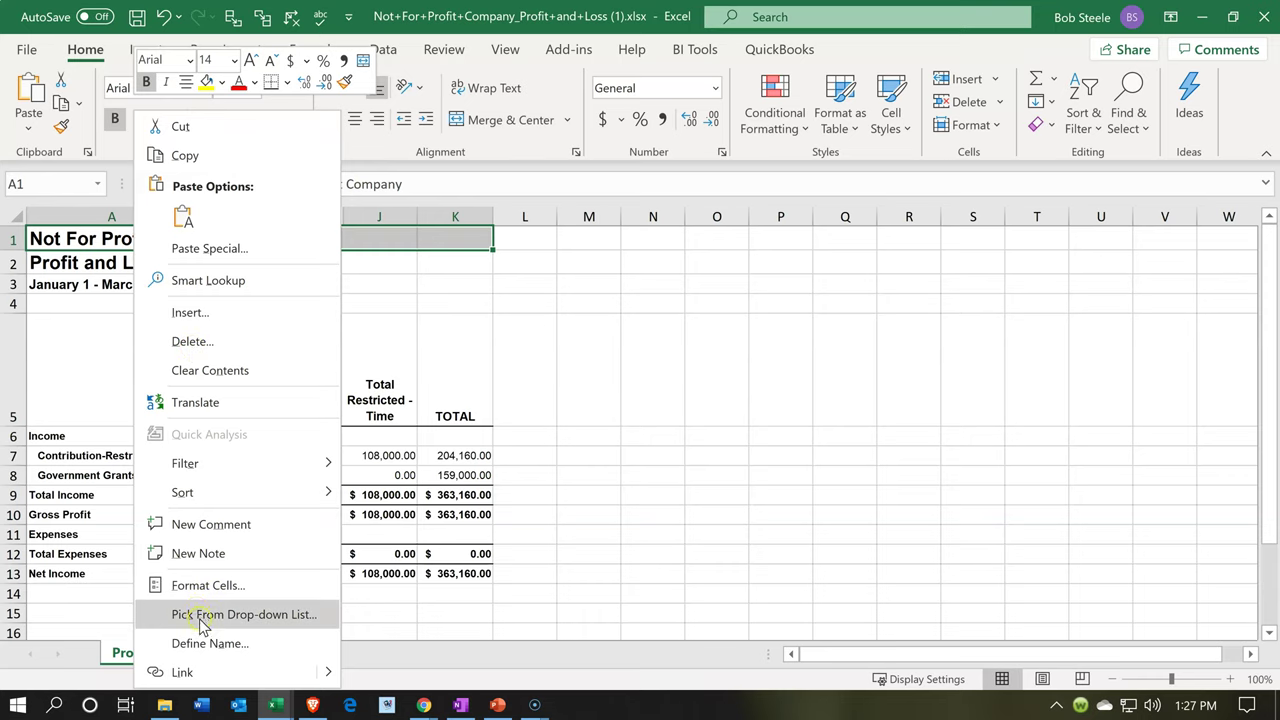
{"action": "left_click", "coordinate": [197, 586]}
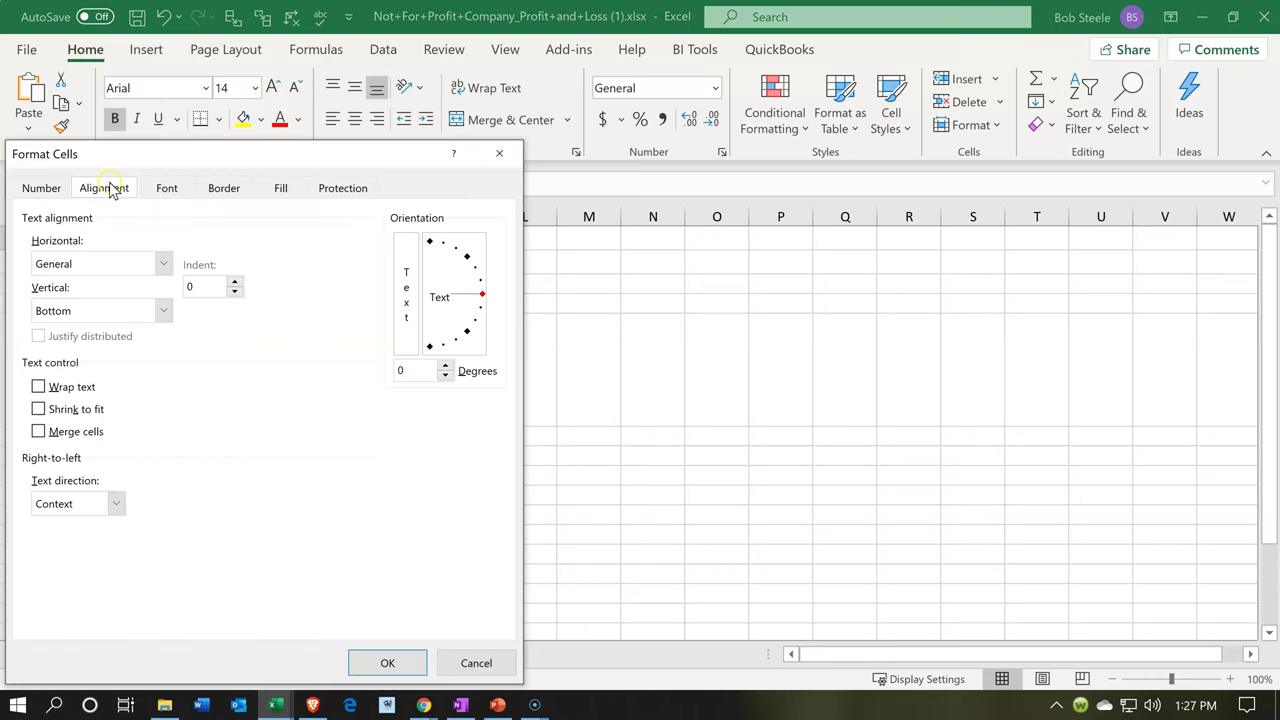
{"action": "left_click", "coordinate": [166, 265]}
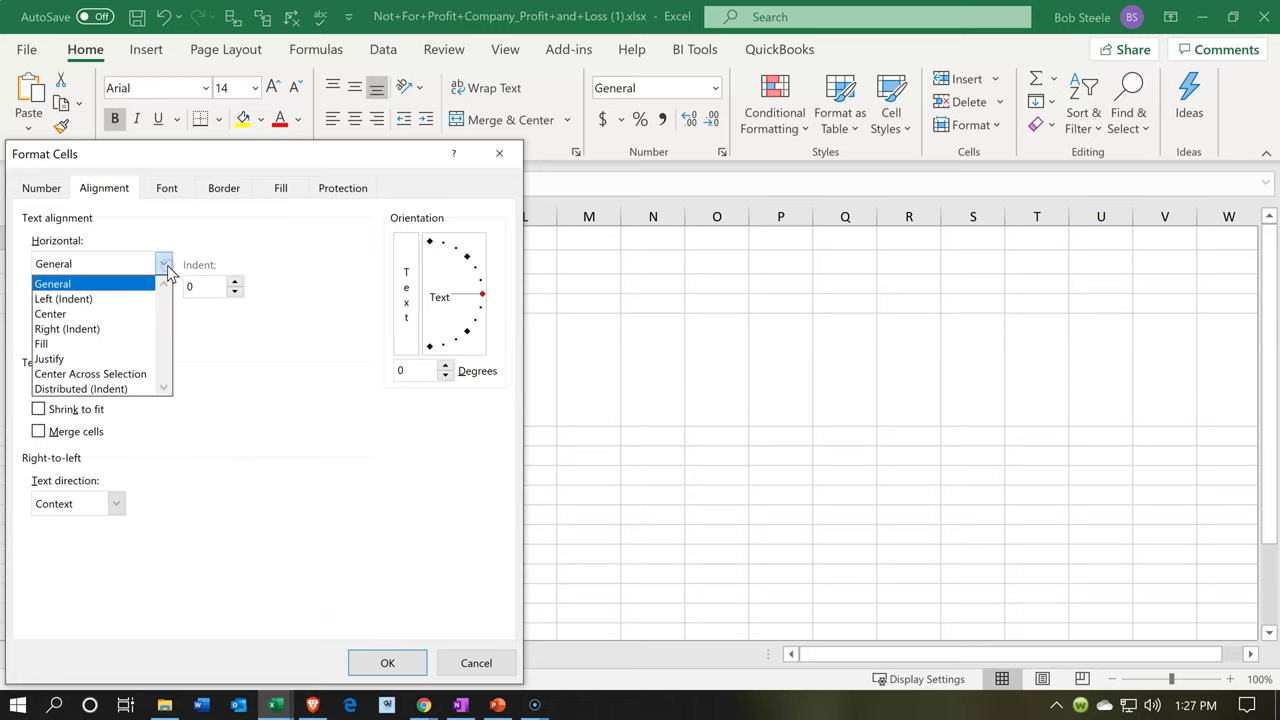
{"action": "left_click", "coordinate": [124, 375]}
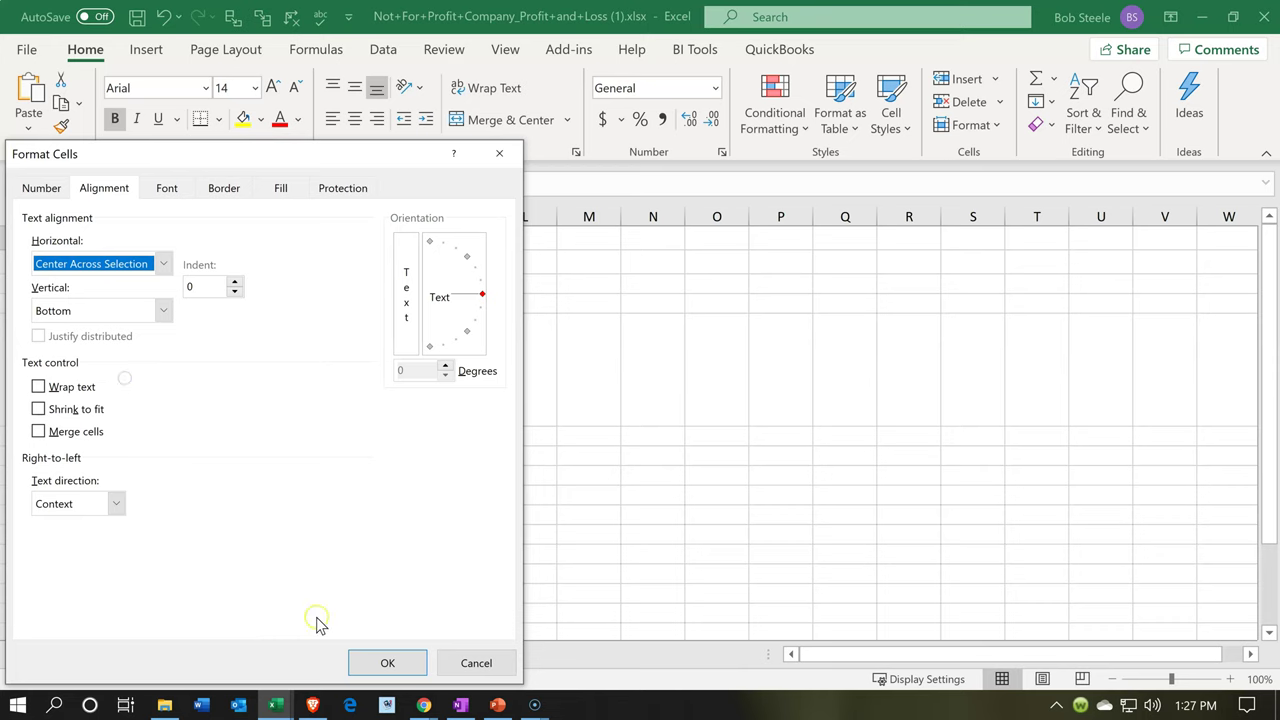
{"action": "left_click", "coordinate": [401, 660]}
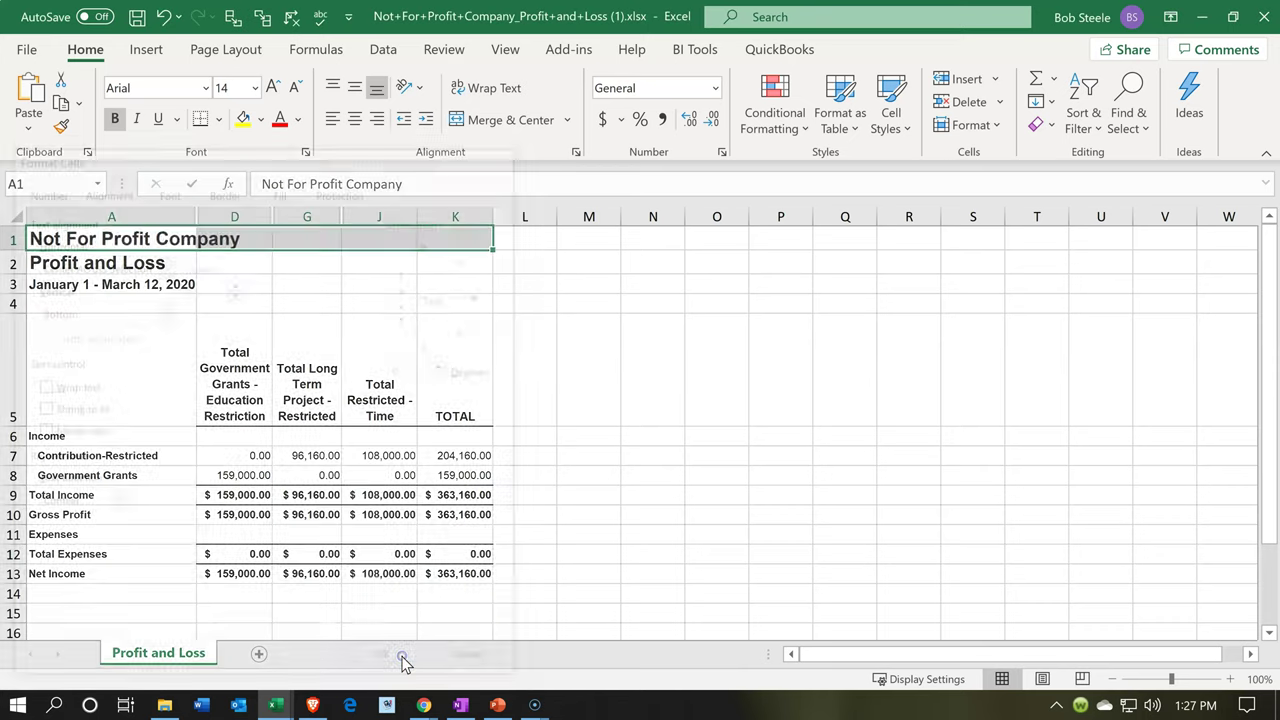
{"action": "left_click", "coordinate": [312, 375]}
{"action": "left_click", "coordinate": [318, 280]}
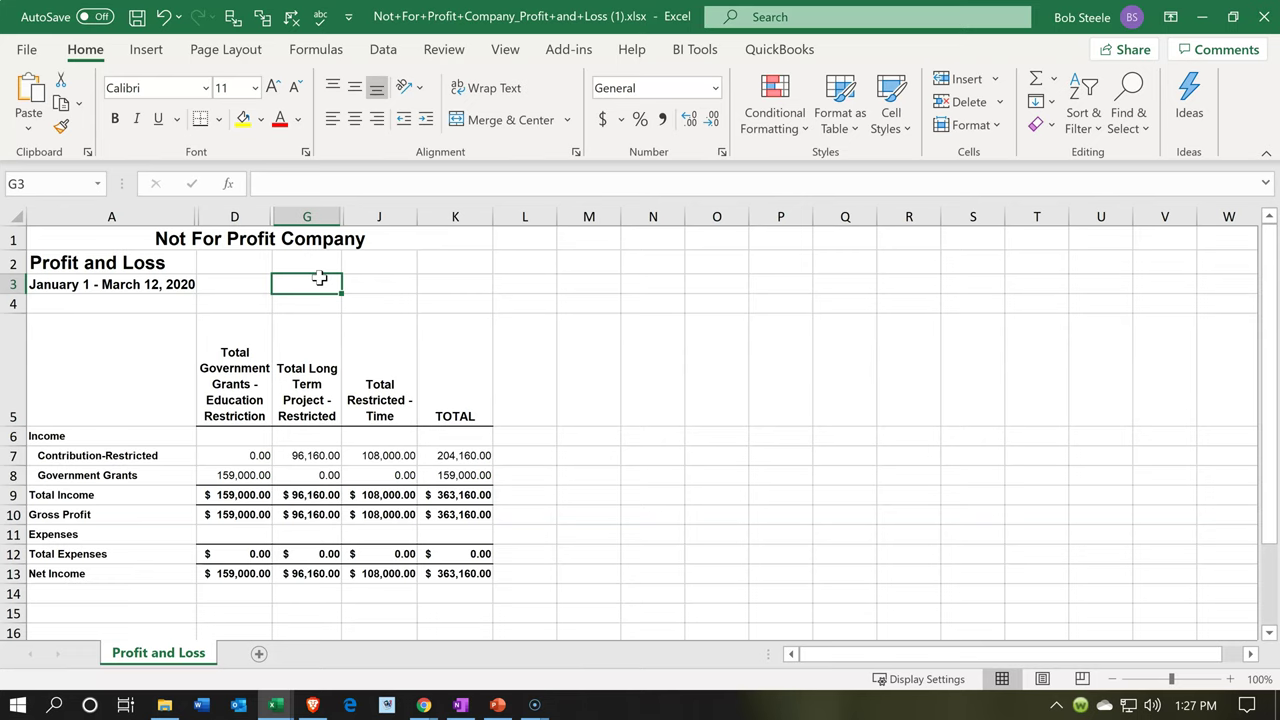
{"action": "left_click", "coordinate": [345, 346]}
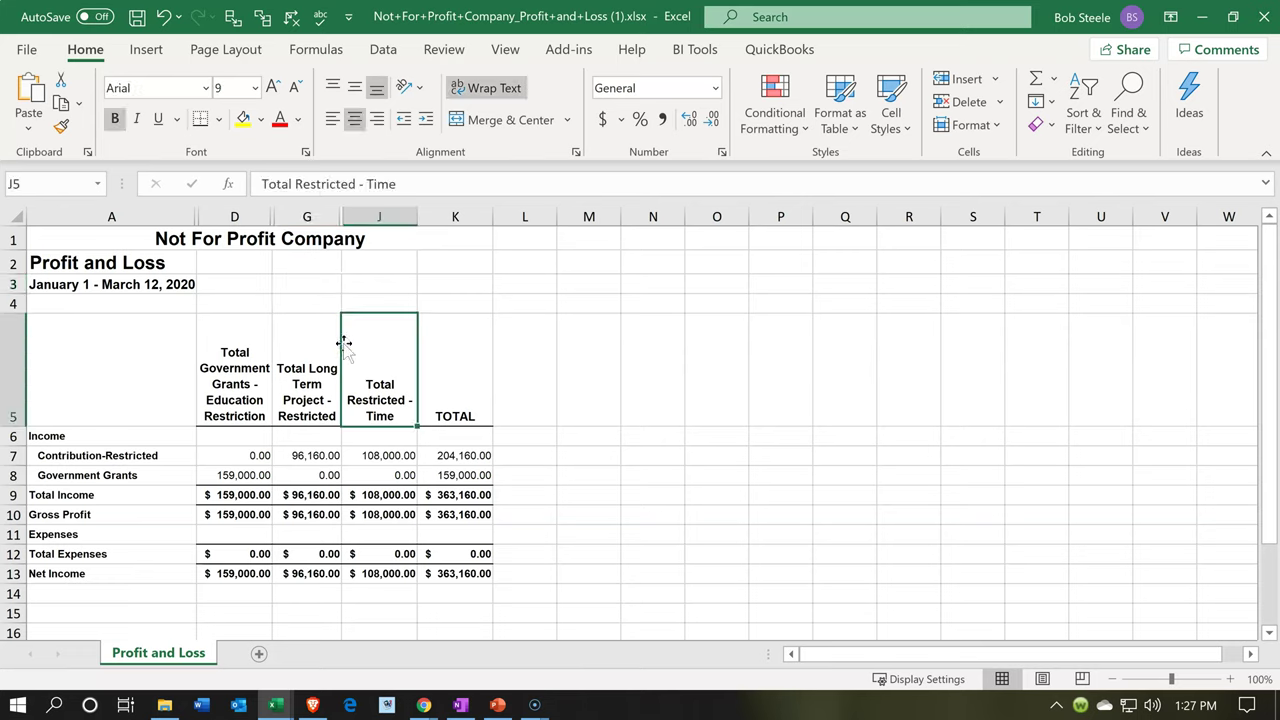